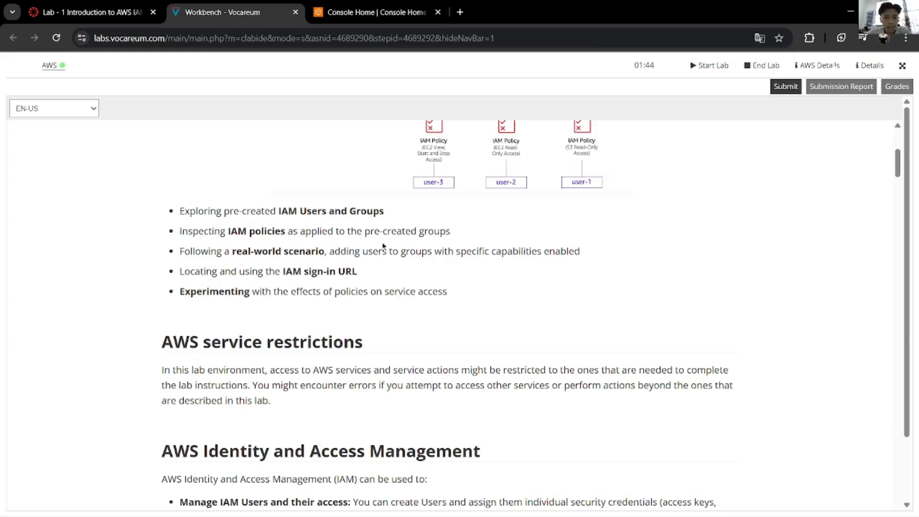
Step: Scroll through the Vocareum lab overview, briefly highlighting the lab duration text
scroll(431, 268, up, 1)
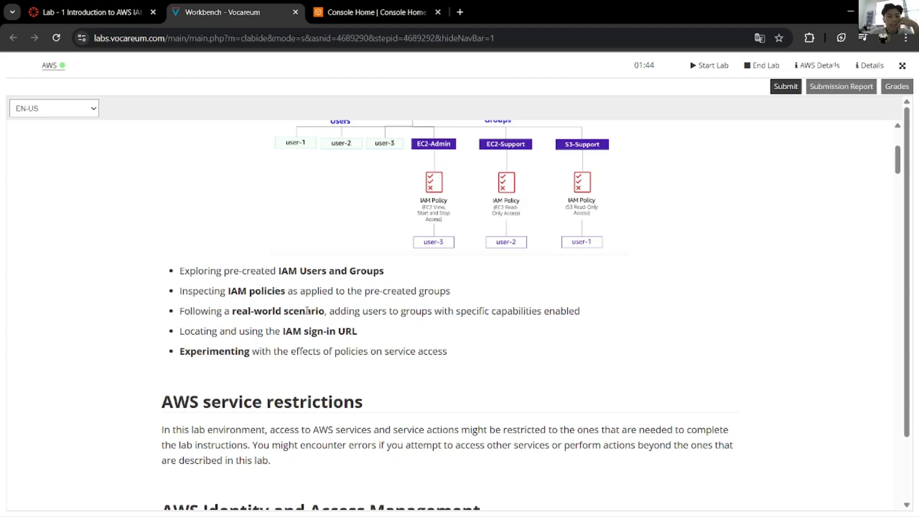
scroll(307, 310, down, 5)
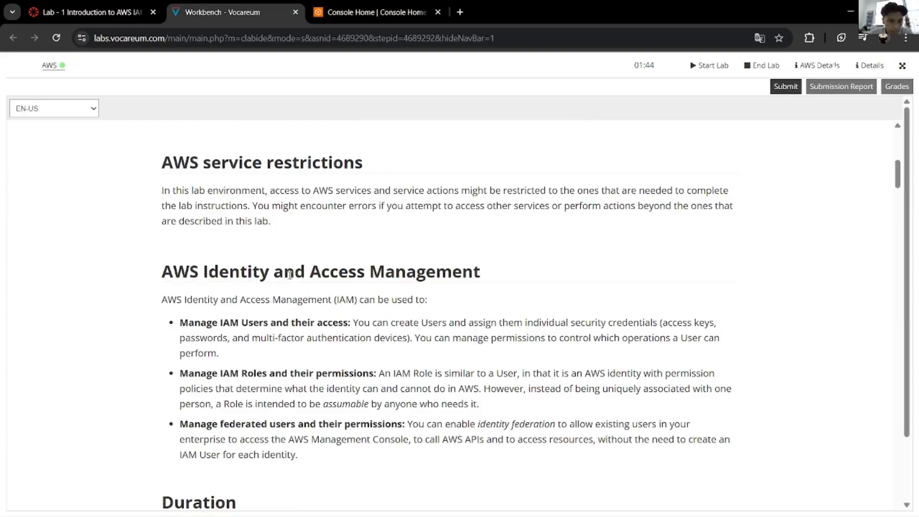
scroll(283, 259, down, 8)
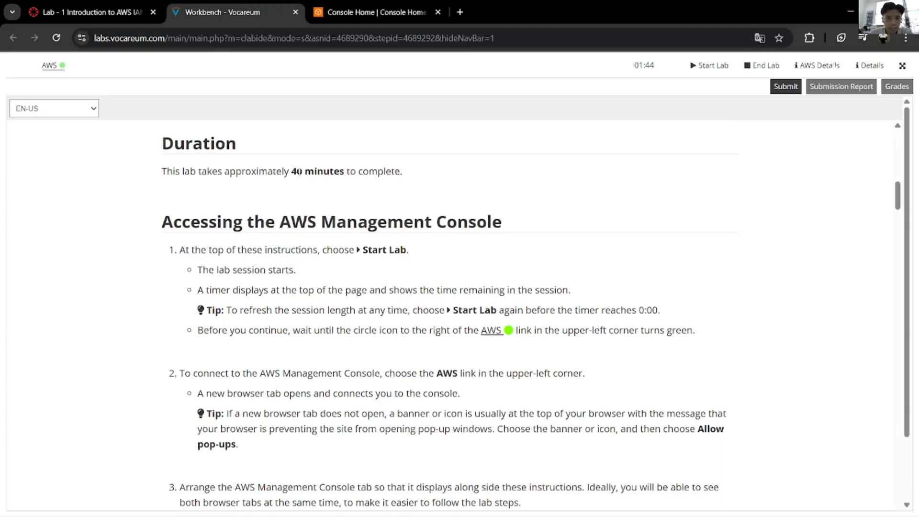
drag(354, 171, 291, 171)
click(236, 263)
scroll(237, 262, down, 1)
scroll(256, 266, down, 9)
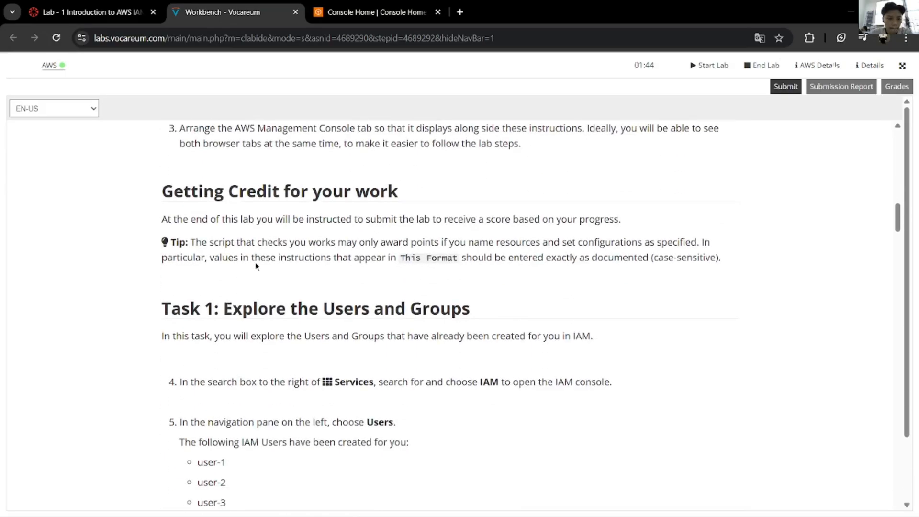
scroll(255, 262, up, 3)
scroll(255, 262, down, 4)
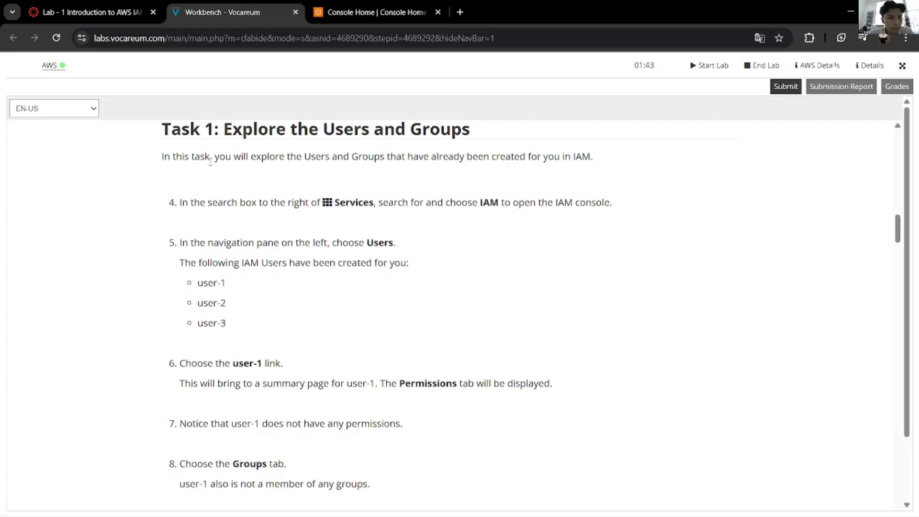
Step: Read the Task 1 introduction sentence, then bring up the AWS Console Home tab
drag(210, 162, 306, 191)
click(239, 174)
drag(246, 173, 334, 154)
click(405, 171)
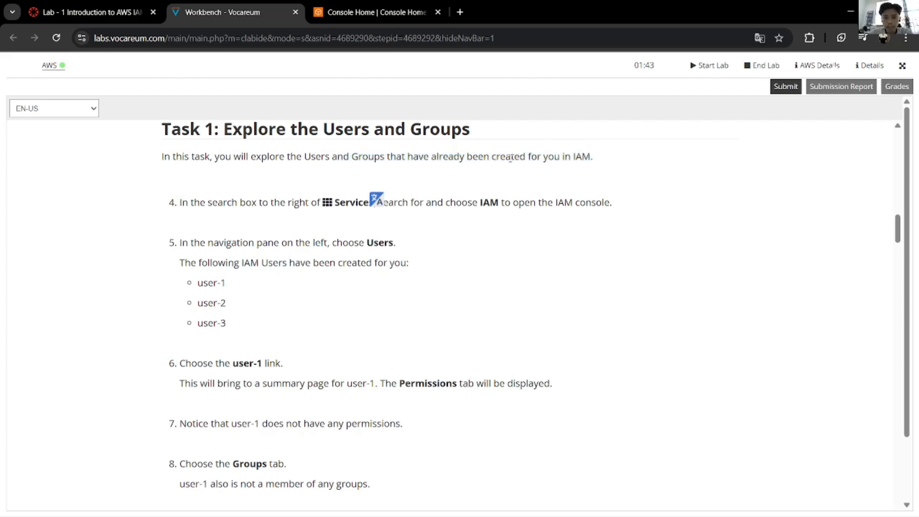
click(377, 12)
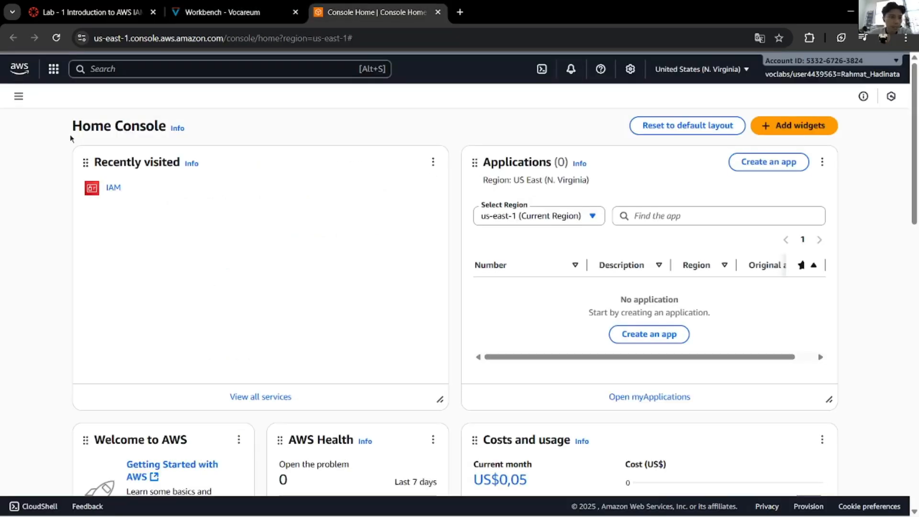
Step: From the Services menu, load the IAM dashboard via Recently visited
click(225, 12)
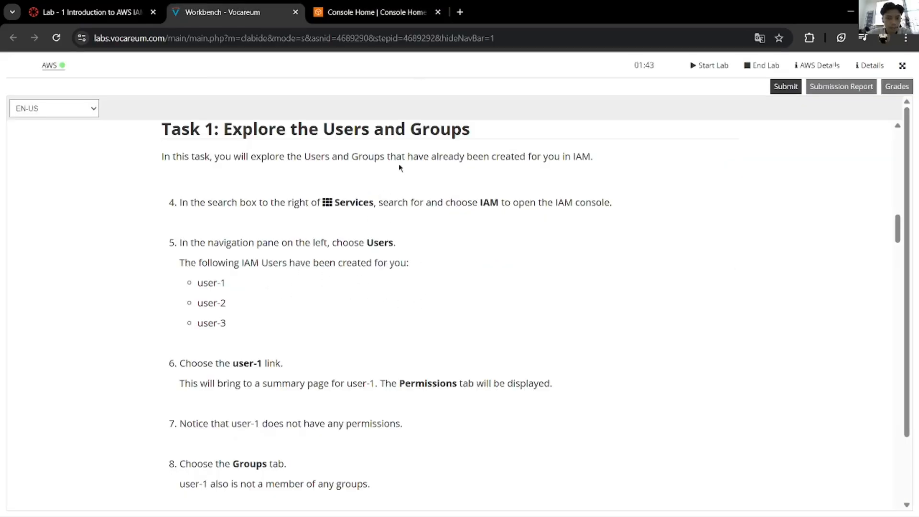
click(376, 12)
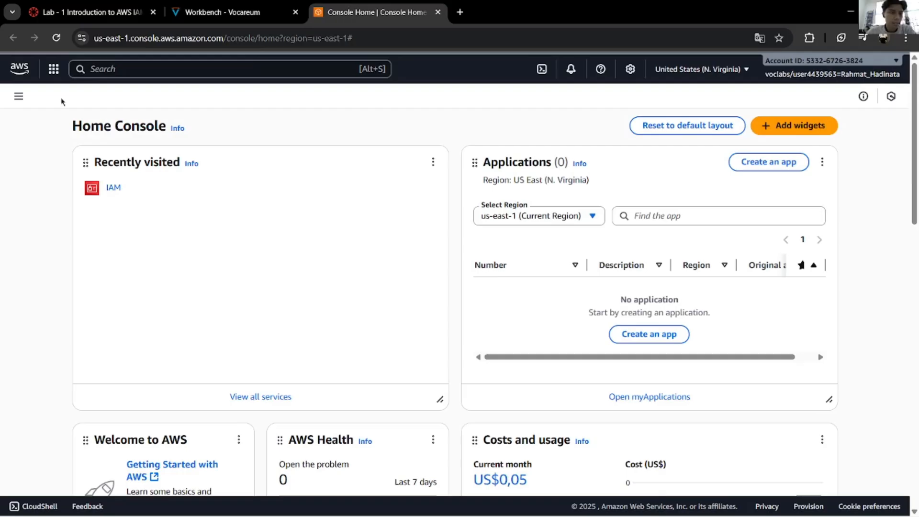
click(19, 98)
click(53, 68)
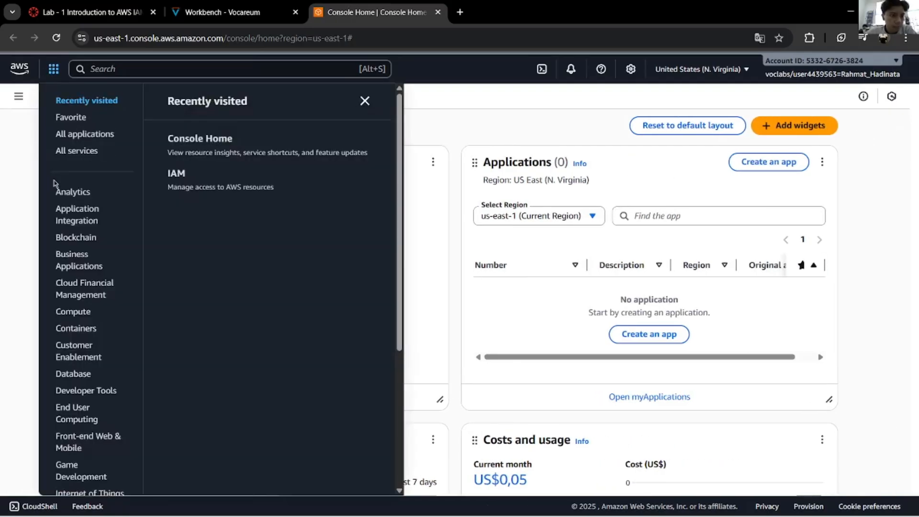
click(176, 174)
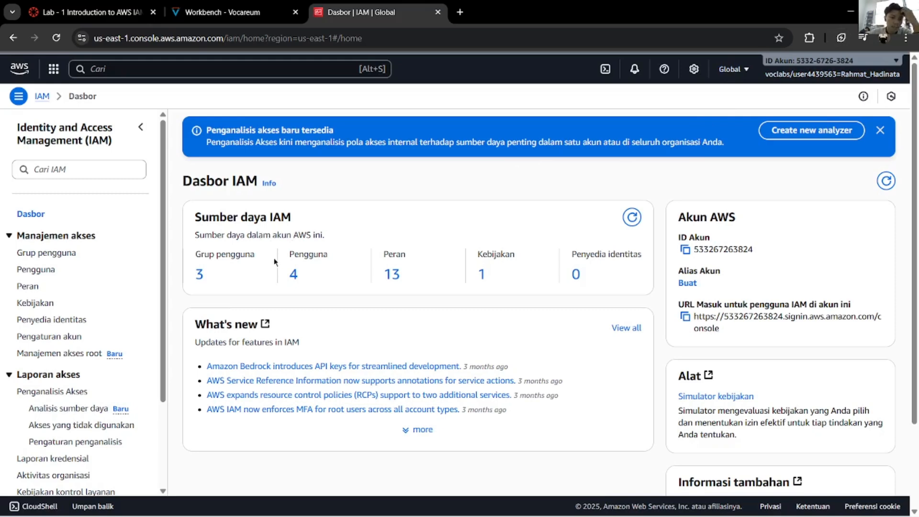
Step: Look over the IAM User groups and Users lists and the lab's pre-created users
click(69, 255)
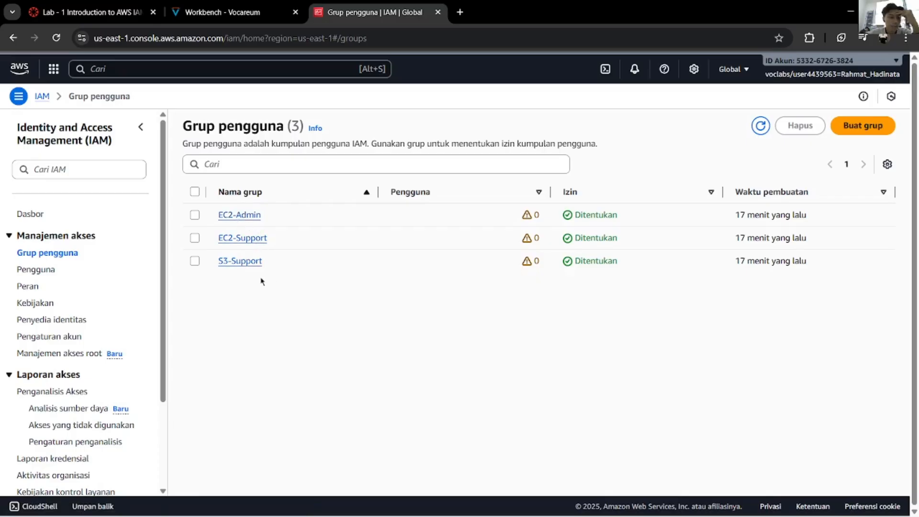
click(52, 270)
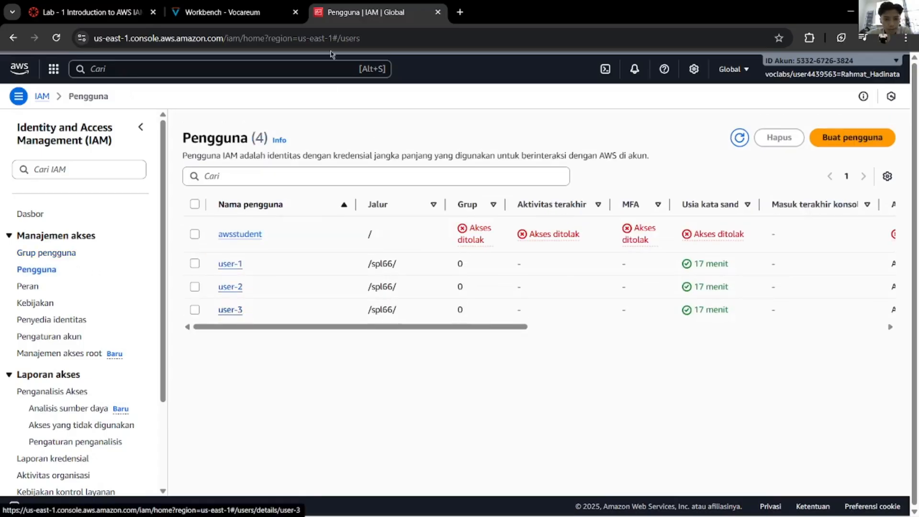
click(258, 11)
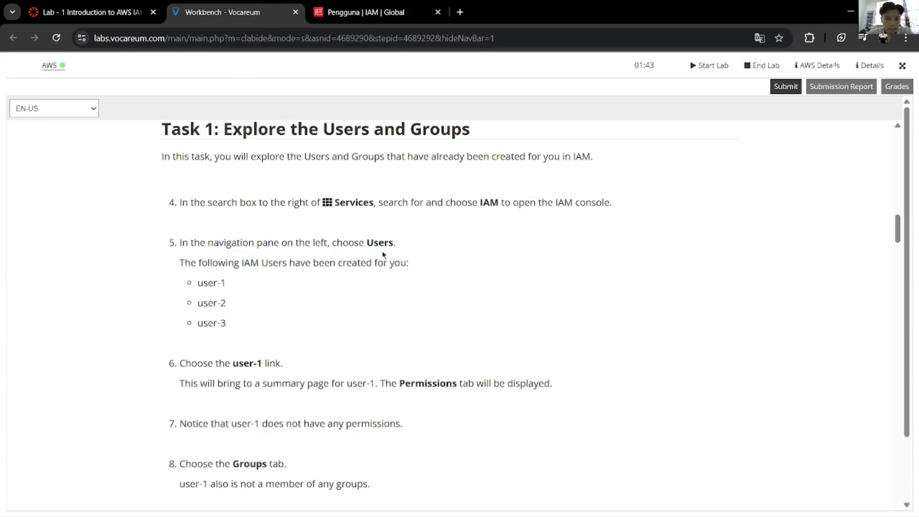
drag(264, 341, 214, 283)
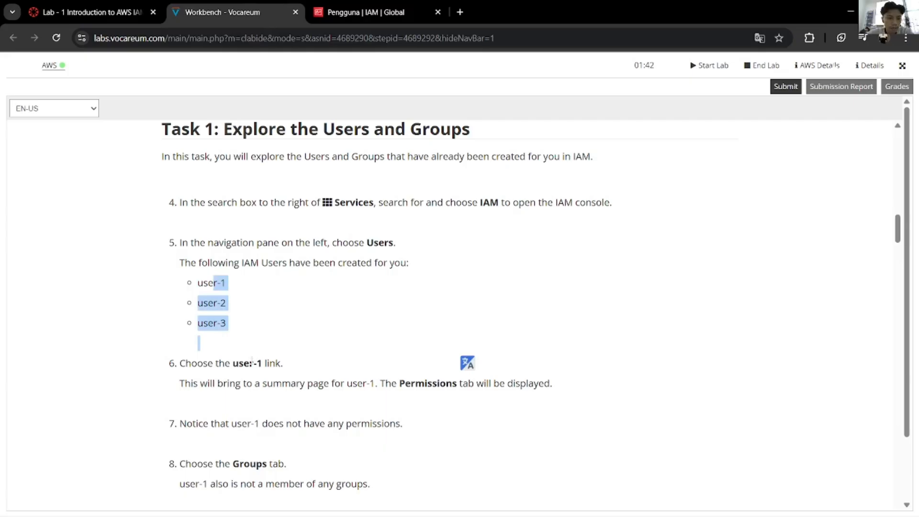
mouse_move(257, 364)
mouse_down()
mouse_move(239, 363)
mouse_move(249, 364)
mouse_up()
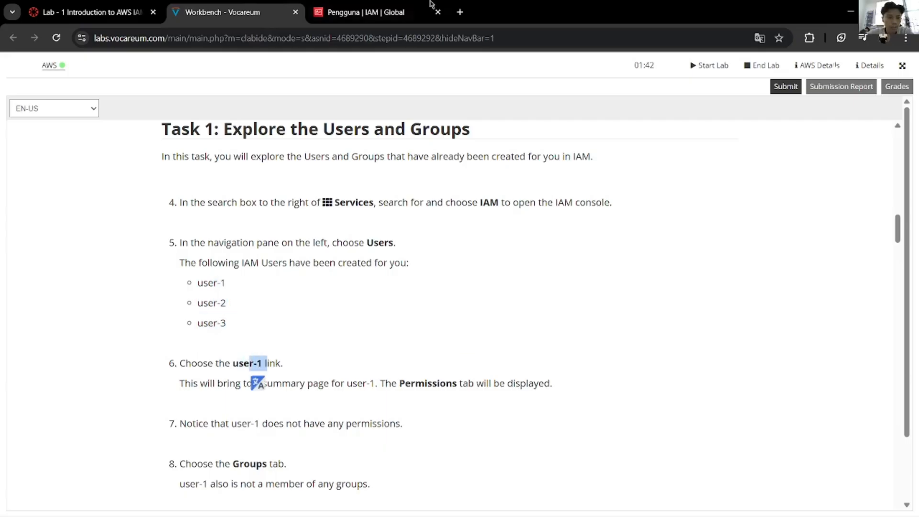
Step: Open user-1's details page, then read step 6's explanation in the lab guide
click(411, 10)
click(237, 264)
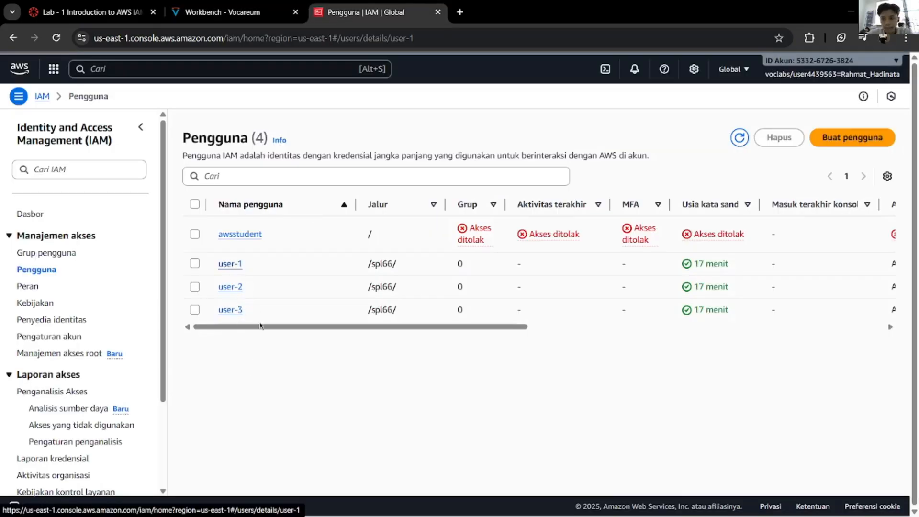
click(235, 7)
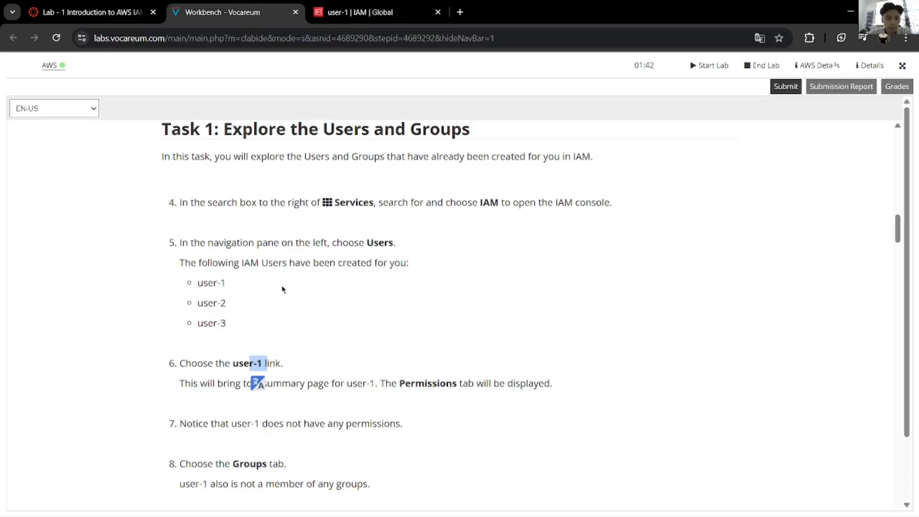
click(283, 288)
scroll(412, 345, down, 1)
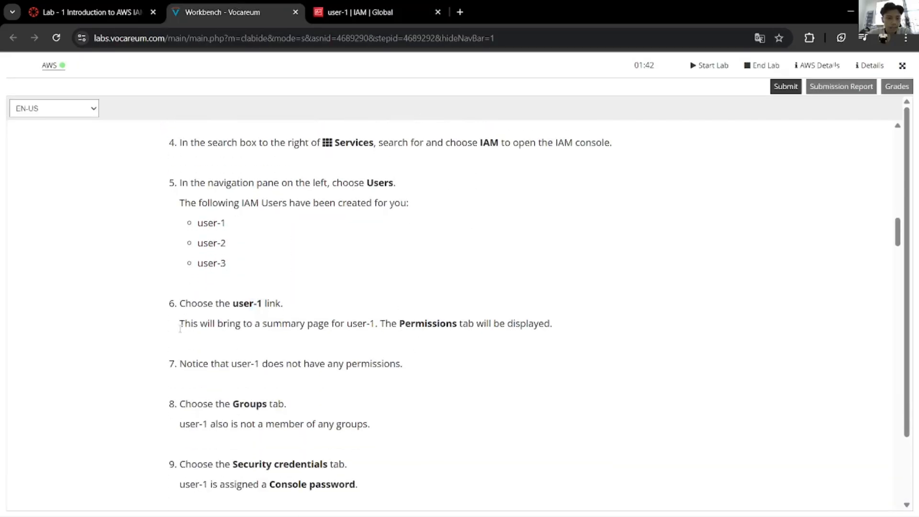
drag(180, 328, 509, 330)
Step: Check user-1's Permissions tab against lab step 7, confirming no attached policies
key(ctrl+Tab)
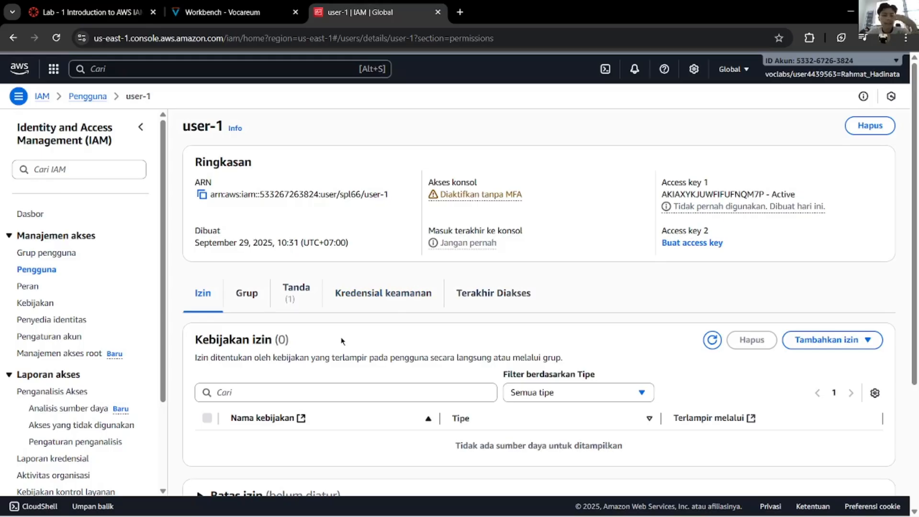
scroll(312, 330, down, 3)
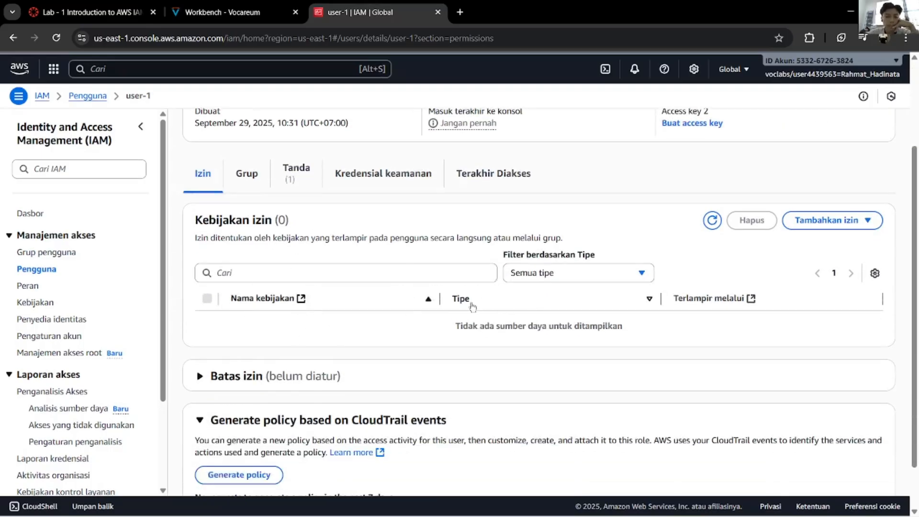
click(225, 12)
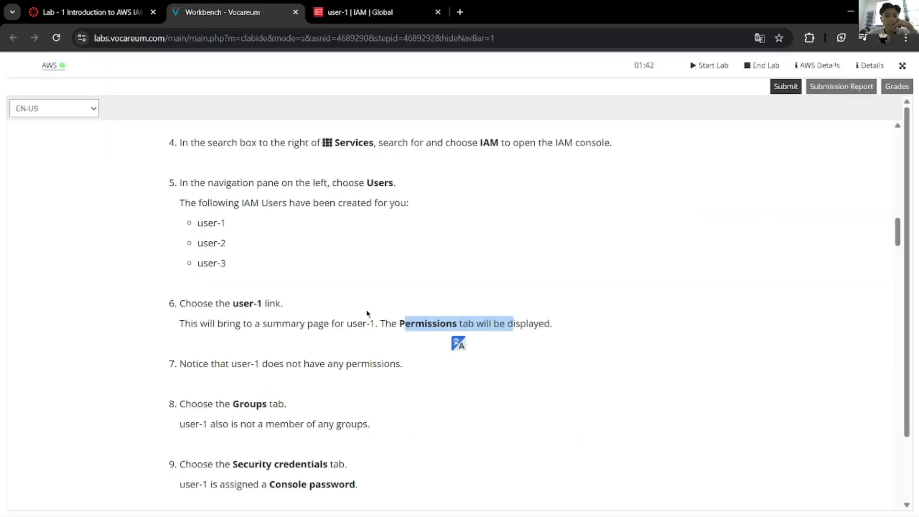
click(558, 297)
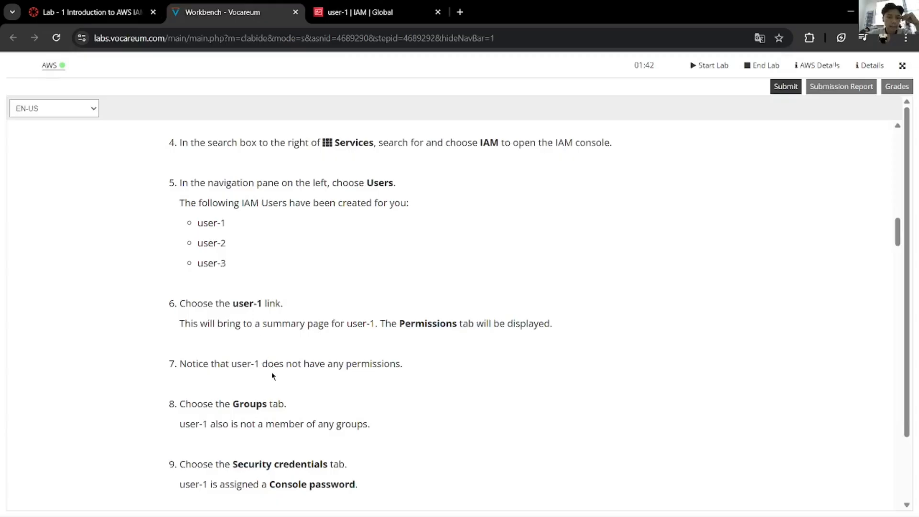
drag(448, 370, 168, 374)
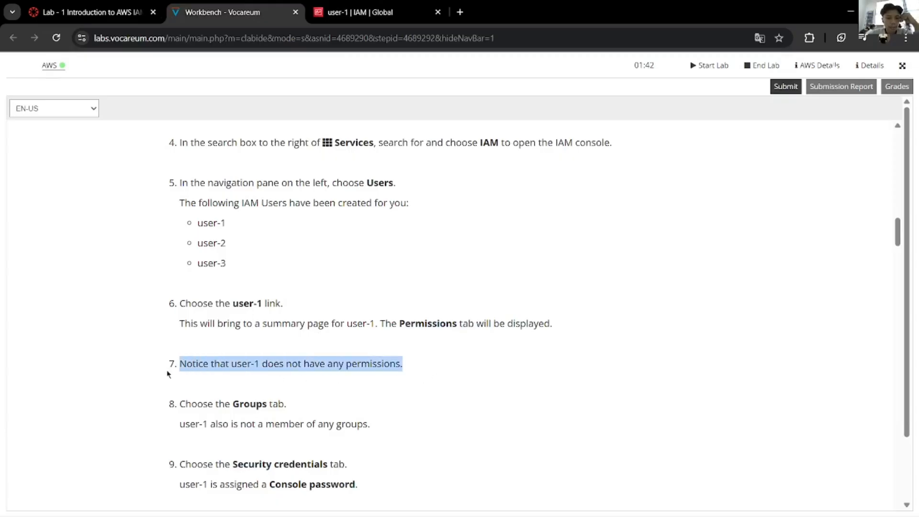
key(ctrl+Tab)
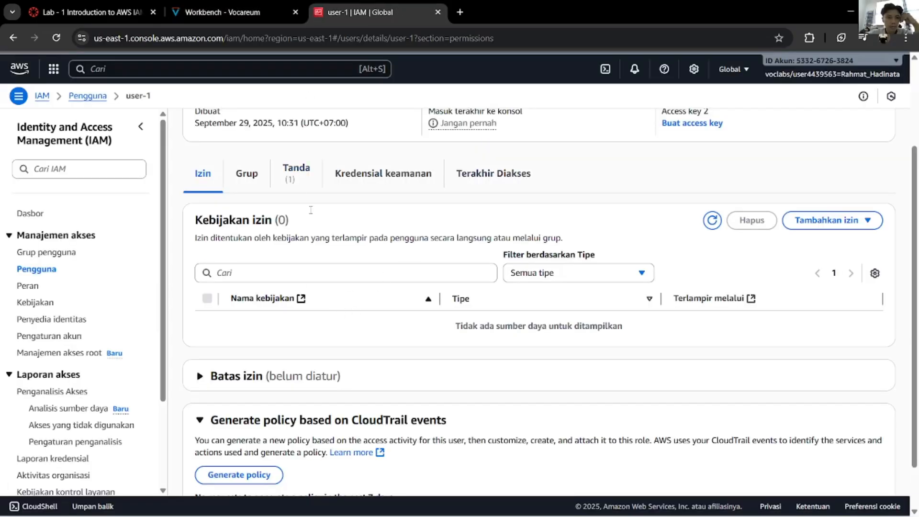
click(236, 7)
scroll(264, 451, down, 2)
click(414, 349)
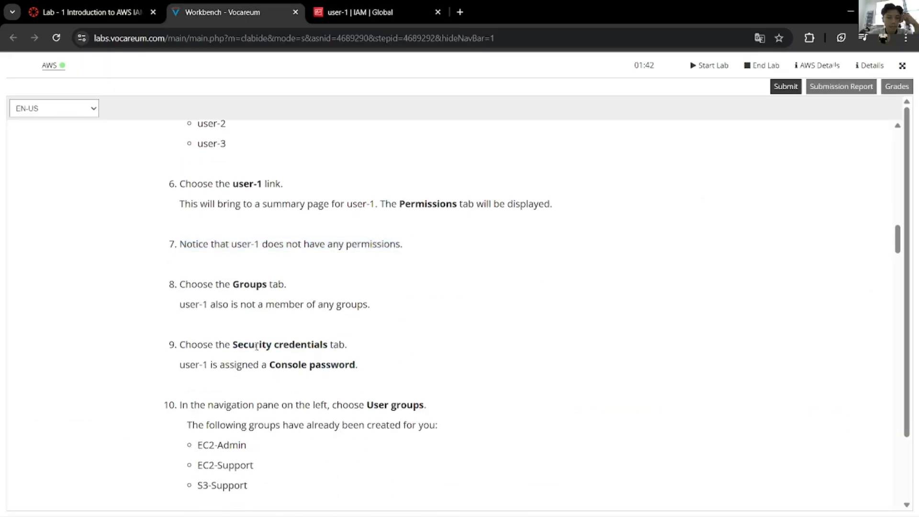
Step: Show user-1's Groups tab, confirming it belongs to no groups
click(364, 11)
click(253, 166)
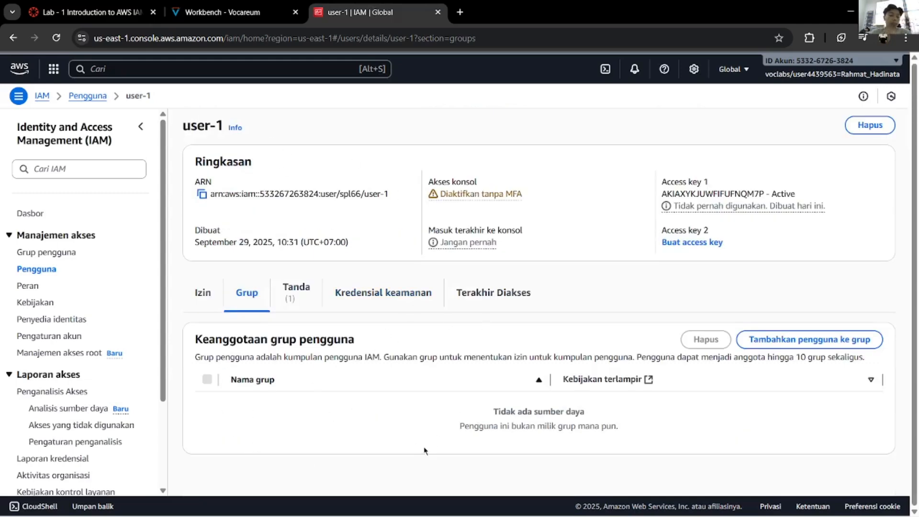
click(227, 11)
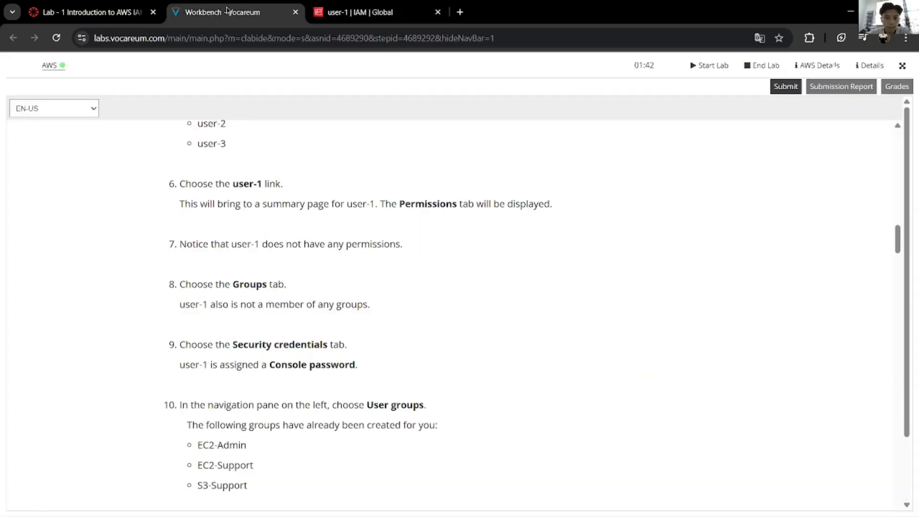
scroll(392, 317, down, 4)
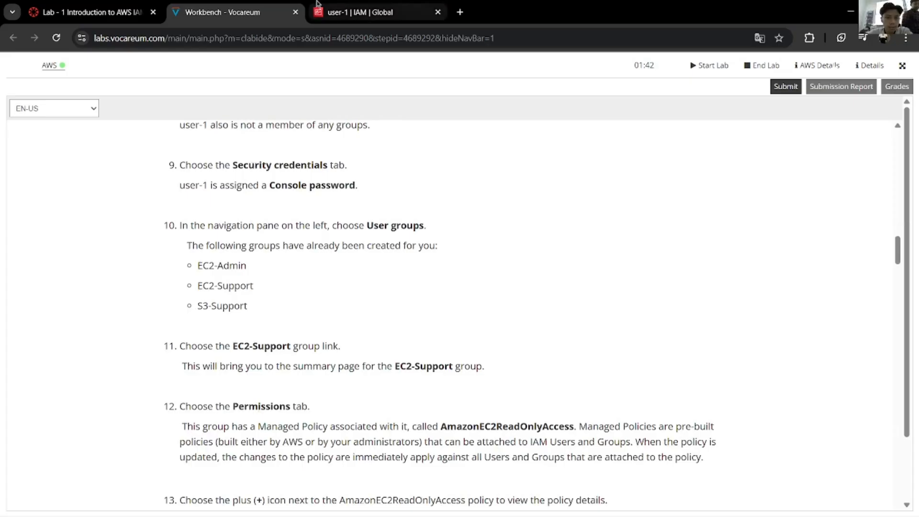
click(373, 12)
Step: Show user-1's Security credentials and select the console sign-in URL
click(389, 292)
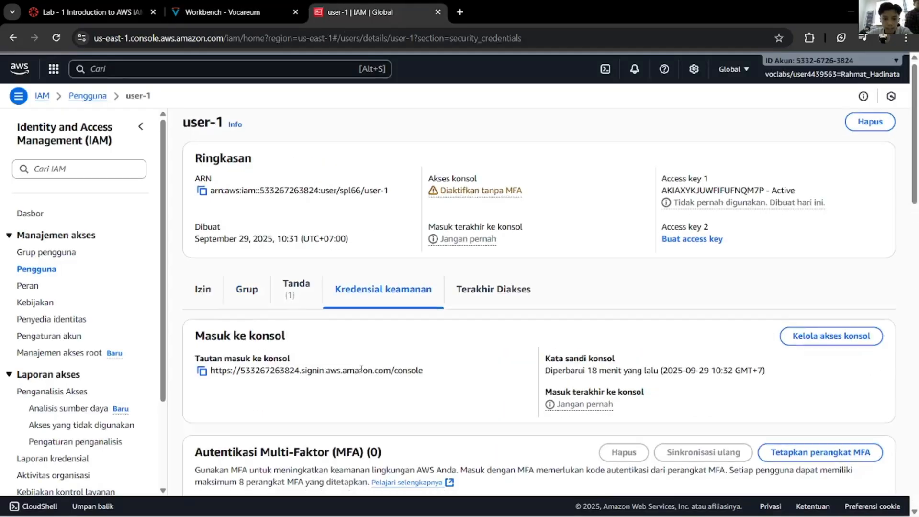
scroll(362, 371, down, 1)
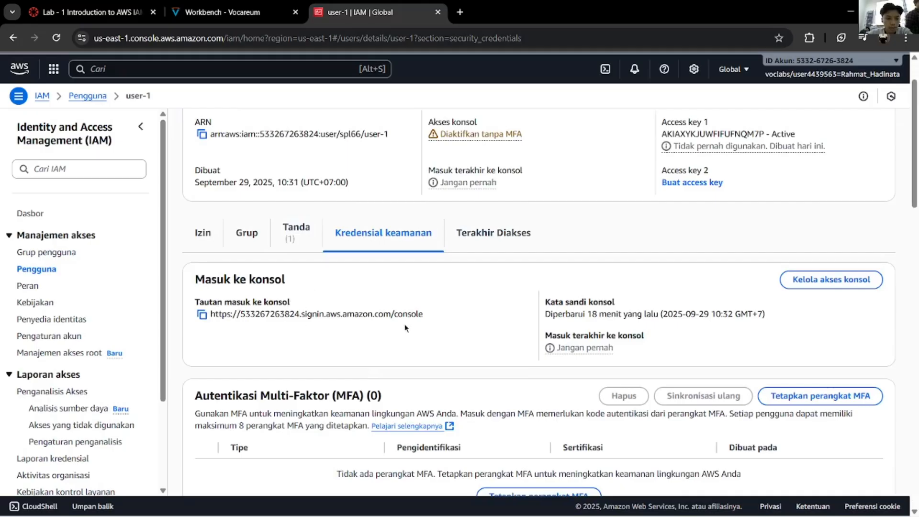
drag(434, 316, 210, 316)
scroll(316, 333, up, 2)
click(261, 12)
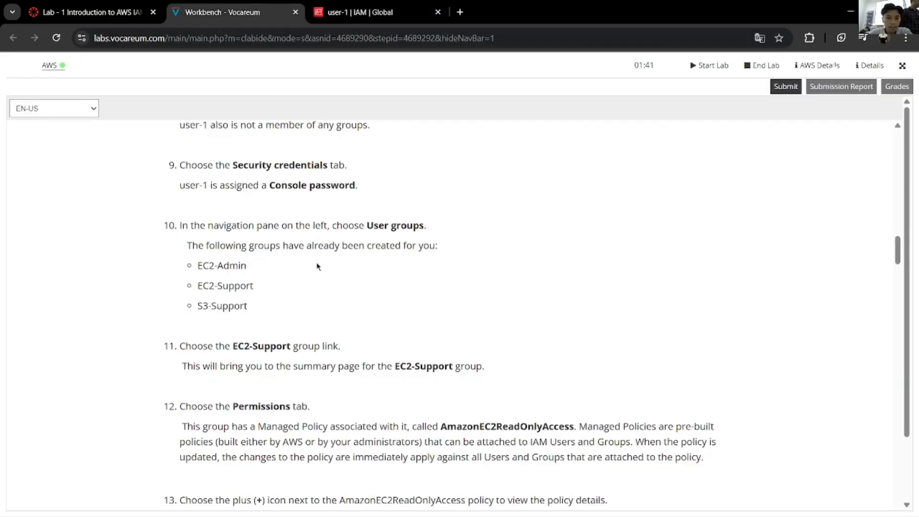
scroll(310, 359, up, 1)
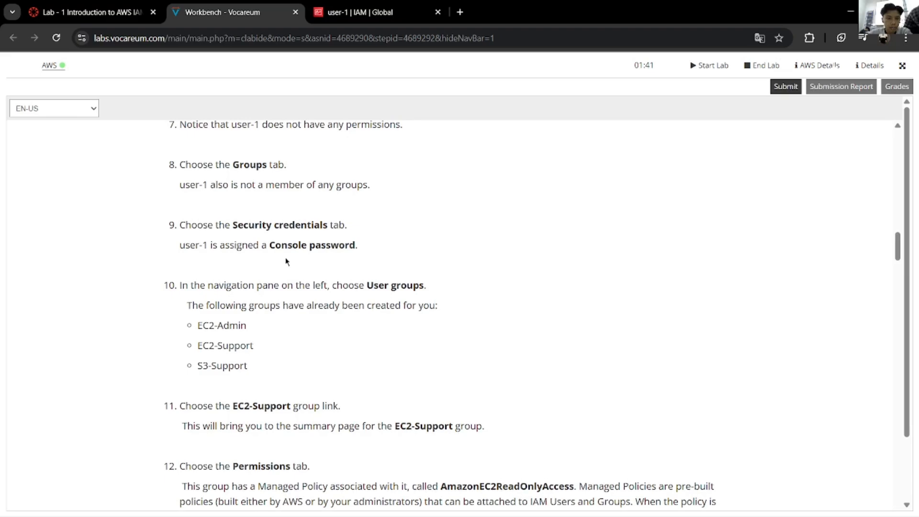
Step: Check when user-1's console password was last updated and scroll through its credentials
click(356, 12)
scroll(591, 294, down, 2)
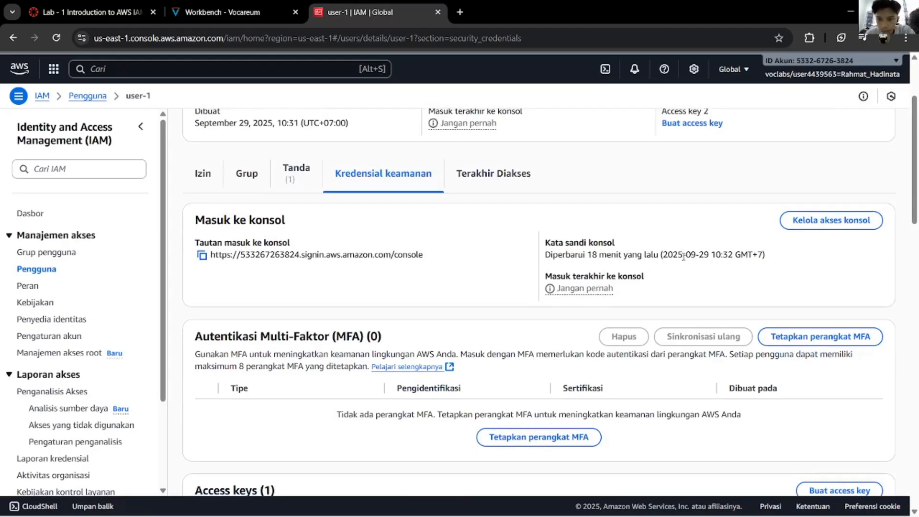
drag(669, 255, 598, 256)
click(639, 293)
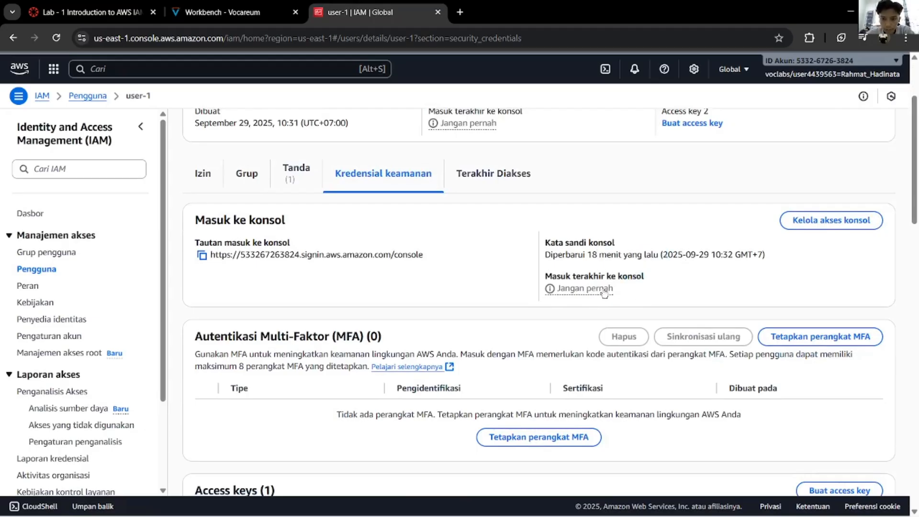
scroll(430, 354, down, 5)
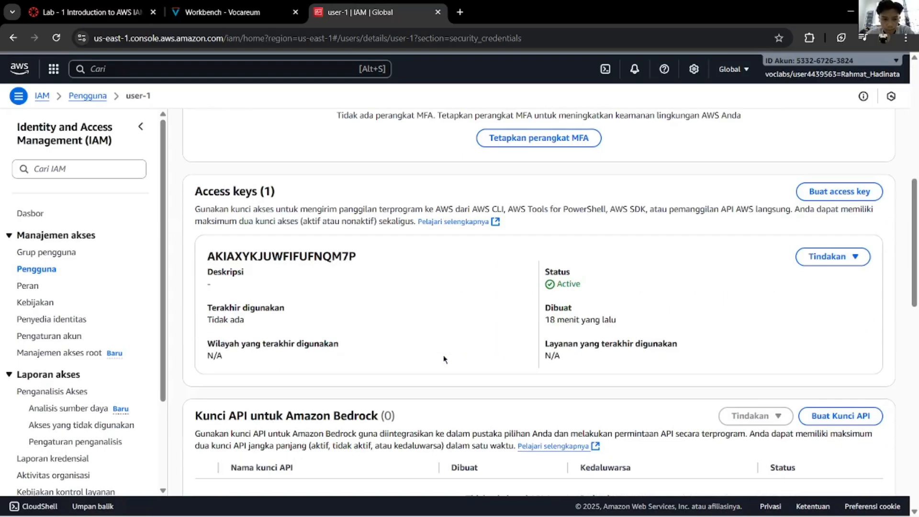
scroll(443, 354, down, 8)
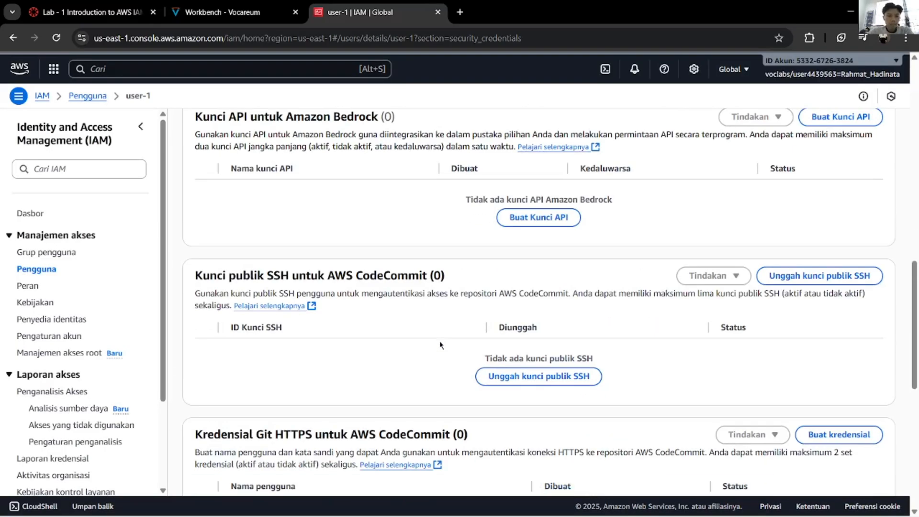
scroll(438, 343, down, 3)
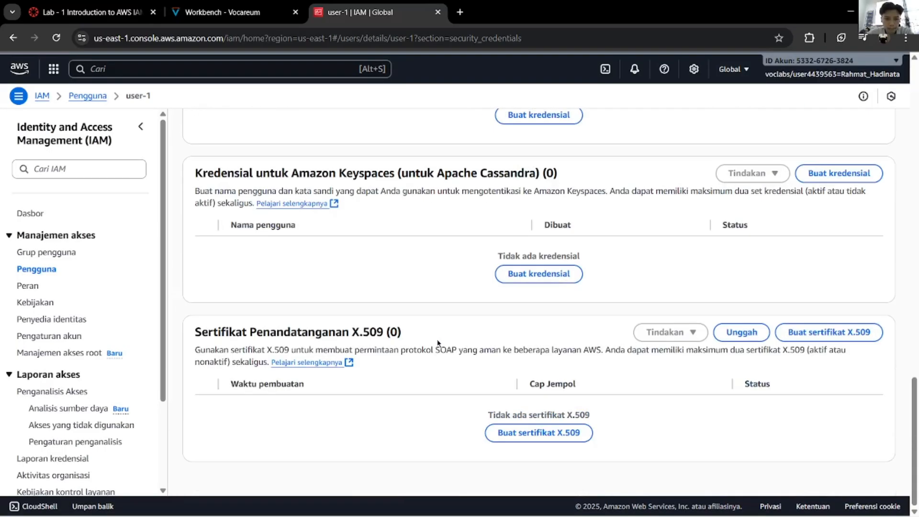
scroll(438, 343, up, 20)
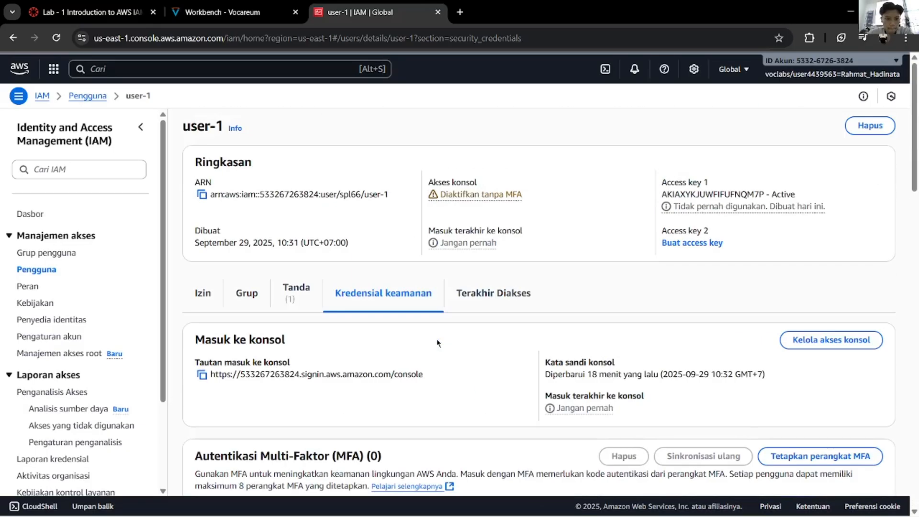
Step: Open Manage console access for user-1 and close it without changes
click(225, 12)
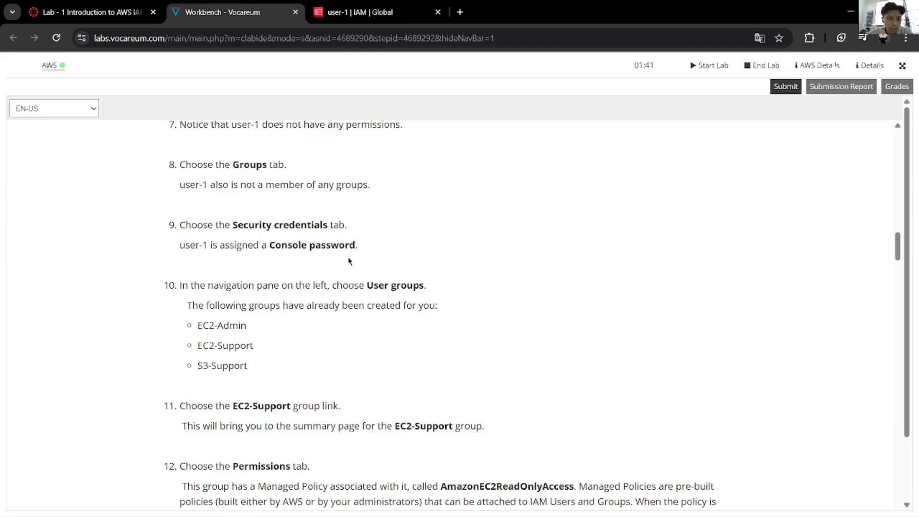
click(374, 9)
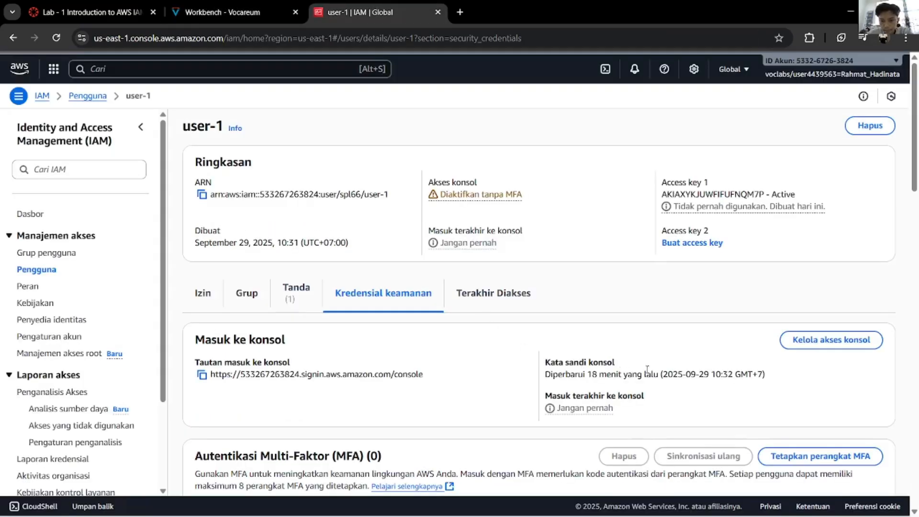
click(225, 10)
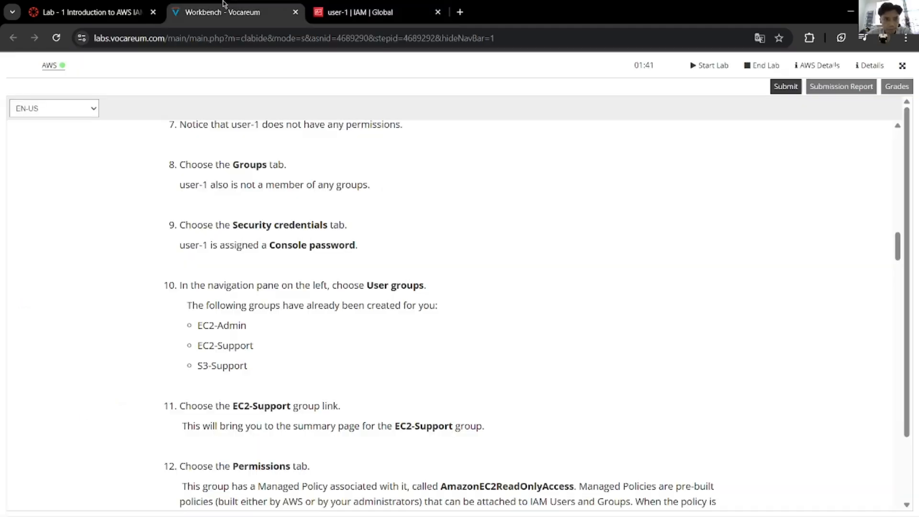
click(374, 12)
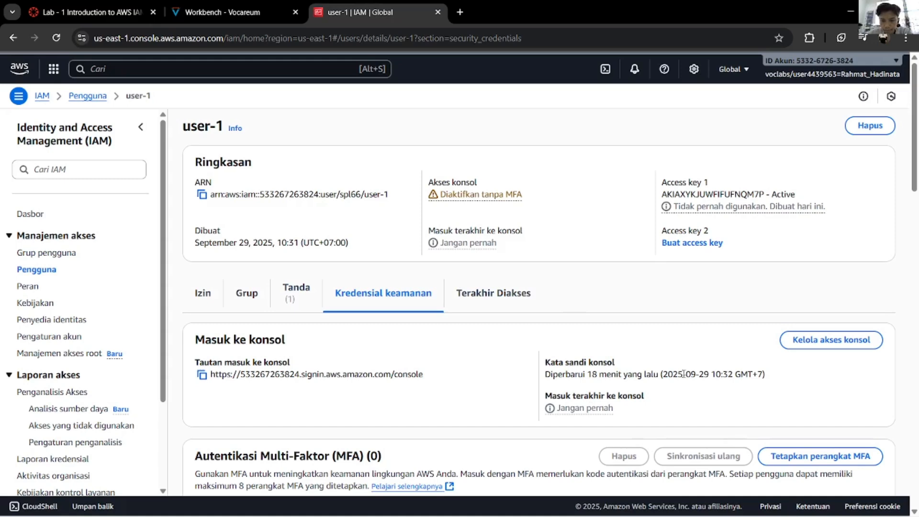
click(820, 341)
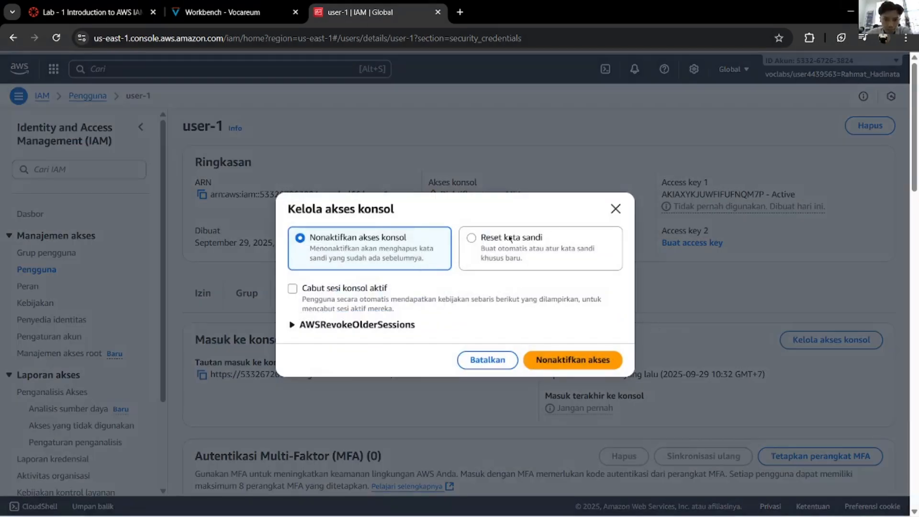
click(615, 209)
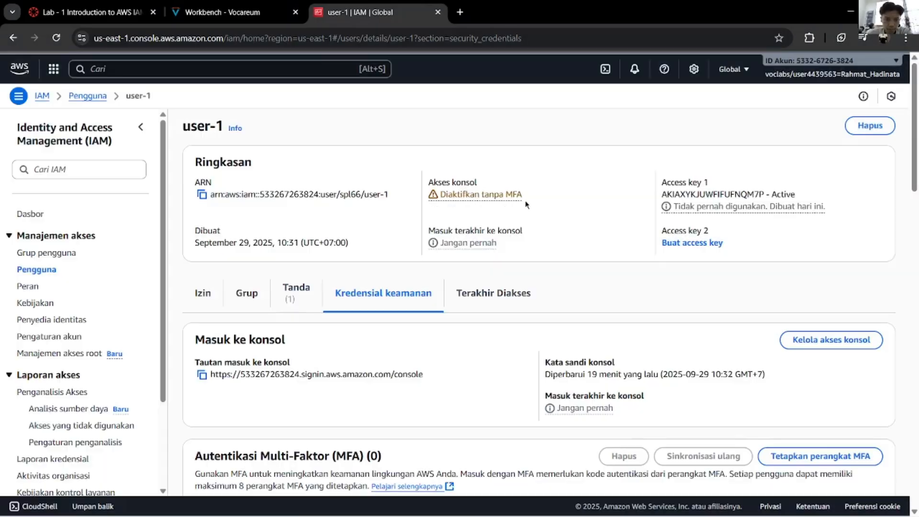
Step: Translate step 9's console password sentence in the lab guide into Indonesian
click(280, 13)
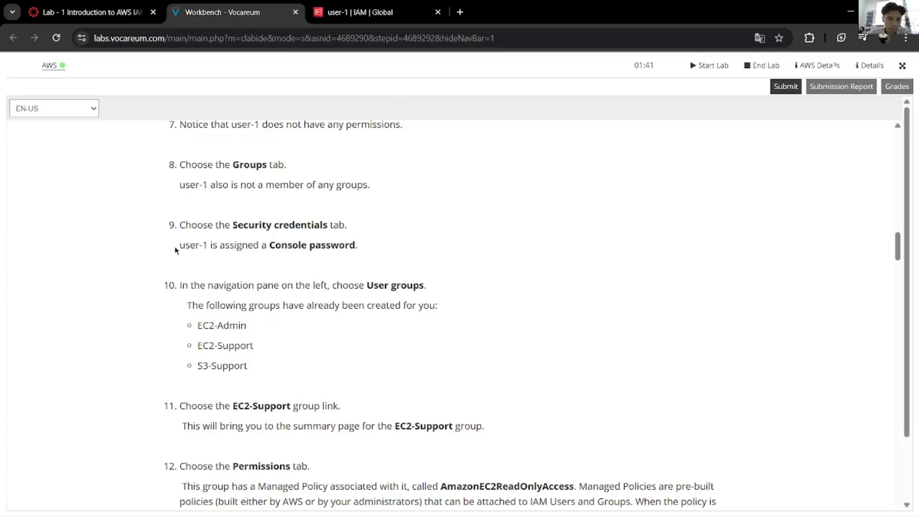
drag(176, 250, 401, 266)
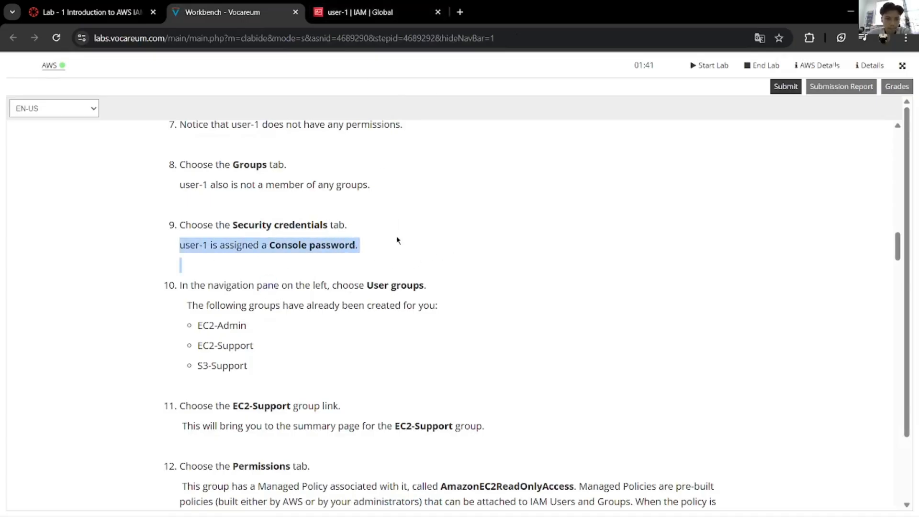
drag(359, 246, 179, 246)
right_click(197, 251)
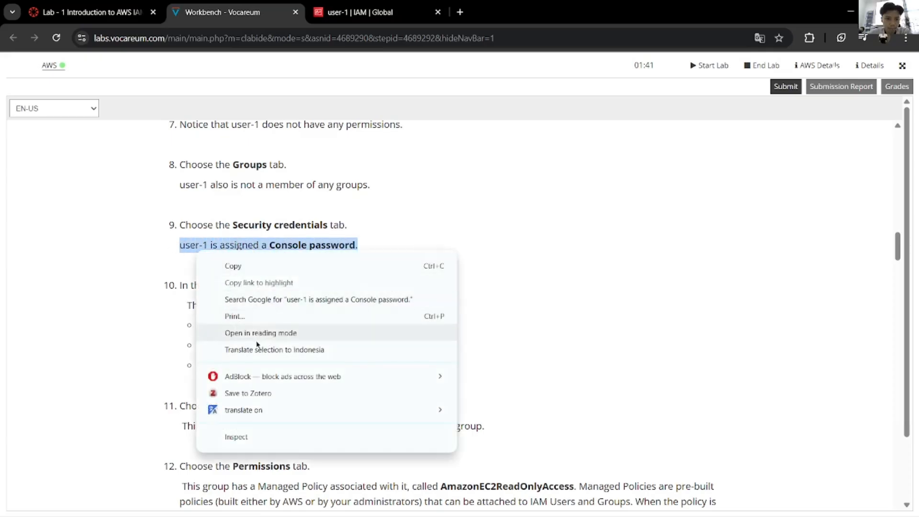
click(261, 349)
click(484, 163)
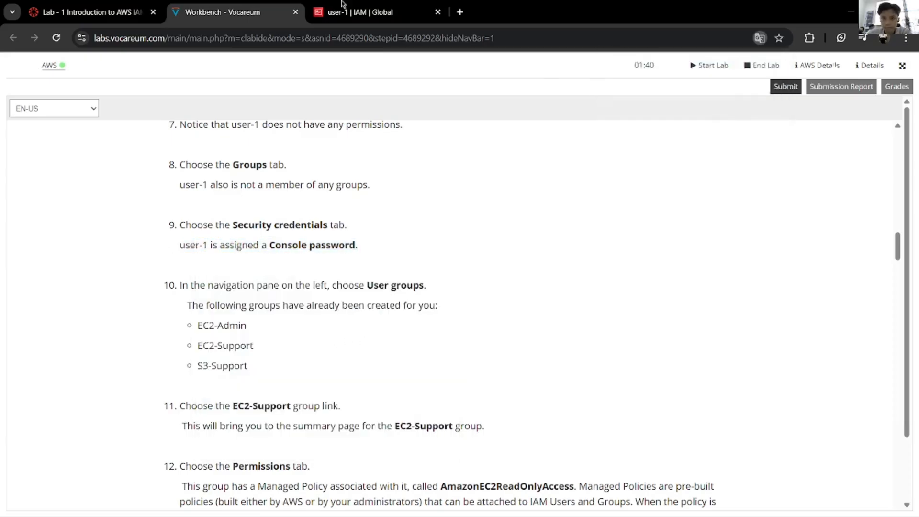
Step: Compare step 9 with user-1's security credentials, ending back on the IAM page
click(344, 8)
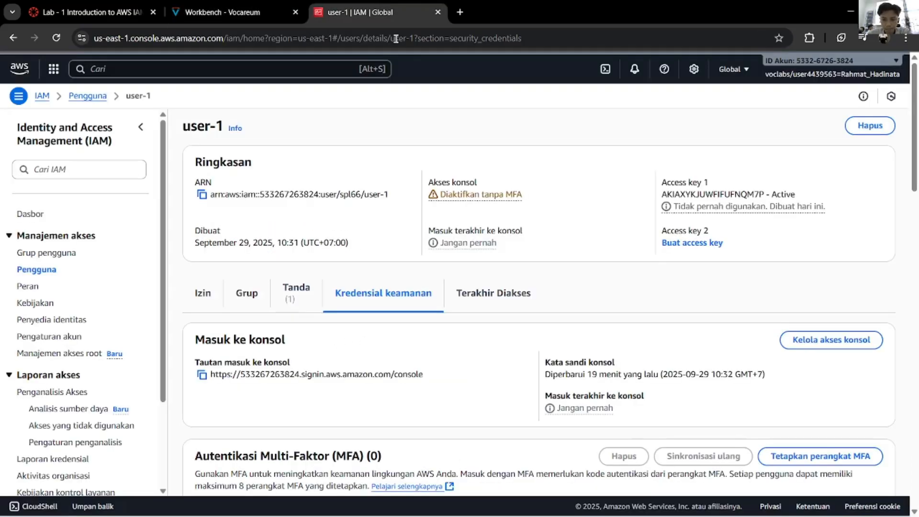
click(227, 10)
scroll(267, 333, down, 4)
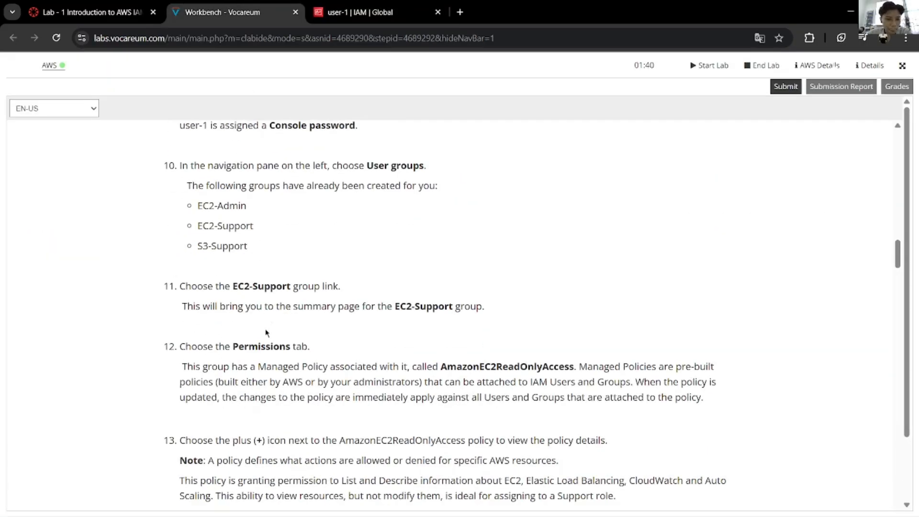
scroll(270, 287, up, 5)
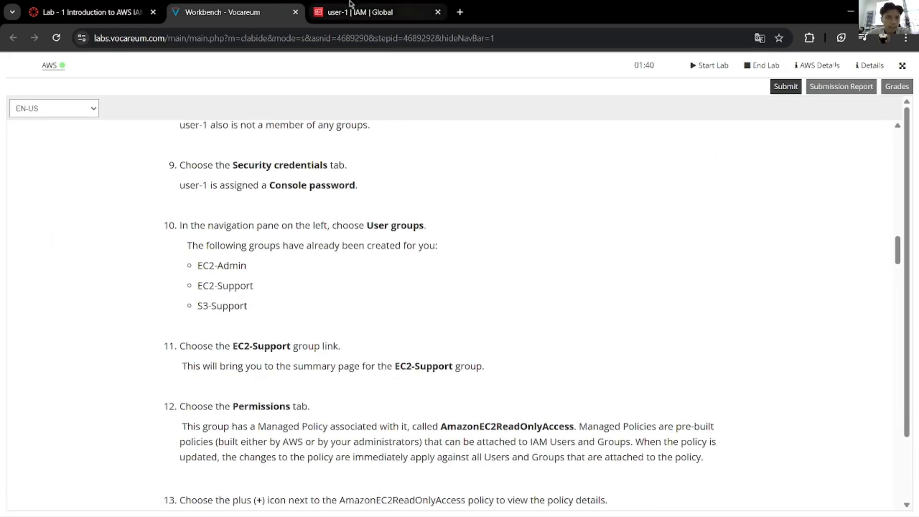
click(359, 12)
Step: Search the console for groups and open the IAM User groups feature result
click(53, 68)
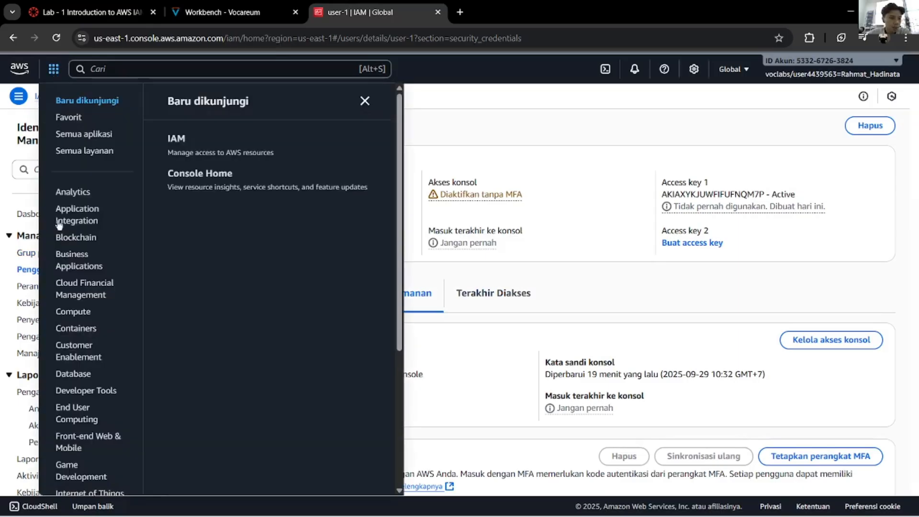
scroll(84, 297, down, 5)
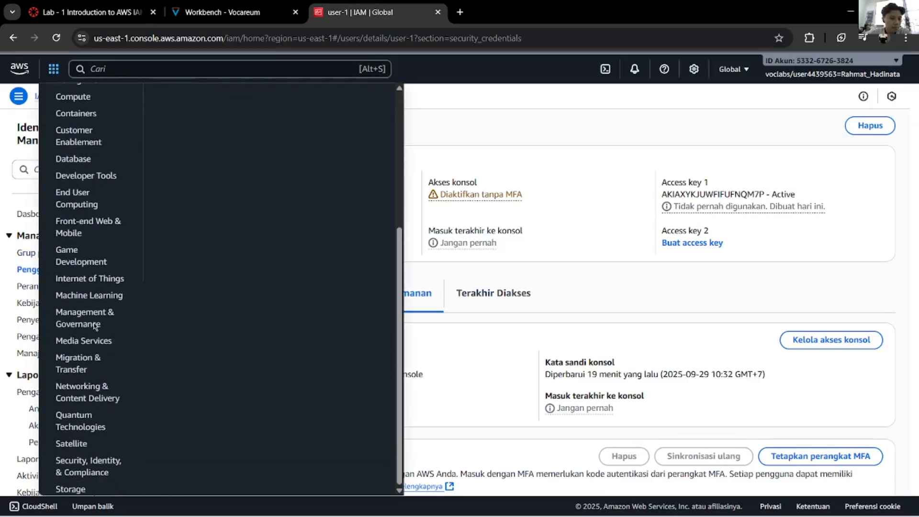
scroll(94, 326, up, 5)
click(134, 70)
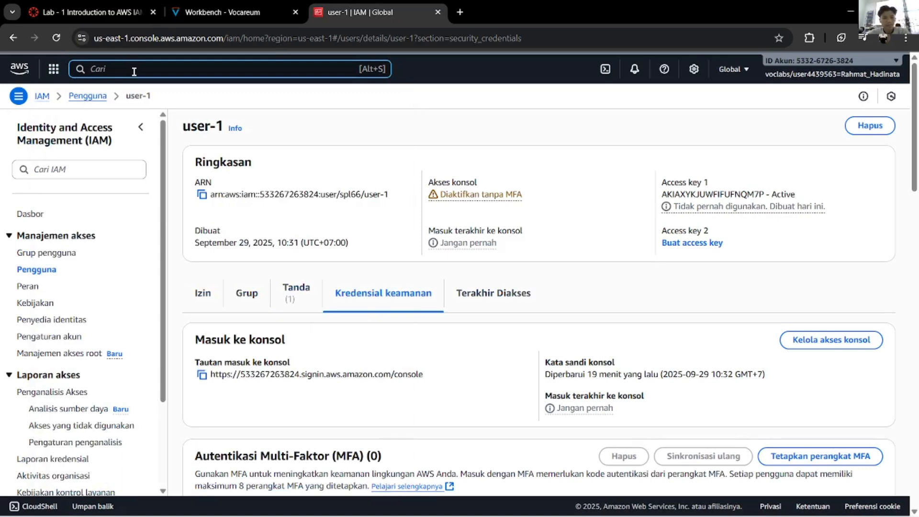
text(groups)
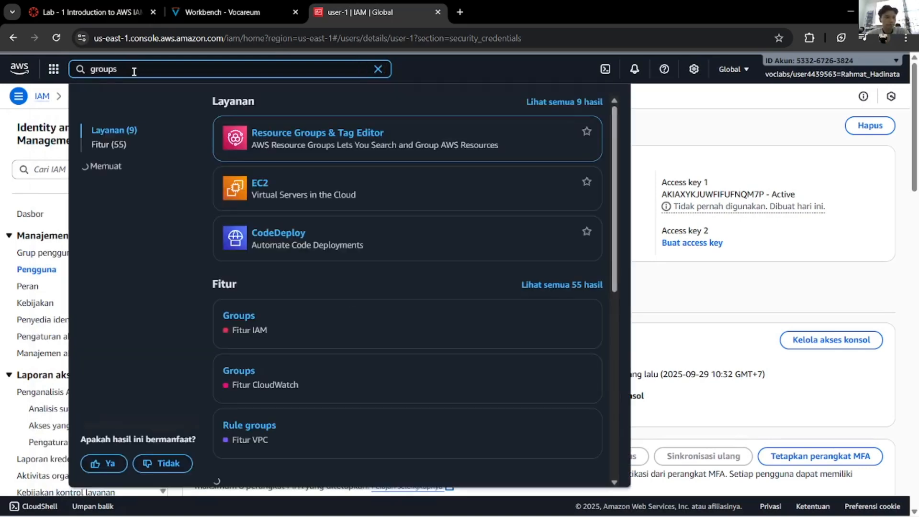
key(BackSpace)
key(BackSpace)
key(BackSpace)
key(BackSpace)
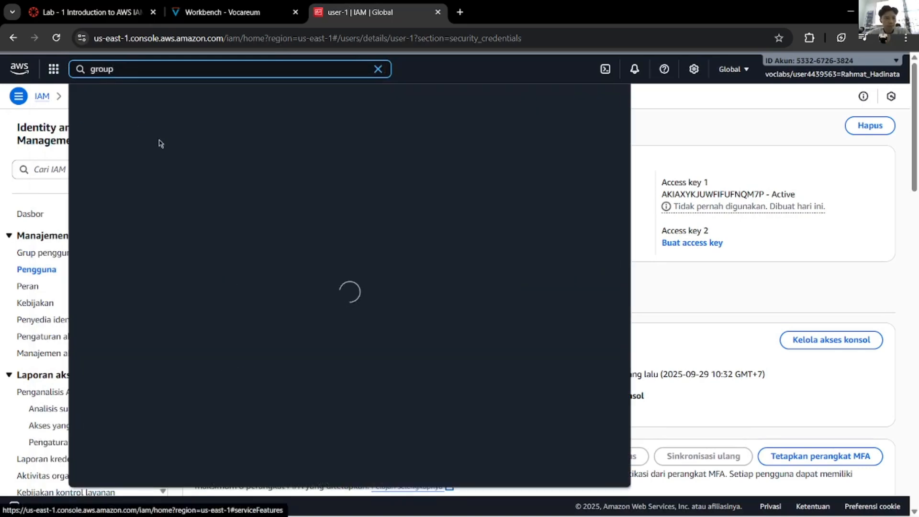
text(up)
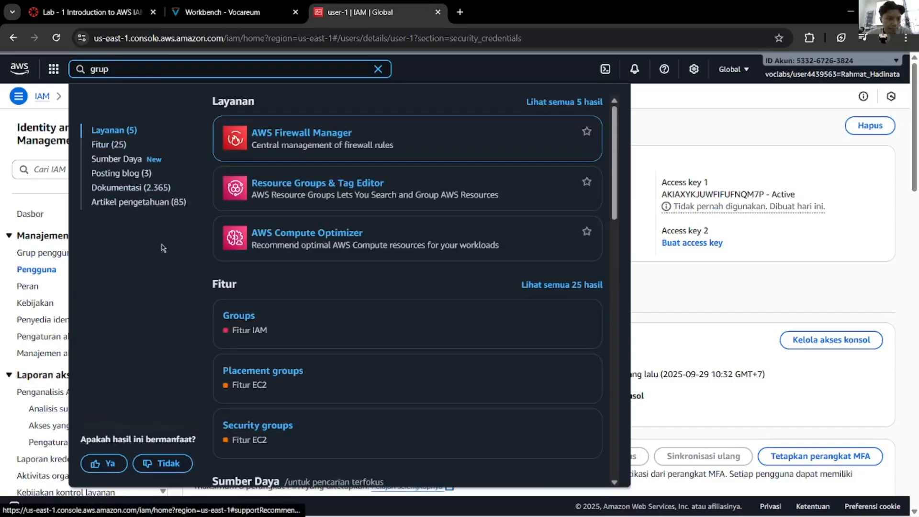
click(242, 323)
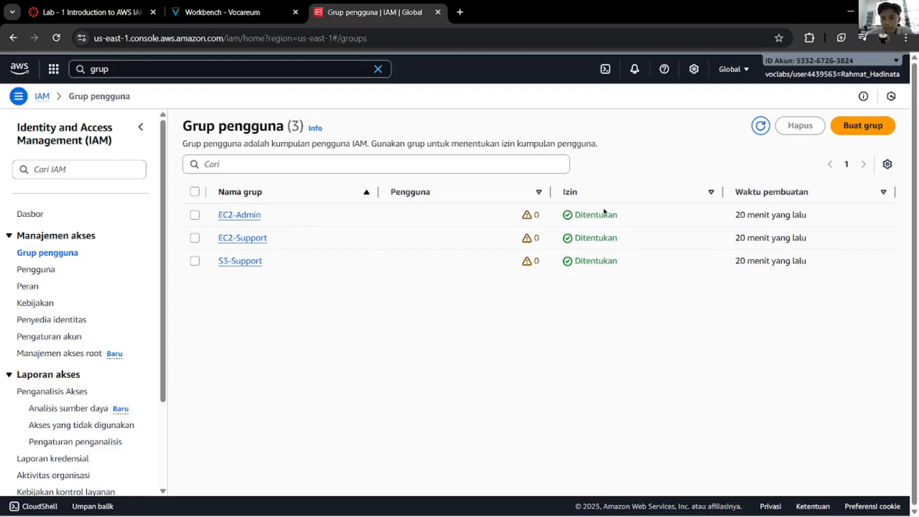
Step: Open the EC2-Support group's details from the User groups list
drag(567, 219, 595, 261)
click(429, 250)
click(234, 11)
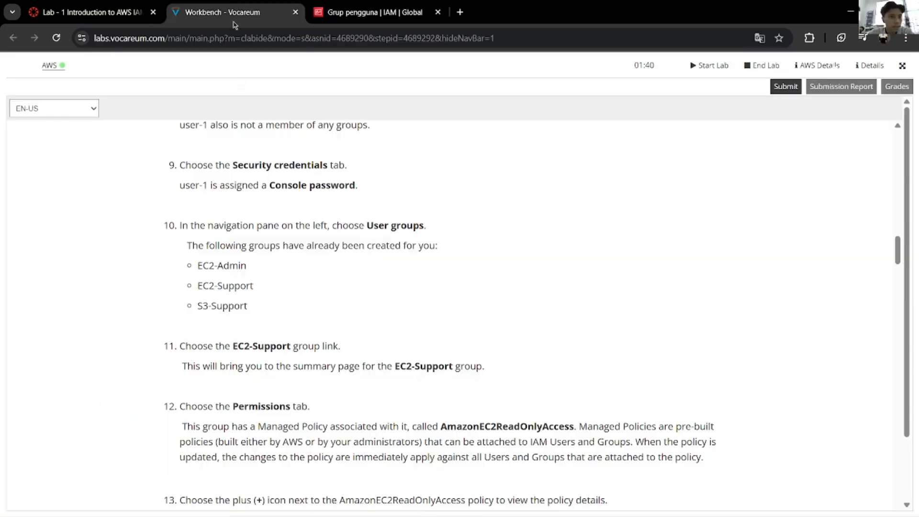
scroll(307, 275, down, 1)
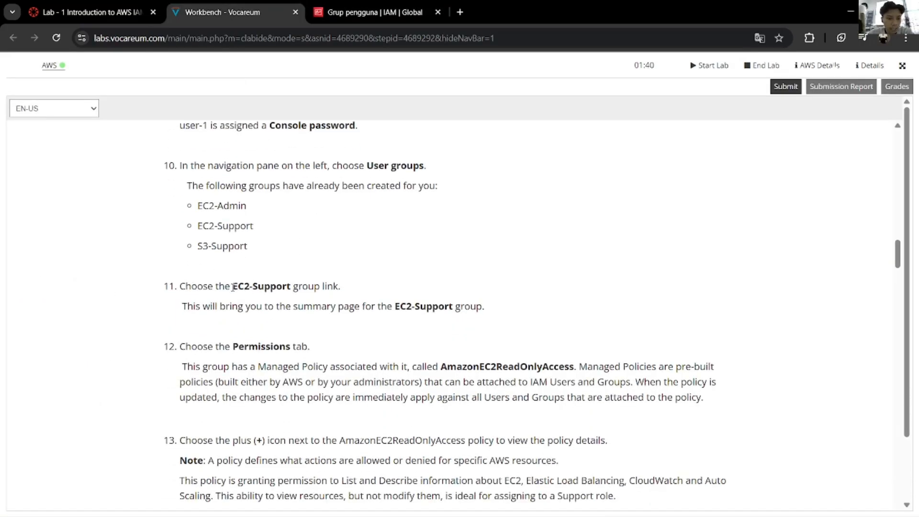
click(357, 10)
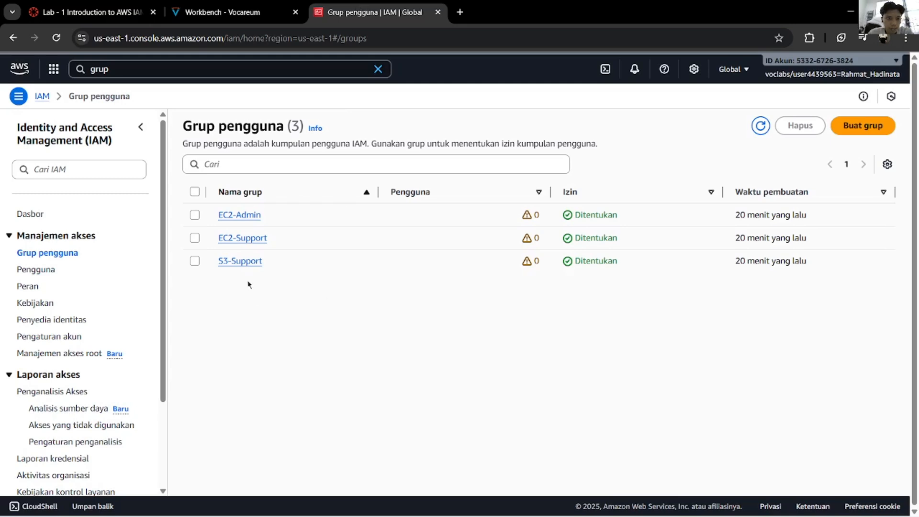
click(257, 240)
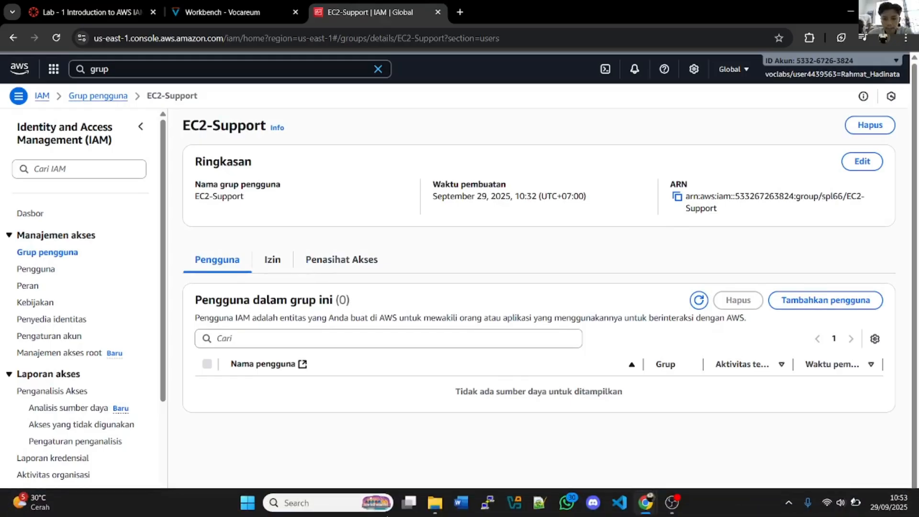
Step: Show EC2-Support's Permissions tab with the AmazonEC2ReadOnlyAccess policy, checking the lab guide
click(223, 12)
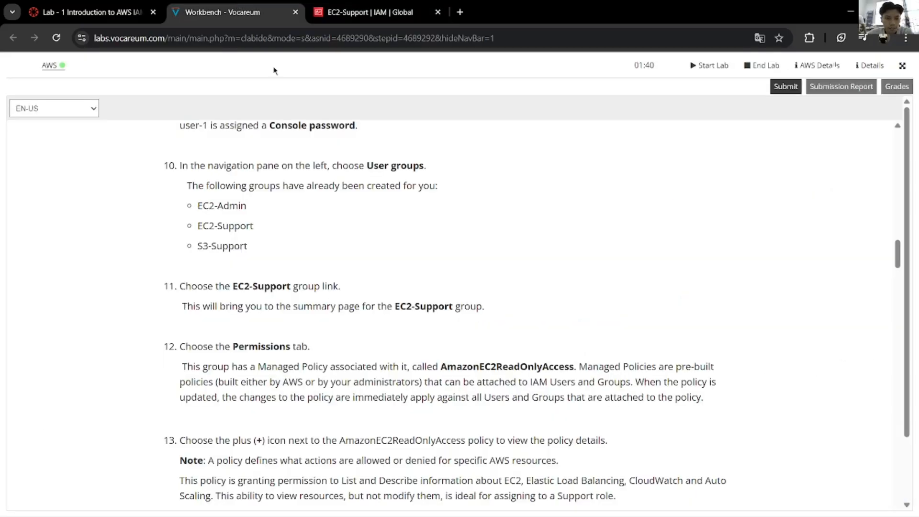
scroll(393, 262, down, 2)
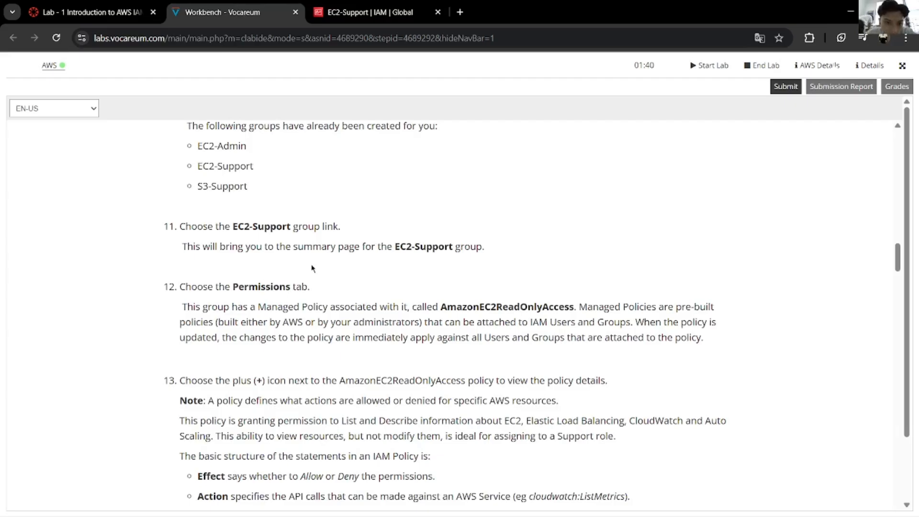
click(367, 6)
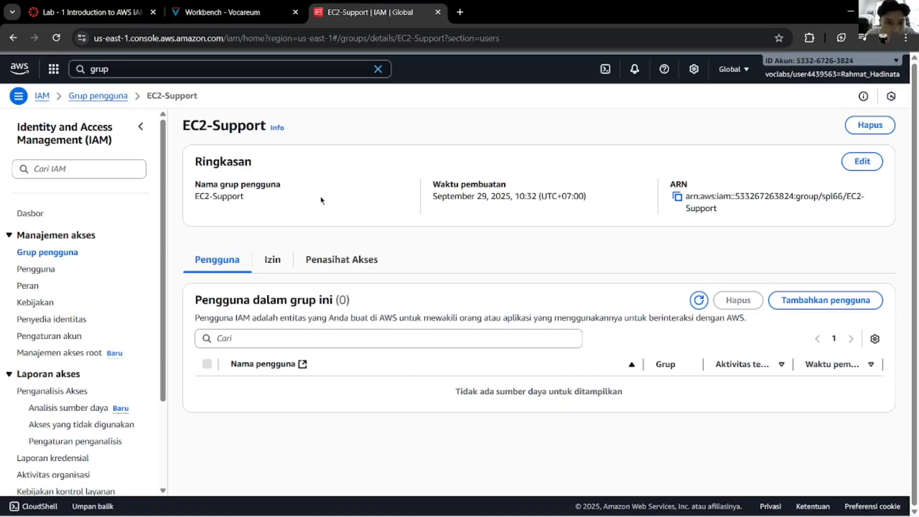
click(221, 3)
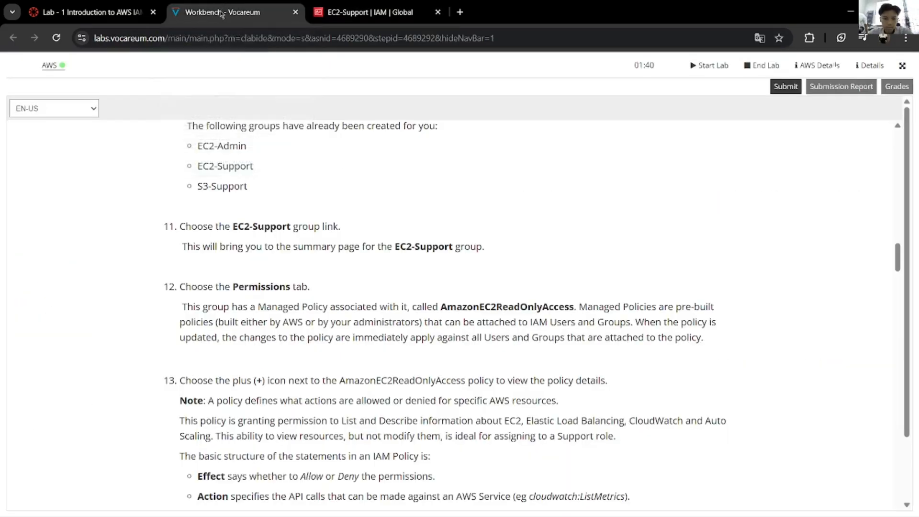
click(362, 18)
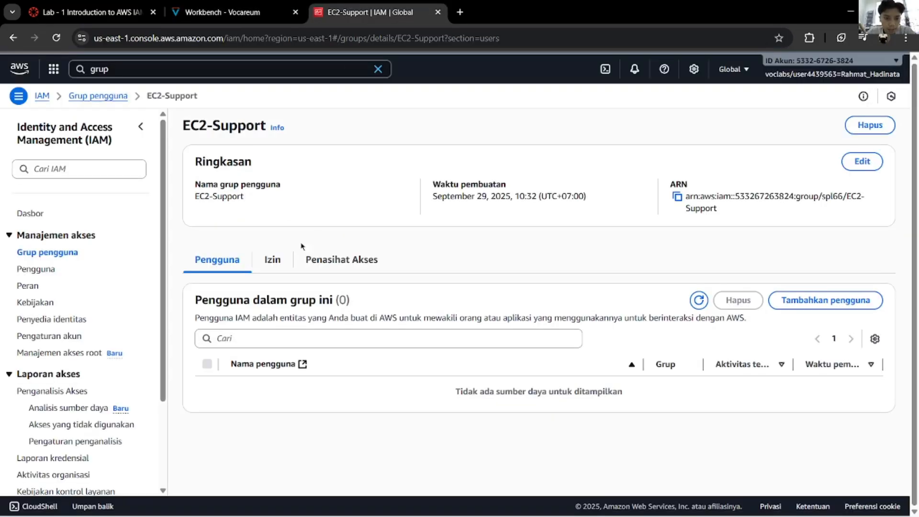
click(274, 268)
click(261, 12)
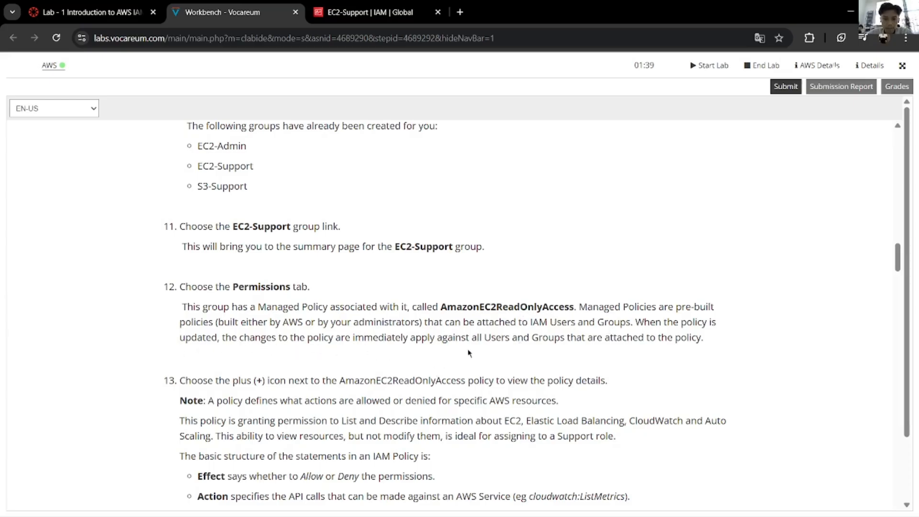
click(362, 15)
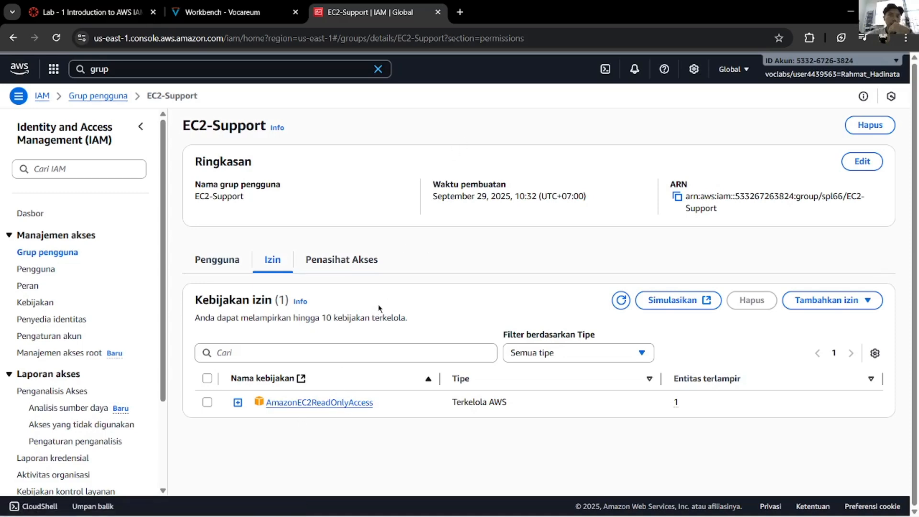
click(223, 12)
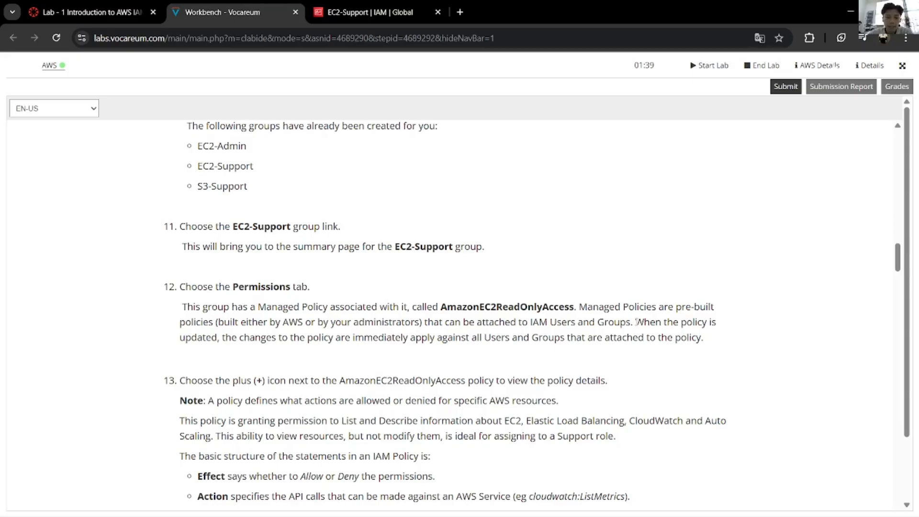
drag(636, 322, 232, 341)
click(263, 352)
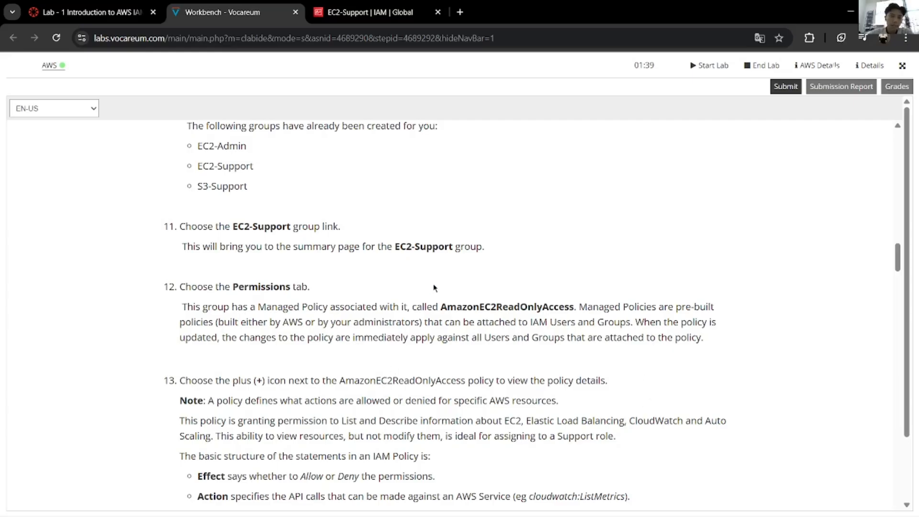
click(391, 19)
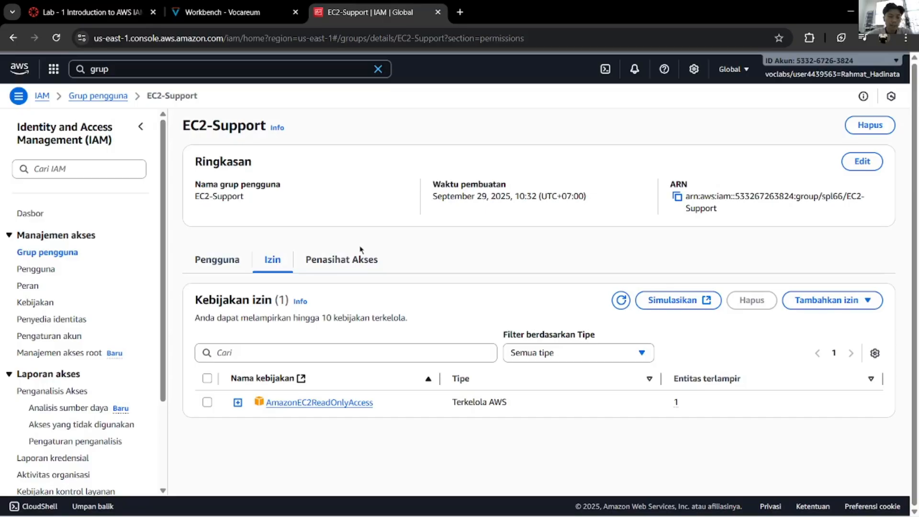
click(258, 12)
scroll(271, 259, down, 4)
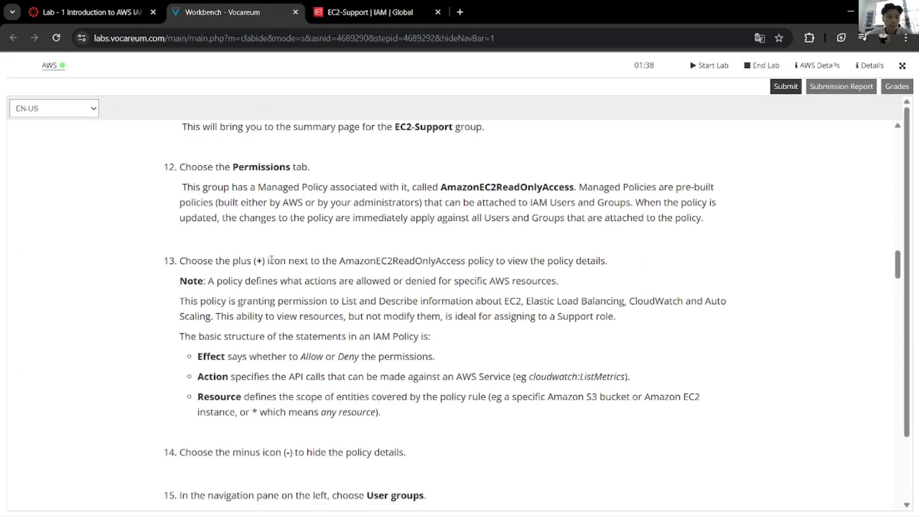
scroll(272, 259, down, 1)
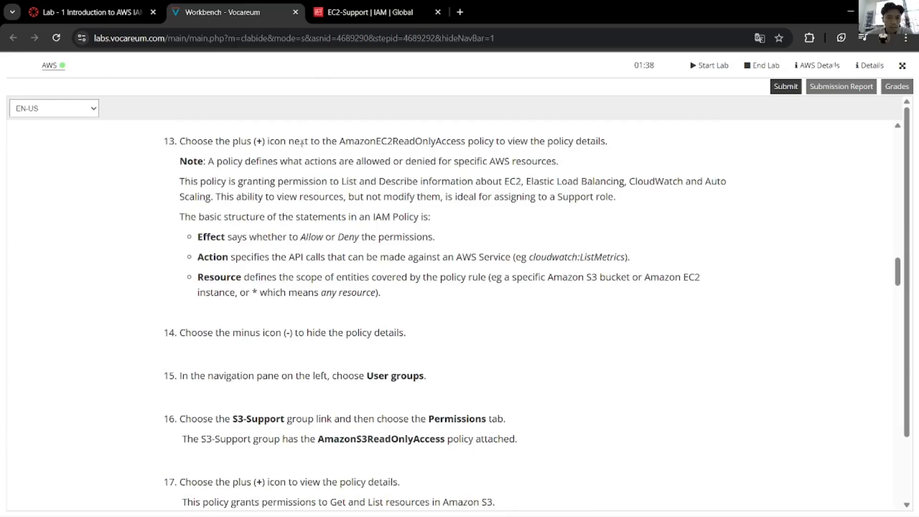
click(350, 12)
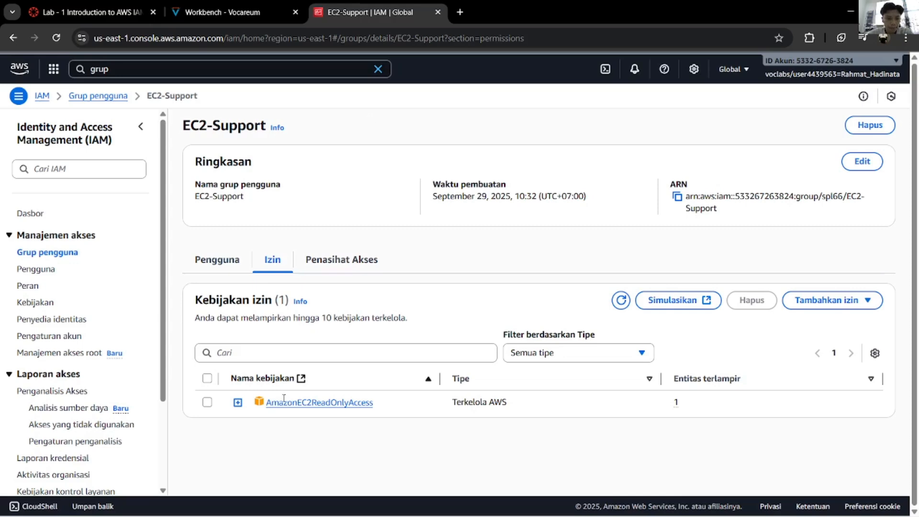
Step: Expand AmazonEC2ReadOnlyAccess and scroll its JSON, highlighting the EC2 action lines
click(238, 402)
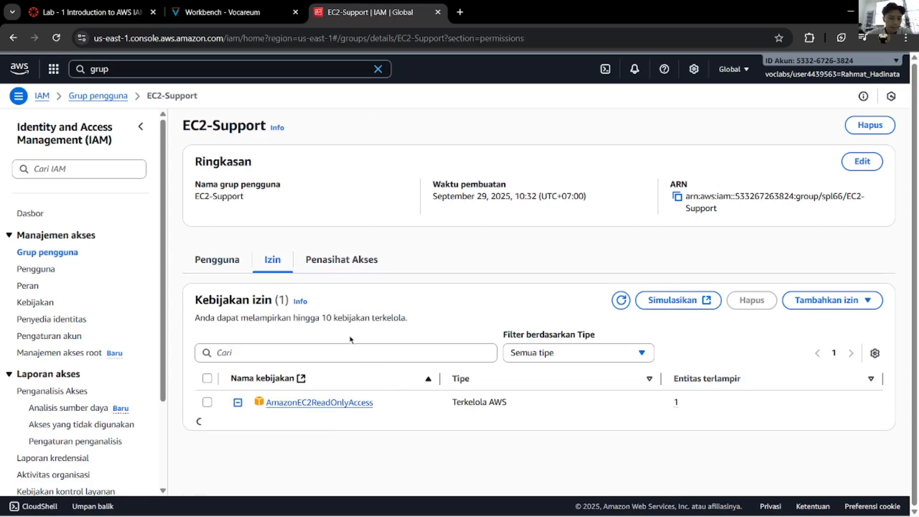
scroll(350, 338, down, 4)
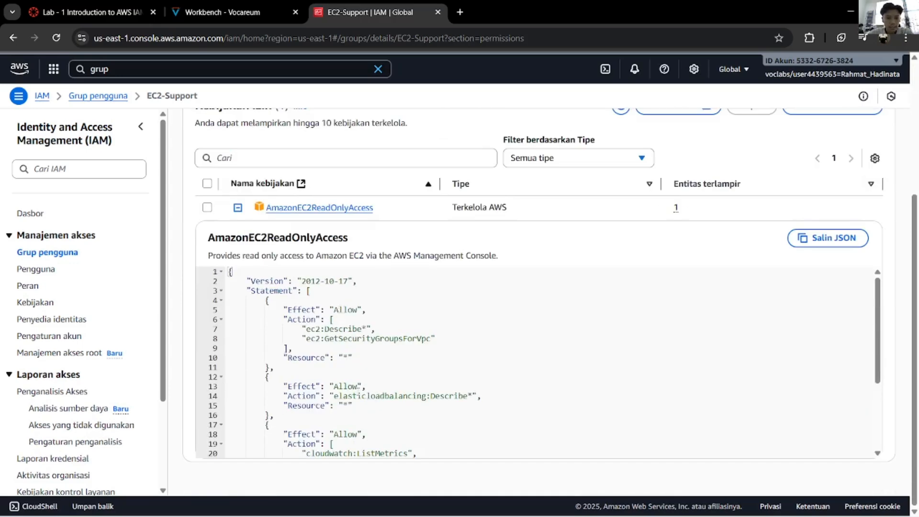
scroll(358, 387, down, 3)
scroll(357, 369, up, 3)
drag(333, 311, 362, 347)
click(307, 330)
scroll(412, 360, down, 5)
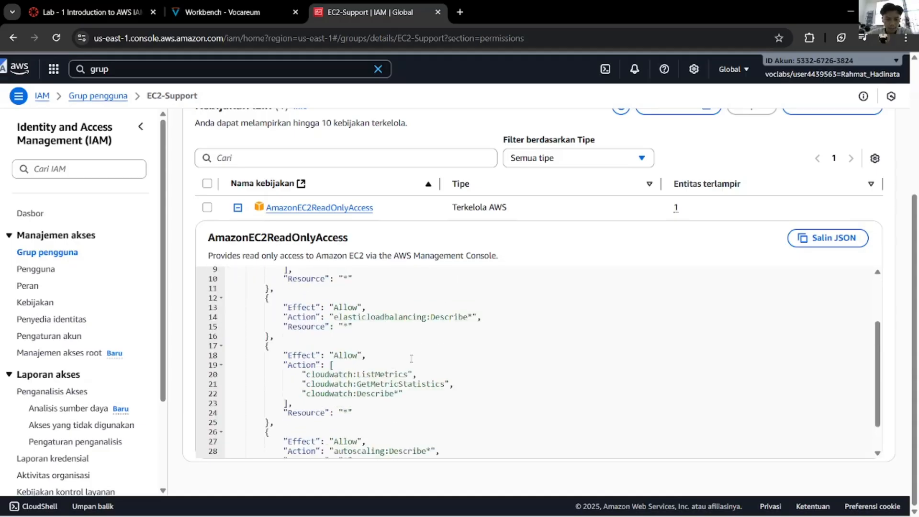
Step: Translate the word 'granting' in the lab instructions into Indonesian
click(223, 12)
scroll(340, 270, up, 1)
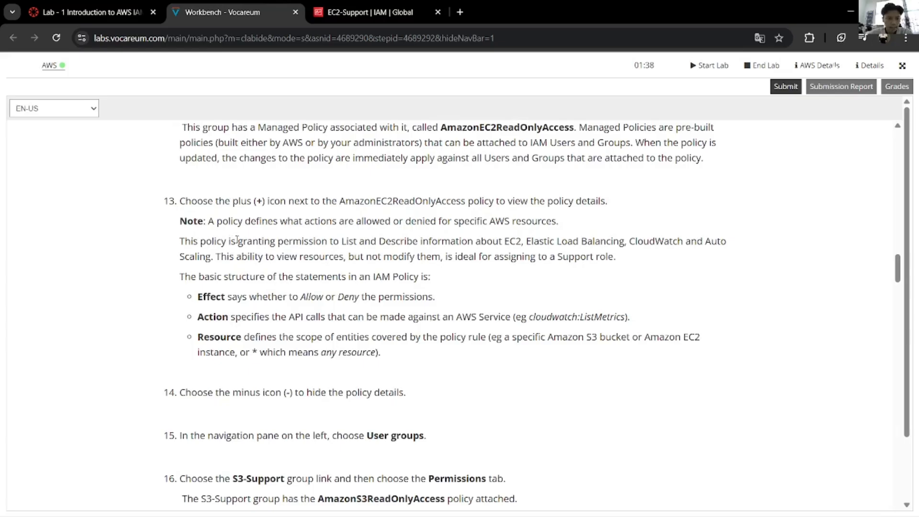
drag(237, 239, 276, 240)
right_click(275, 249)
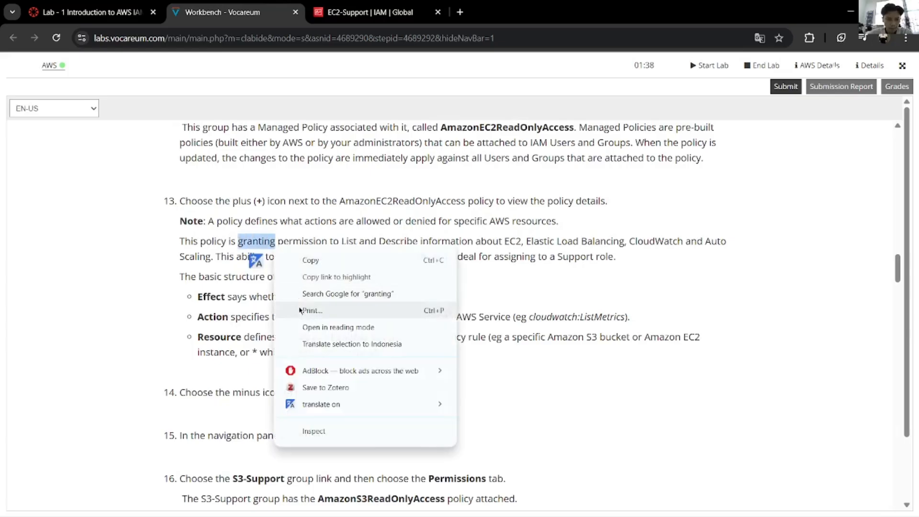
click(304, 344)
click(240, 289)
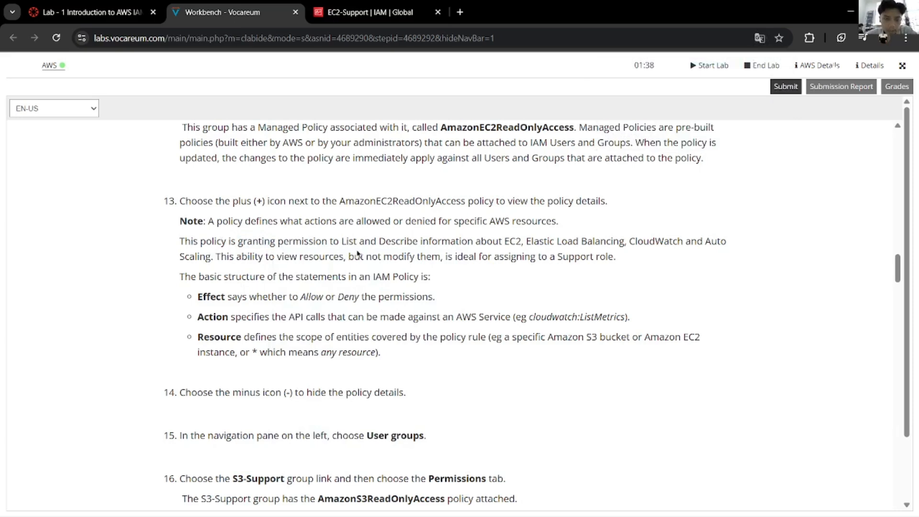
Step: Glance at the policy JSON again, then translate the word 'ability' into Indonesian
click(372, 5)
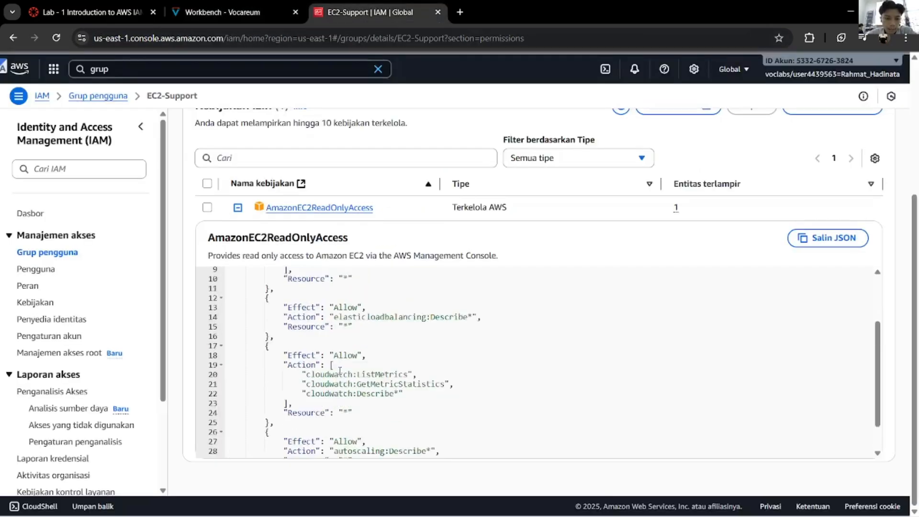
scroll(340, 370, up, 4)
click(208, 13)
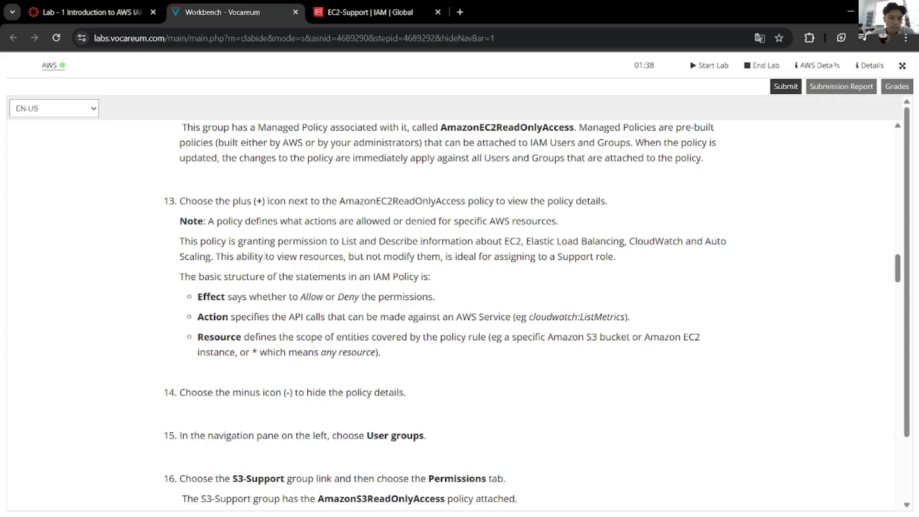
drag(264, 256, 229, 257)
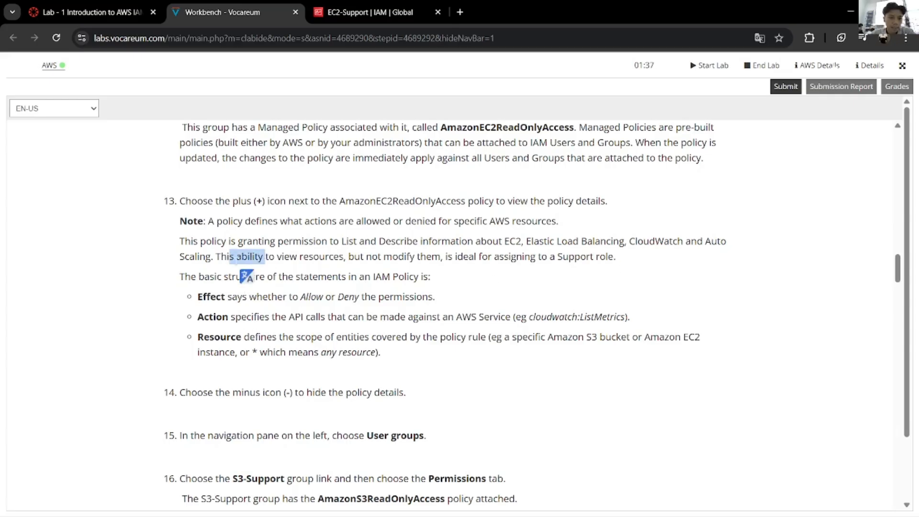
double_click(252, 257)
right_click(246, 257)
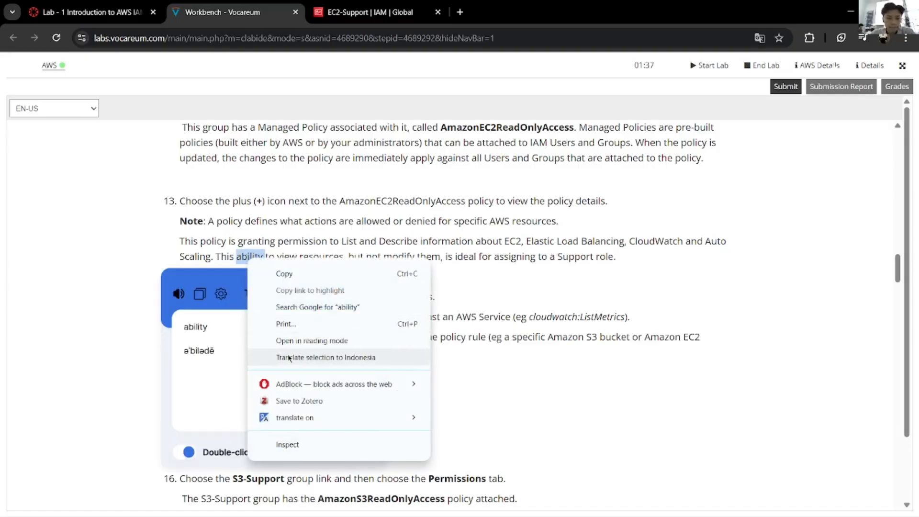
click(357, 412)
click(455, 288)
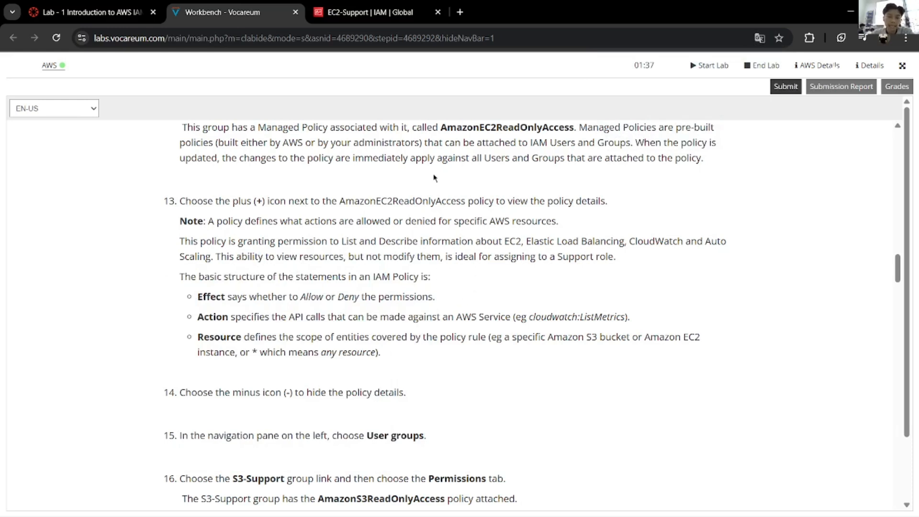
Step: Scroll through the EC2-Support policy's JSON statements once more
key(ctrl+Tab)
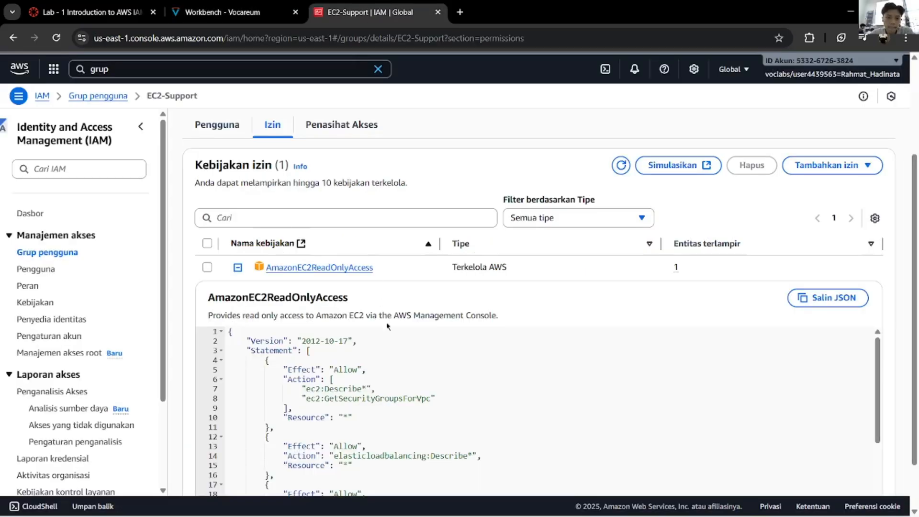
scroll(201, 360, down, 2)
scroll(199, 365, up, 5)
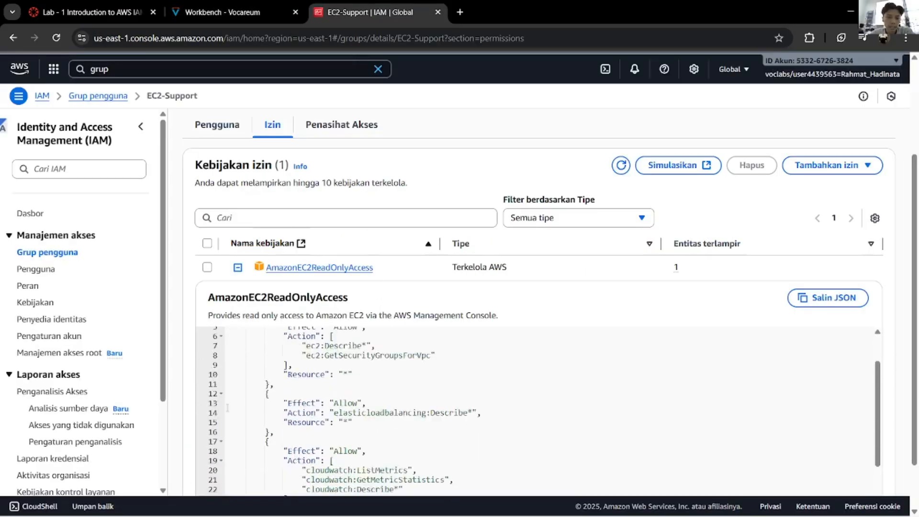
scroll(187, 403, down, 4)
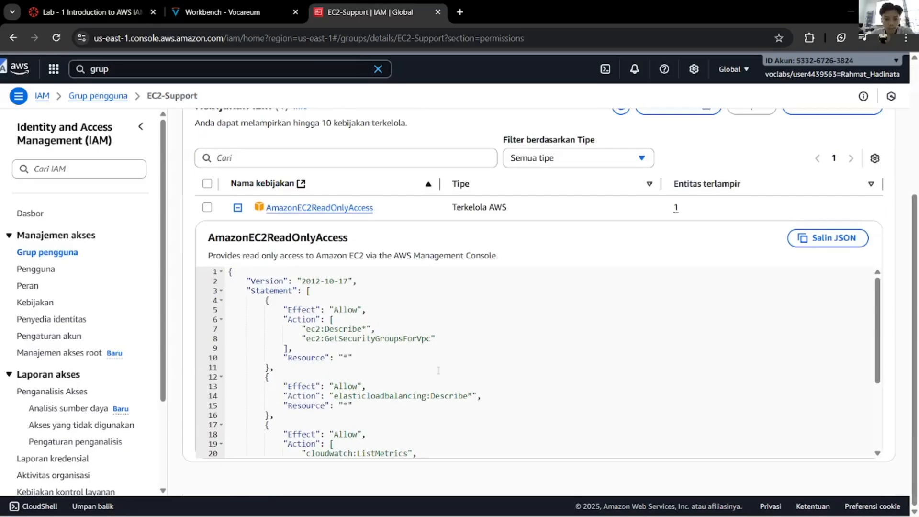
scroll(440, 370, down, 2)
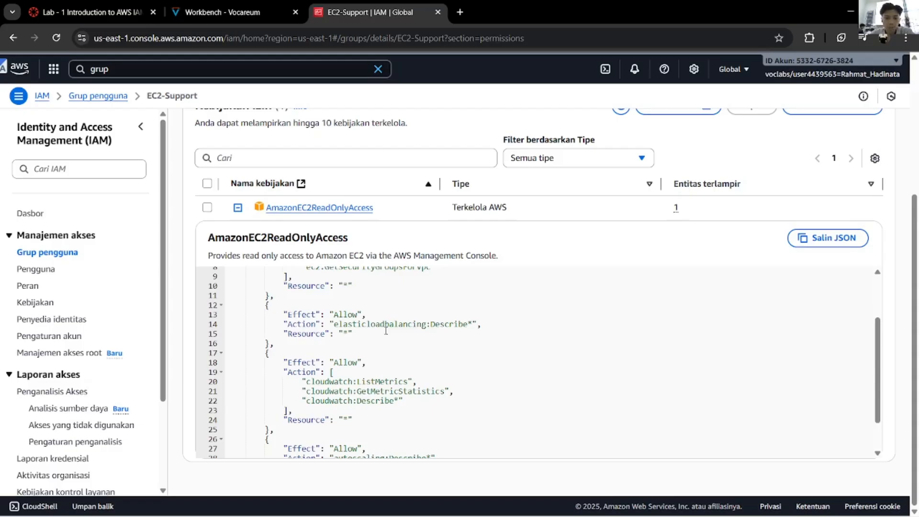
scroll(386, 330, down, 2)
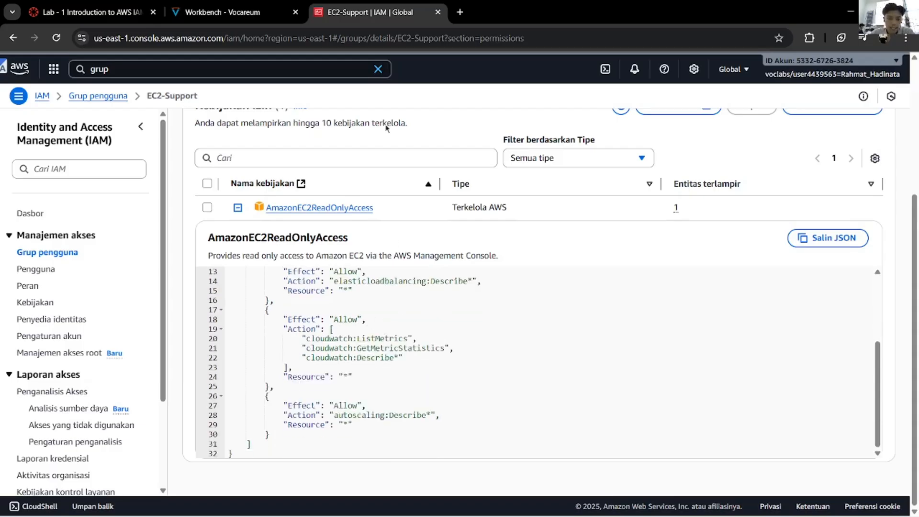
Step: Compare the policy with the lab guide, ending on step 13's Effect, Action and Resource explanation
click(254, 14)
click(348, 4)
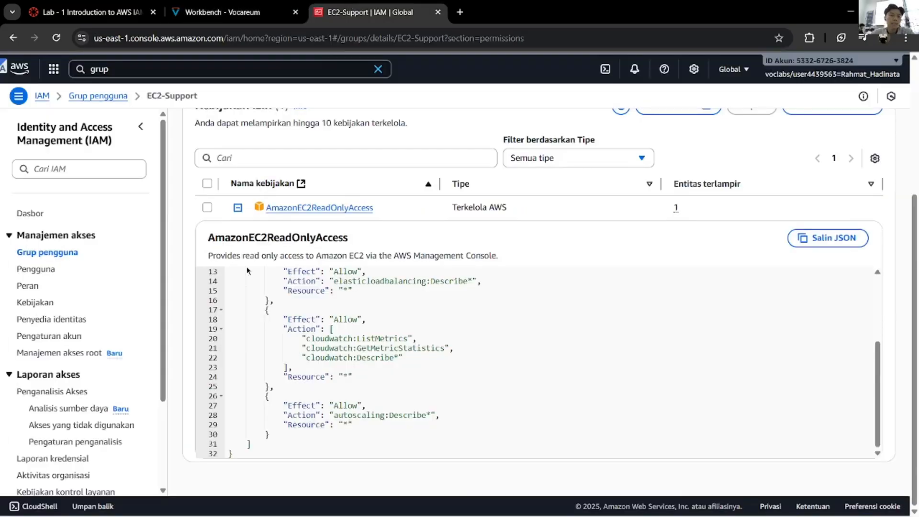
scroll(194, 321, up, 3)
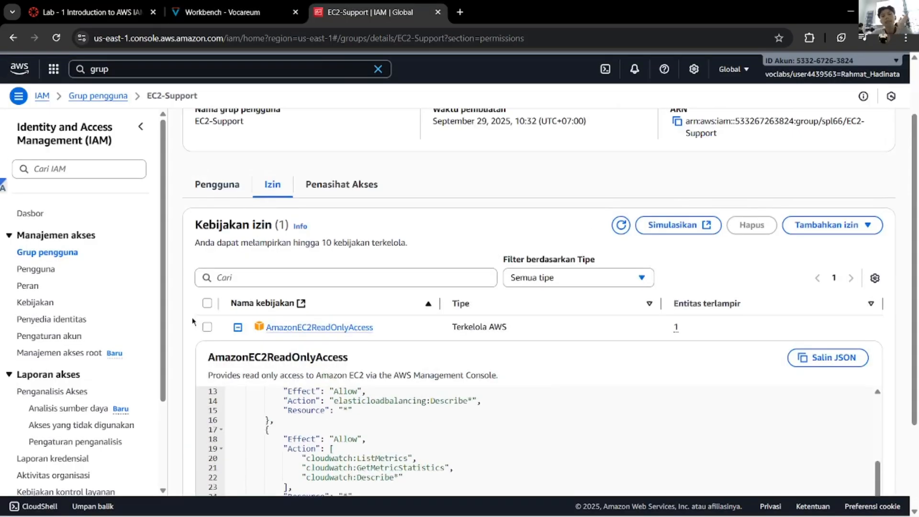
scroll(194, 321, up, 2)
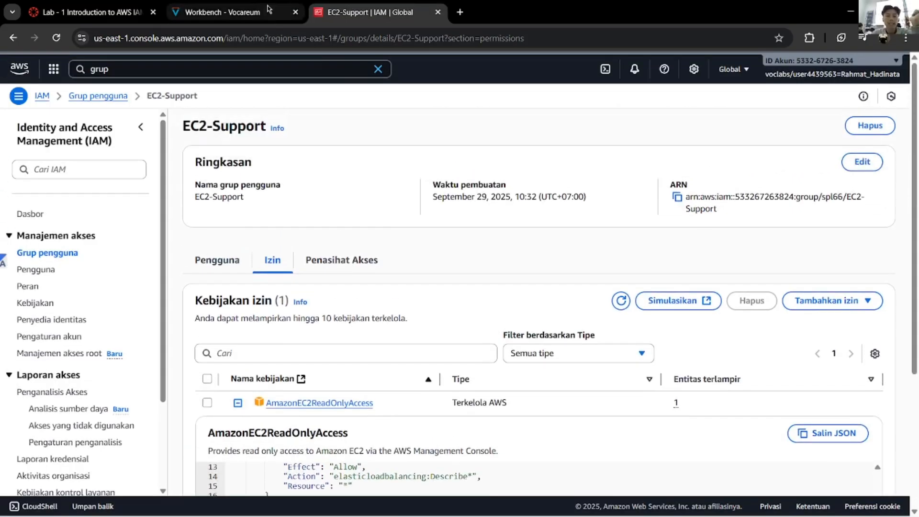
click(239, 12)
scroll(291, 218, down, 1)
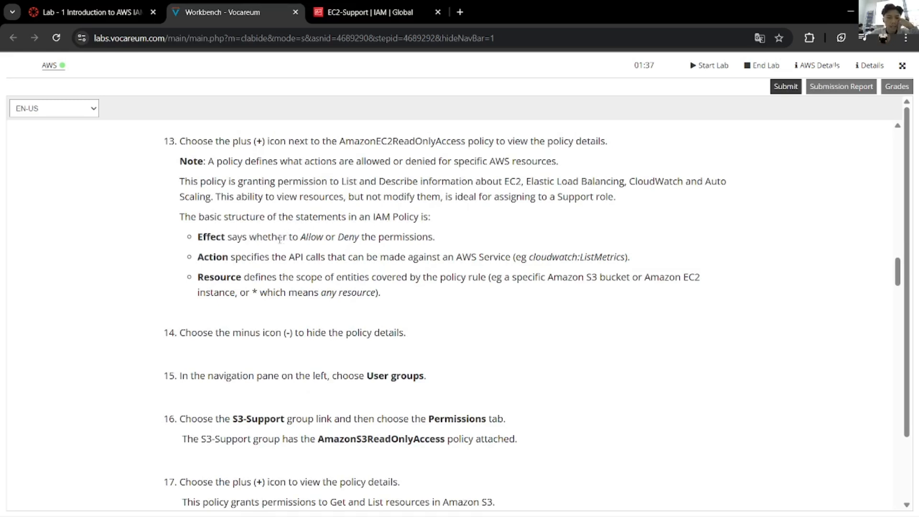
Step: Highlight Allow, Deny and the Action example text in the lab's policy notes
double_click(311, 236)
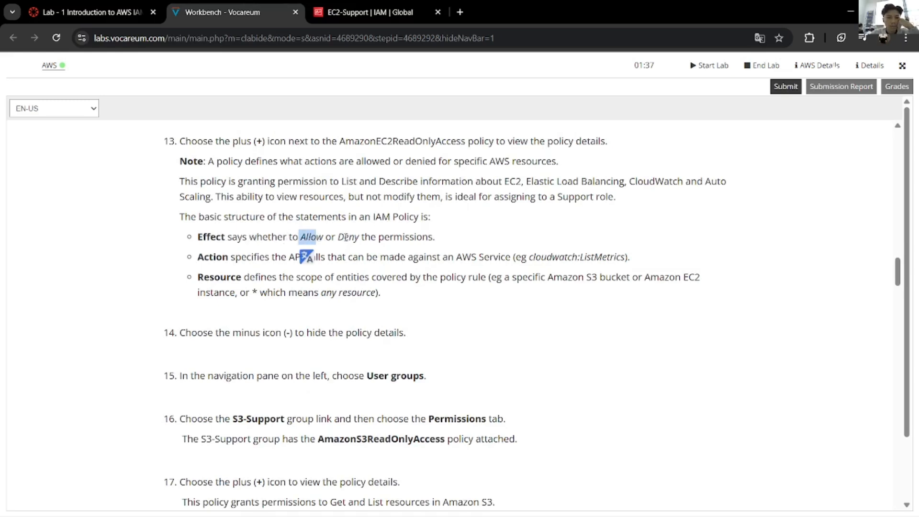
double_click(347, 237)
click(415, 258)
drag(630, 258, 441, 258)
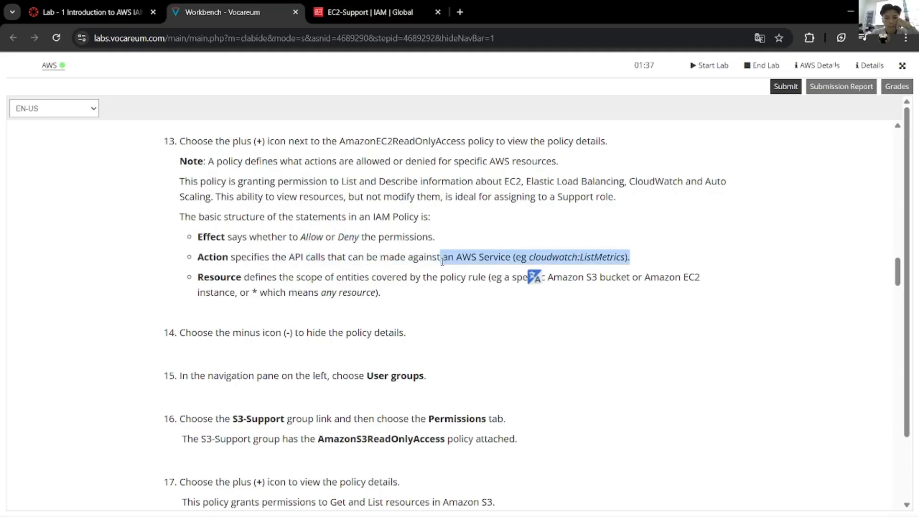
Step: Scroll through the EC2-Support group's expanded AmazonEC2ReadOnlyAccess policy
click(378, 12)
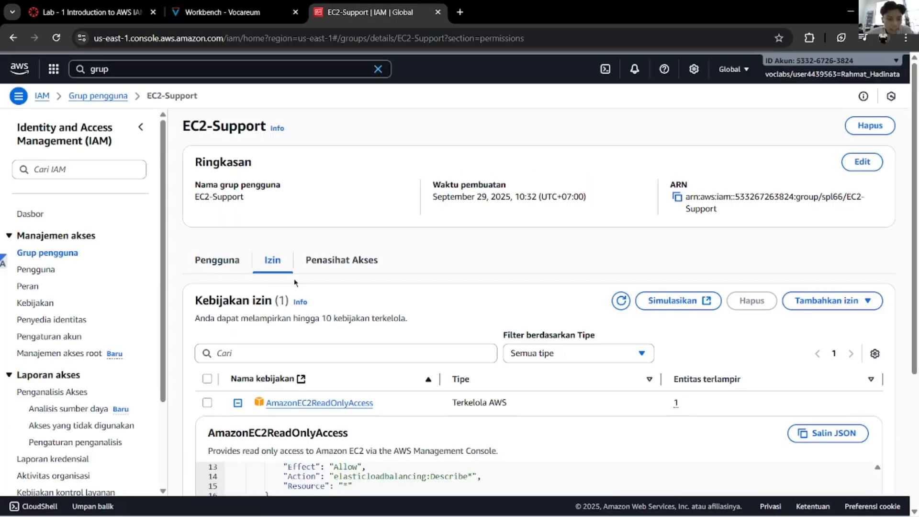
scroll(308, 383, down, 5)
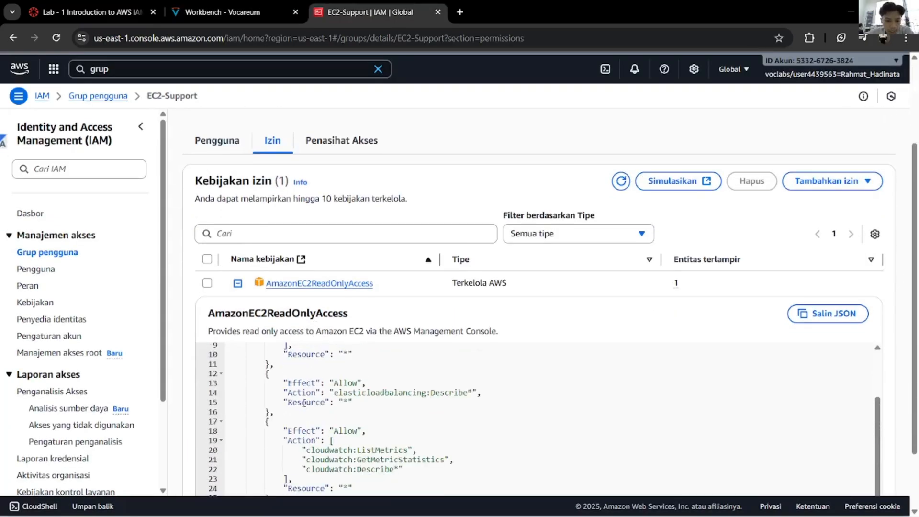
scroll(318, 405, down, 1)
scroll(318, 404, up, 3)
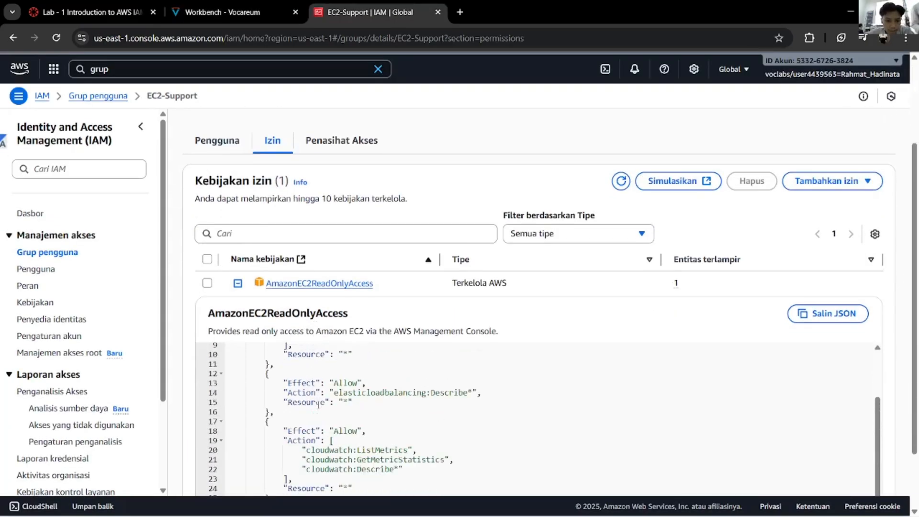
Step: Translate the Resource bullet's explanation into Indonesian, then return to the EC2-Support page
click(225, 12)
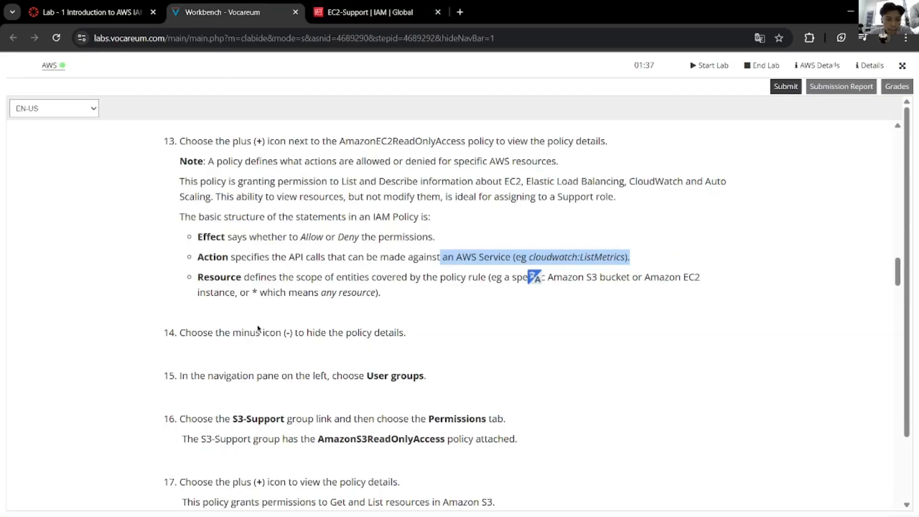
click(286, 310)
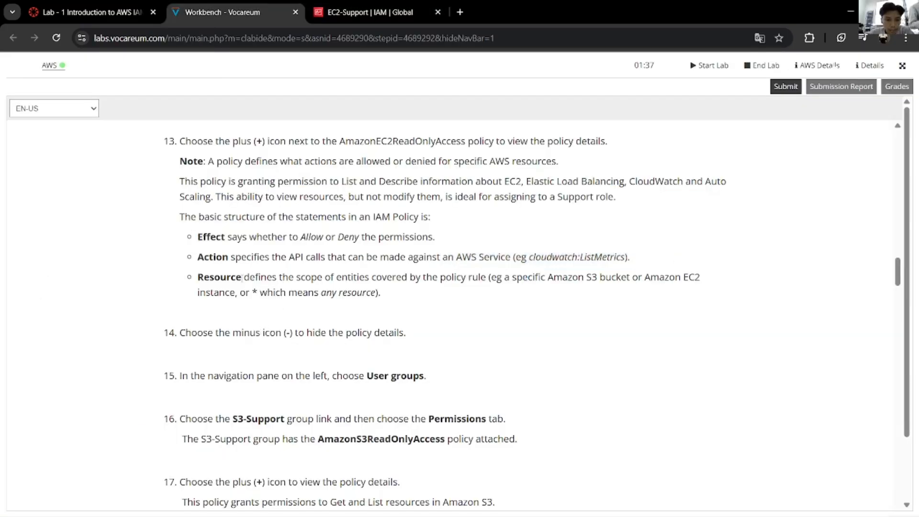
drag(243, 277, 382, 292)
right_click(377, 285)
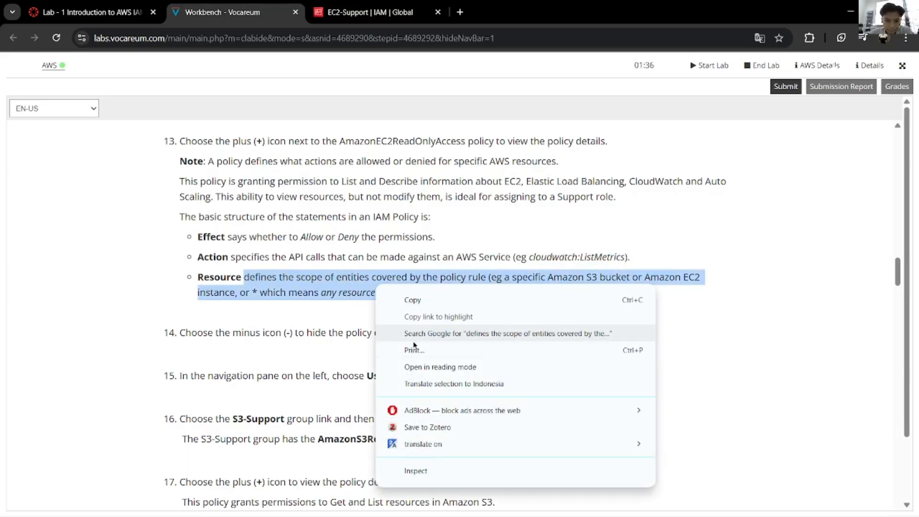
click(433, 385)
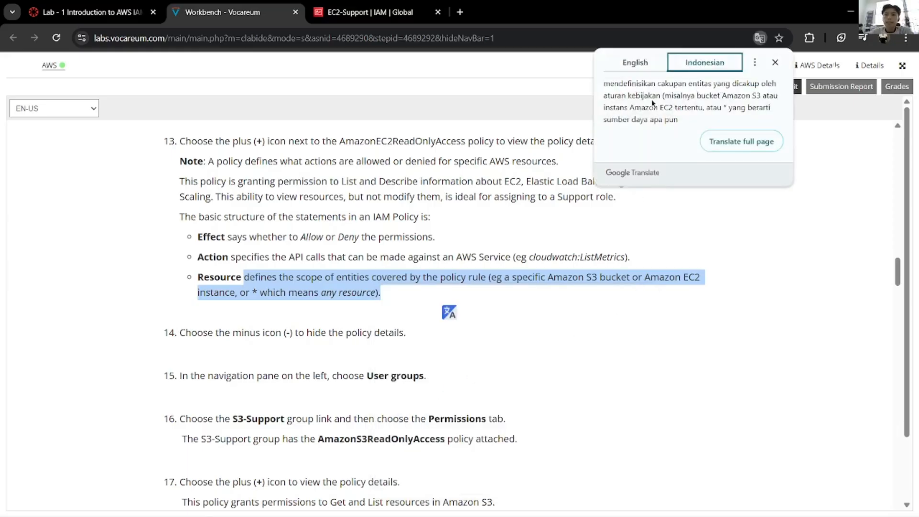
click(540, 222)
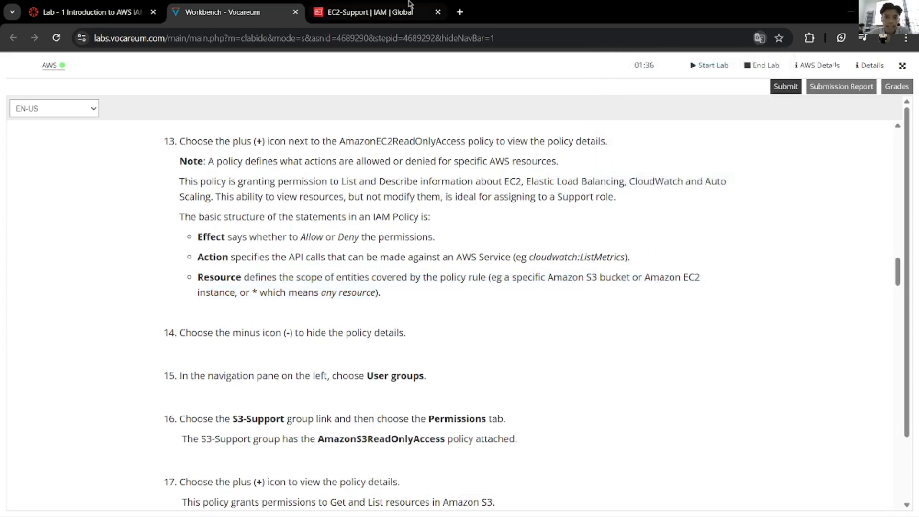
click(373, 12)
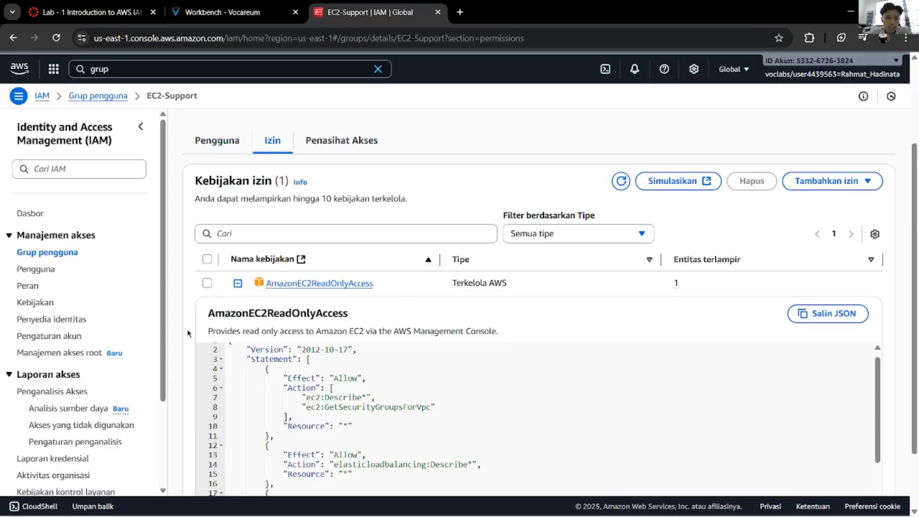
Step: Collapse the AmazonEC2ReadOnlyAccess policy details on the EC2-Support group page
scroll(188, 333, down, 2)
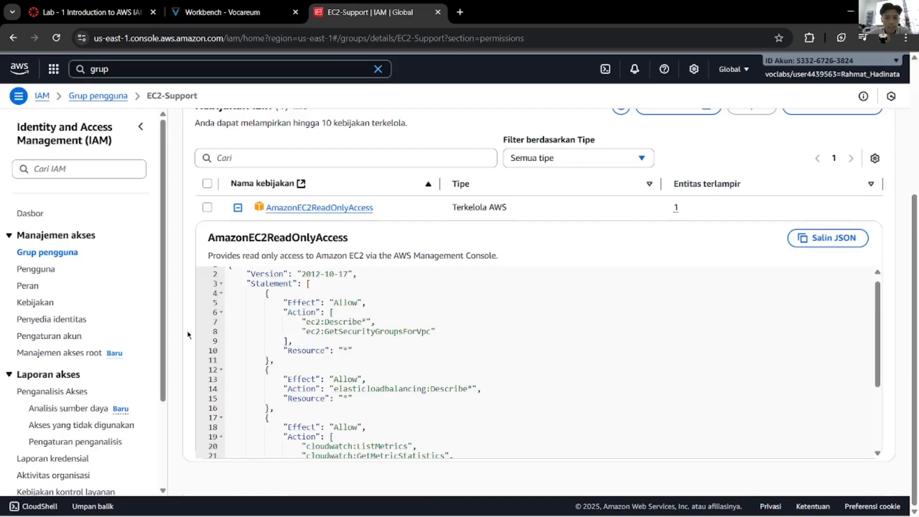
scroll(209, 329, down, 4)
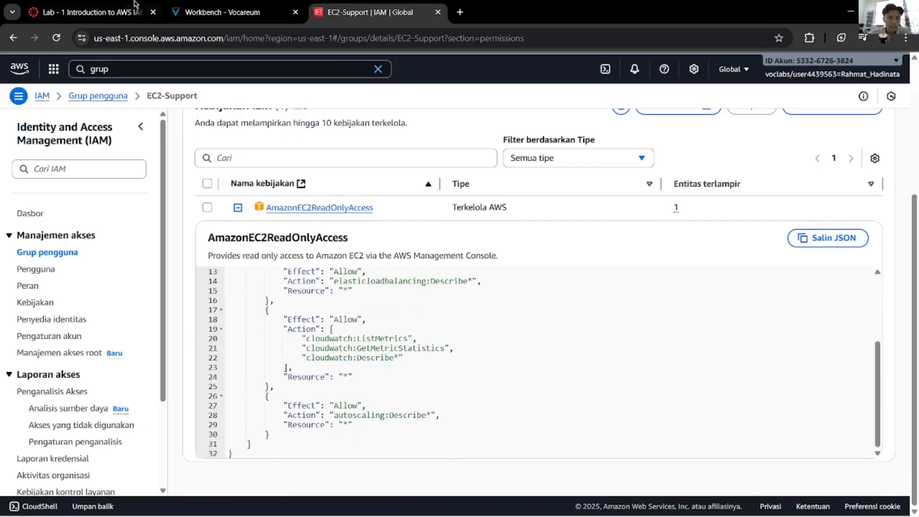
click(216, 12)
scroll(275, 301, down, 3)
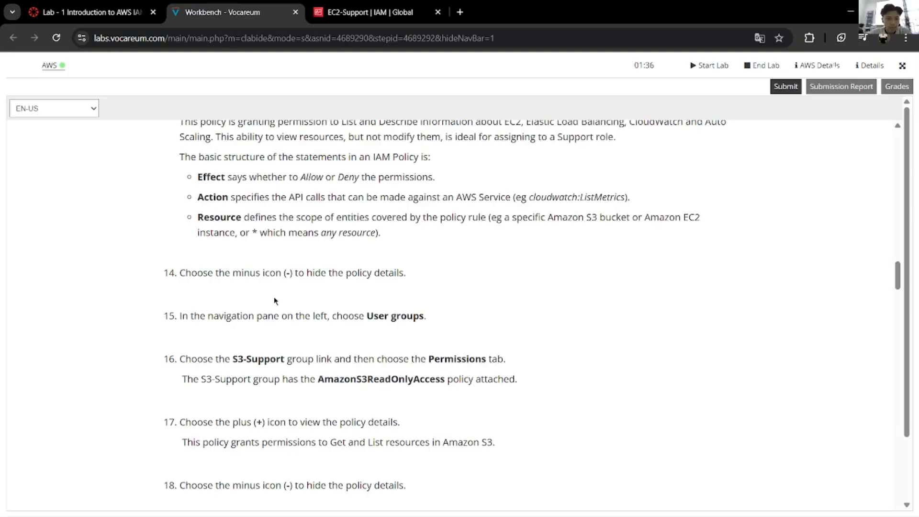
scroll(276, 301, down, 2)
click(369, 12)
click(238, 207)
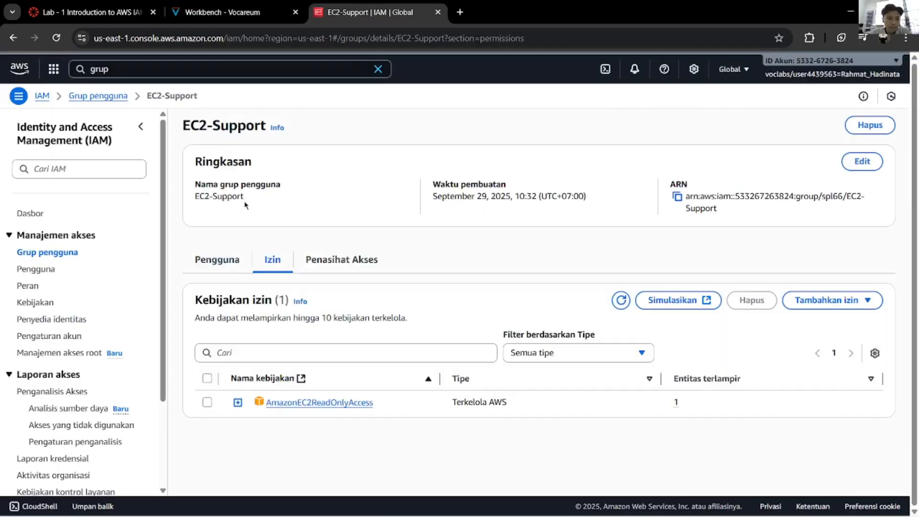
Step: Go to the IAM user groups list, checking the lab instructions along the way
click(220, 12)
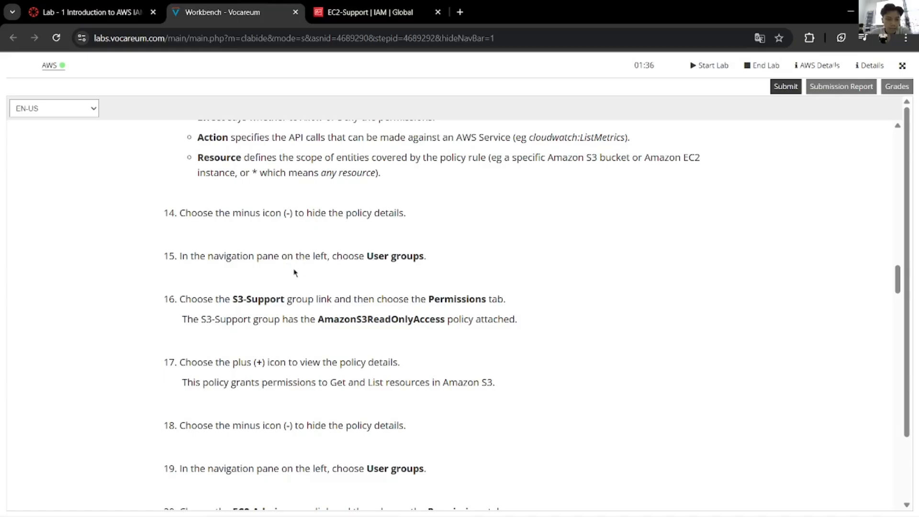
click(369, 2)
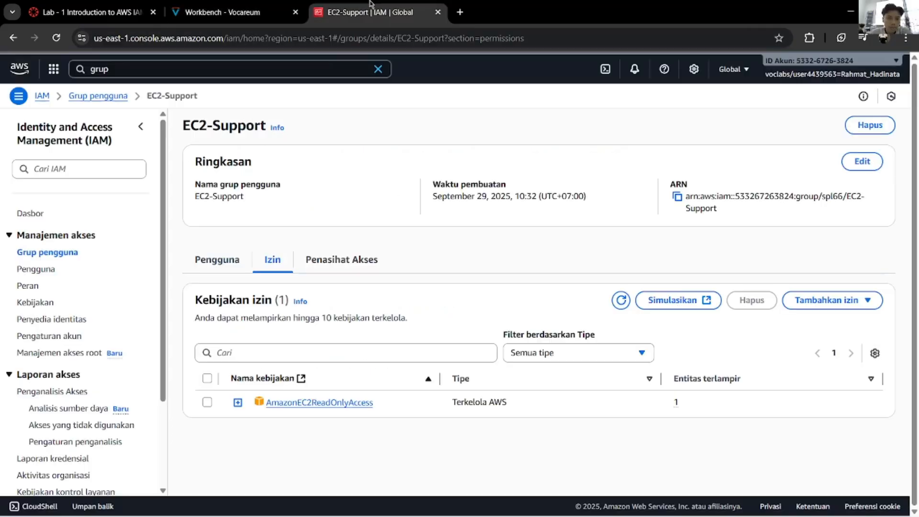
click(66, 259)
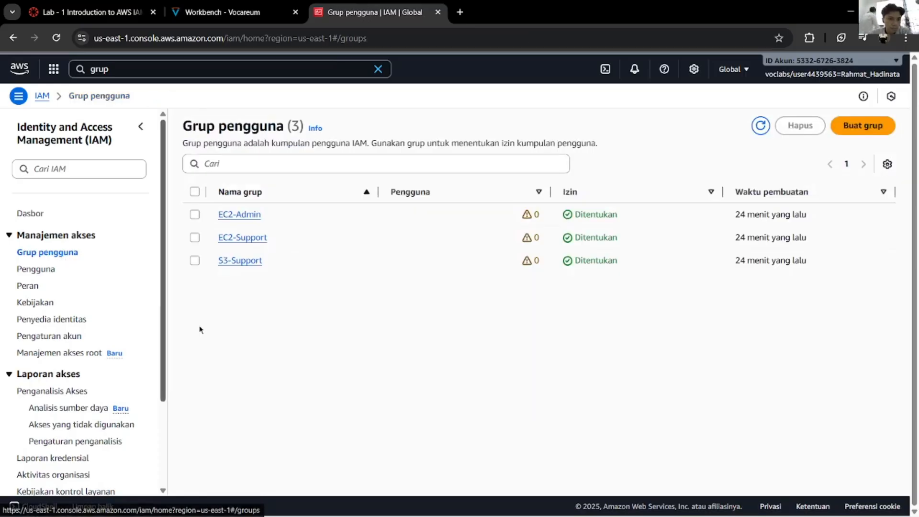
click(223, 12)
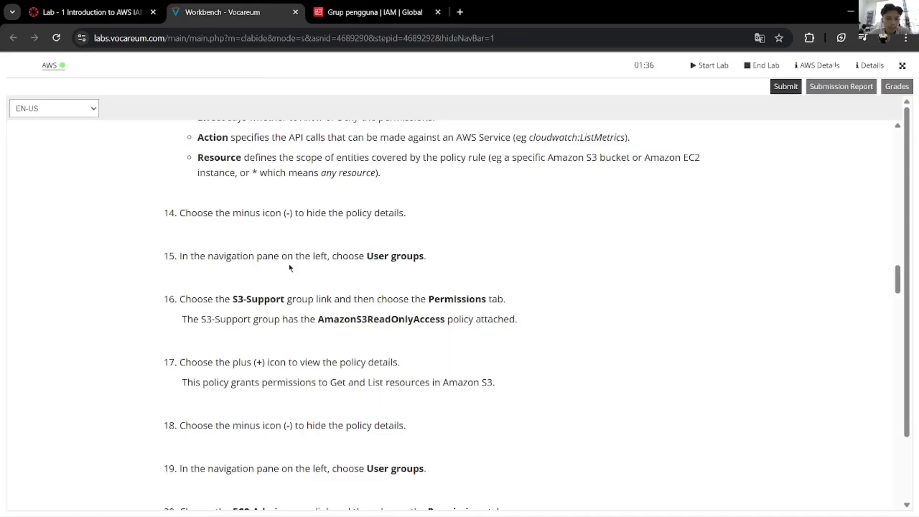
scroll(290, 269, down, 1)
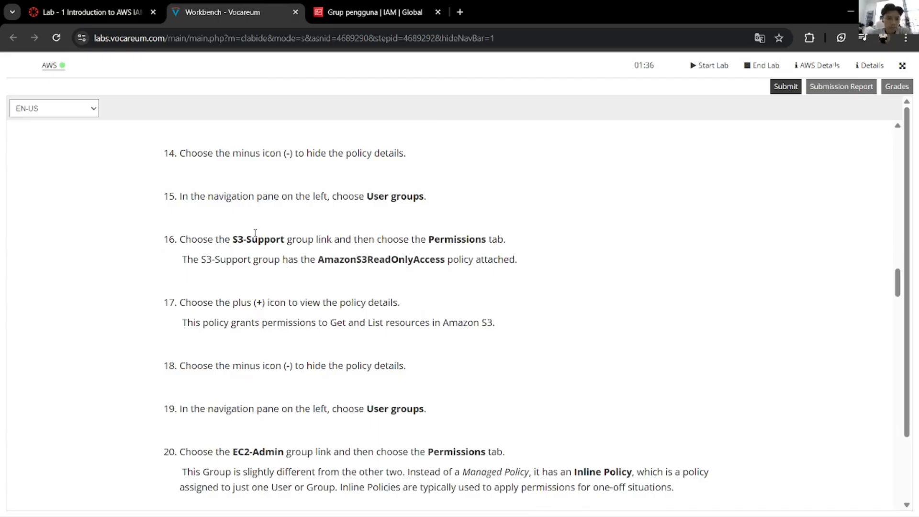
Step: Open the S3-Support group and show its Permissions tab
click(330, 12)
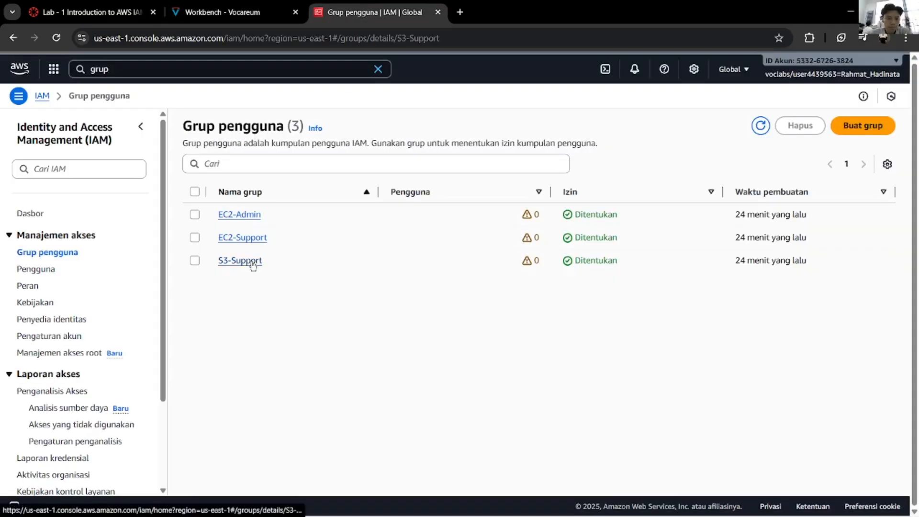
click(253, 265)
click(222, 11)
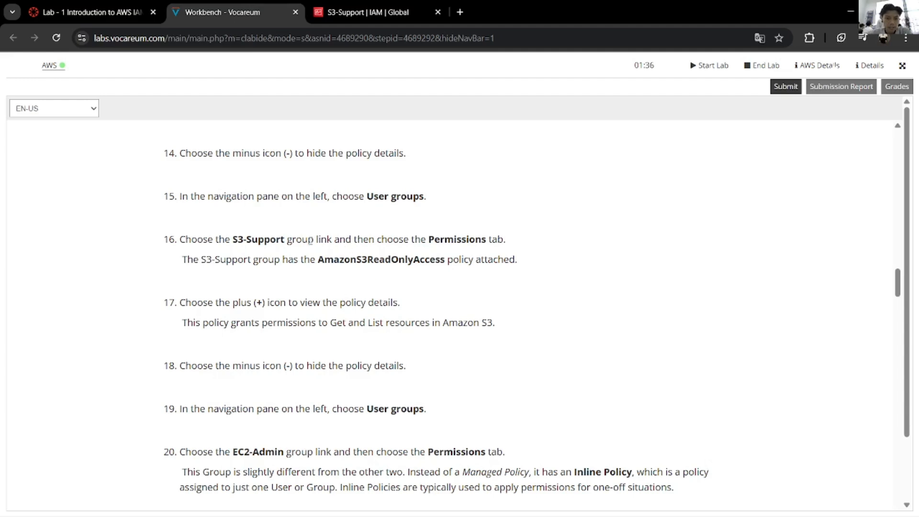
click(357, 12)
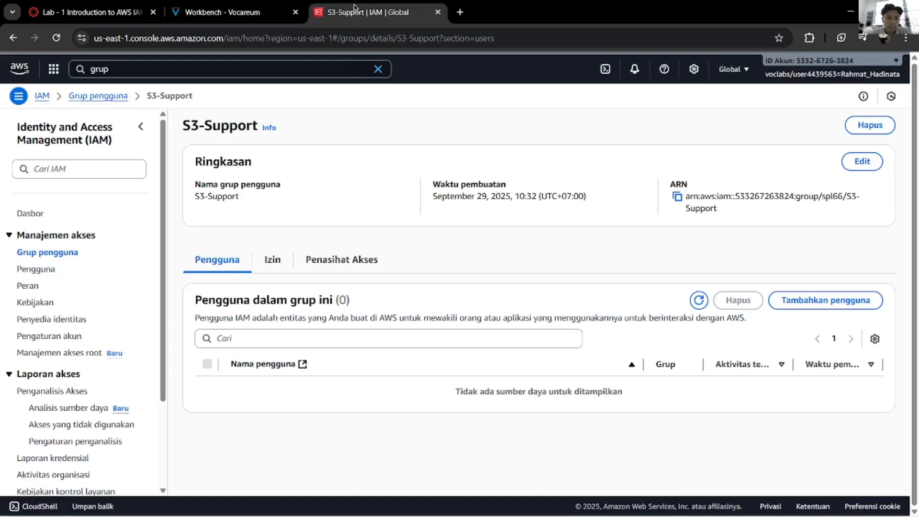
click(281, 264)
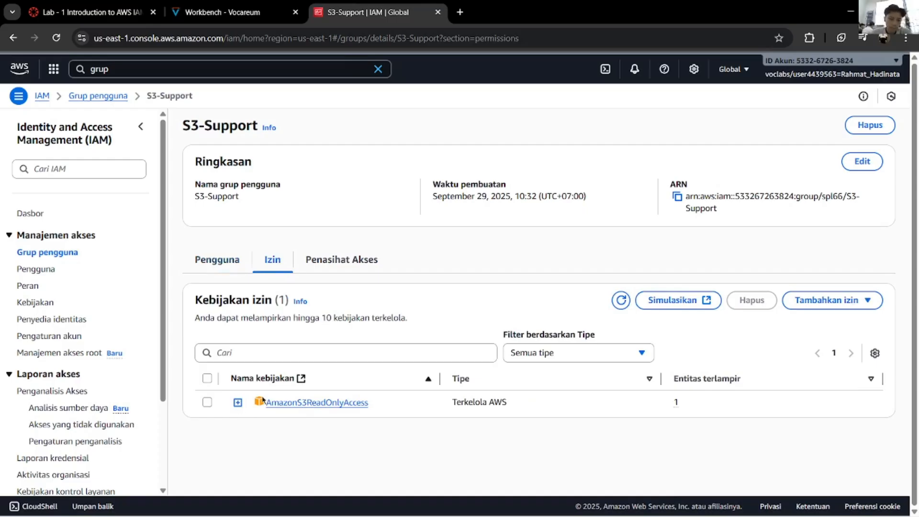
Step: Expand AmazonS3ReadOnlyAccess and highlight its statement, action list and resource lines
click(236, 405)
scroll(231, 417, down, 3)
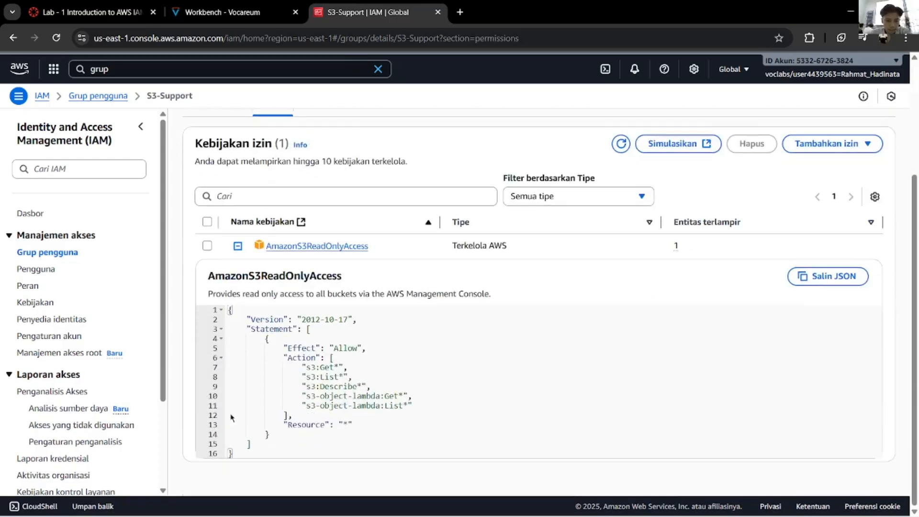
scroll(253, 408, up, 1)
scroll(257, 412, down, 1)
drag(394, 415, 236, 356)
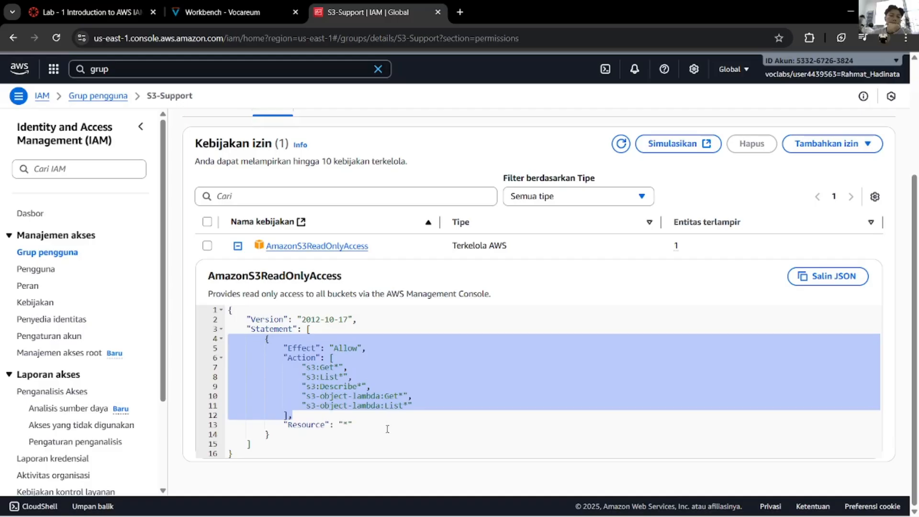
drag(388, 428, 246, 367)
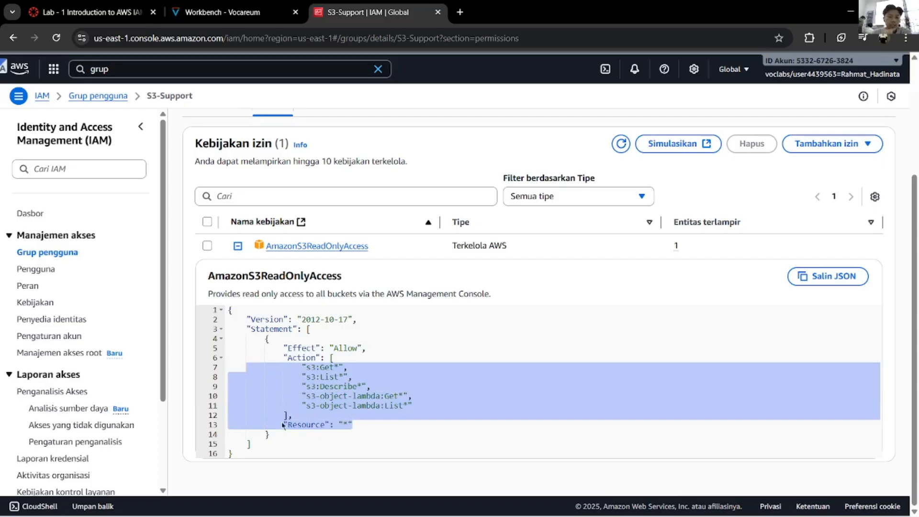
click(295, 434)
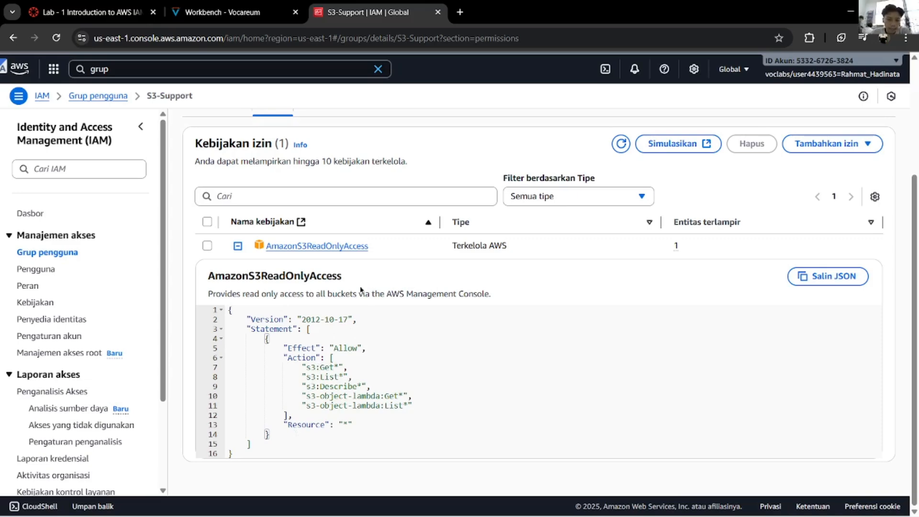
Step: Check the lab instructions, then highlight Get in the s3:Get* policy line
key(ctrl+shift+Tab)
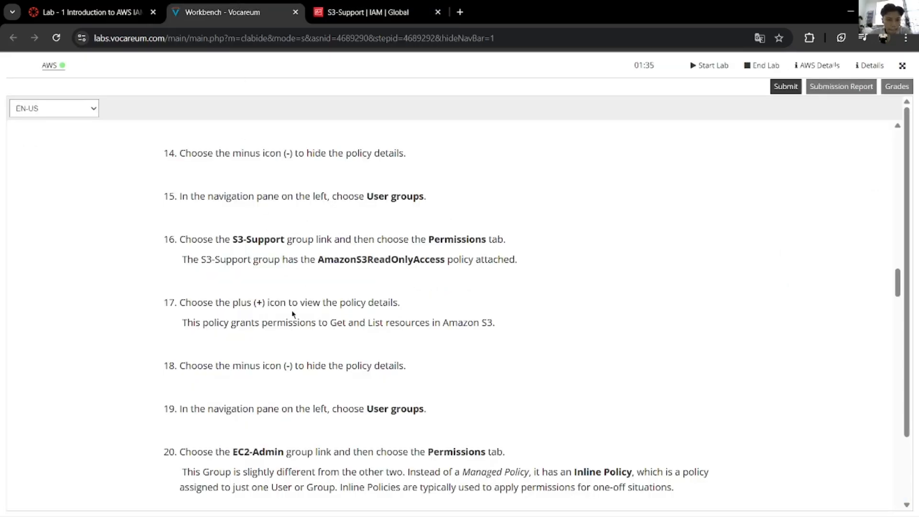
scroll(292, 313, down, 1)
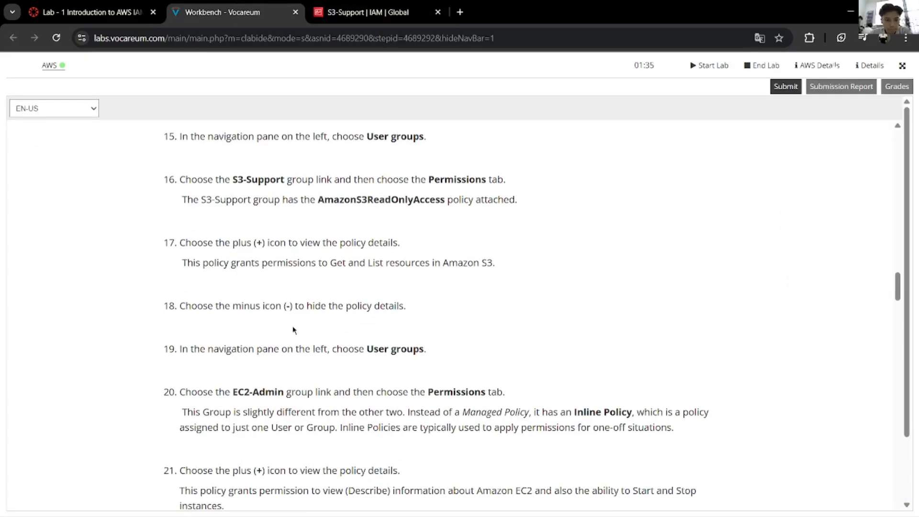
scroll(279, 384, down, 1)
key(ctrl+Tab)
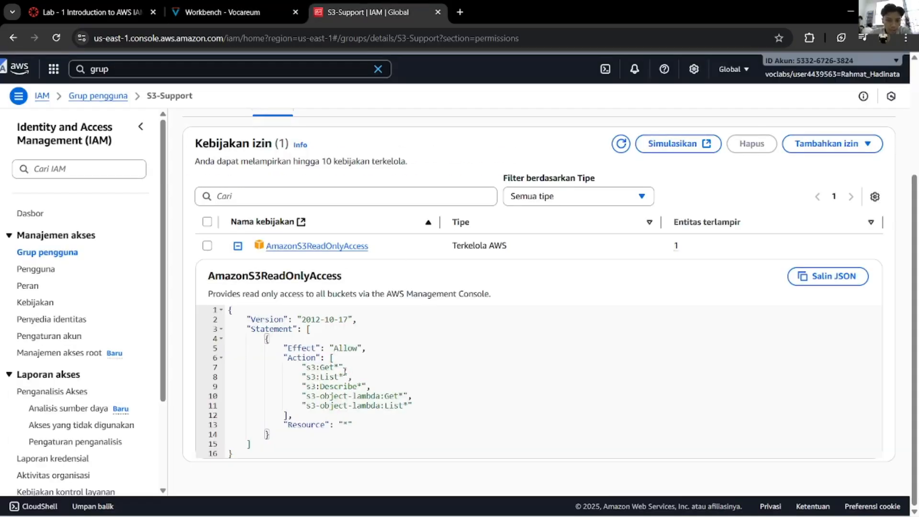
double_click(326, 368)
mouse_move(321, 367)
mouse_down()
mouse_move(314, 361)
mouse_move(322, 367)
mouse_up()
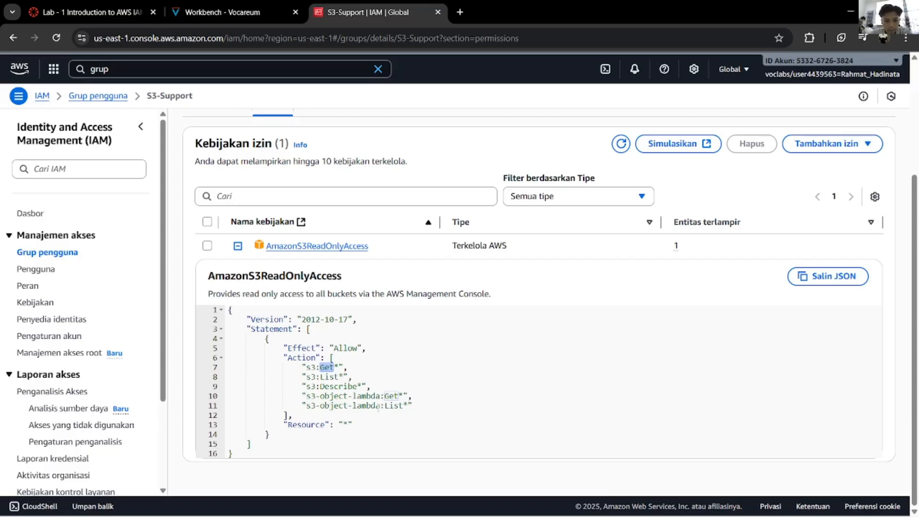
click(366, 415)
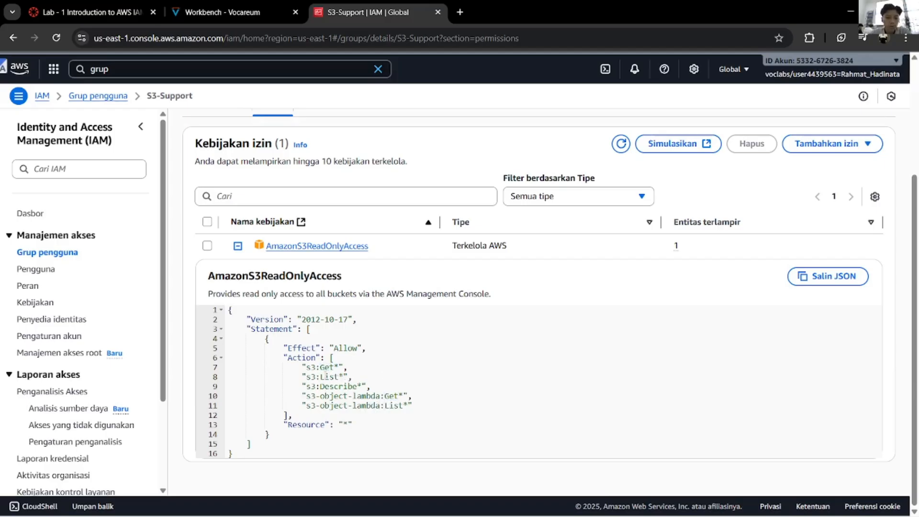
Step: Highlight the s3-object-lambda action lines, then return to the lab instructions
drag(430, 409, 228, 368)
drag(322, 396, 323, 403)
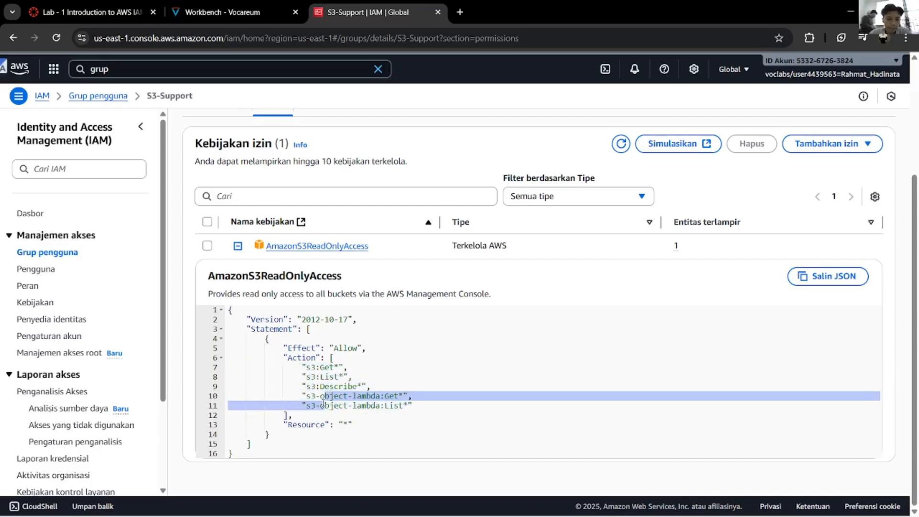
click(376, 396)
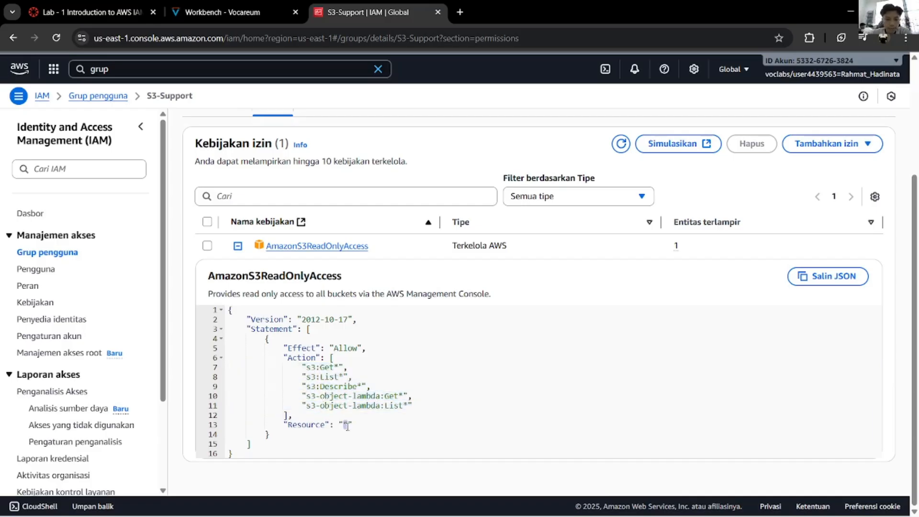
drag(360, 348, 357, 339)
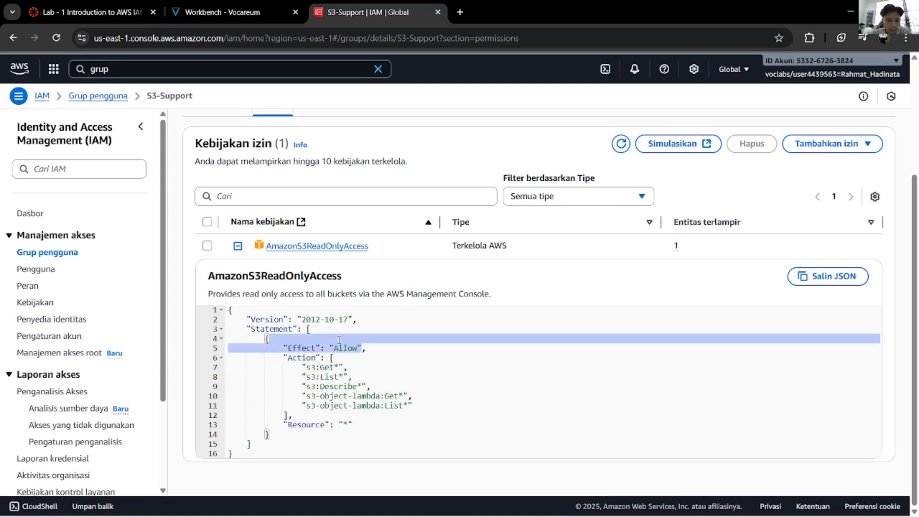
click(279, 11)
scroll(338, 275, down, 1)
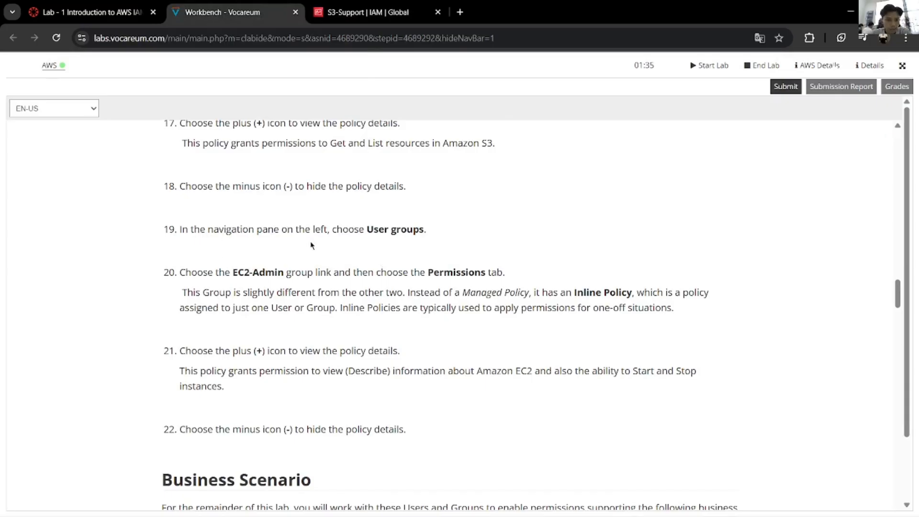
Step: Scroll the lab guide to steps 16–22, then return to S3-Support's policy JSON
scroll(322, 241, up, 1)
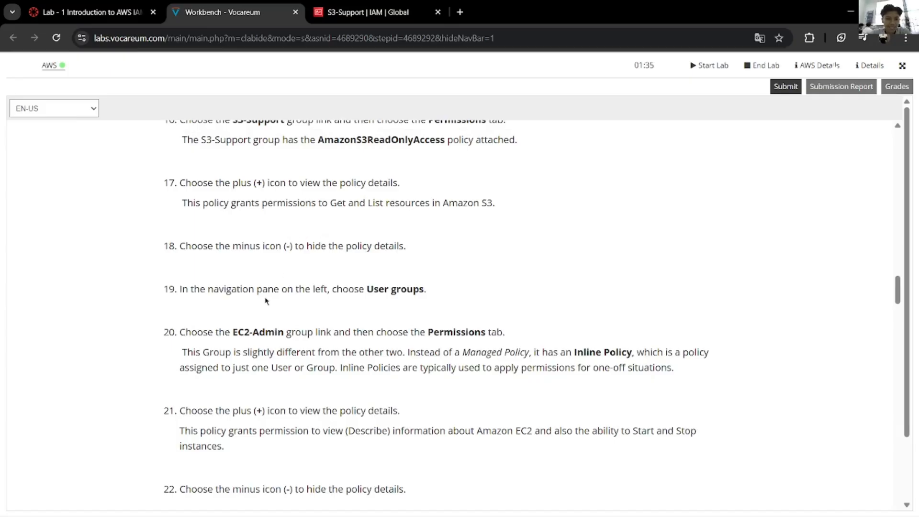
click(366, 12)
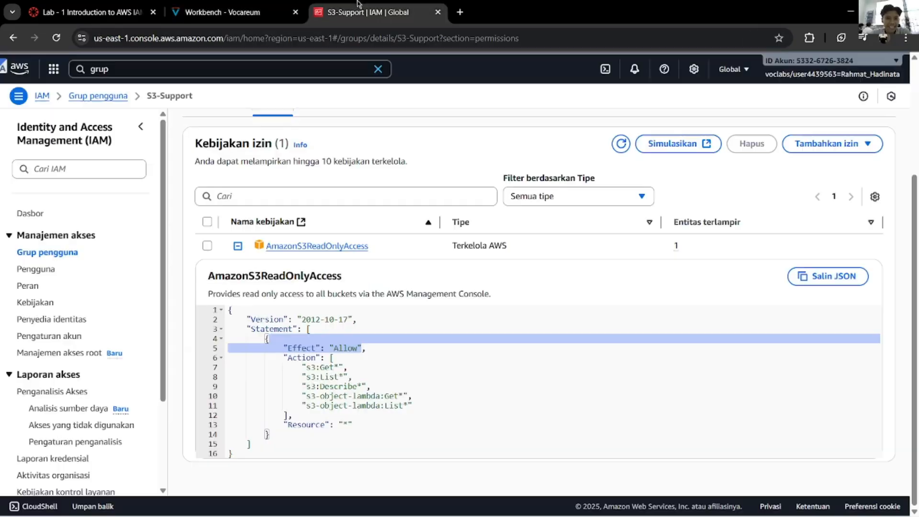
Step: Open the EC2-Admin group's Permissions tab from the User groups list
click(72, 252)
click(239, 218)
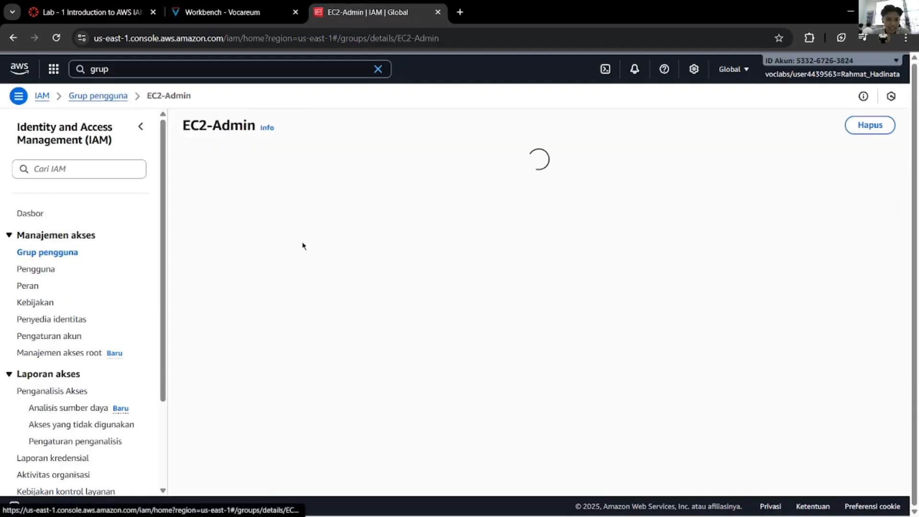
click(276, 261)
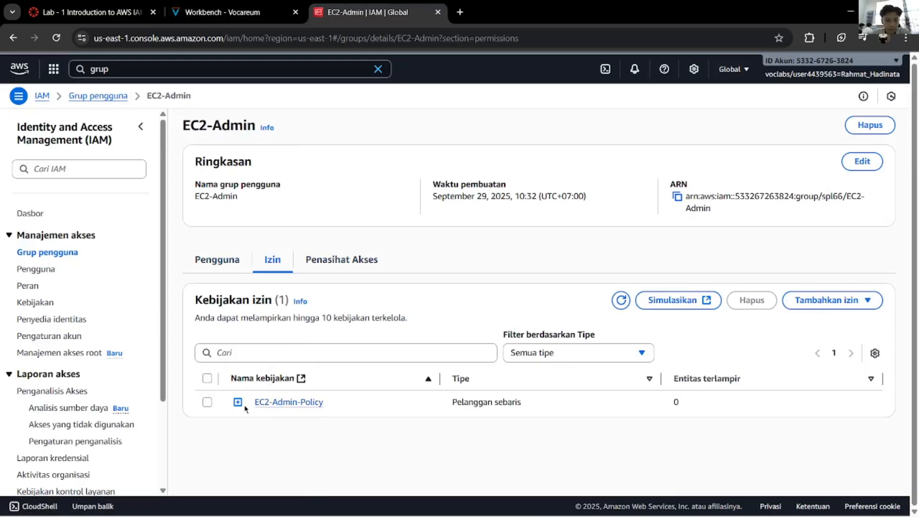
Step: Translate the inline policy type text 'Pelanggan sebaris', then return to the lab instructions
drag(450, 407, 531, 400)
click(486, 420)
drag(449, 404, 522, 401)
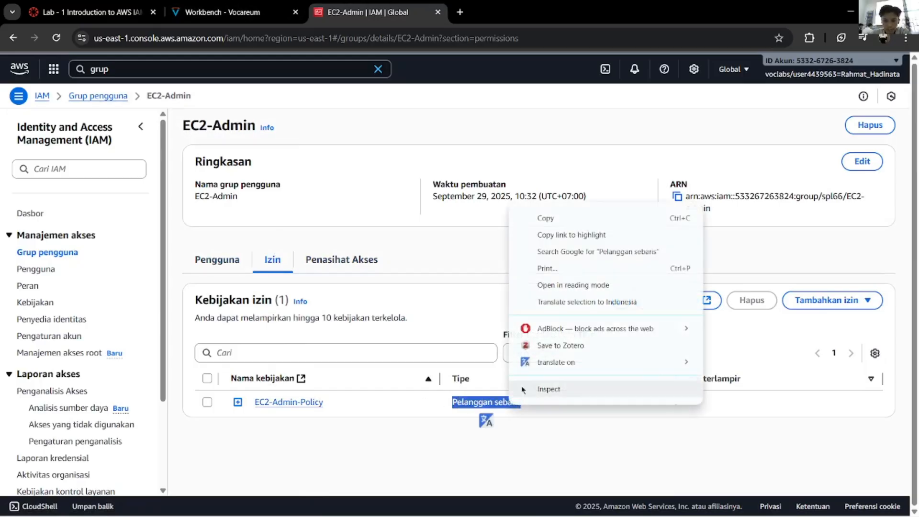
right_click(510, 403)
click(557, 306)
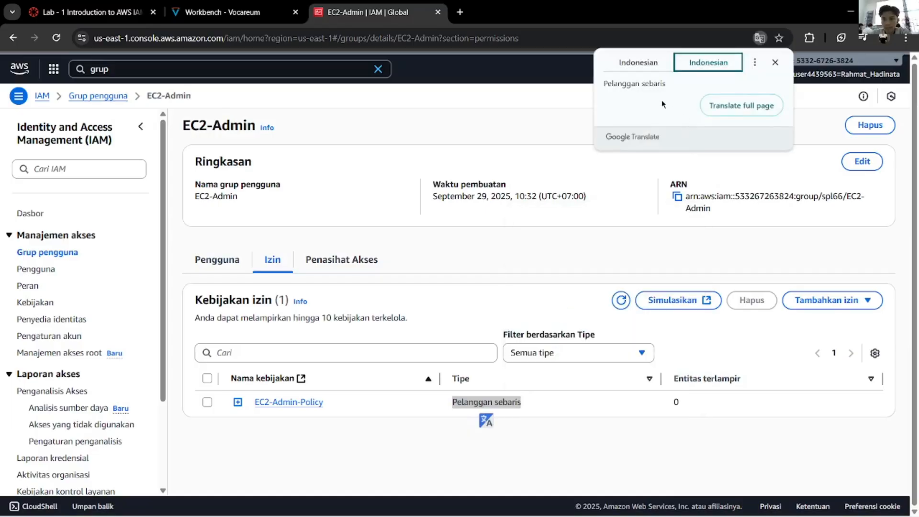
click(542, 262)
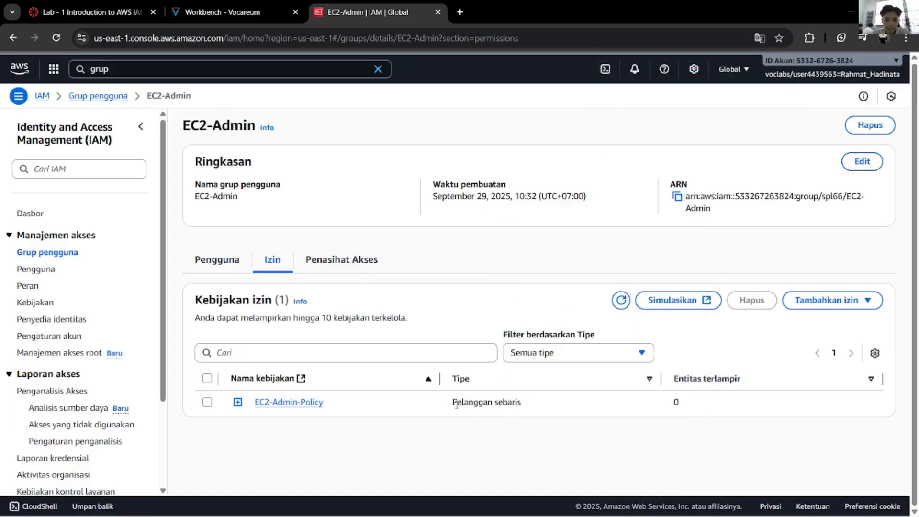
click(223, 12)
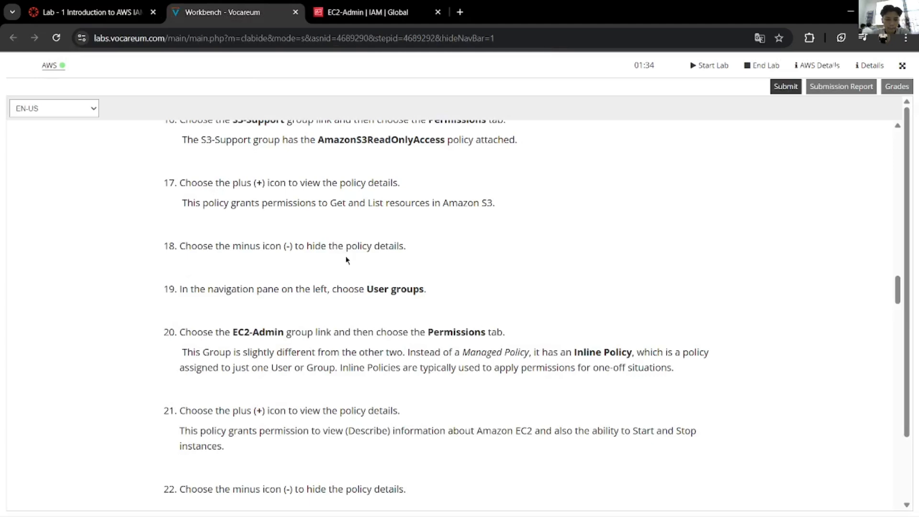
Step: Scroll through lab steps 11–22 covering the group permission policies
scroll(335, 287, down, 1)
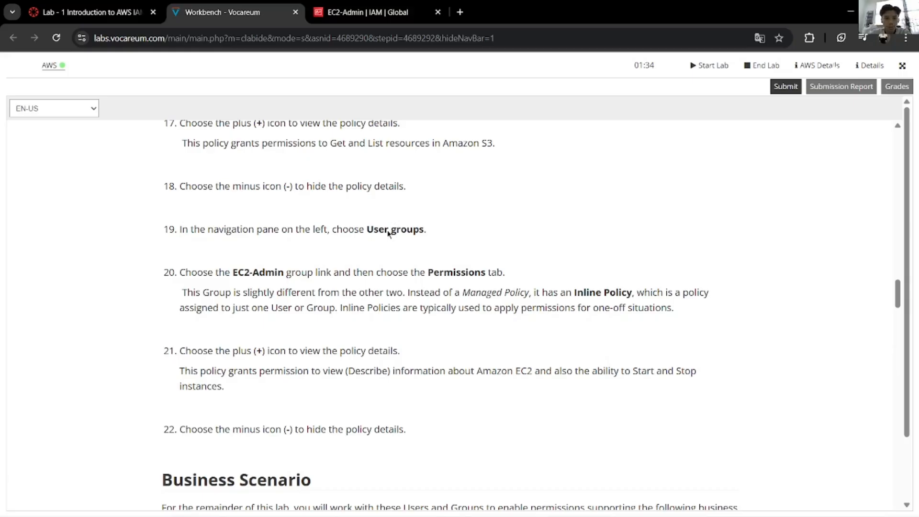
scroll(386, 239, up, 10)
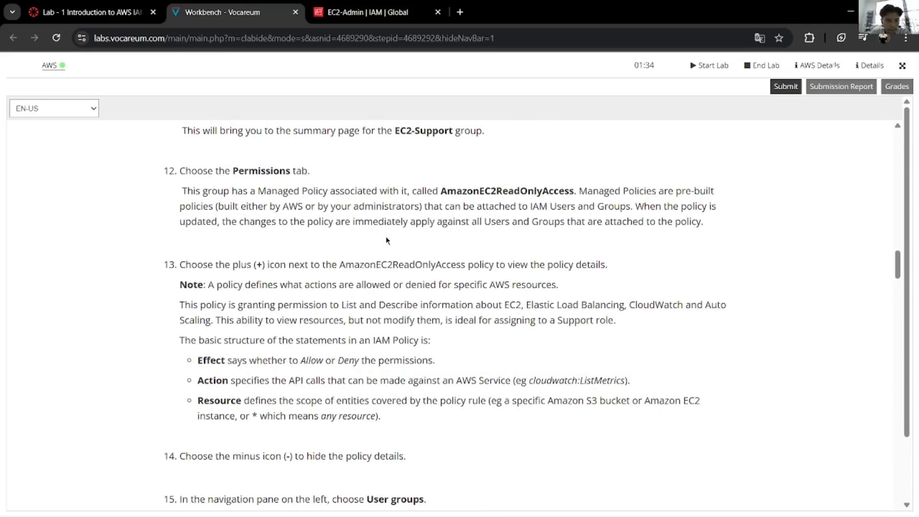
scroll(387, 240, up, 5)
scroll(386, 237, down, 15)
scroll(386, 237, up, 4)
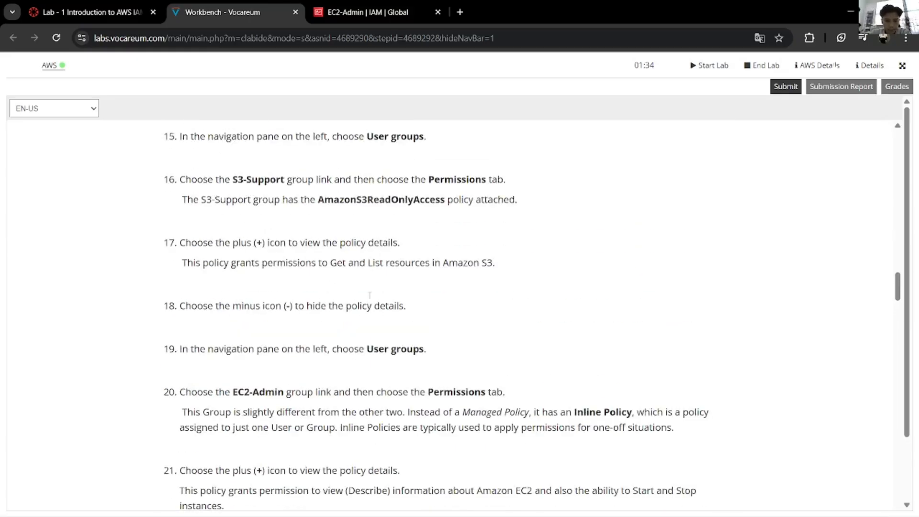
Step: Expand EC2-Admin-Policy JSON allowing ec2:Describe*, StartInstances and StopInstances
click(335, 12)
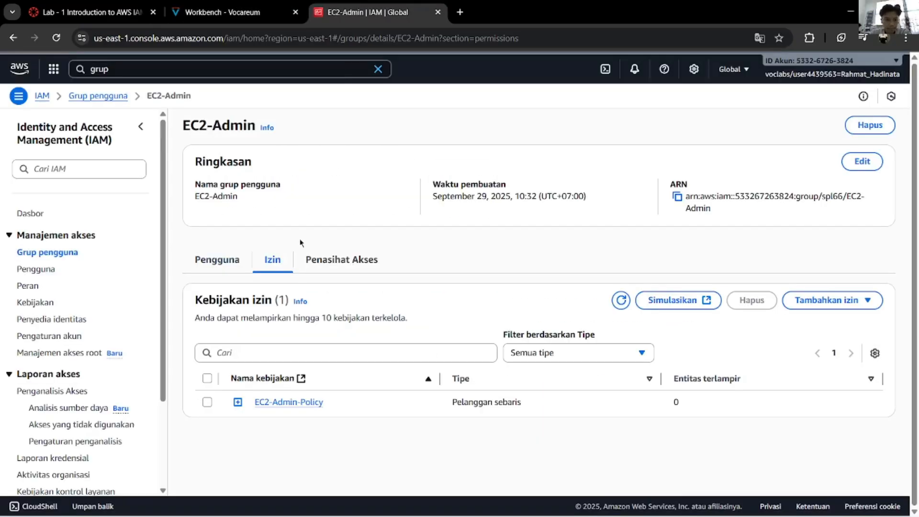
click(238, 402)
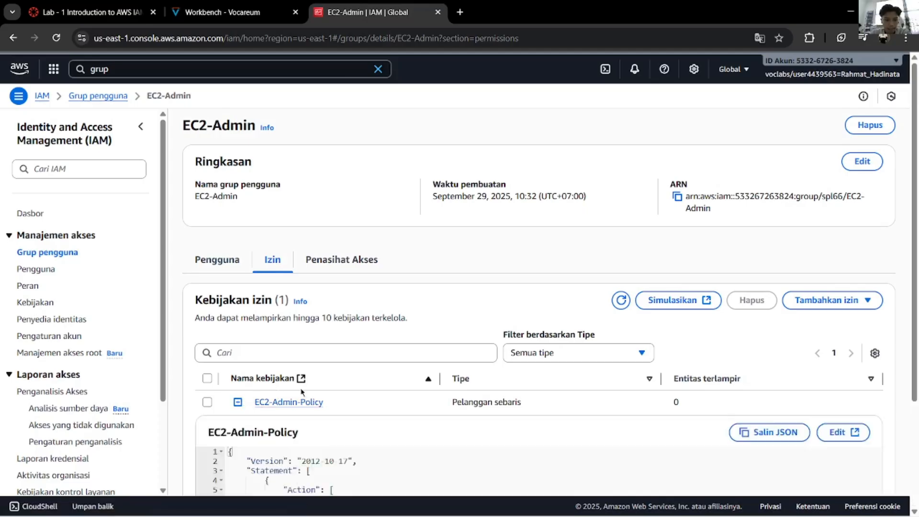
scroll(301, 391, down, 3)
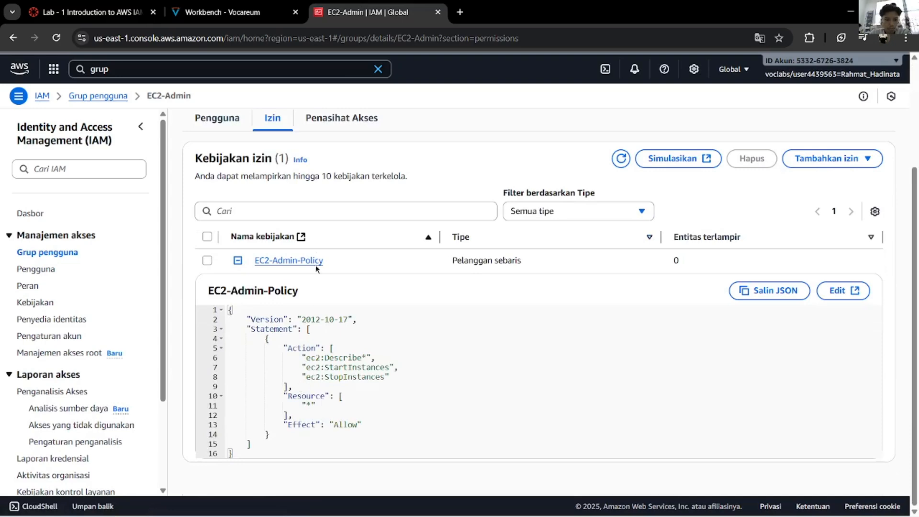
click(223, 6)
scroll(295, 303, down, 1)
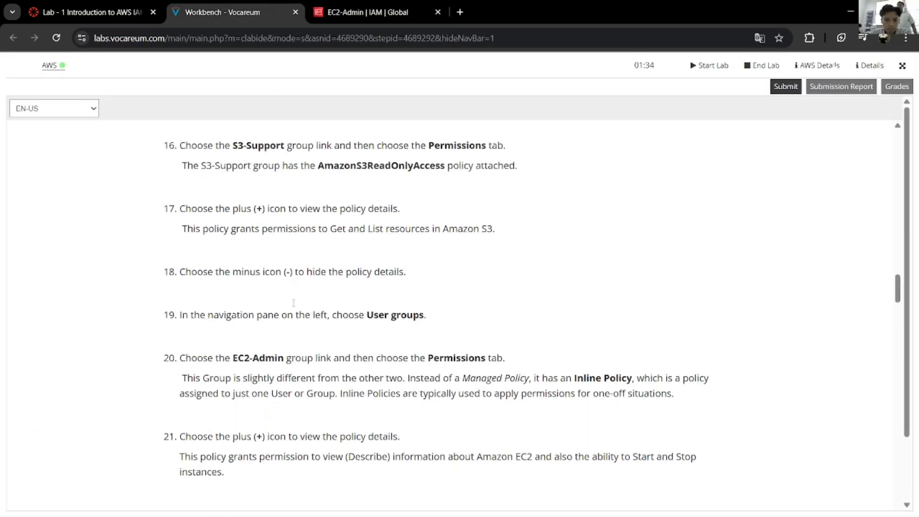
click(384, 6)
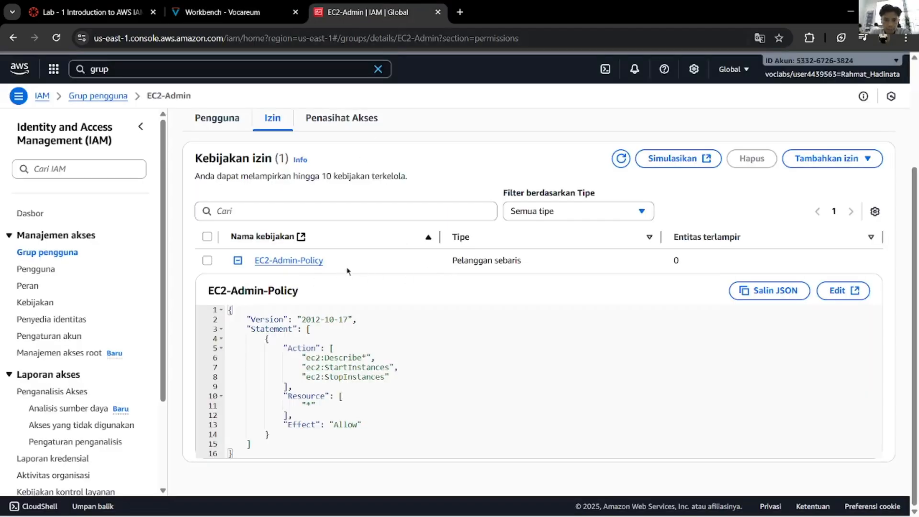
drag(448, 261, 533, 261)
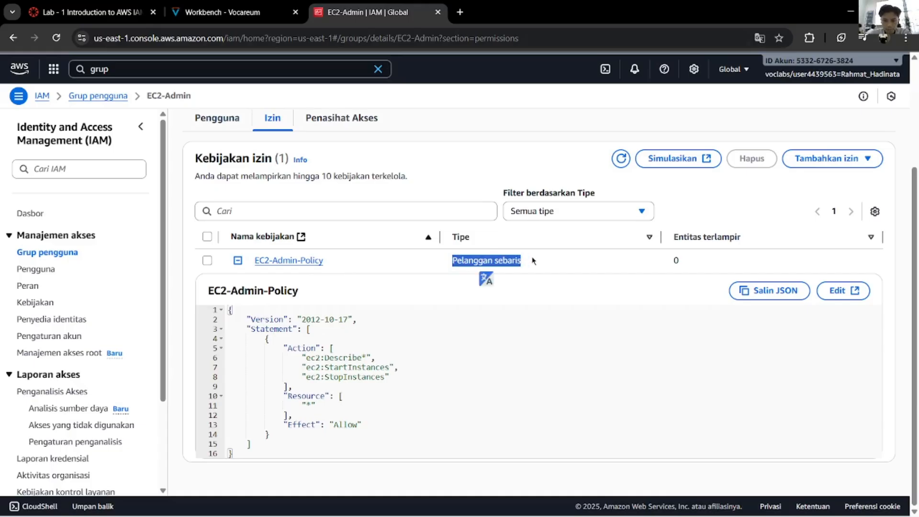
Step: Open EC2-Admin-Policy in the editor, leave without saving, and return to the lab
click(292, 261)
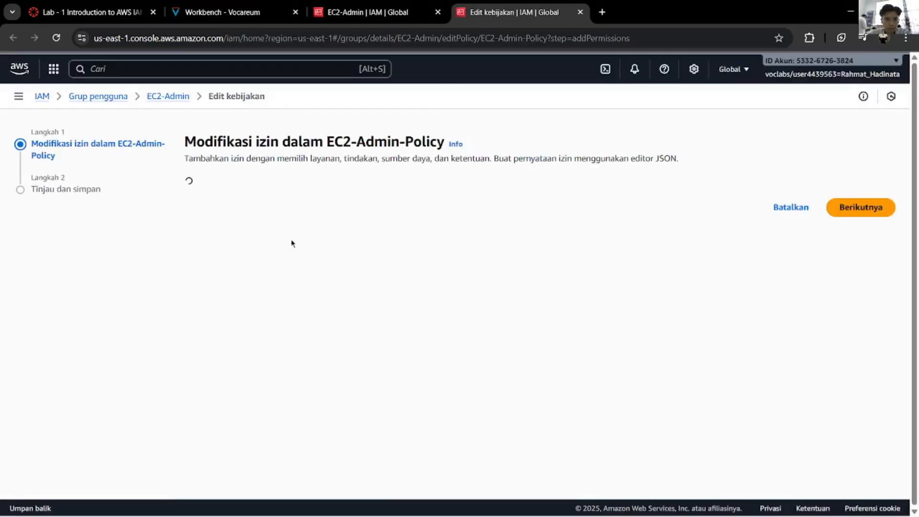
click(581, 13)
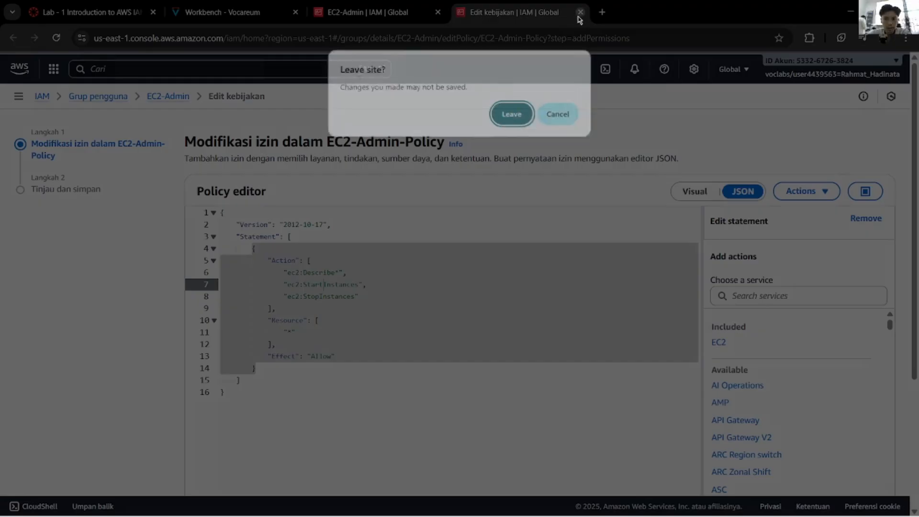
click(513, 115)
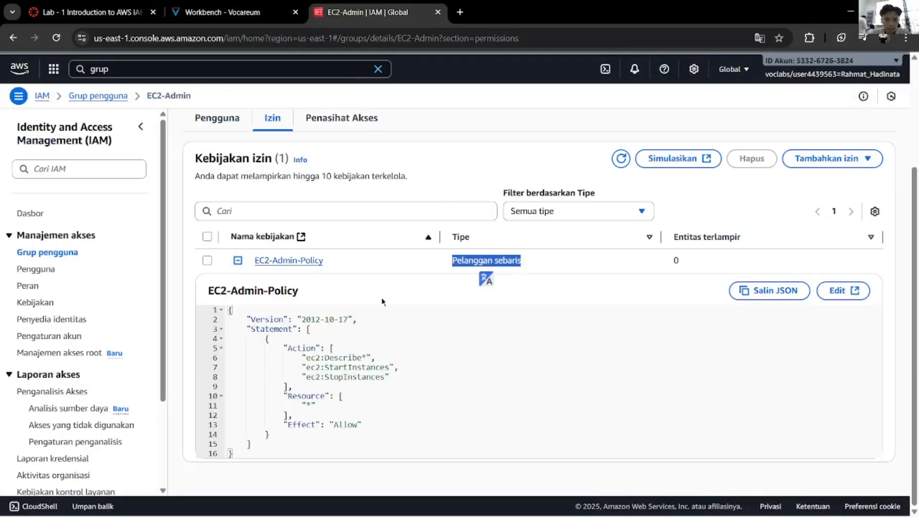
right_click(384, 261)
click(359, 263)
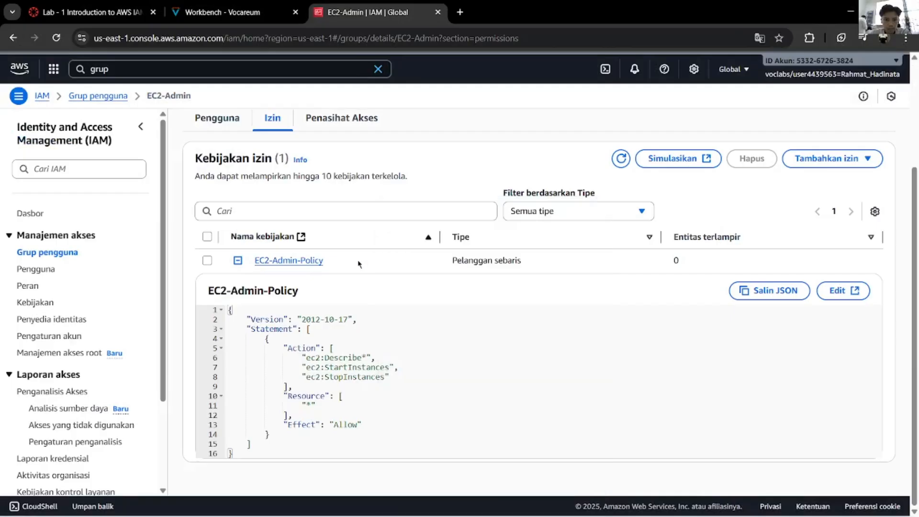
click(242, 12)
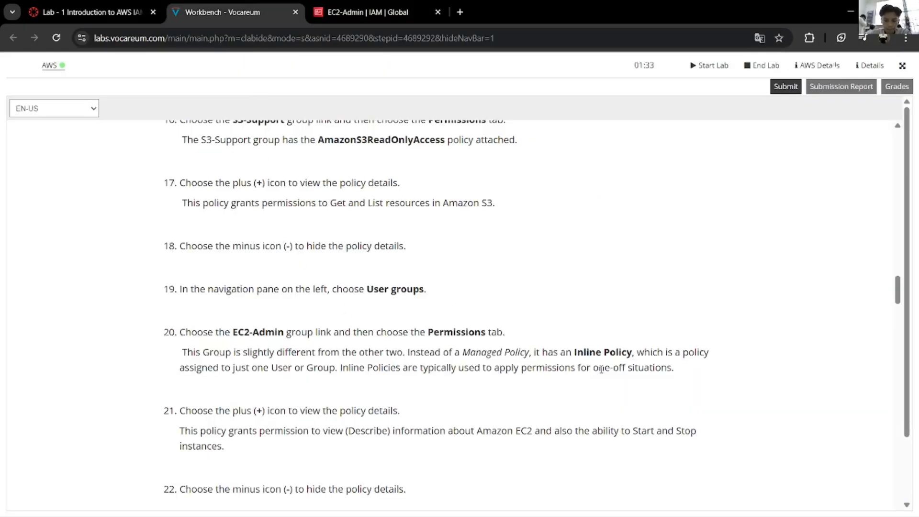
Step: Collapse the EC2-Admin-Policy JSON details
scroll(287, 405, down, 1)
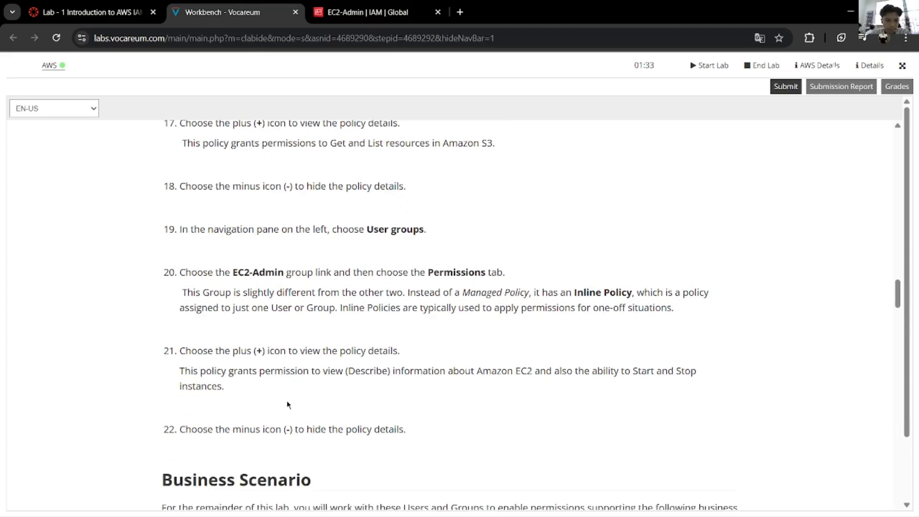
scroll(292, 402, down, 2)
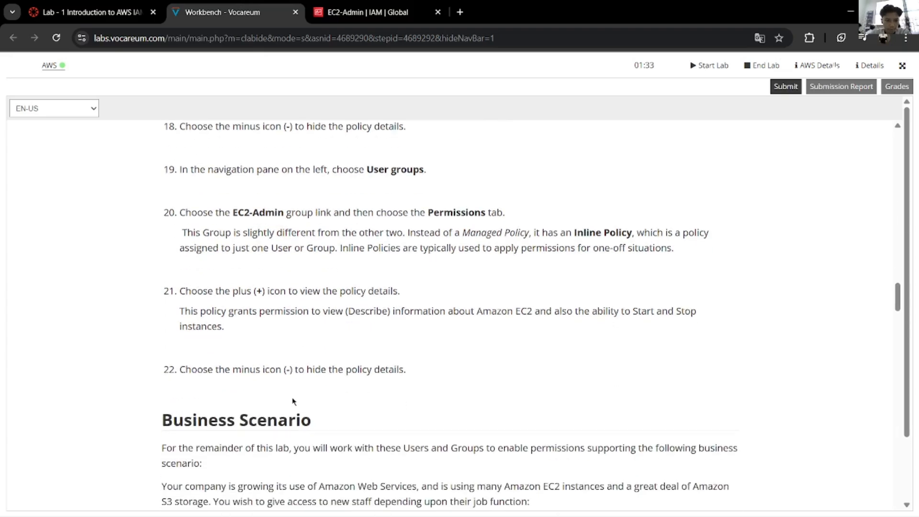
click(363, 12)
click(238, 260)
Step: Scroll the lab instructions to the Business Scenario section
click(256, 13)
scroll(276, 299, down, 1)
scroll(276, 300, down, 3)
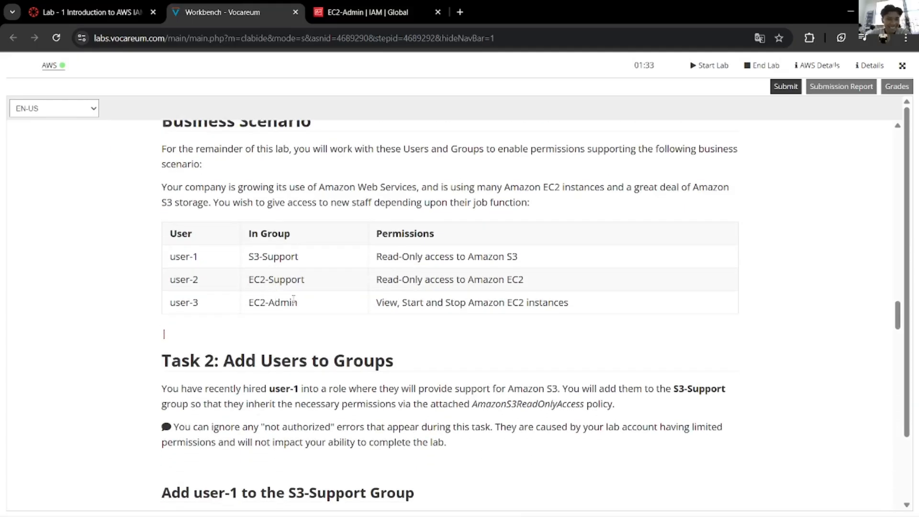
scroll(294, 299, up, 1)
scroll(293, 299, down, 1)
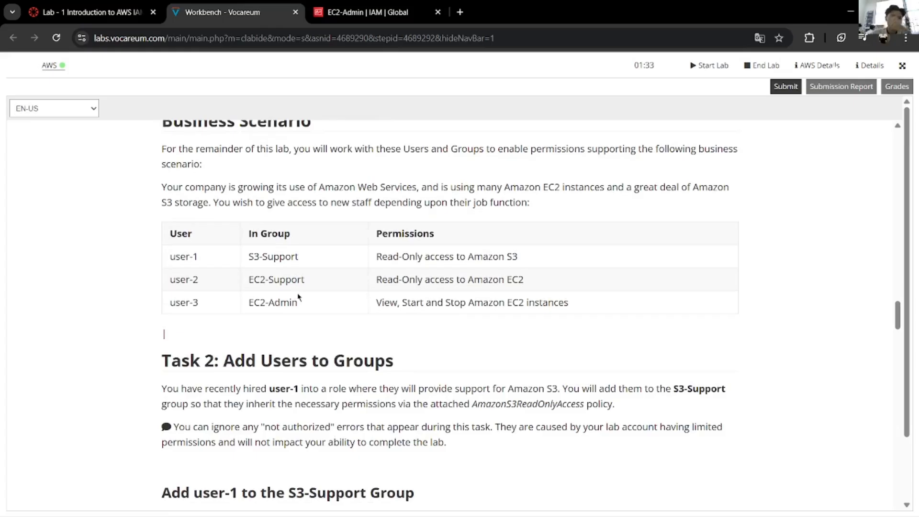
scroll(297, 296, up, 3)
scroll(297, 295, down, 3)
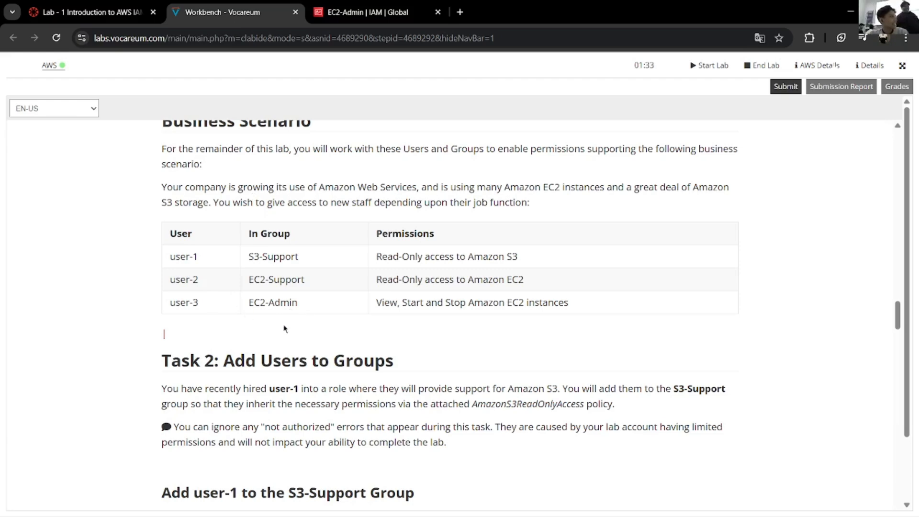
scroll(434, 392, up, 1)
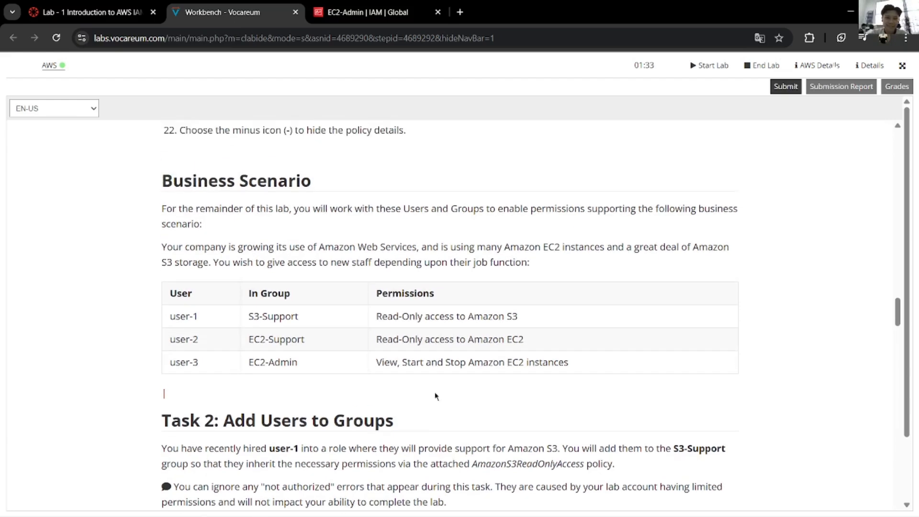
scroll(436, 390, down, 1)
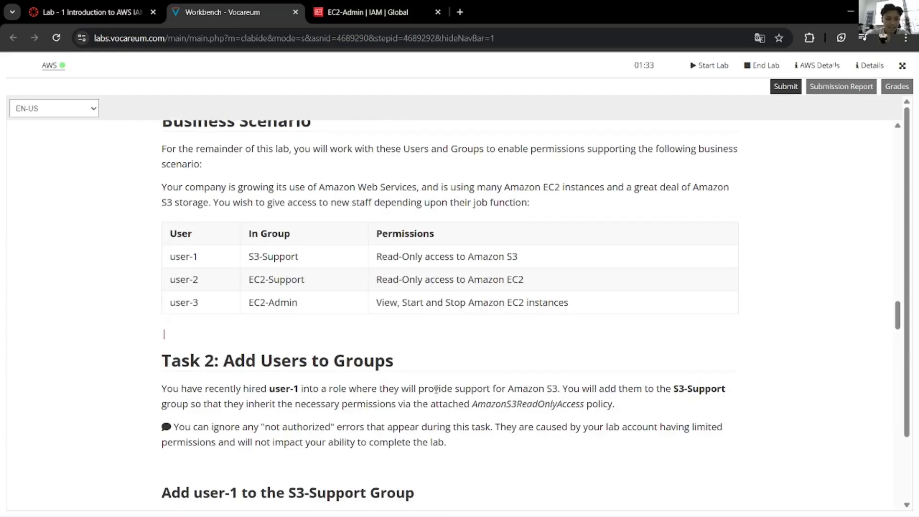
scroll(436, 389, up, 1)
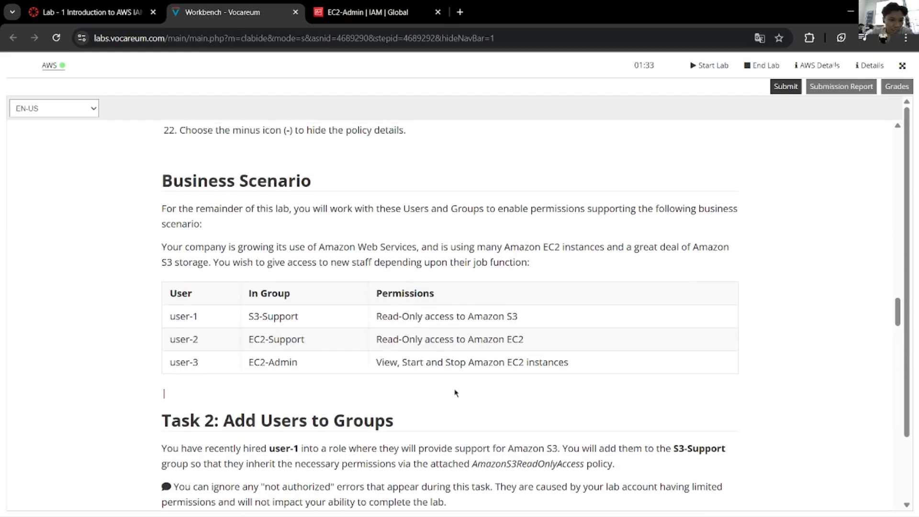
Step: Highlight the Business Scenario heading and its sentence about enabling permissions
drag(313, 185, 162, 187)
click(301, 278)
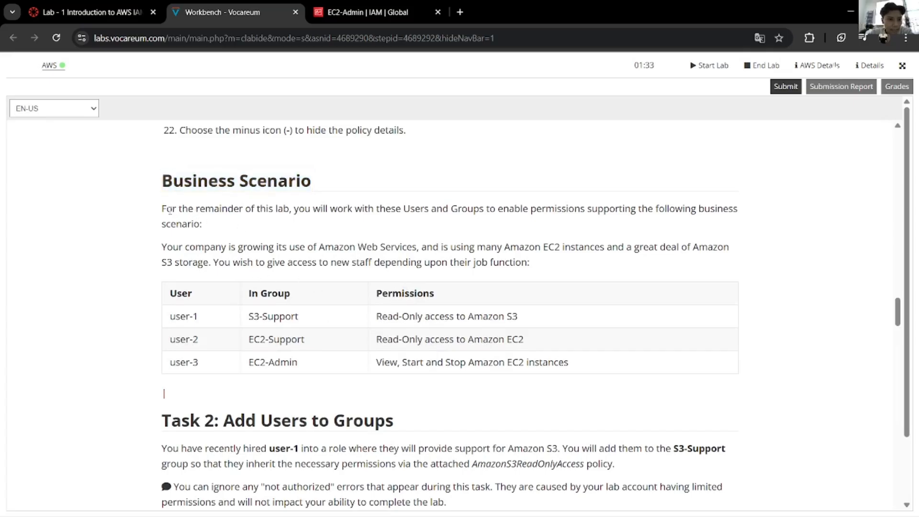
drag(170, 211, 481, 194)
click(481, 240)
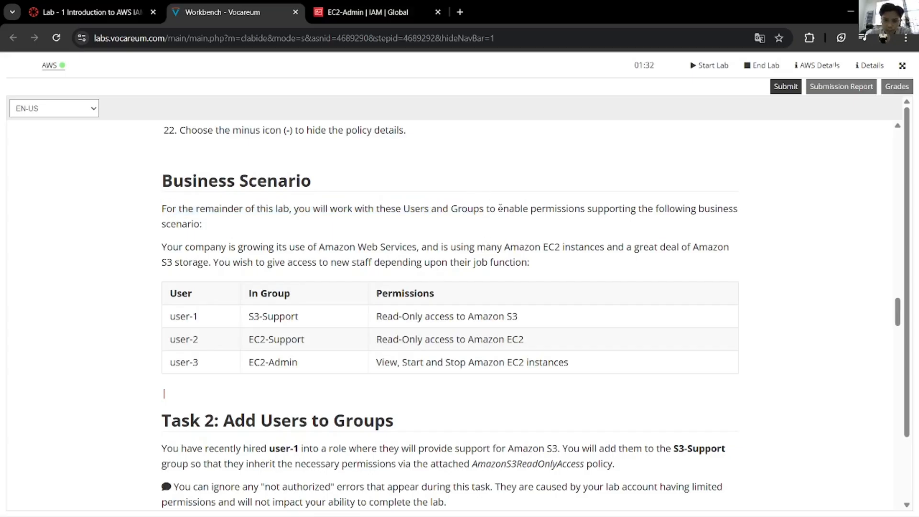
drag(500, 210, 576, 211)
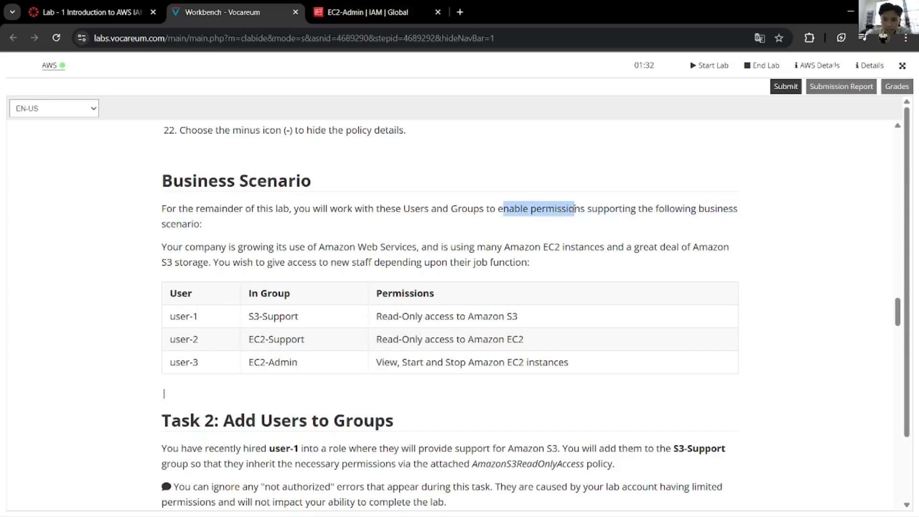
click(591, 218)
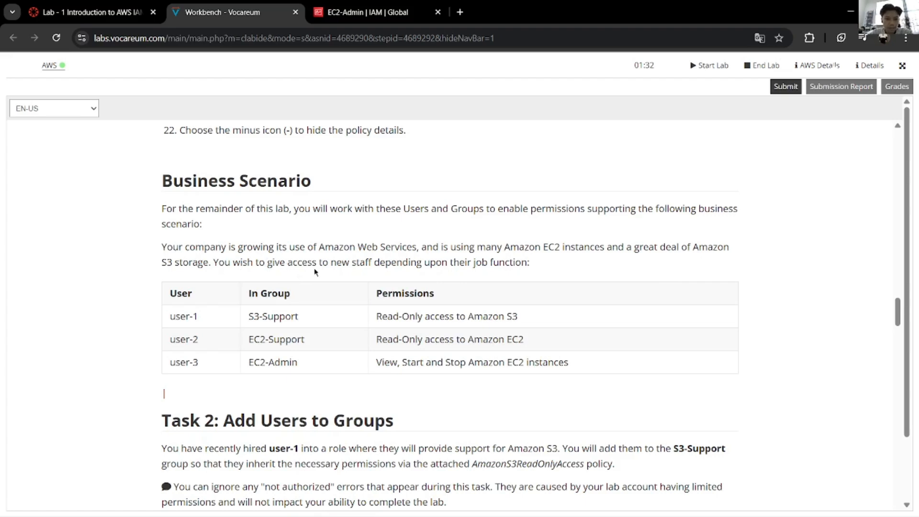
Step: Scroll down to Task 2 steps 23–27 for adding user-1 to S3-Support
scroll(271, 324, down, 2)
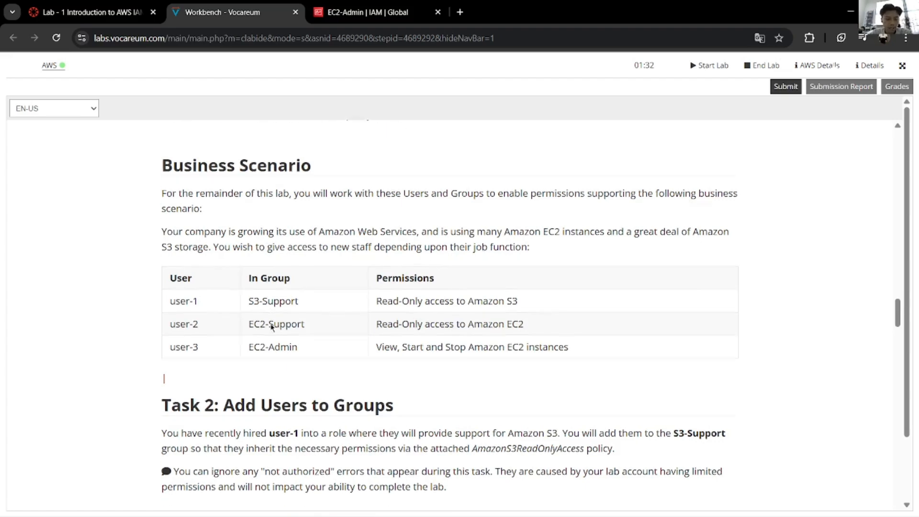
scroll(410, 364, up, 2)
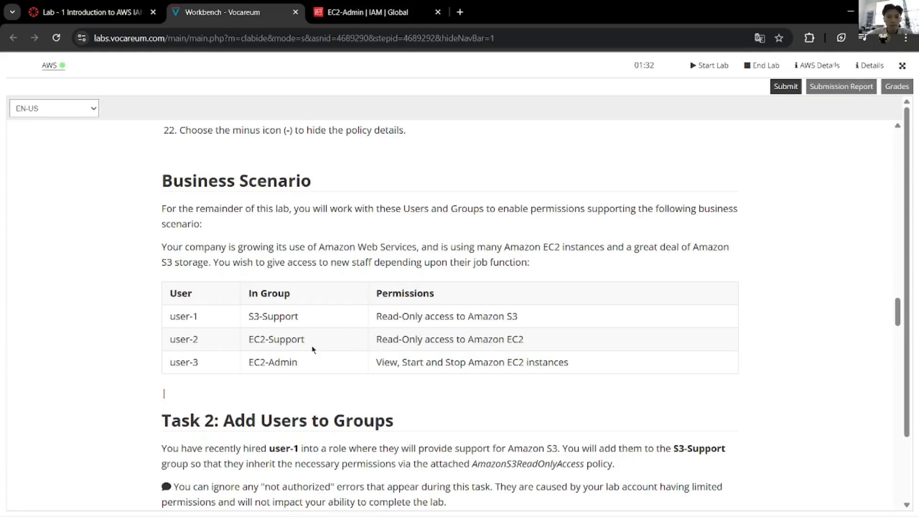
scroll(344, 341, down, 6)
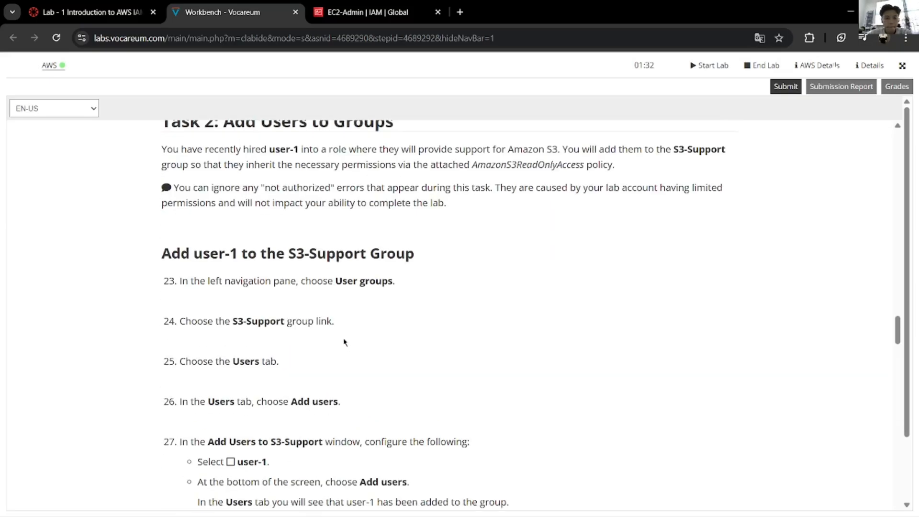
scroll(336, 369, down, 1)
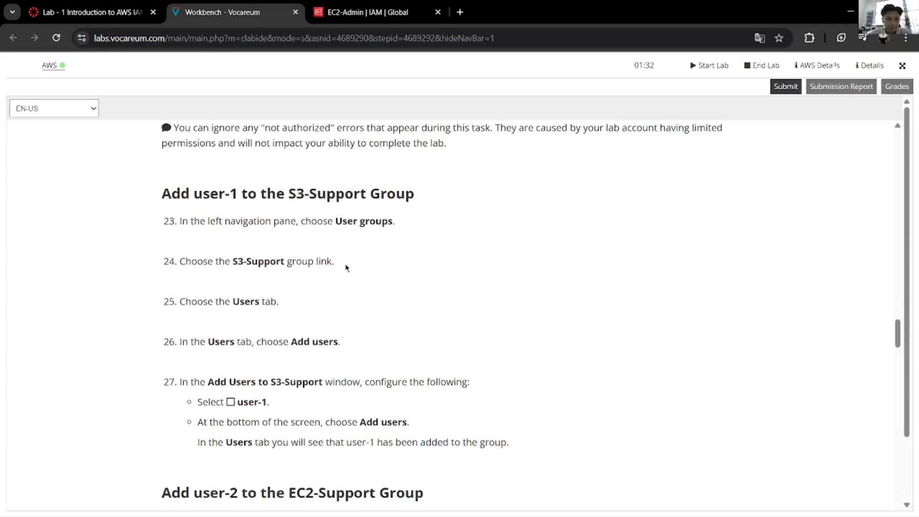
Step: Open the IAM User groups list, consulting the lab instructions
scroll(284, 235, up, 1)
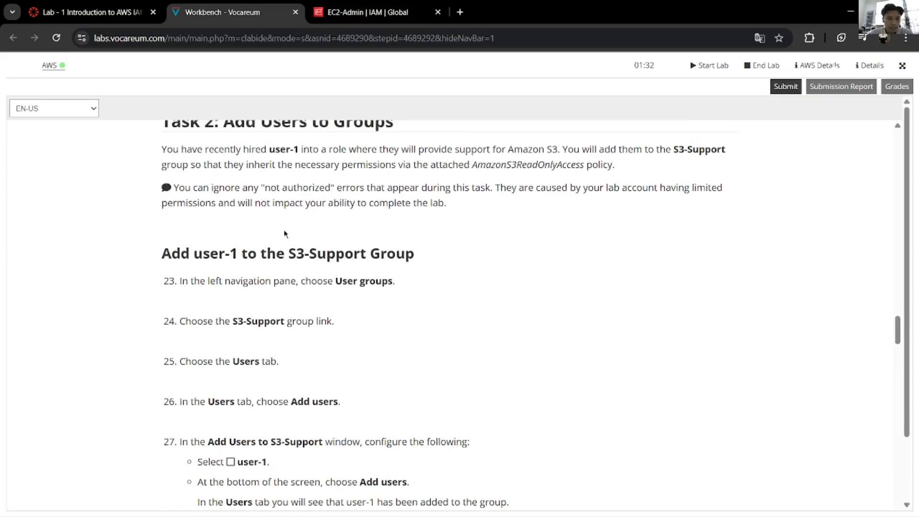
click(318, 12)
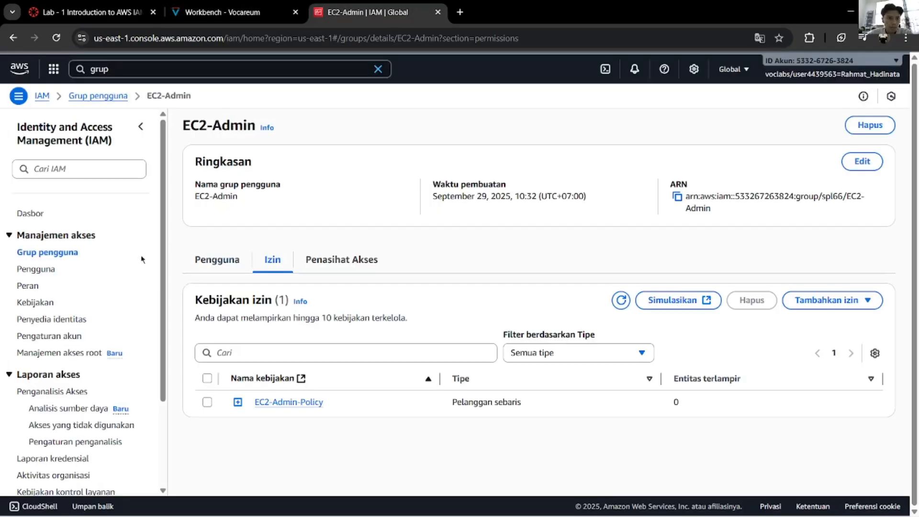
click(285, 5)
key(ctrl+Tab)
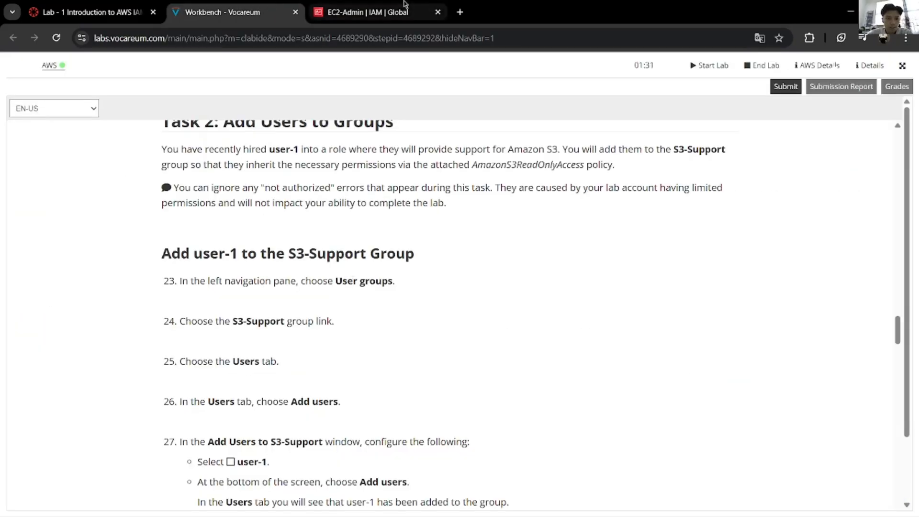
click(225, 12)
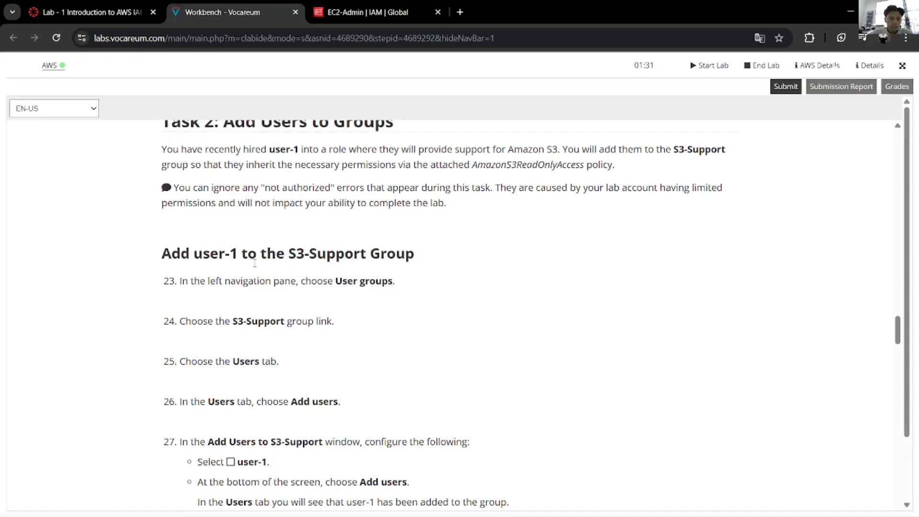
click(371, 14)
click(61, 253)
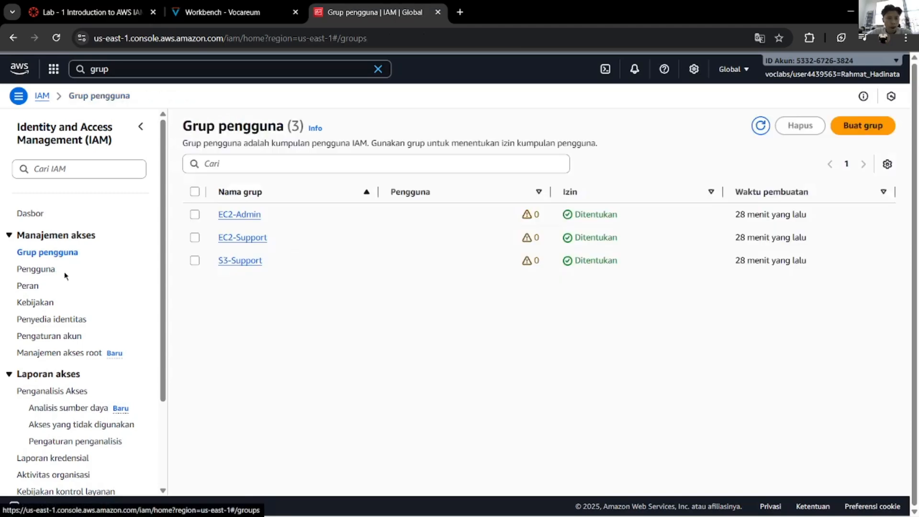
Step: Open the S3-Support group's details page
click(261, 9)
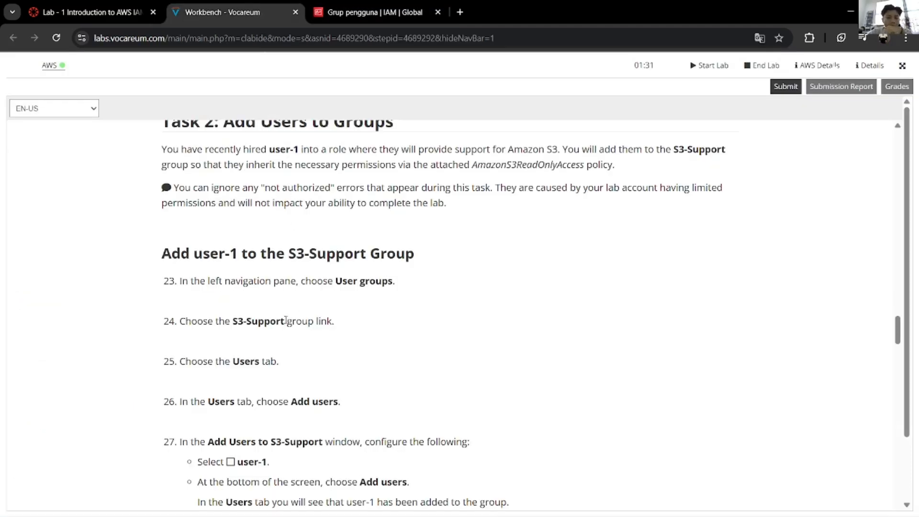
click(385, 5)
click(268, 8)
click(390, 4)
click(254, 262)
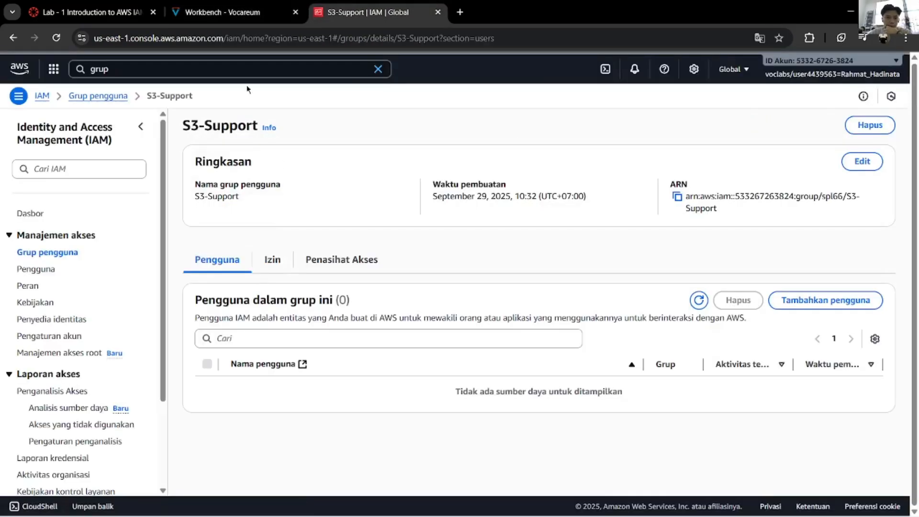
Step: Sort S3-Support's empty users list by user name and creation time
click(225, 11)
scroll(249, 378, down, 2)
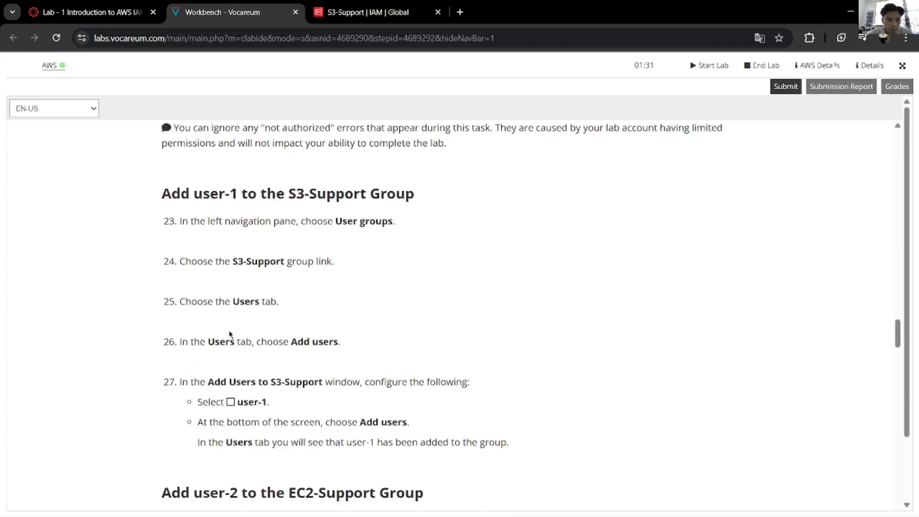
click(358, 7)
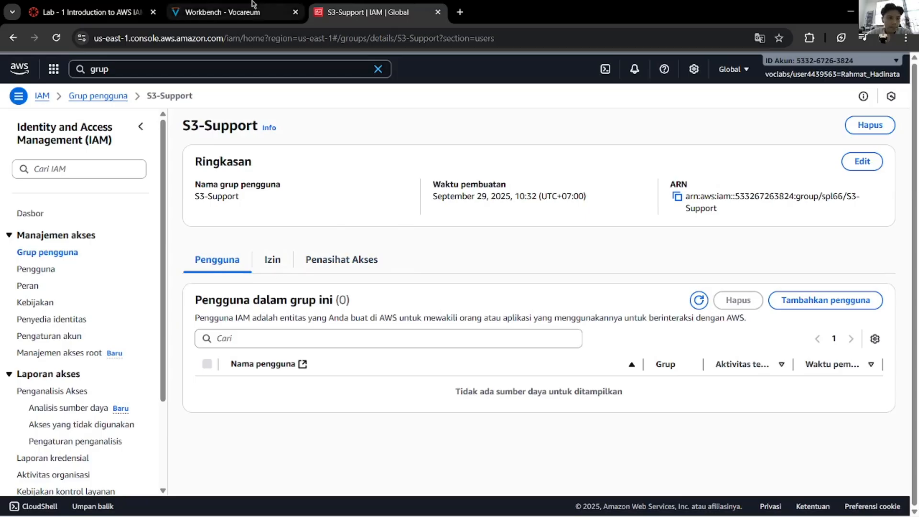
click(239, 10)
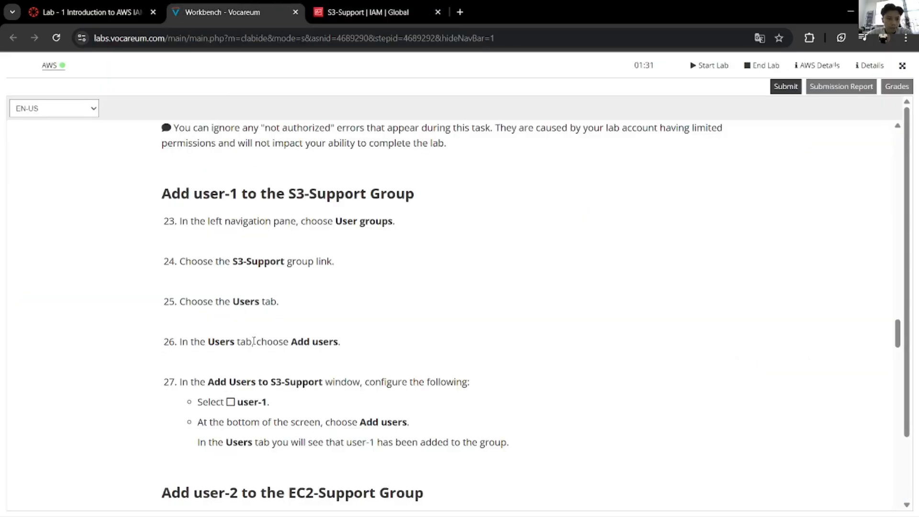
scroll(252, 343, down, 3)
click(376, 11)
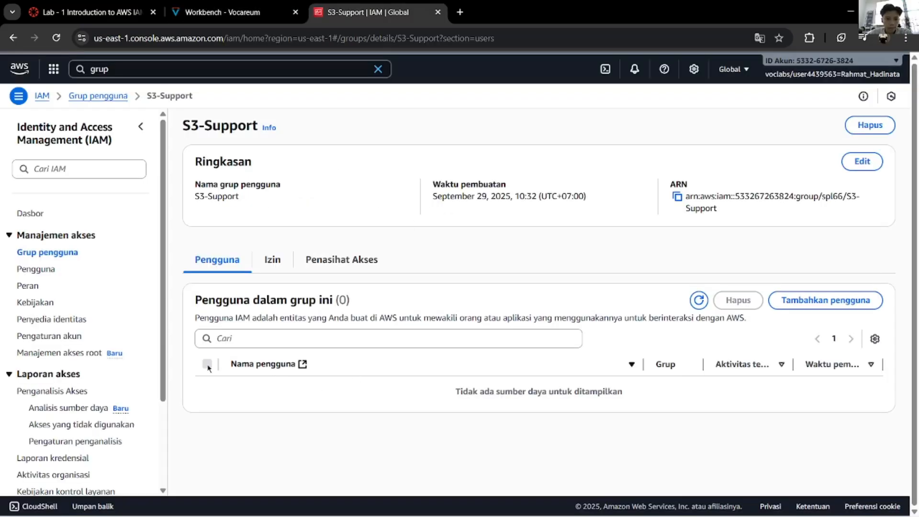
click(298, 365)
click(858, 368)
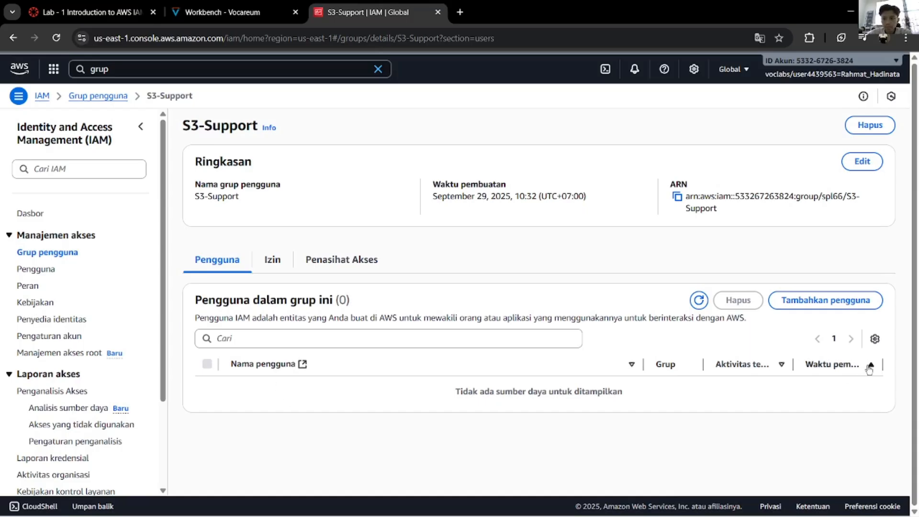
Step: Start adding users to S3-Support and select user-1 in the list
click(840, 302)
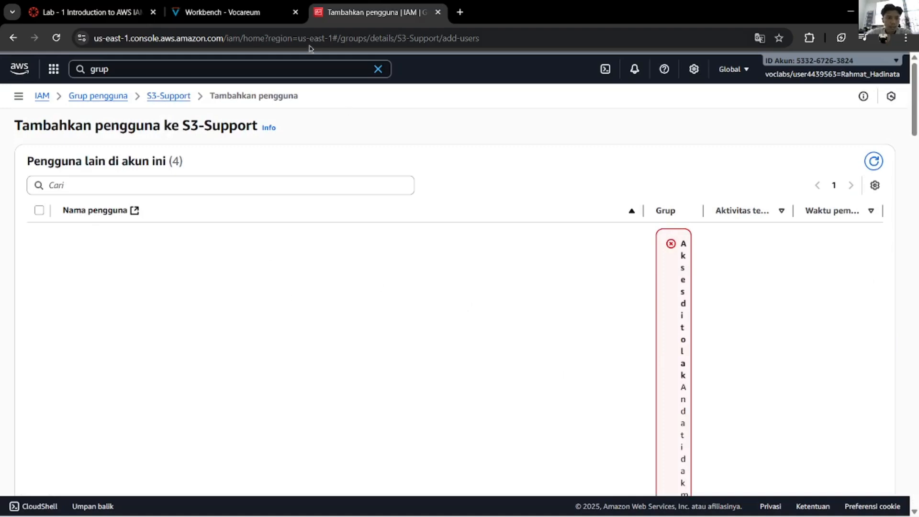
key(ctrl+shift+Tab)
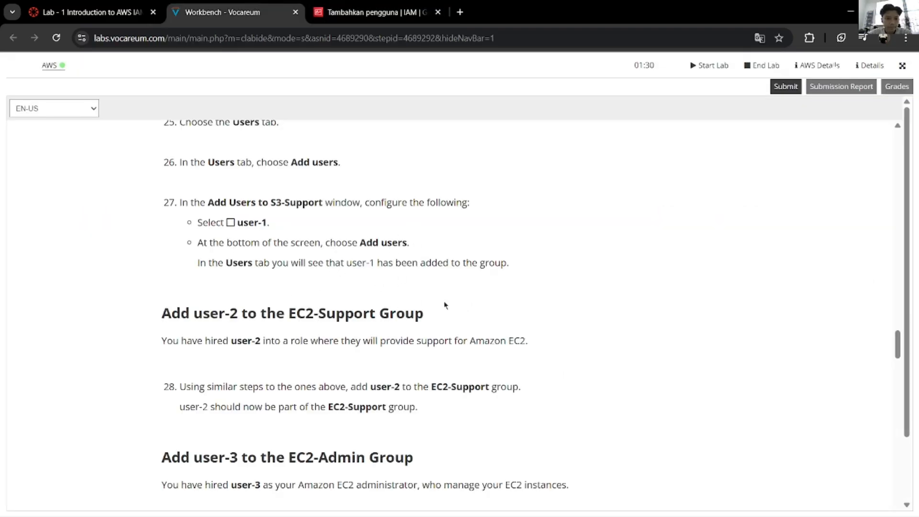
click(371, 12)
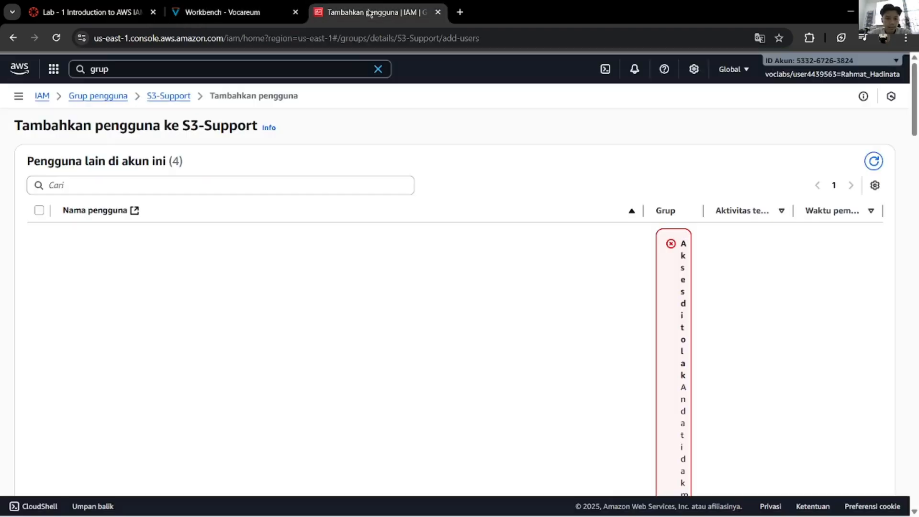
click(218, 185)
click(39, 211)
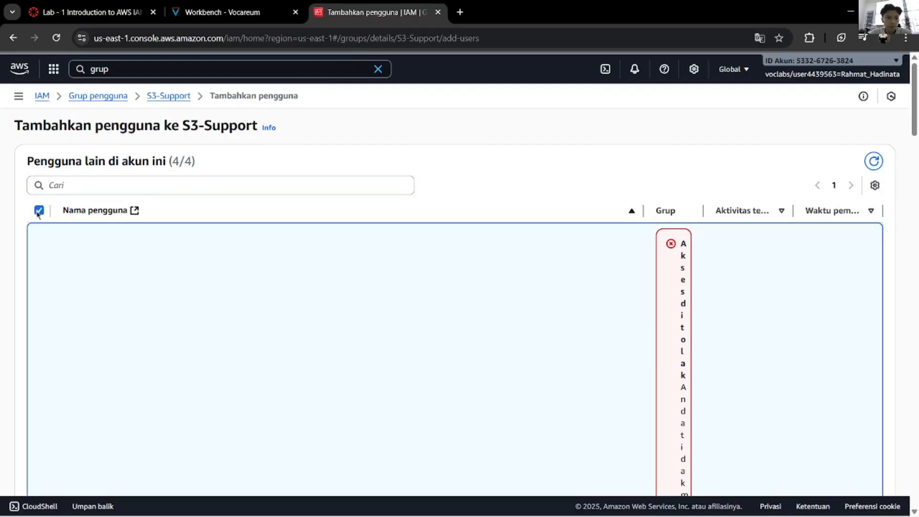
click(39, 210)
scroll(395, 321, down, 15)
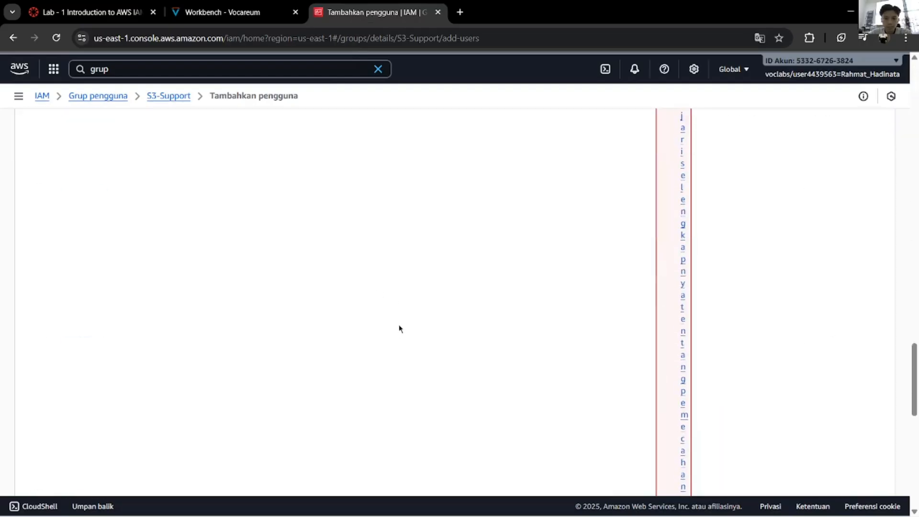
scroll(398, 327, up, 5)
scroll(206, 337, down, 8)
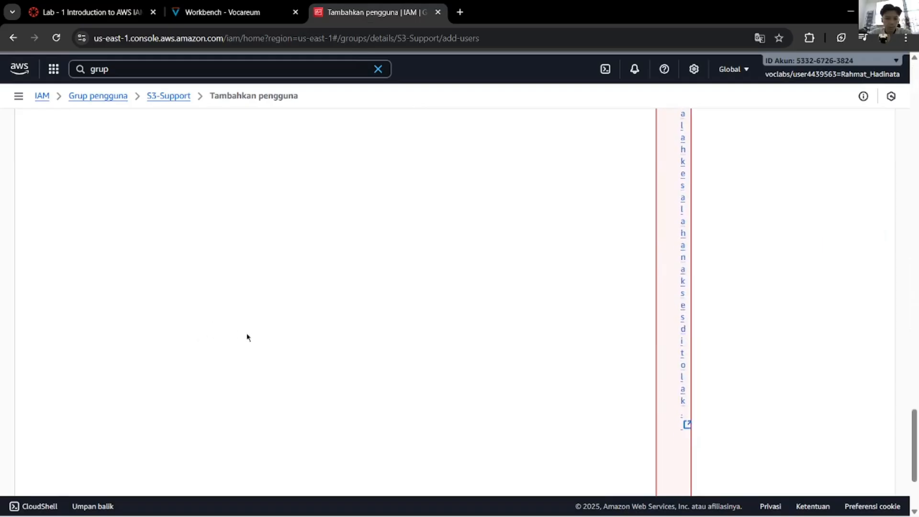
click(39, 379)
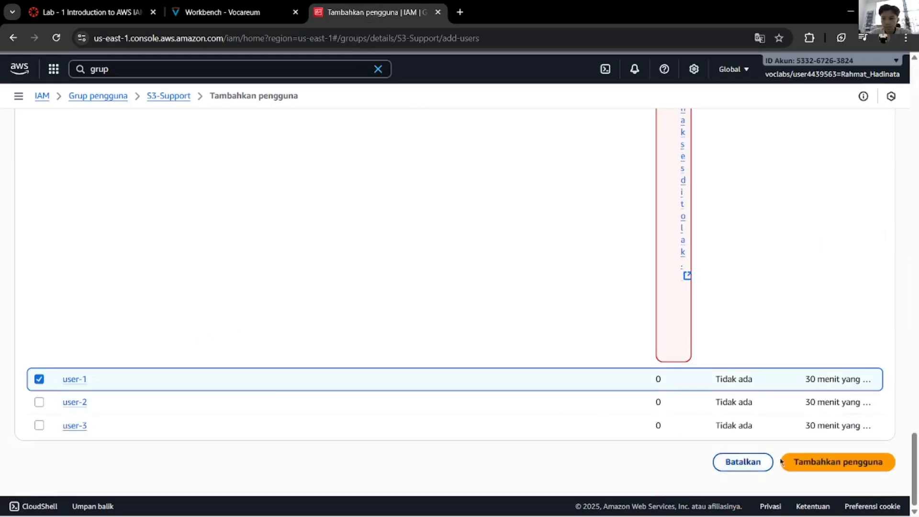
Step: Confirm adding user-1 to the group and return to the lab instructions
click(191, 11)
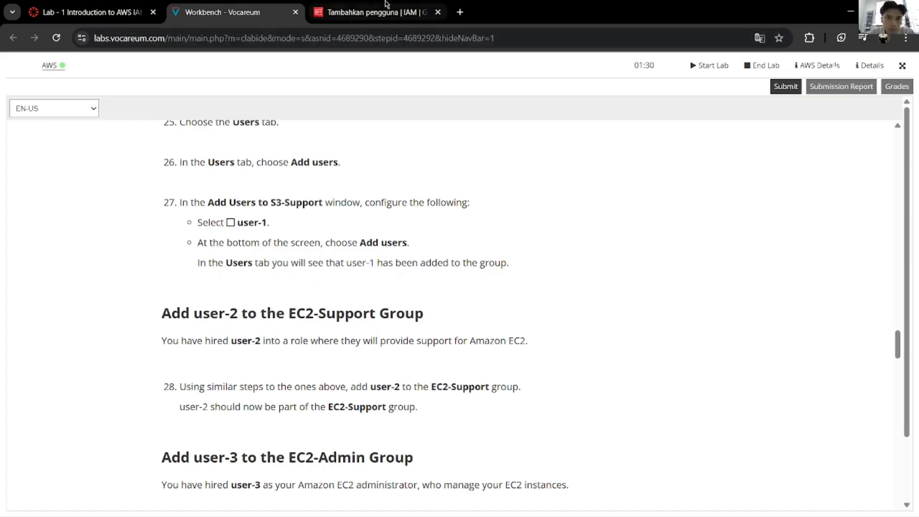
click(376, 12)
click(817, 462)
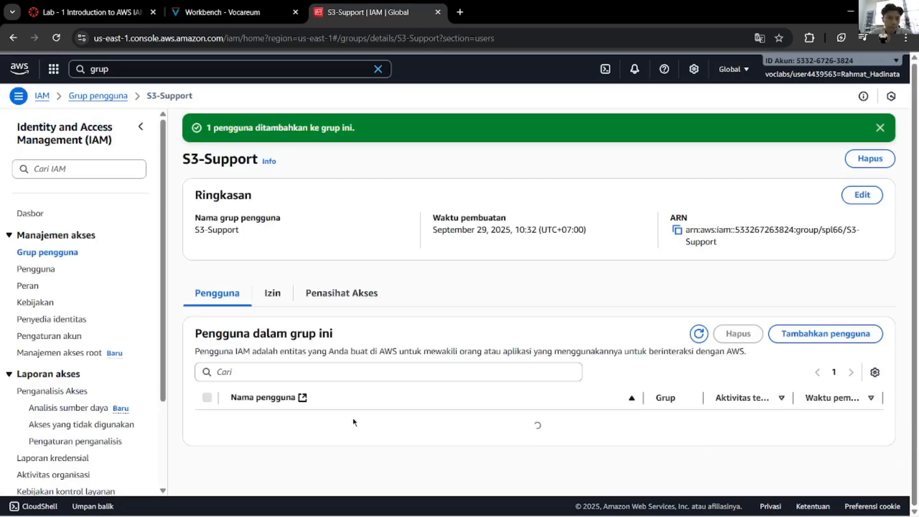
click(269, 8)
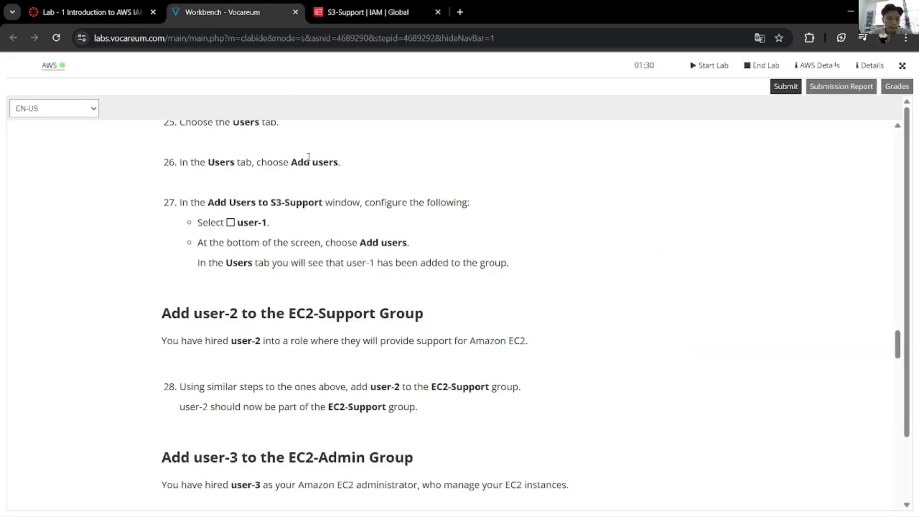
Step: Check the lab instructions, then check user-2 on EC2-Support's add-users page and confirm
scroll(343, 231, up, 4)
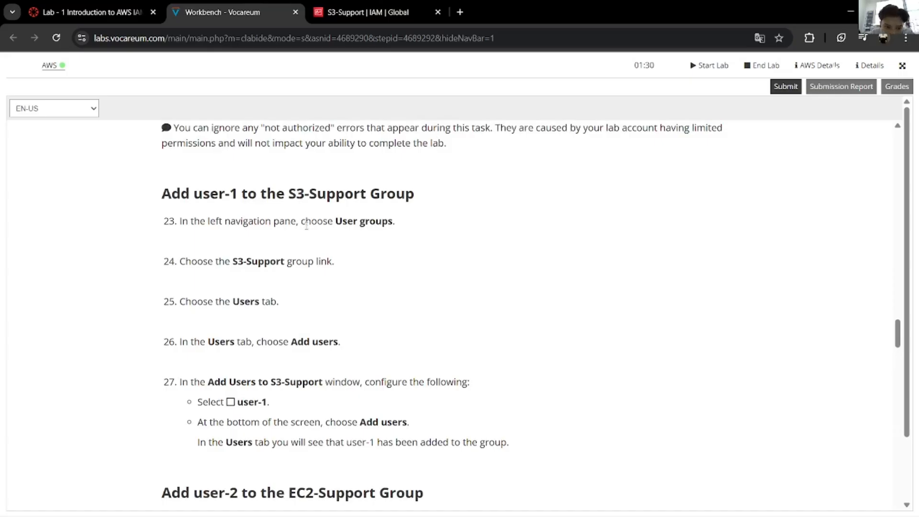
scroll(307, 230, down, 1)
scroll(305, 234, down, 3)
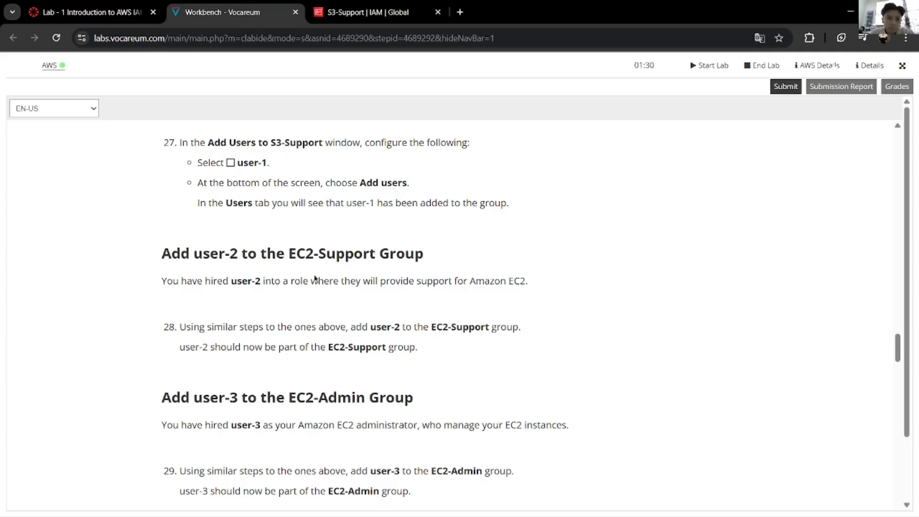
click(382, 12)
click(72, 252)
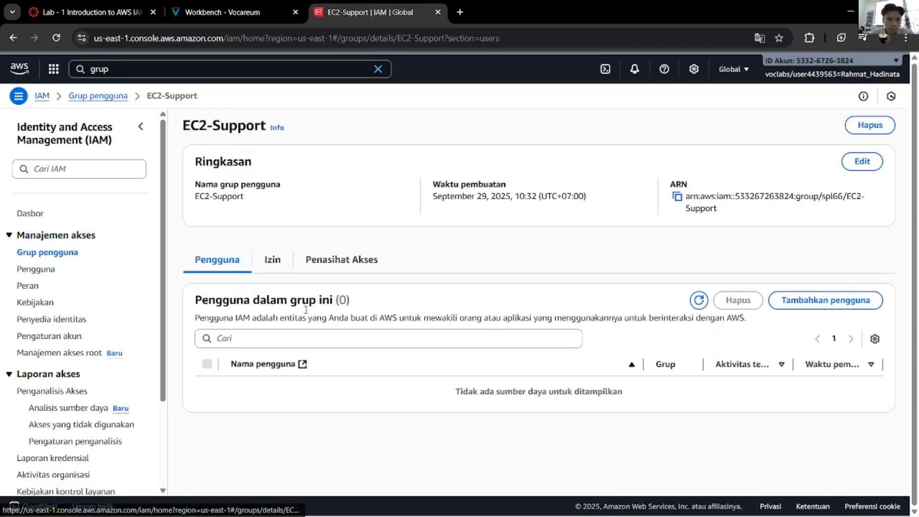
click(842, 303)
scroll(795, 301, down, 20)
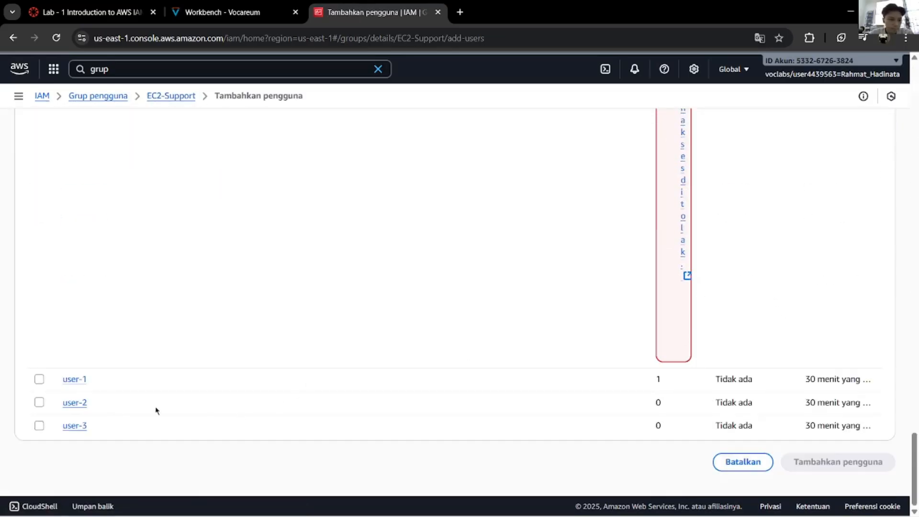
click(39, 403)
click(856, 467)
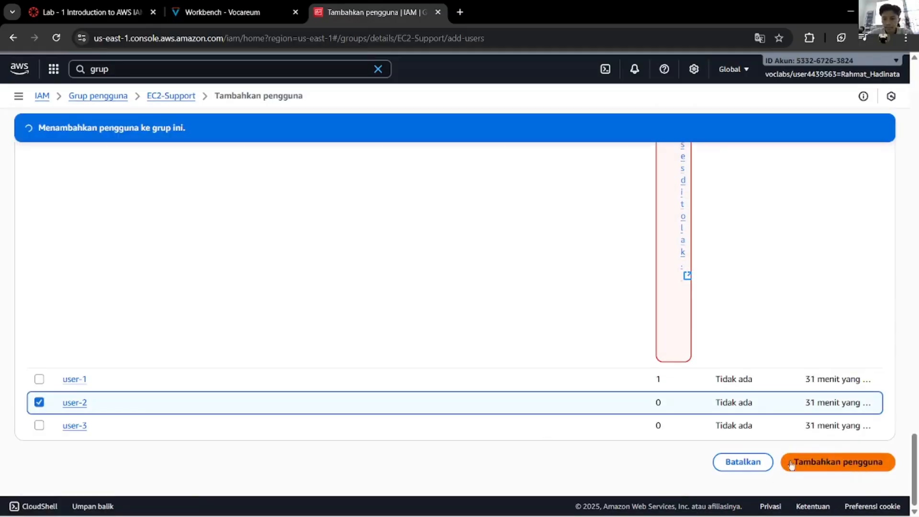
Step: Review the lab instructions, then return to the EC2-Support group page in IAM
click(255, 6)
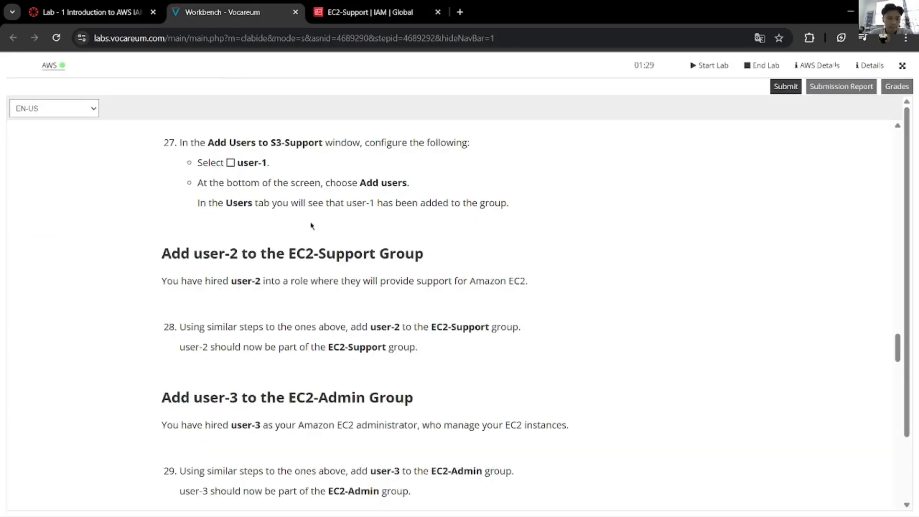
scroll(347, 304, up, 10)
scroll(348, 304, down, 3)
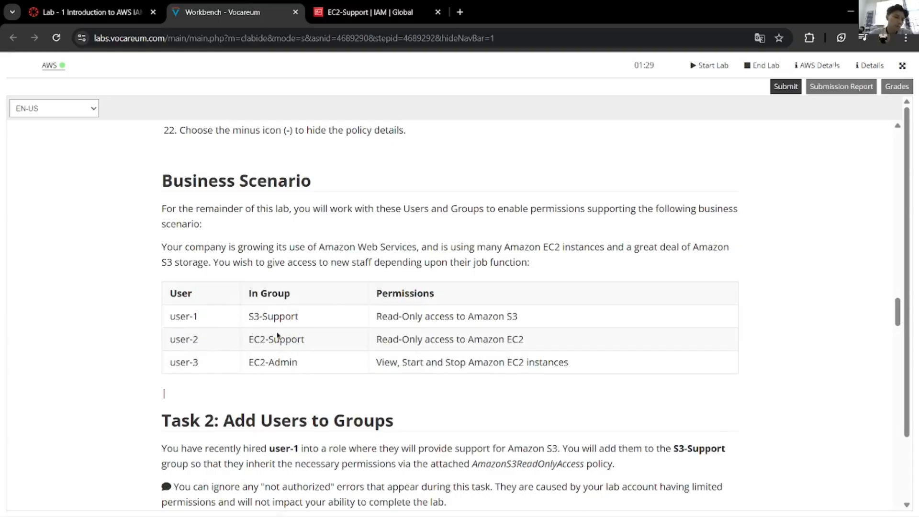
scroll(251, 358, down, 15)
scroll(252, 359, down, 2)
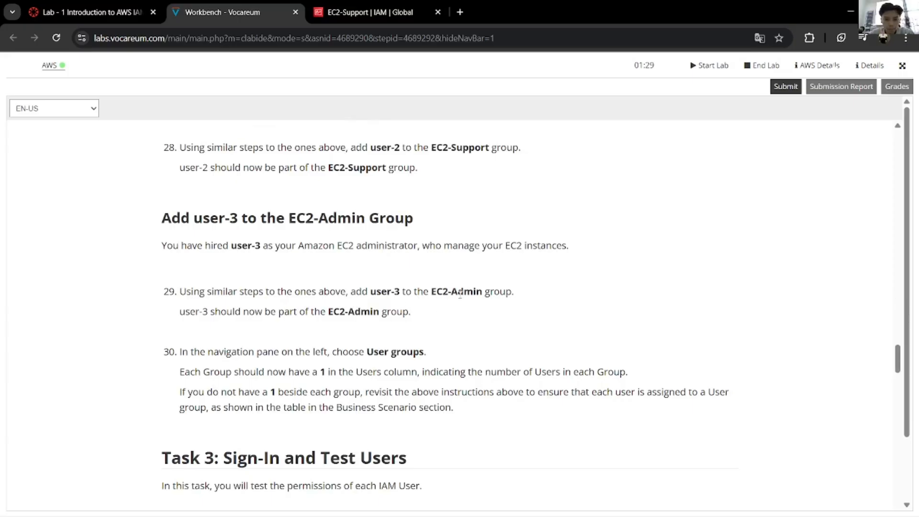
click(323, 14)
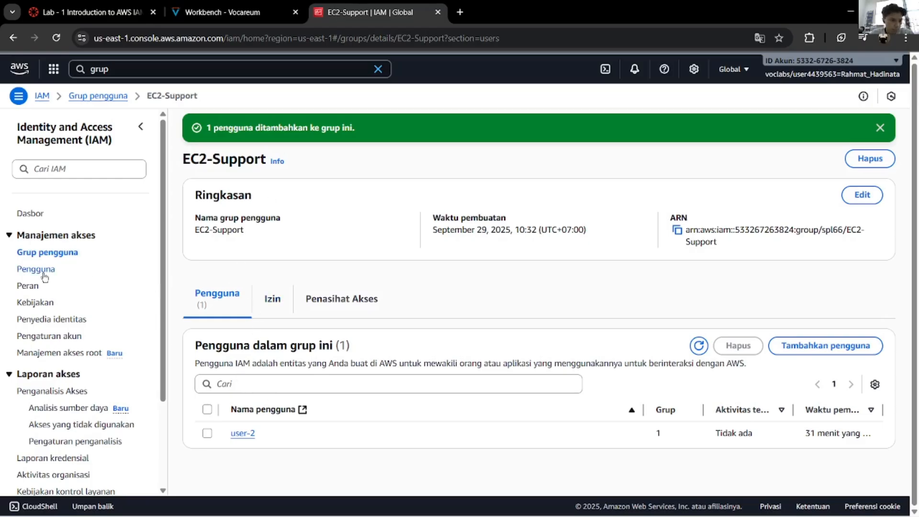
Step: Open the EC2-Admin group and add user-3 as its member
click(65, 254)
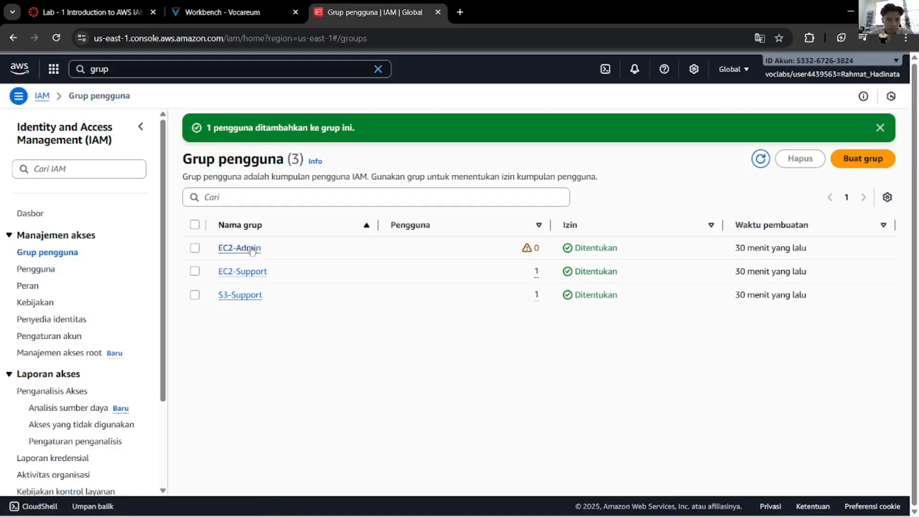
click(235, 247)
click(787, 303)
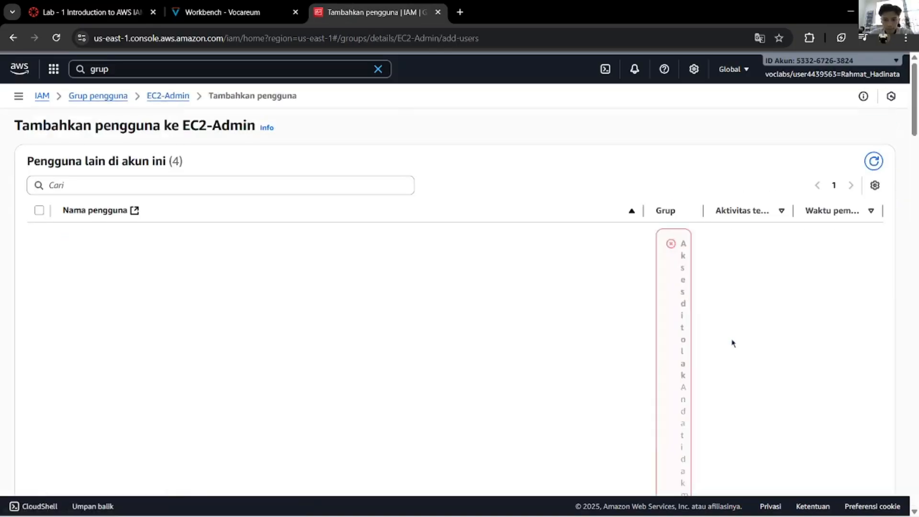
scroll(737, 349, down, 5)
scroll(745, 354, down, 10)
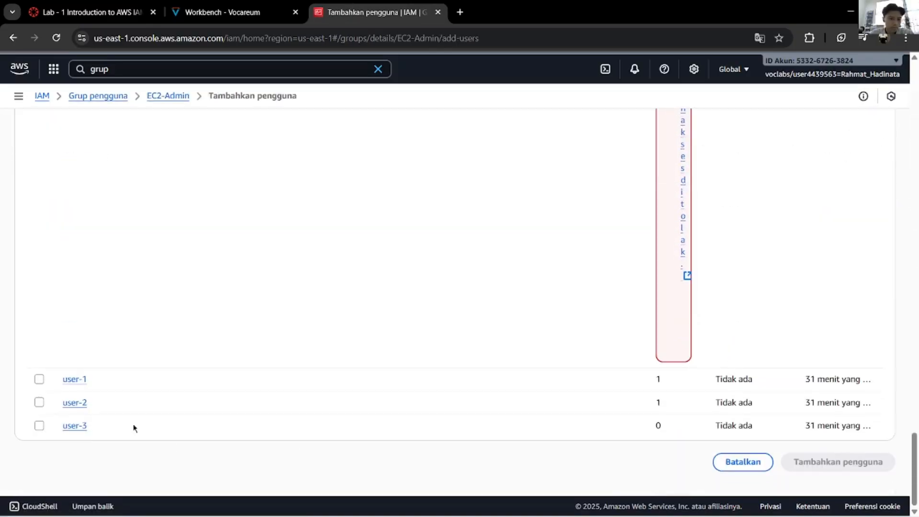
click(39, 425)
click(814, 462)
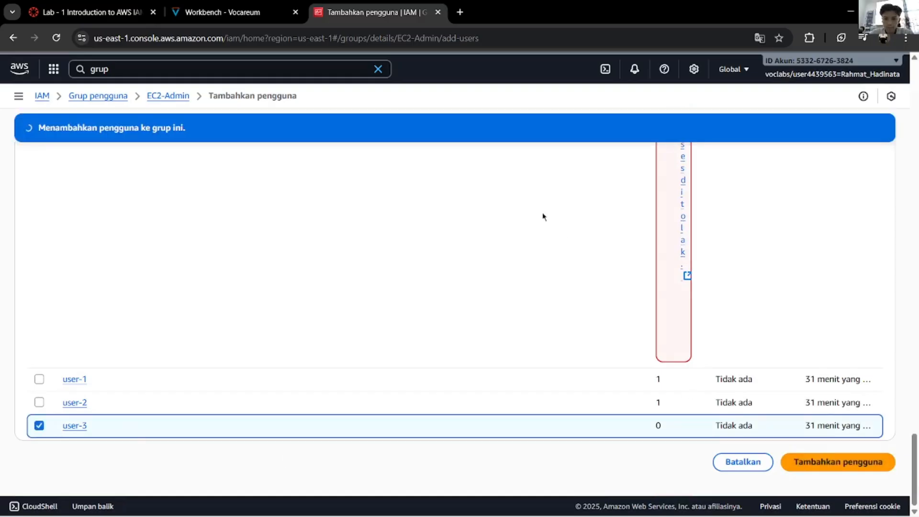
Step: Go back to the Vocareum lab guide and scroll to Task 3 steps 31–33
click(239, 12)
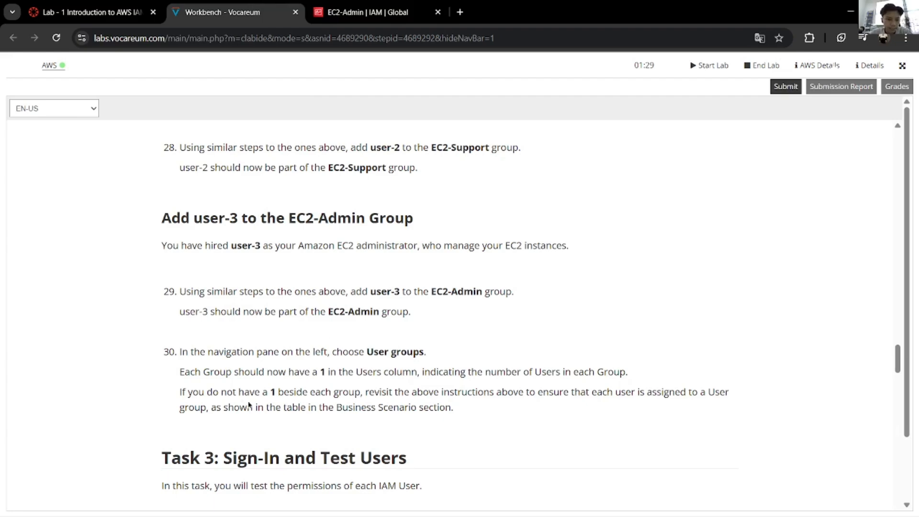
scroll(270, 397, down, 5)
scroll(273, 404, down, 1)
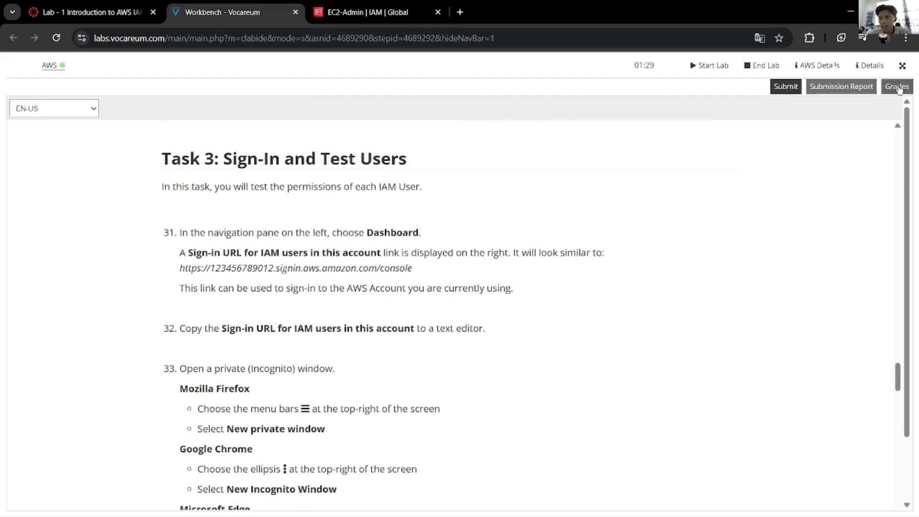
Step: Submit the lab and confirm with Yes to get the 15/40 grading report
click(772, 91)
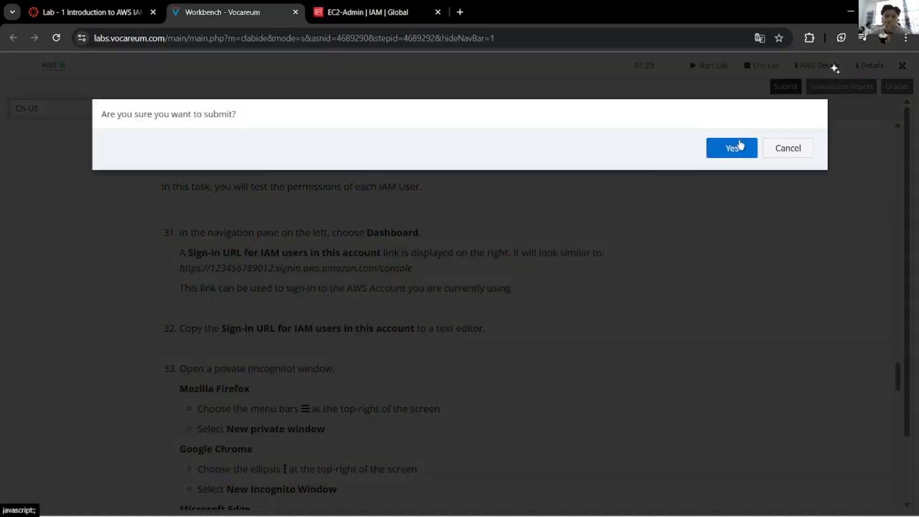
click(737, 147)
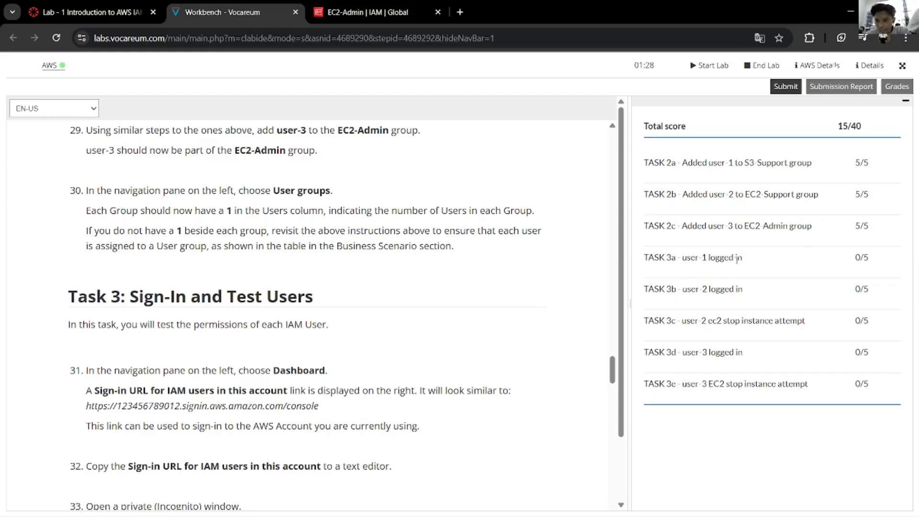
Step: Review the score lines for the user-1 sign-in and the user-3 EC2-Admin task
drag(743, 258, 689, 258)
click(813, 277)
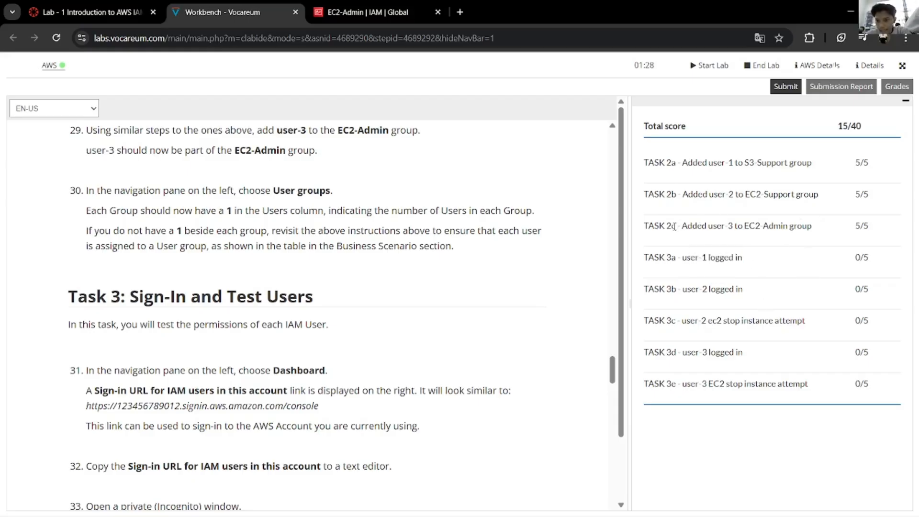
drag(654, 230, 760, 238)
click(822, 286)
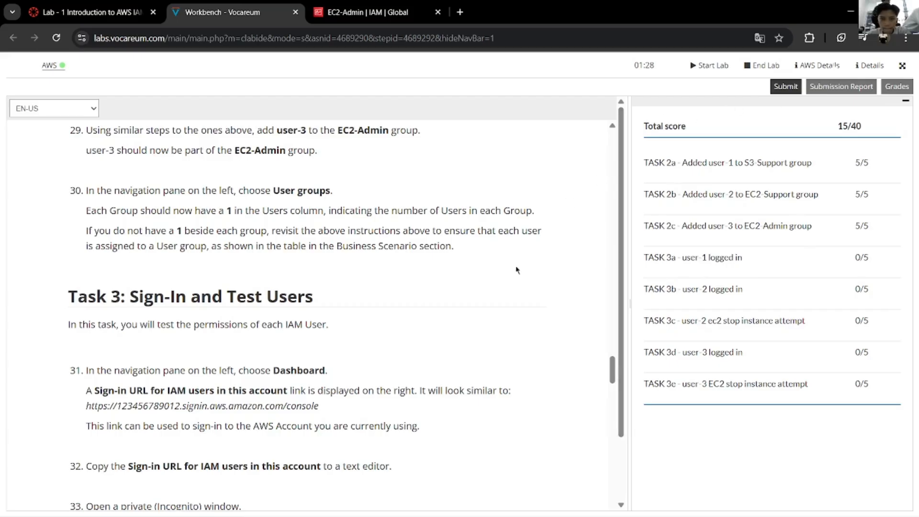
scroll(433, 312, down, 3)
scroll(431, 311, up, 2)
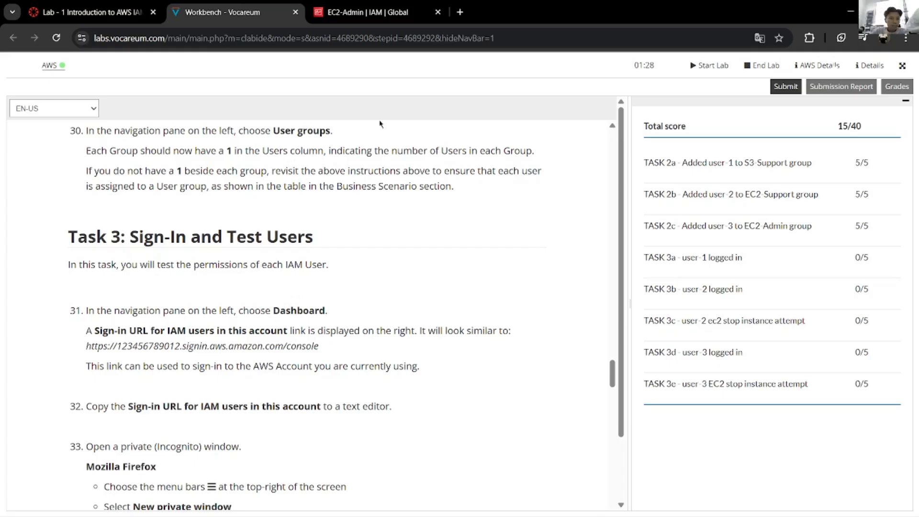
Step: Return to the EC2-Admin group page in IAM, showing user-3 as its member
click(381, 11)
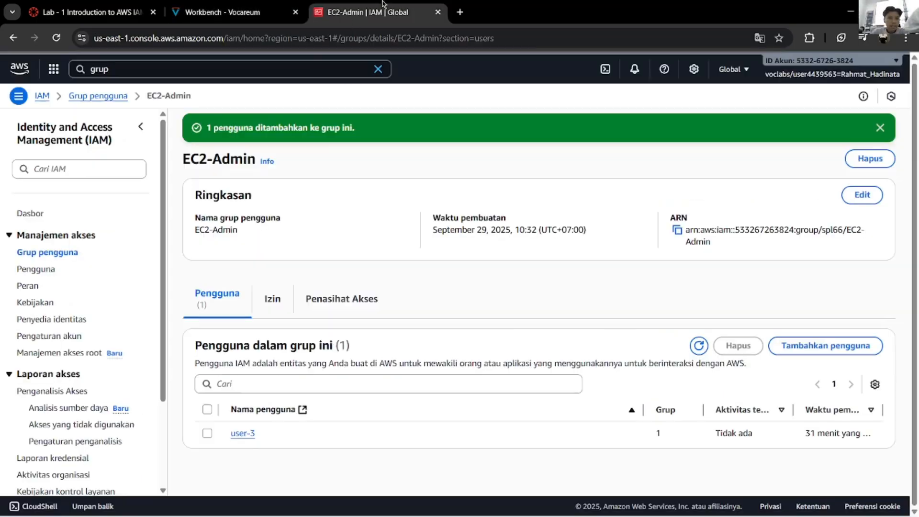
click(18, 98)
click(18, 97)
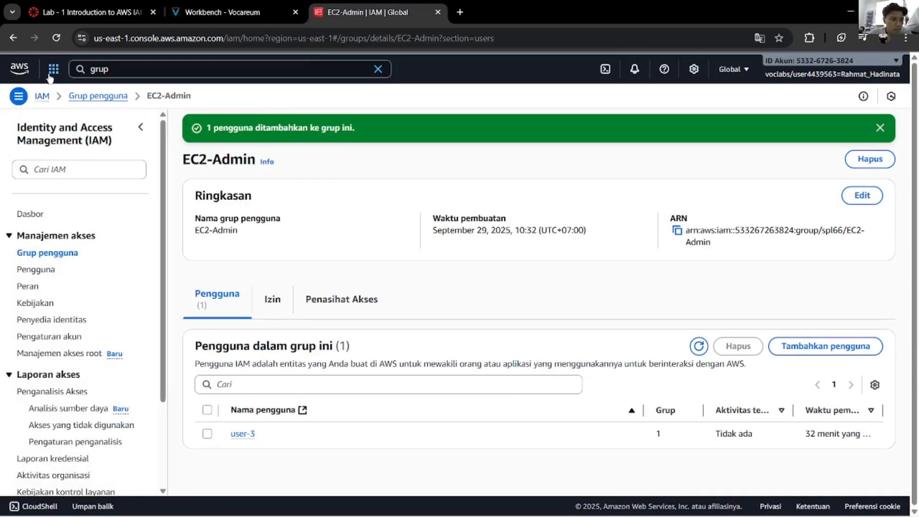
Step: Open the IAM dashboard and copy the sign-in URL for IAM users
click(30, 214)
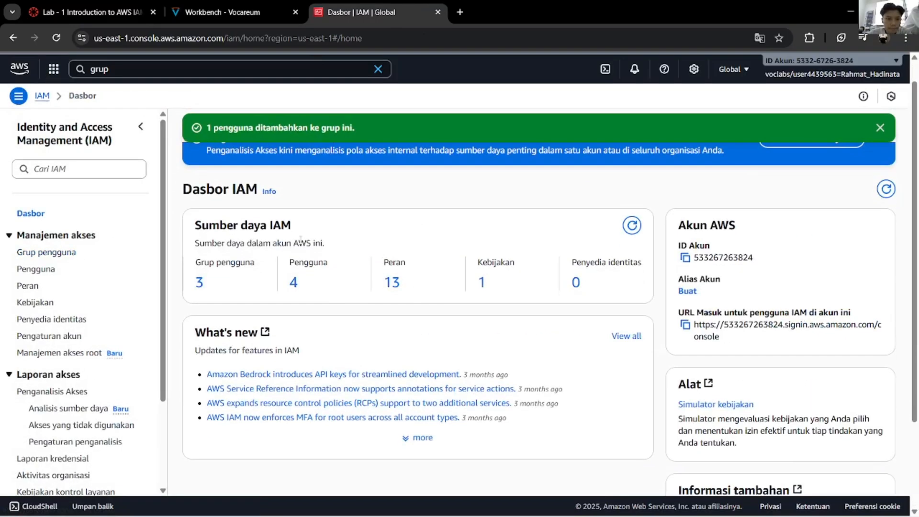
click(231, 11)
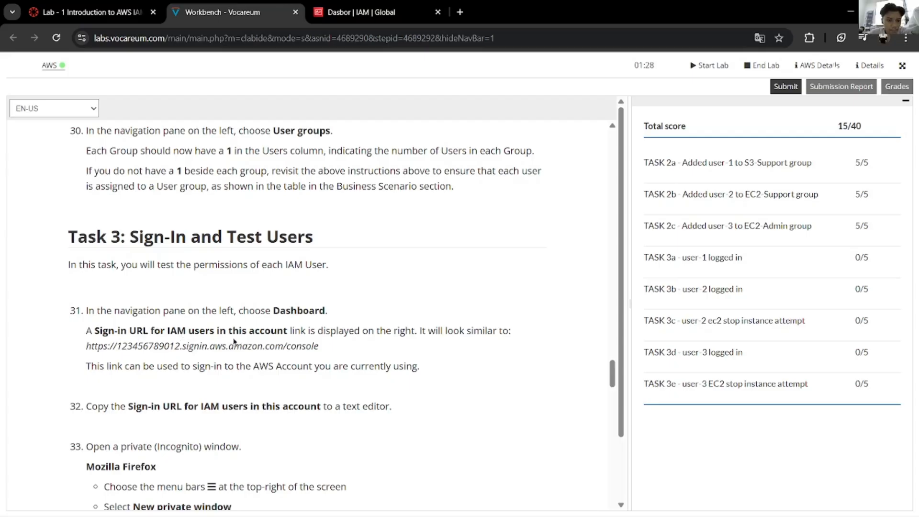
click(359, 12)
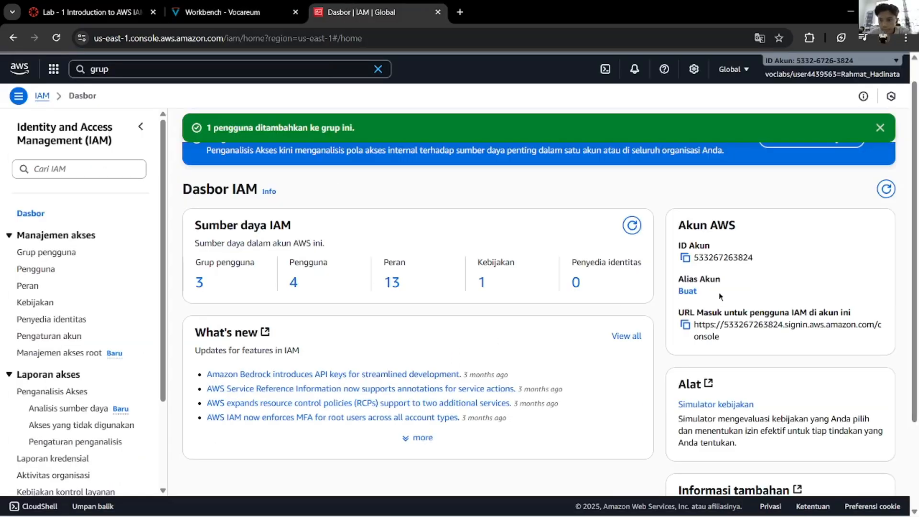
click(685, 325)
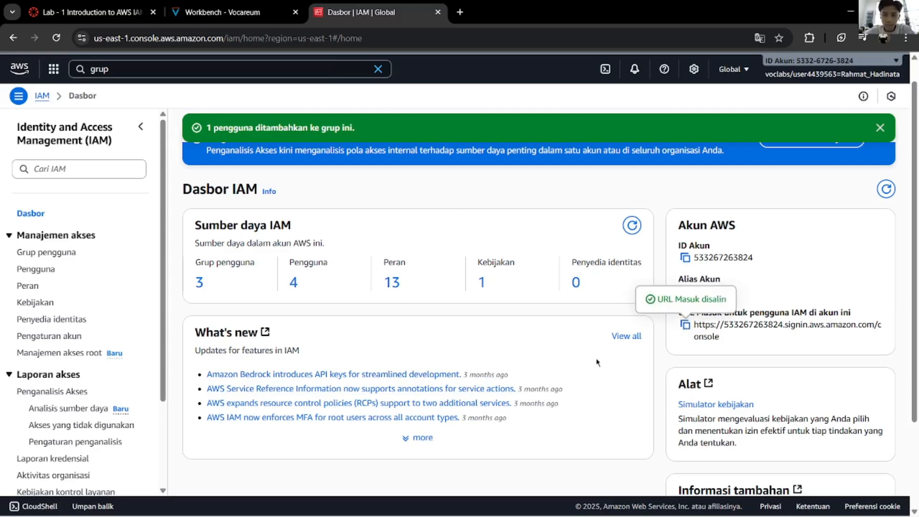
Step: Go back to the lab guide's Task 3 steps 31–33
click(268, 12)
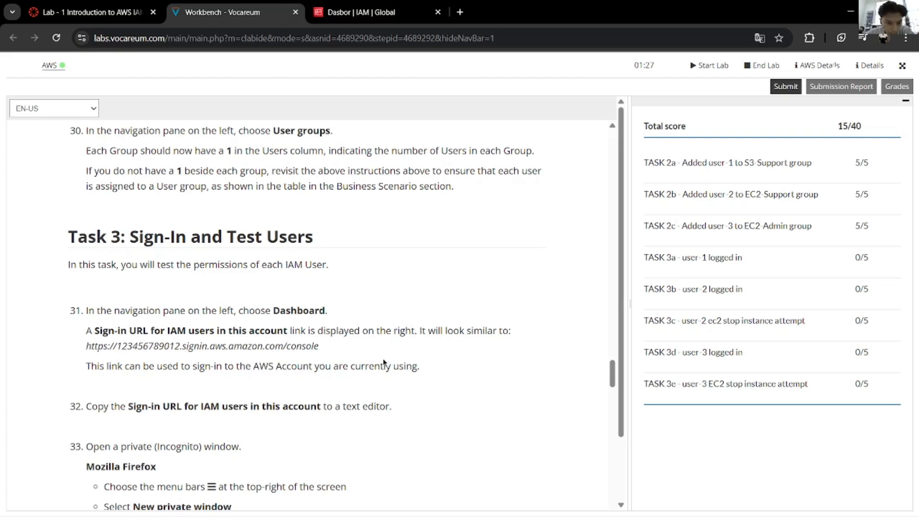
scroll(384, 359, down, 3)
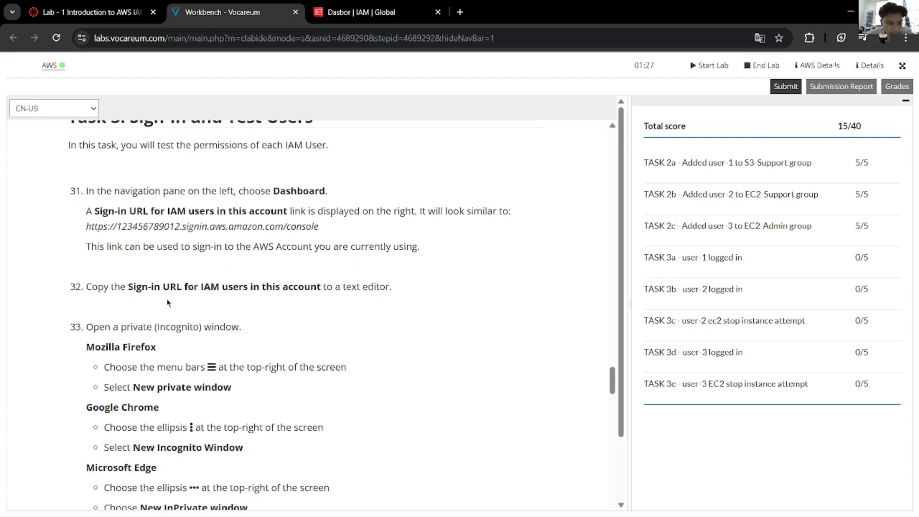
click(369, 10)
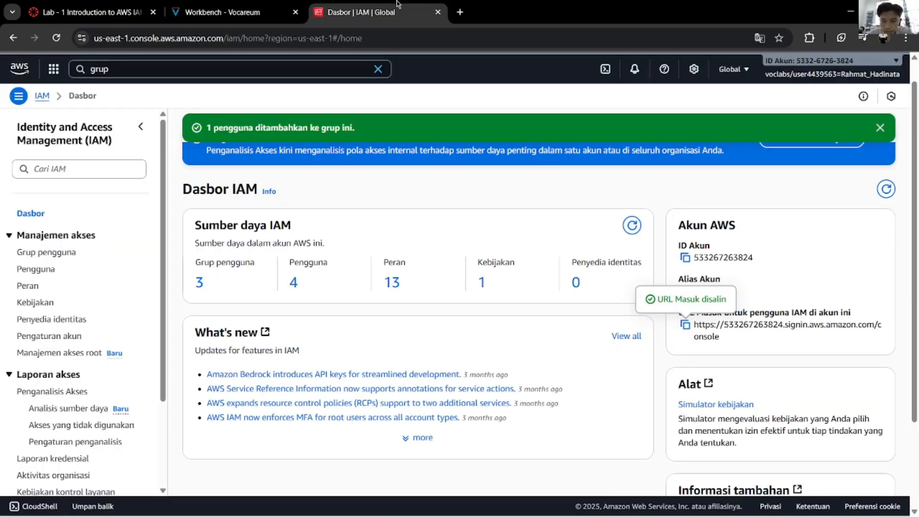
click(283, 13)
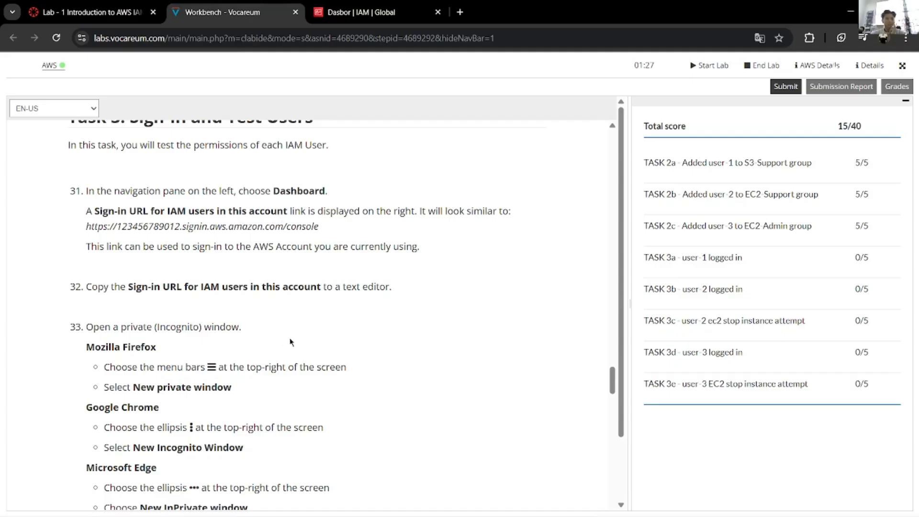
scroll(294, 340, down, 1)
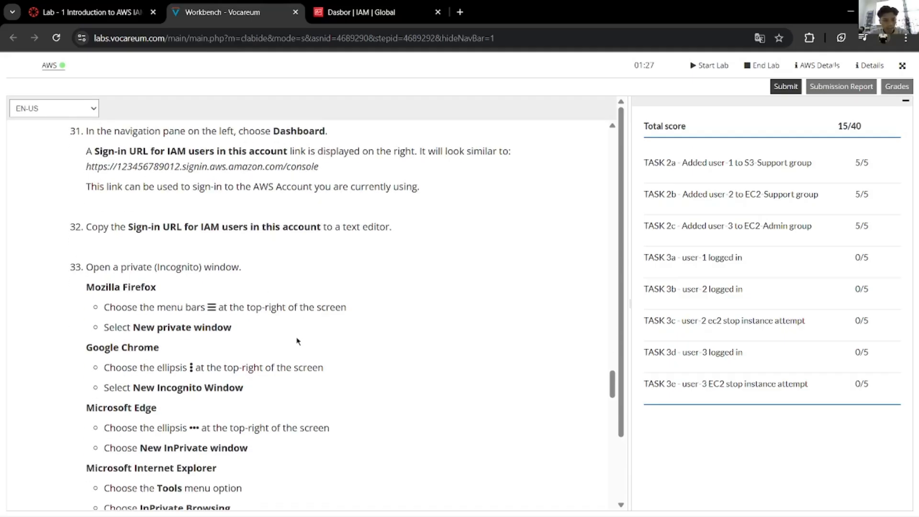
Step: Load the copied IAM sign-in URL in a new Incognito window, account ID prefilled
key(ctrl+shift+n)
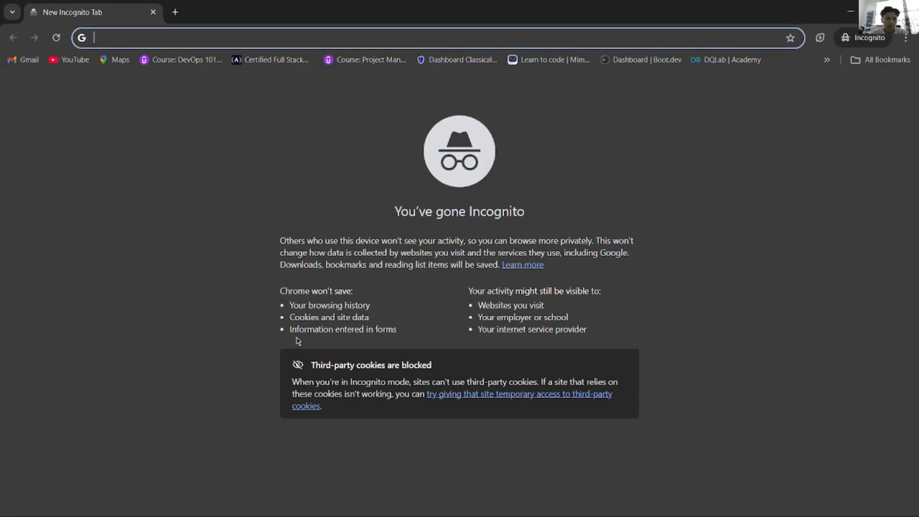
key(ctrl+v)
key(Return)
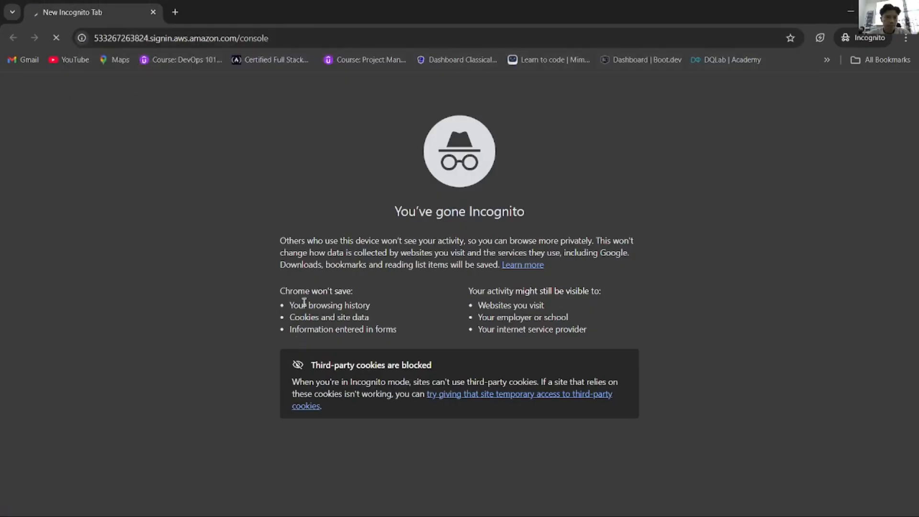
key(alt+Tab)
scroll(281, 334, down, 4)
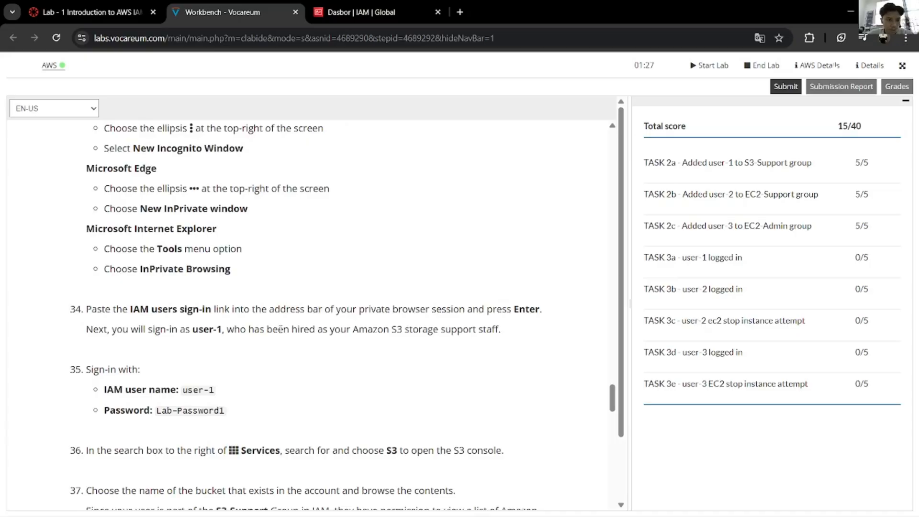
key(alt+Tab)
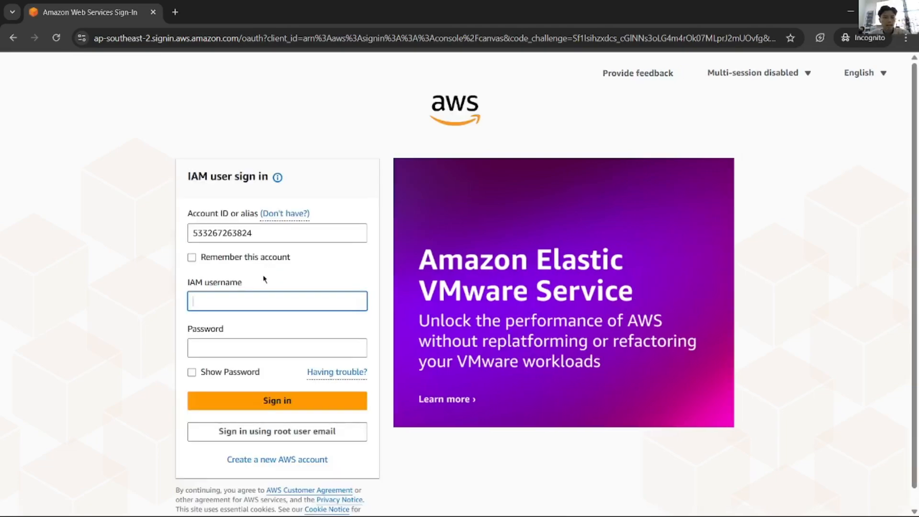
Step: Enter user-1 as the IAM username on the sign-in page
key(alt+Tab)
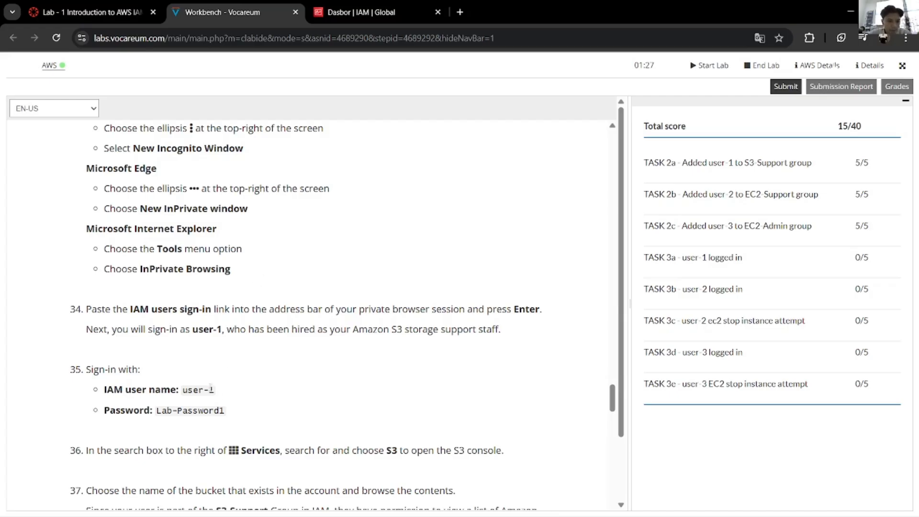
key(alt+Tab)
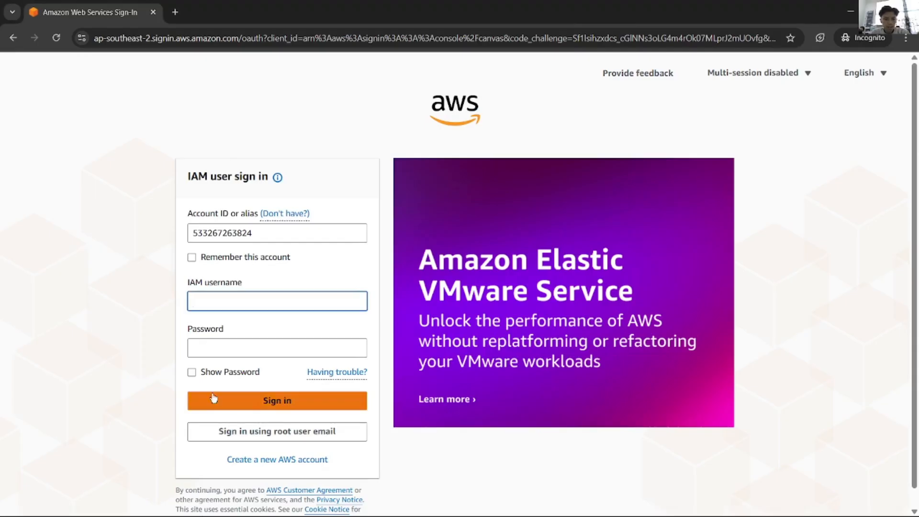
text(user-1)
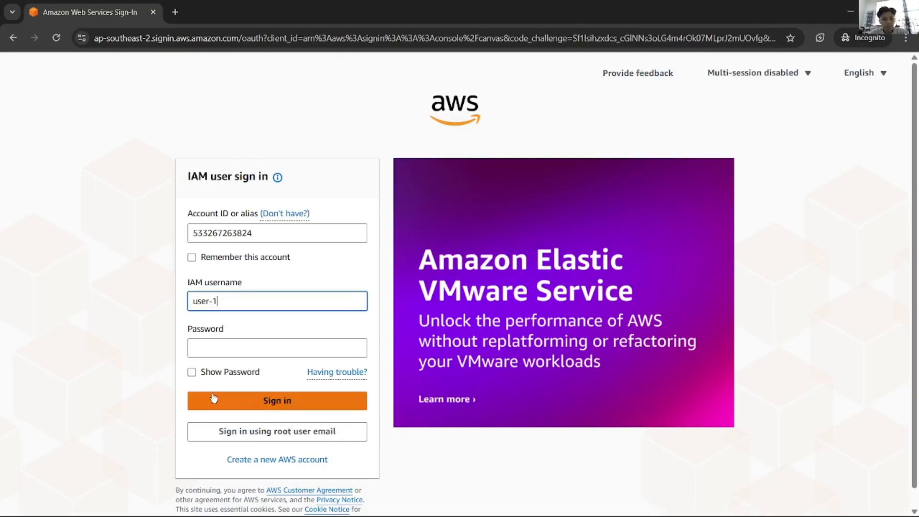
Step: Copy the lab password from the instructions into the Password field and sign in
key(alt+Tab)
drag(230, 414, 157, 411)
key(ctrl+c)
key(alt+Tab)
click(221, 347)
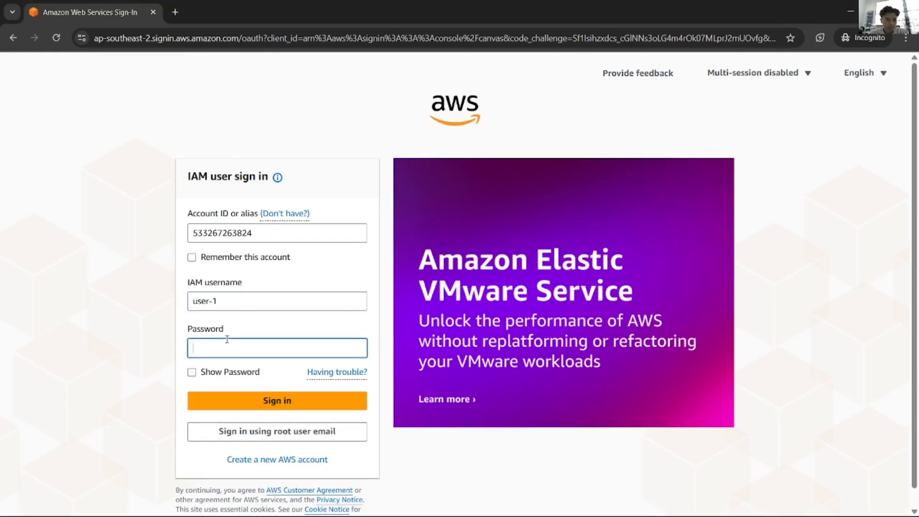
key(ctrl+v)
click(225, 401)
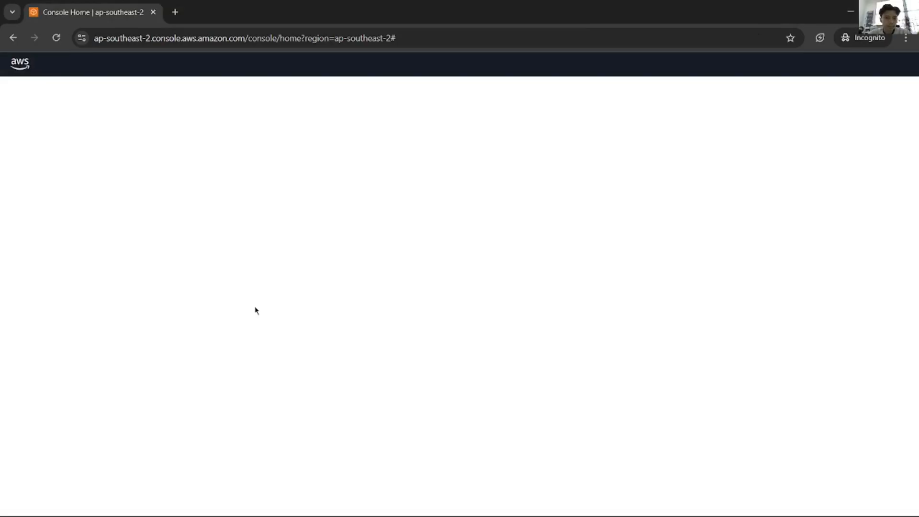
key(alt+Tab)
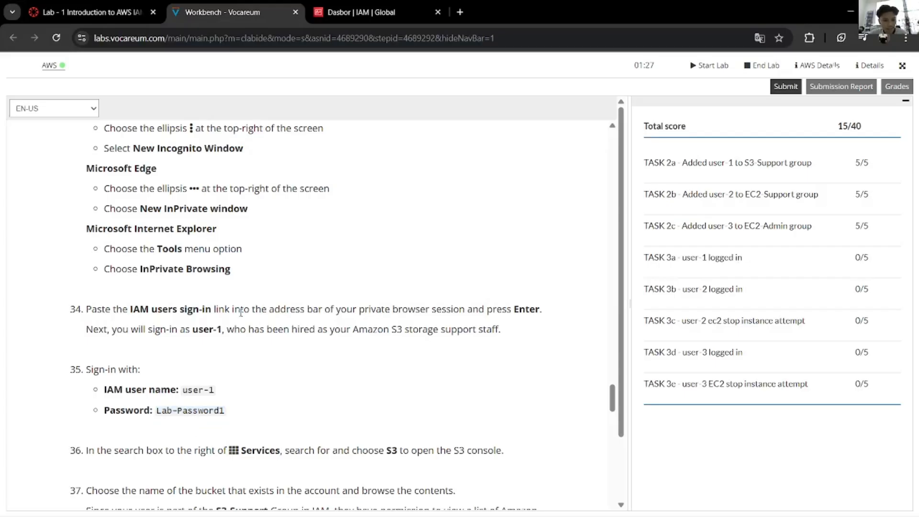
scroll(237, 334, down, 3)
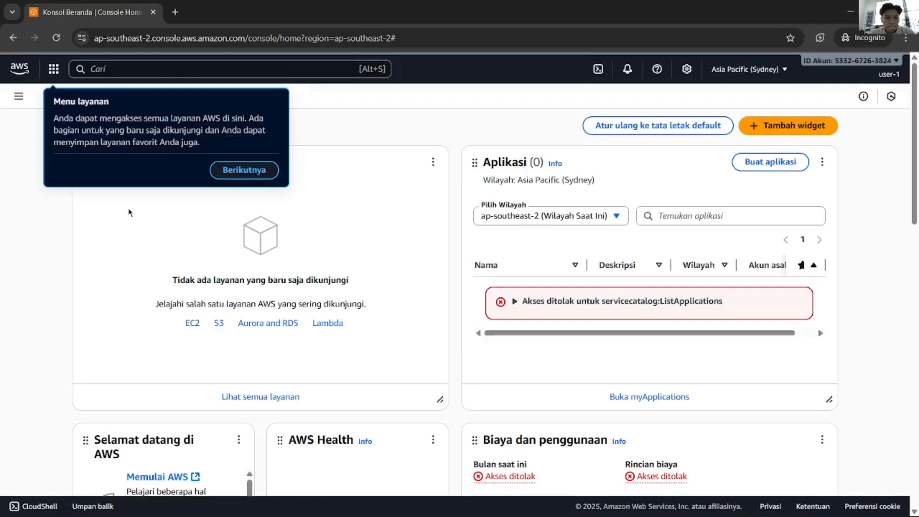
Step: Click through the console tour tips and close the accidentally opened billing tab
click(244, 170)
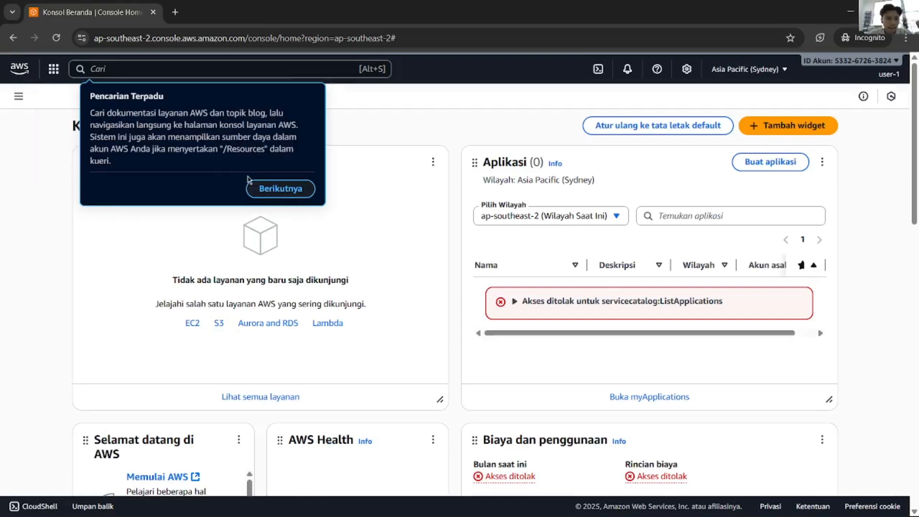
click(281, 188)
click(890, 161)
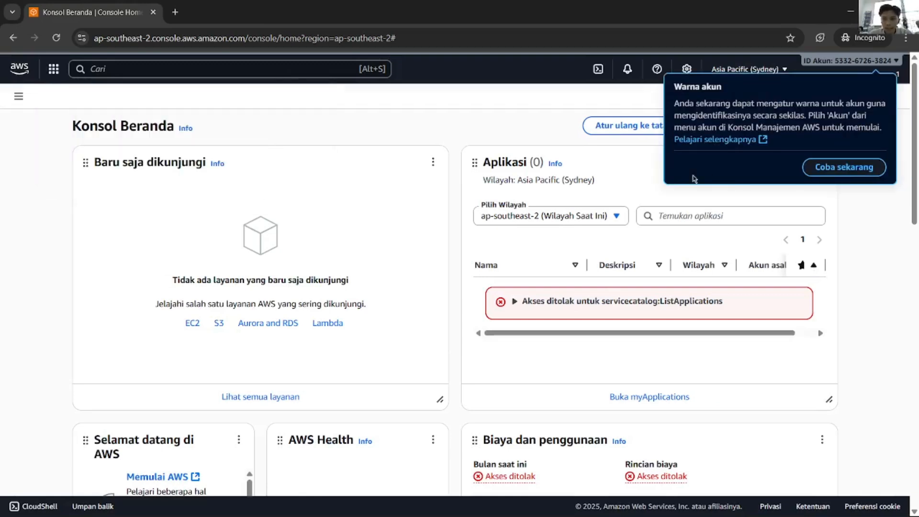
click(847, 164)
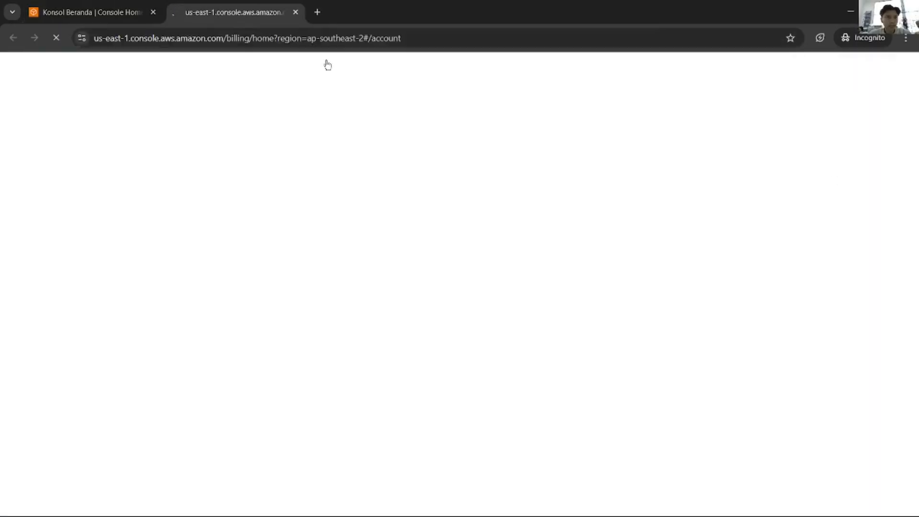
key(ctrl+w)
key(alt+Tab)
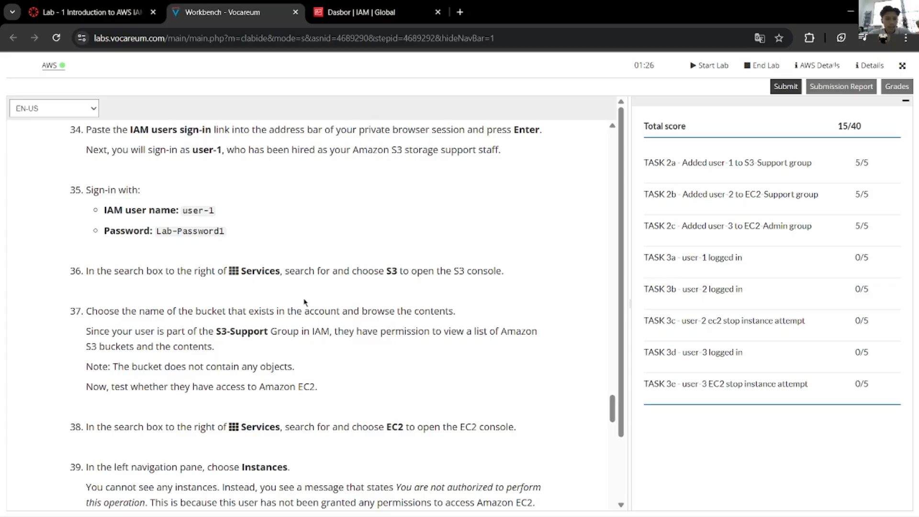
key(alt+Tab)
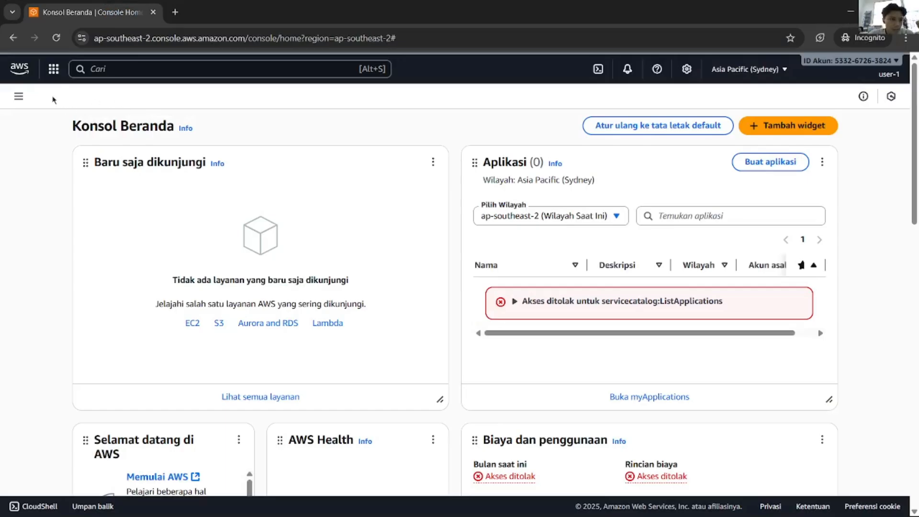
Step: Begin searching for S3 in the console search box
click(54, 68)
key(alt+Tab)
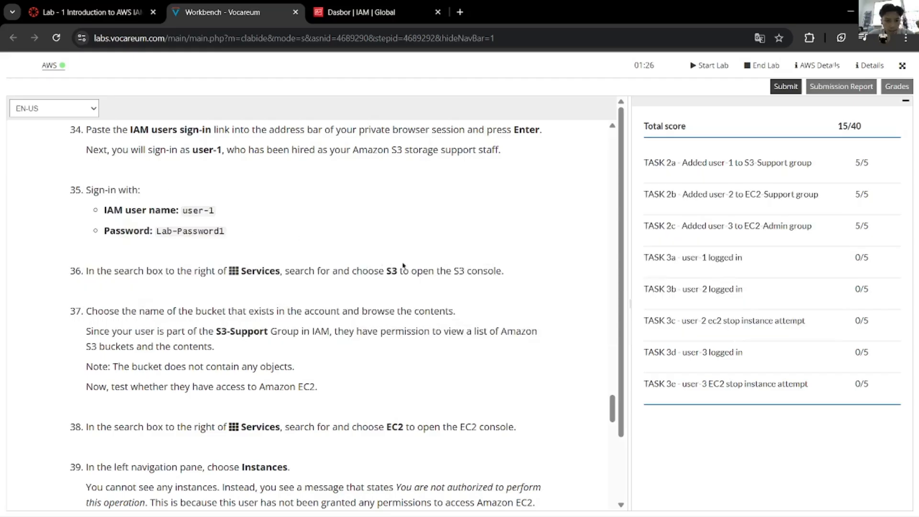
key(alt+Tab)
click(164, 70)
text(S3)
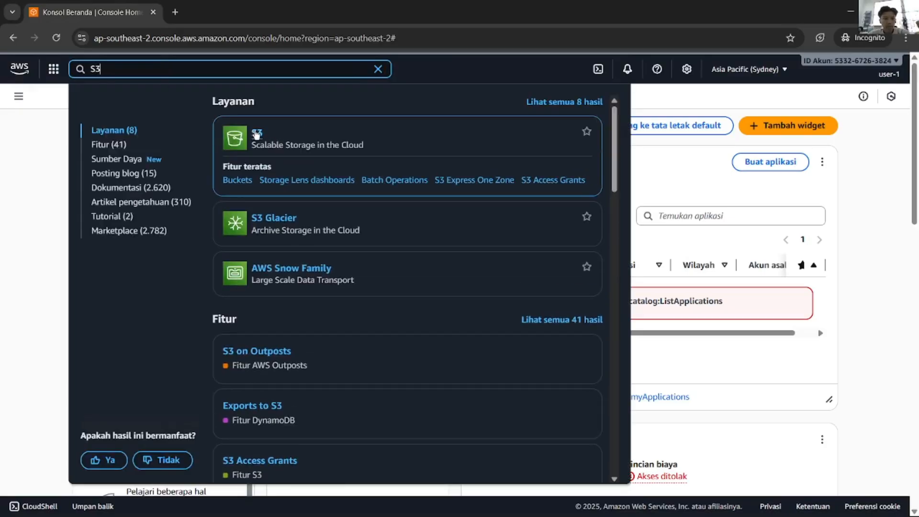
Step: Open the S3 console from the search results and review the lab instructions
click(254, 136)
key(alt+Tab)
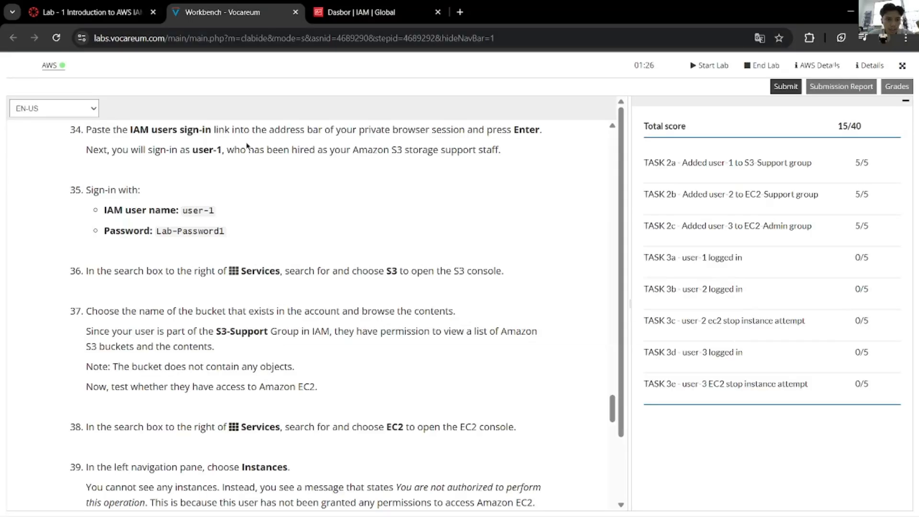
scroll(269, 237, down, 1)
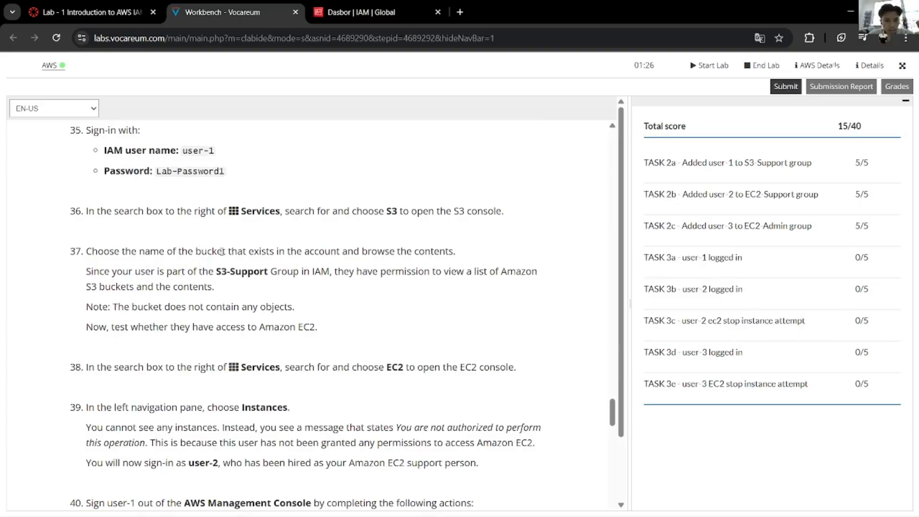
key(alt+Tab)
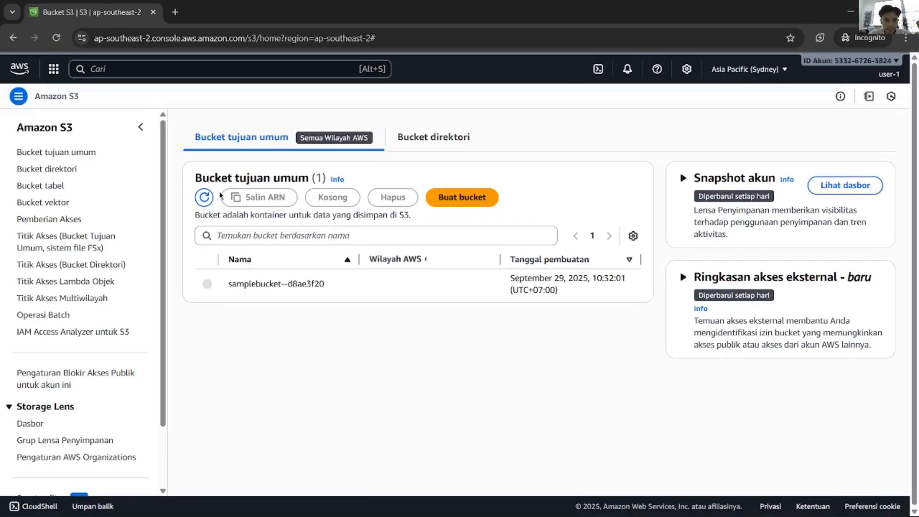
key(alt+Tab)
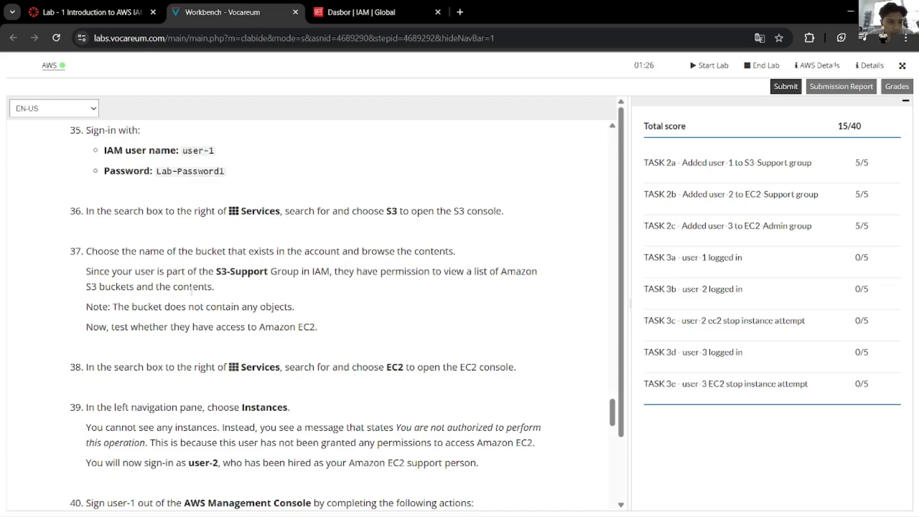
scroll(181, 285, up, 9)
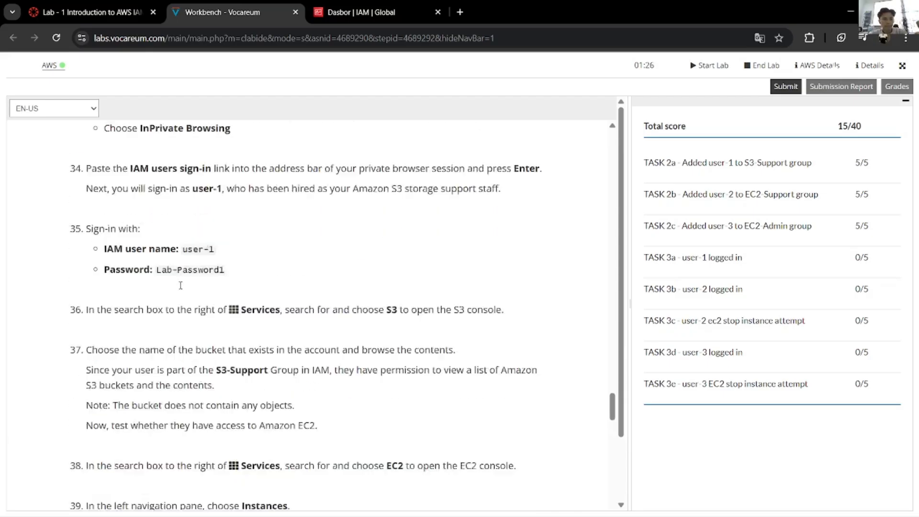
scroll(183, 287, up, 4)
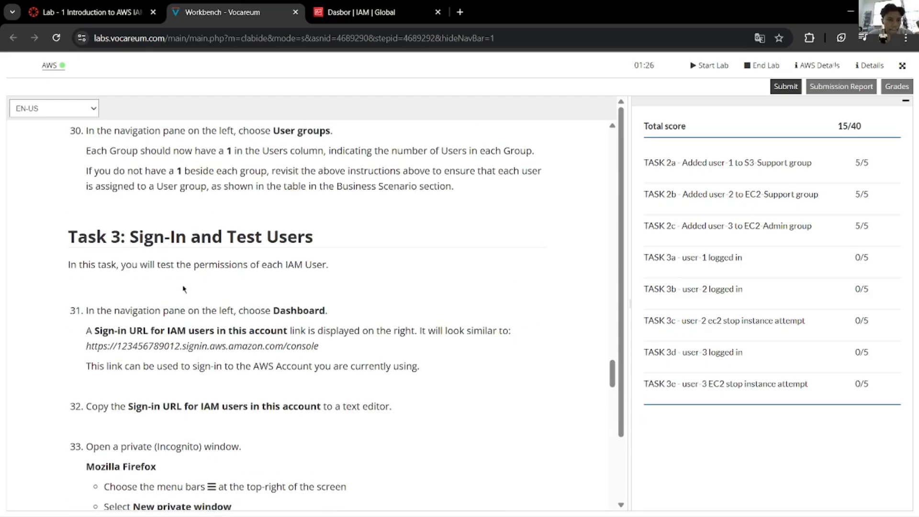
scroll(183, 288, down, 12)
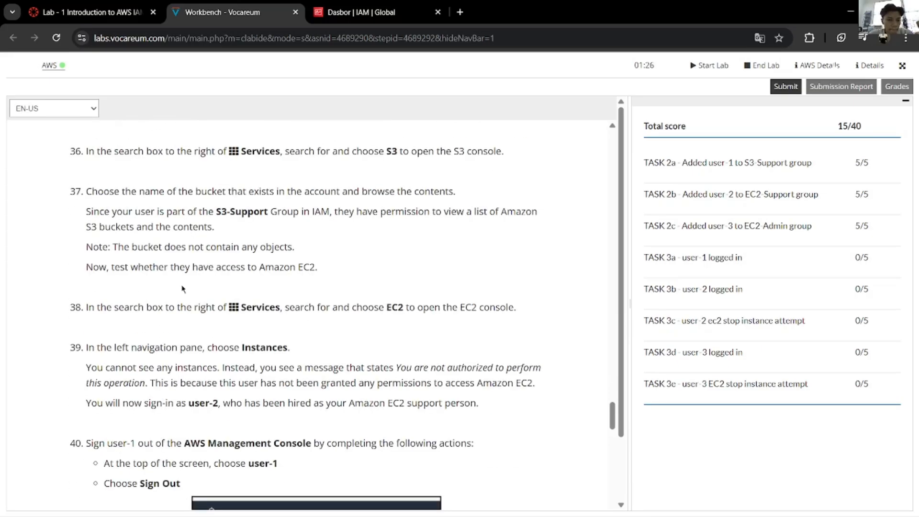
scroll(183, 289, up, 1)
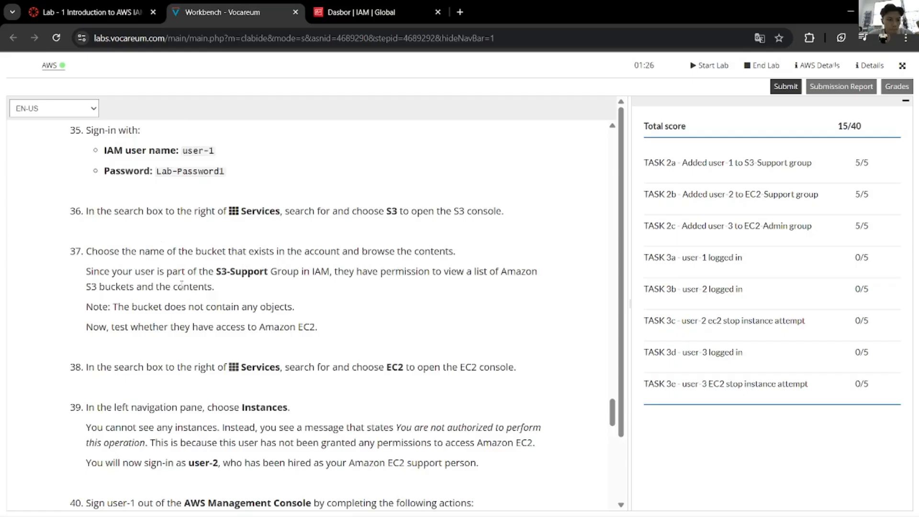
scroll(182, 285, down, 2)
scroll(182, 285, up, 2)
Step: Open the samplebucket--d8ae3f20 bucket from the S3 bucket list
key(alt+Tab)
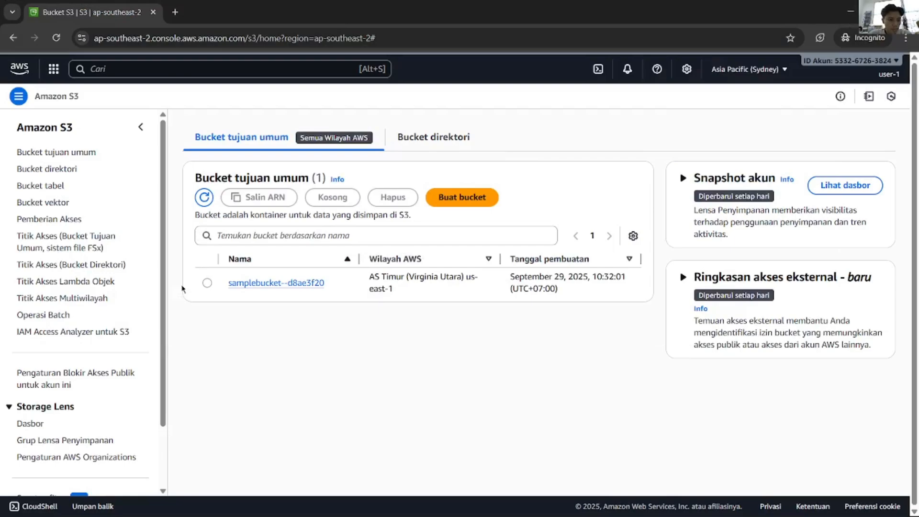
key(alt+Tab)
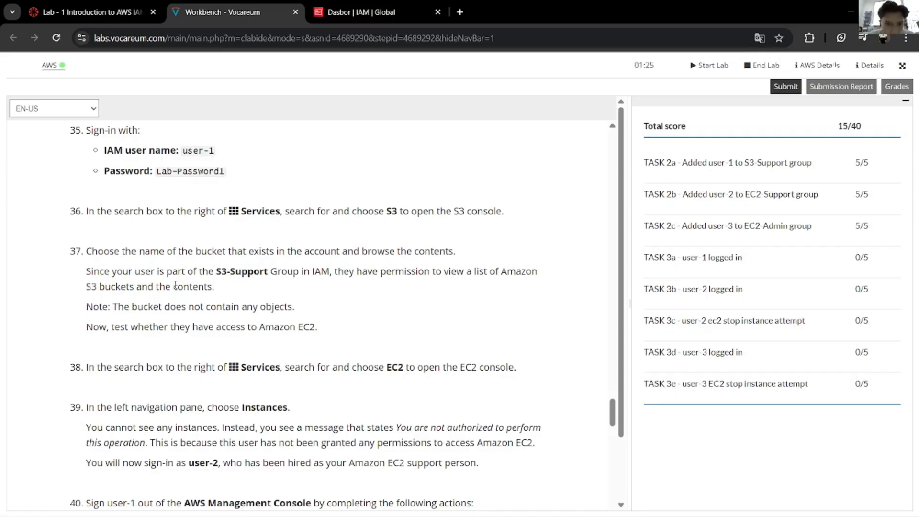
key(alt+Tab)
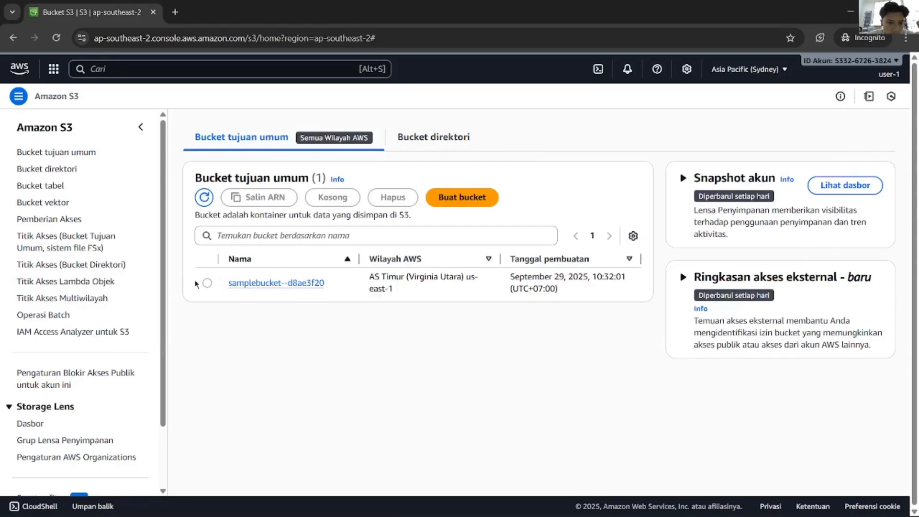
click(247, 284)
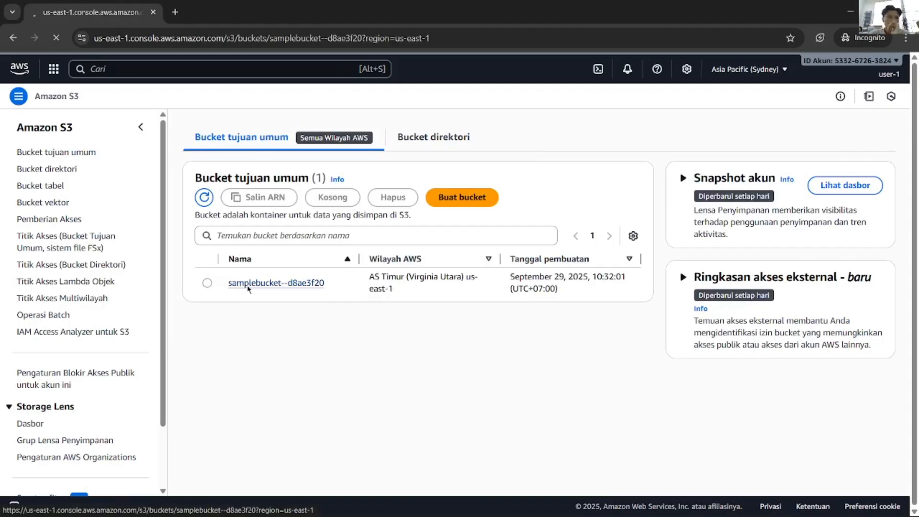
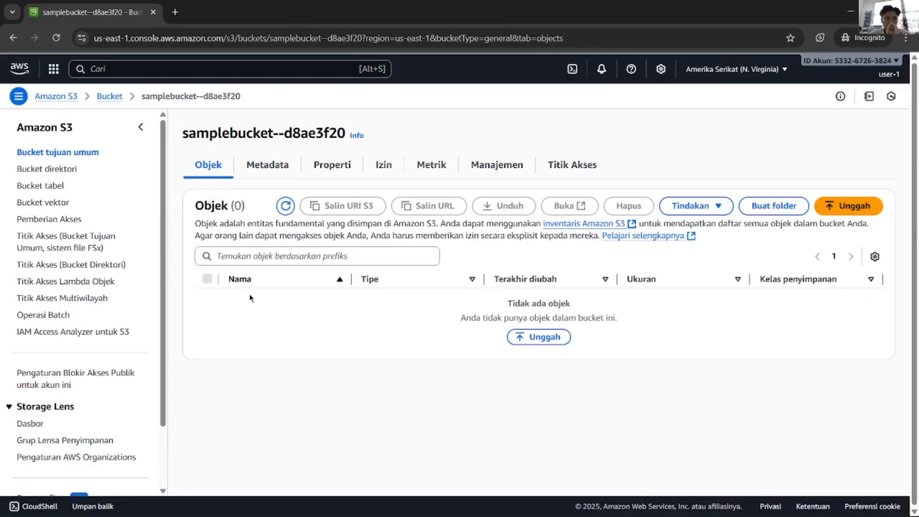
Step: Go back to the S3 bucket list and read the S3-Support permission notes in the lab instructions
key(alt+Left)
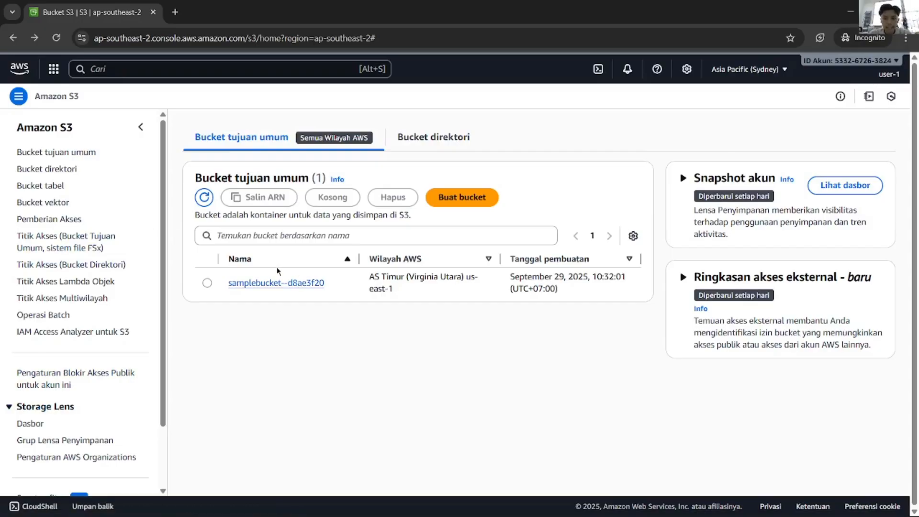
key(alt+Tab)
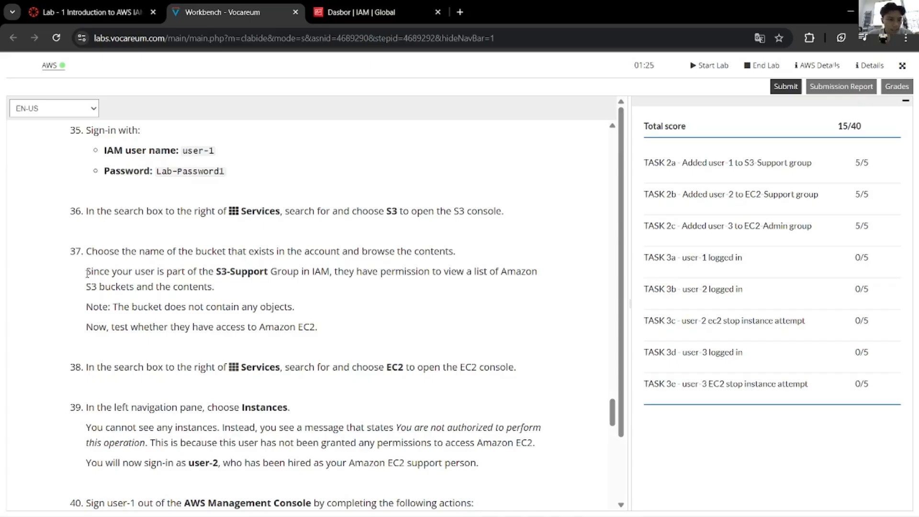
drag(87, 273, 244, 273)
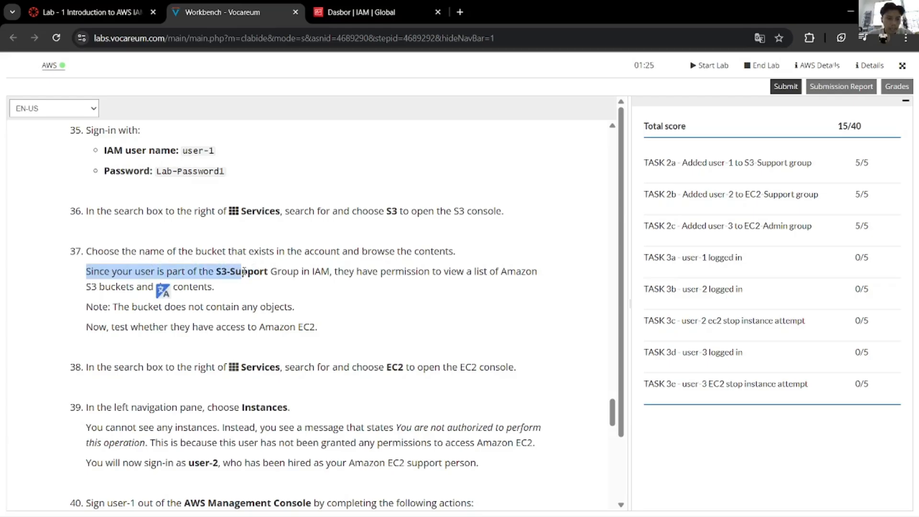
click(257, 299)
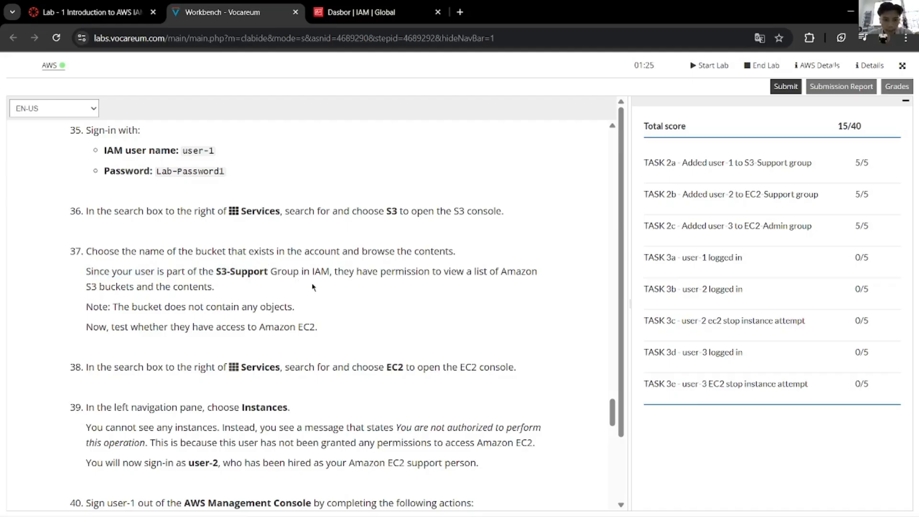
drag(338, 271, 152, 287)
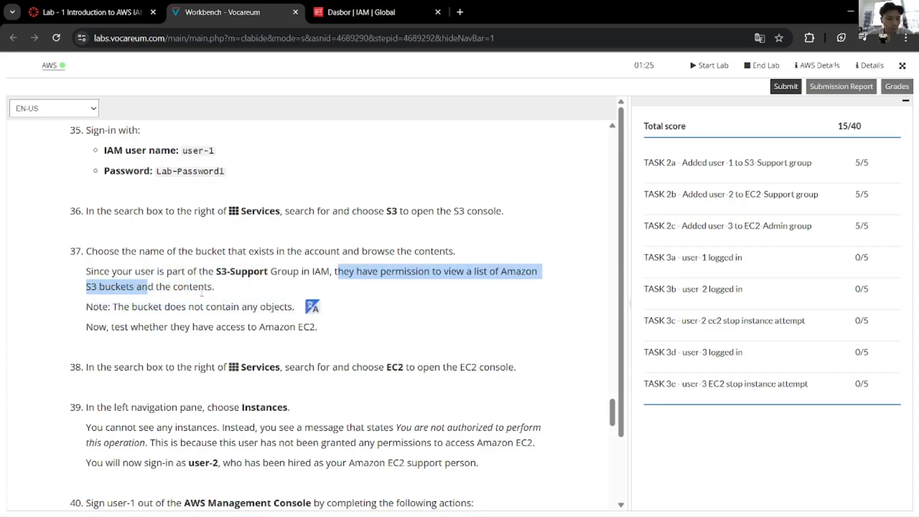
click(243, 297)
scroll(240, 306, down, 3)
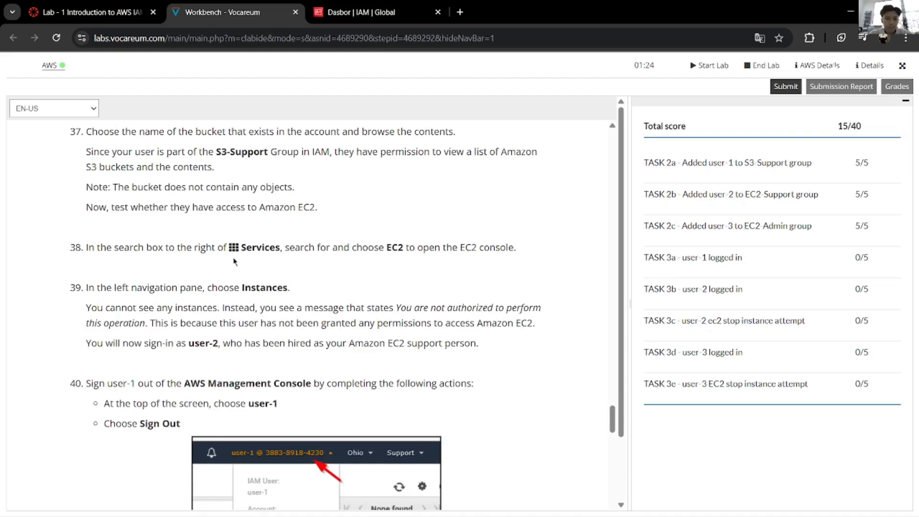
key(alt+Tab)
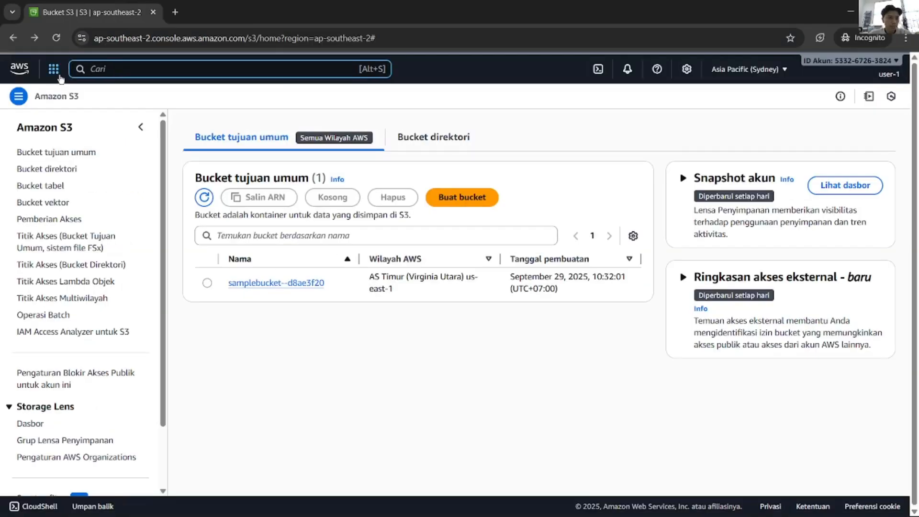
Step: Search for EC2 in the services search and open the EC2 console
click(54, 68)
click(139, 72)
text(E)
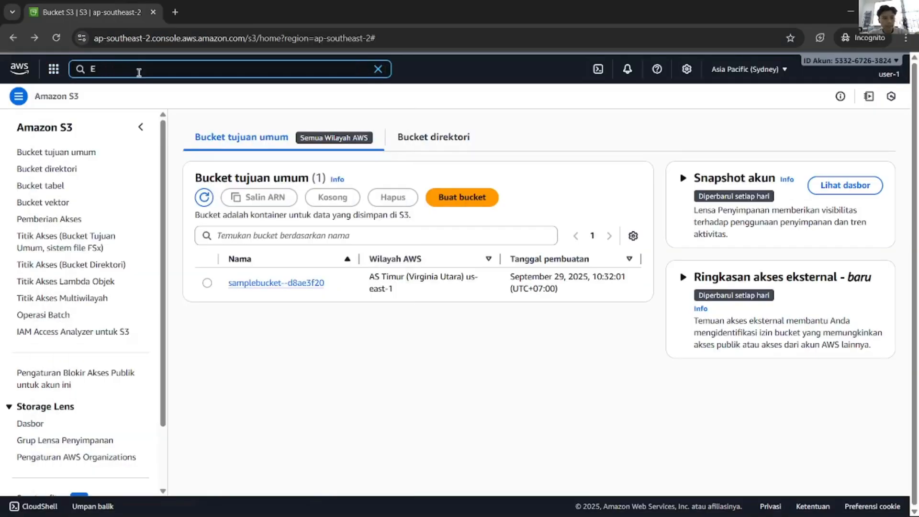
text(C2)
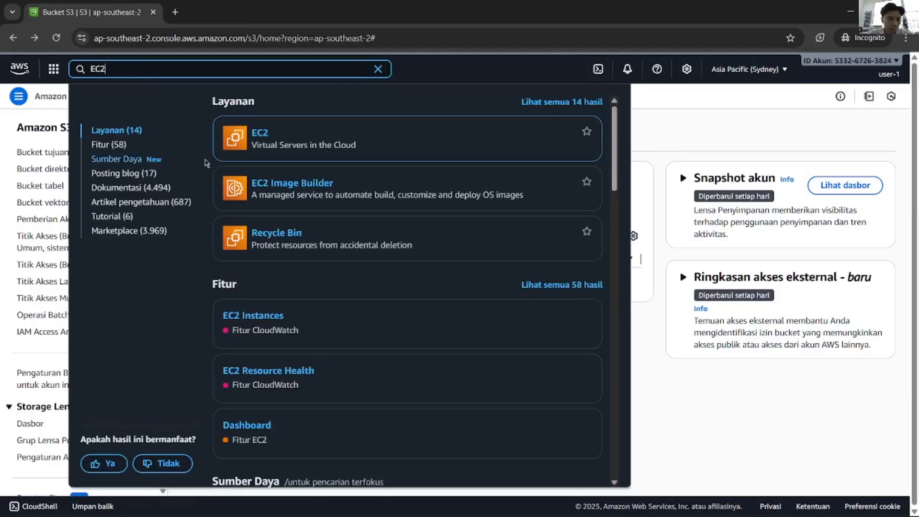
click(261, 130)
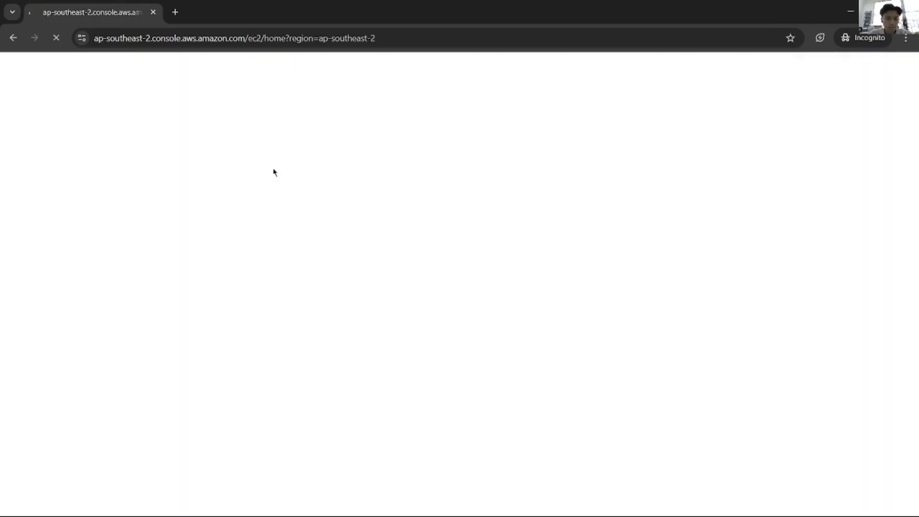
key(alt+Tab)
key(alt+Tab)
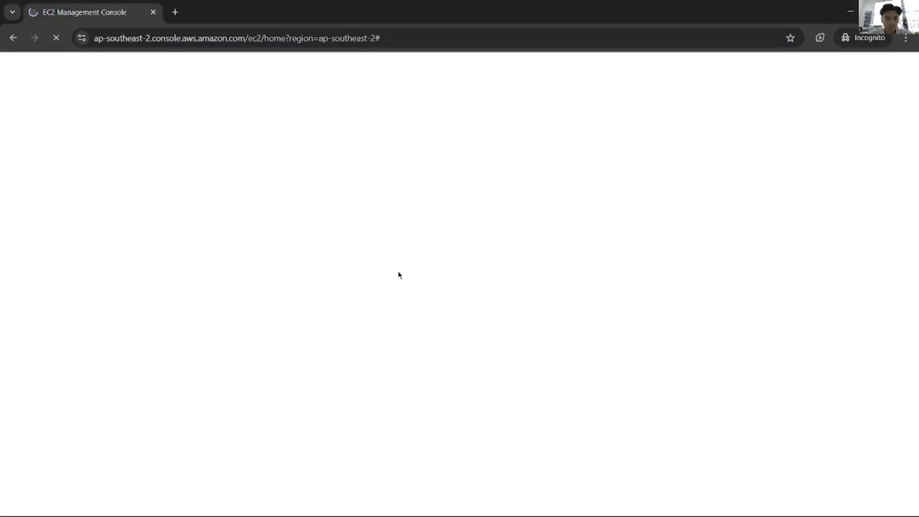
key(alt+Tab)
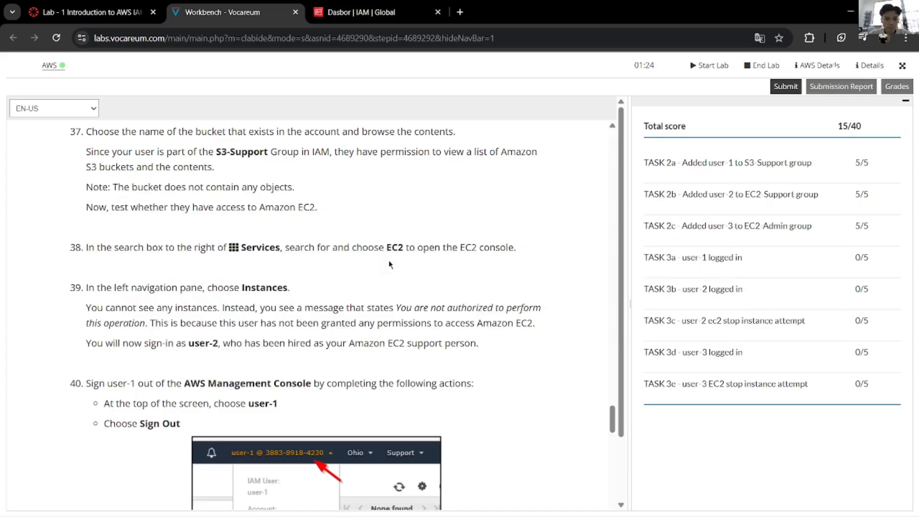
Step: Review the EC2 dashboard's API error messages against the lab instructions
key(alt+Tab)
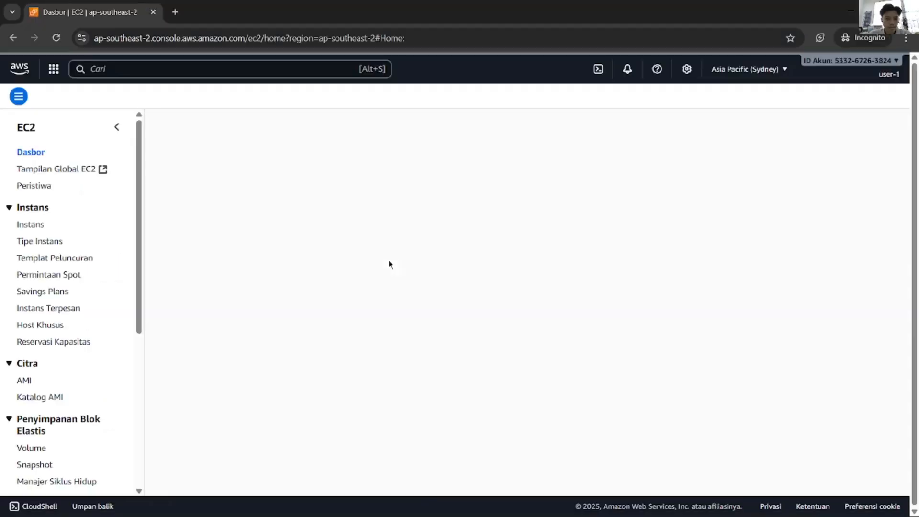
scroll(389, 264, down, 10)
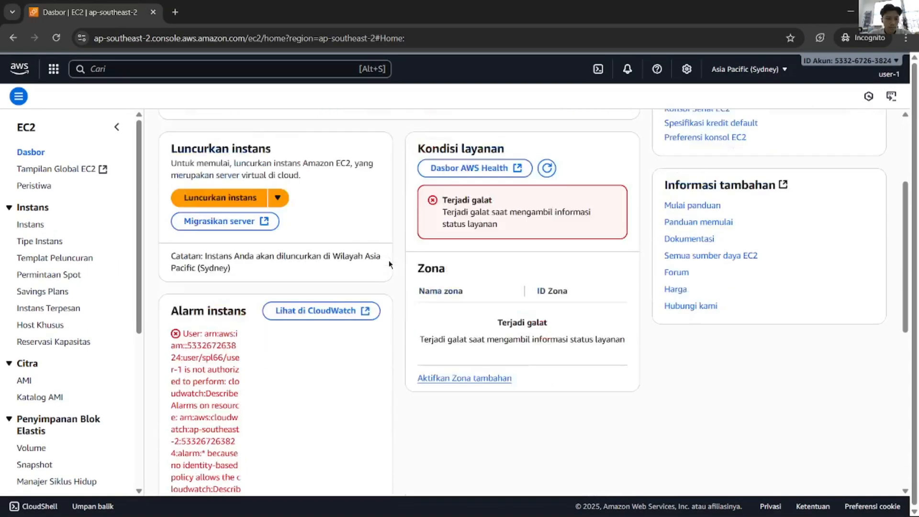
scroll(389, 263, down, 2)
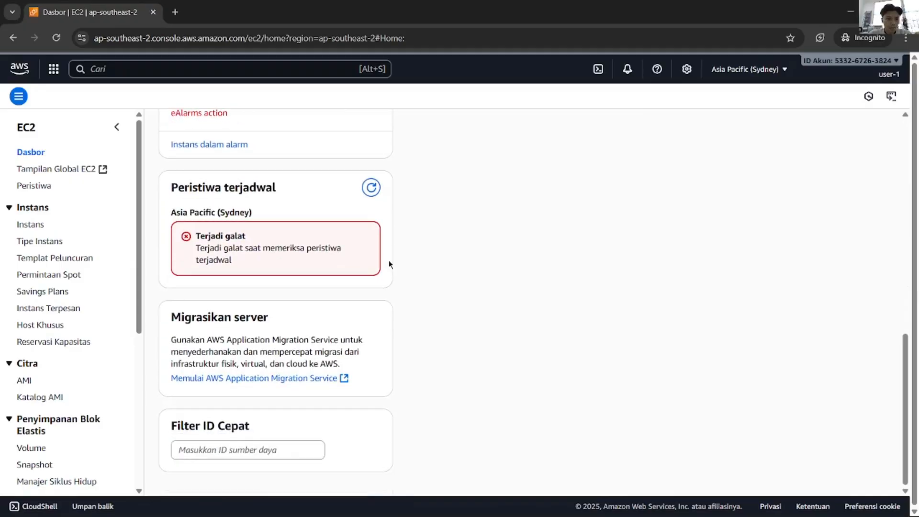
scroll(389, 263, up, 12)
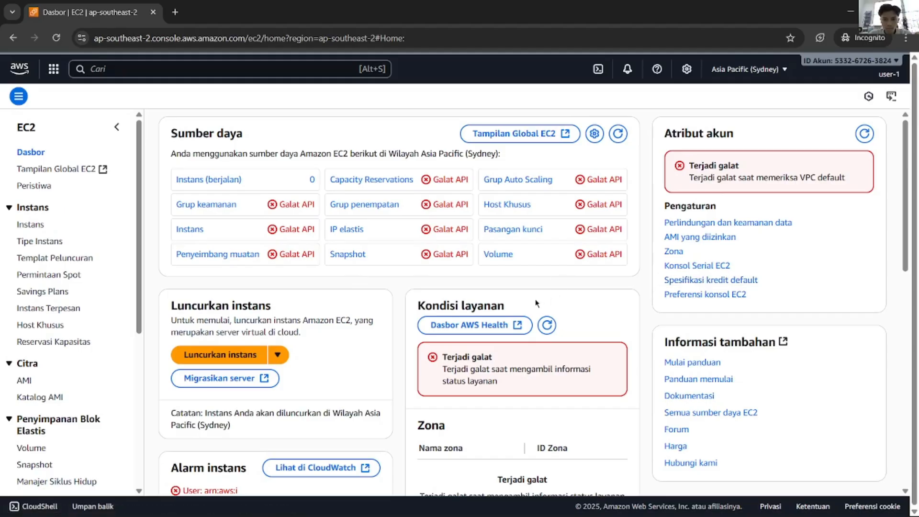
key(alt+Tab)
scroll(508, 288, down, 1)
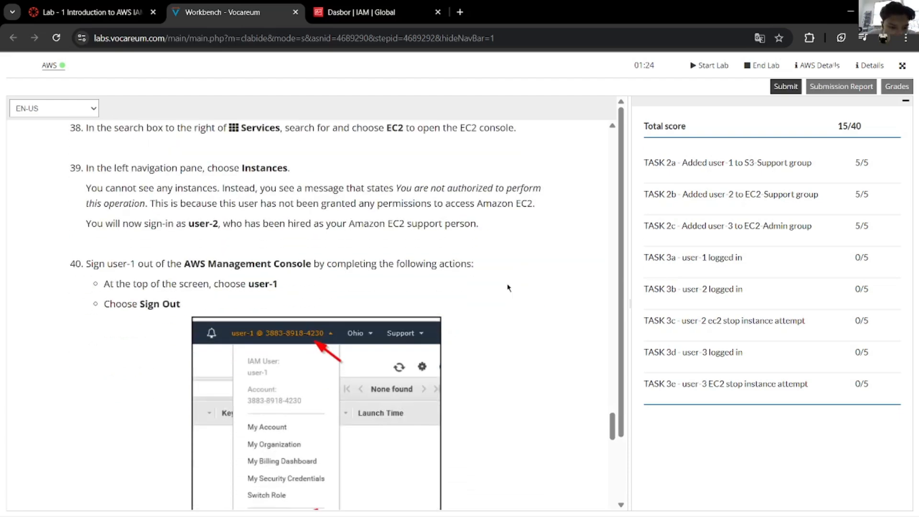
scroll(508, 287, up, 3)
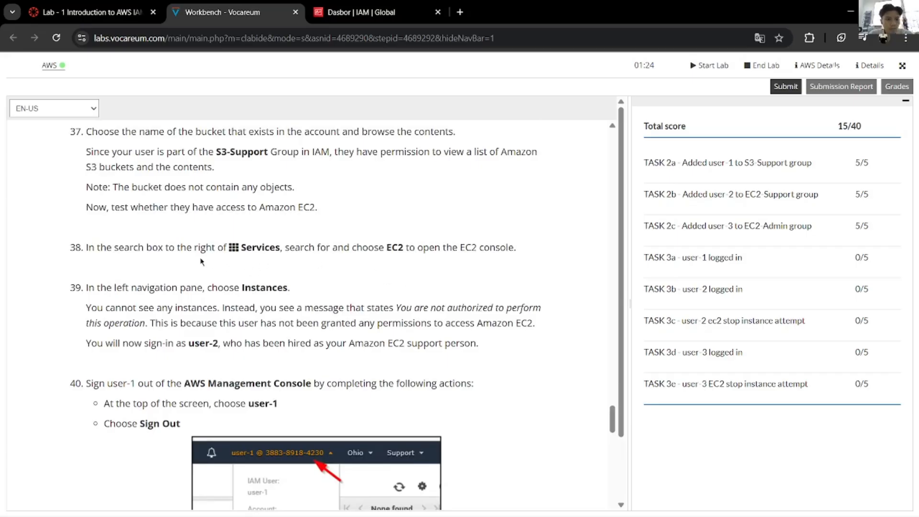
key(alt+Tab)
key(alt+Tab)
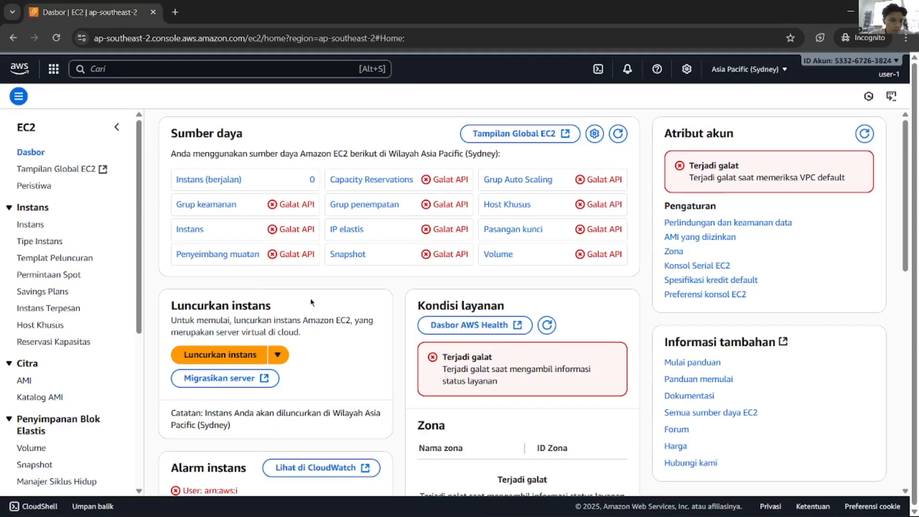
Step: Open EC2 Instances and confirm user-1 is not authorized for ec2:DescribeInstances
click(43, 226)
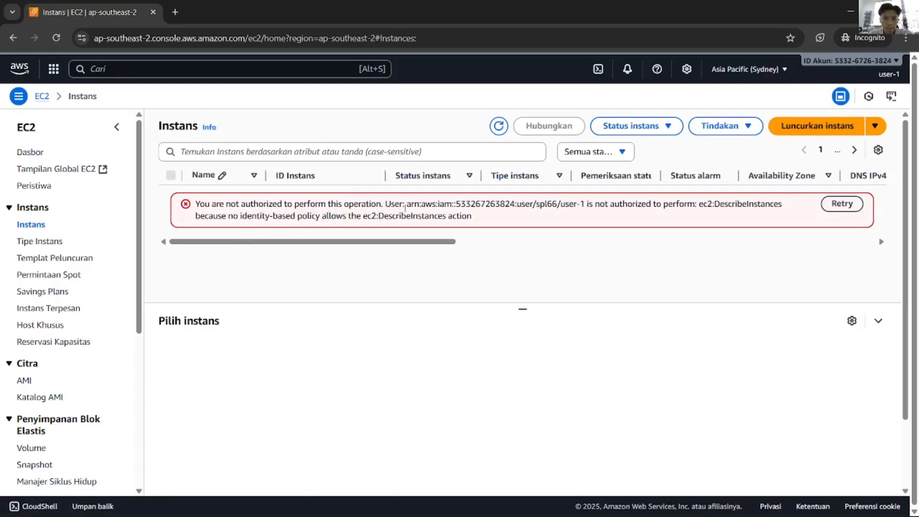
drag(475, 219, 196, 209)
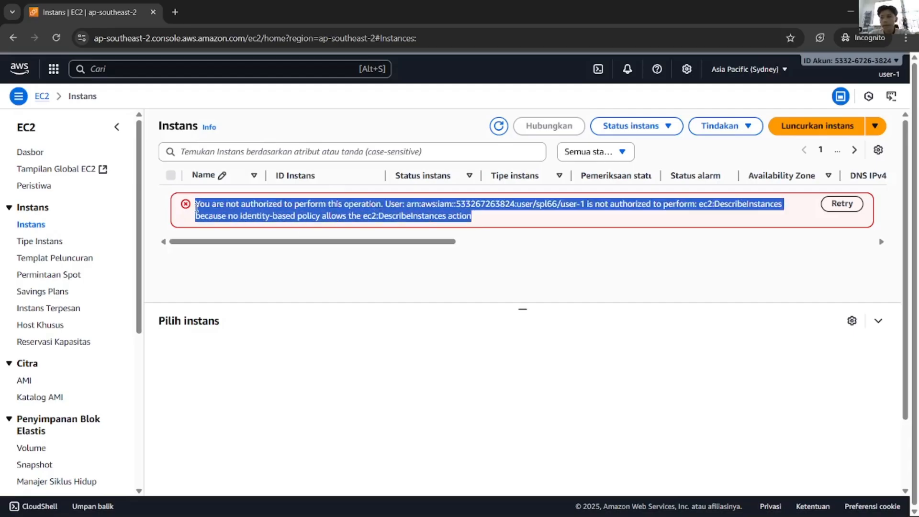
click(372, 267)
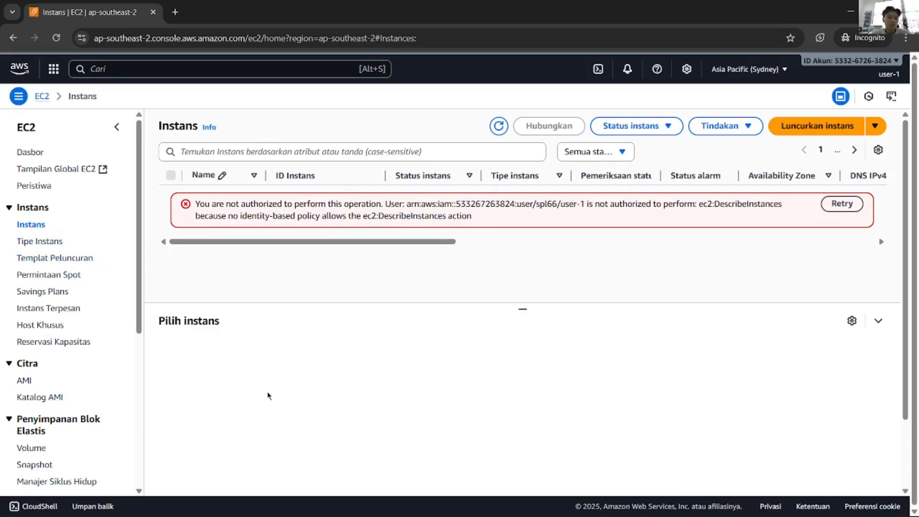
key(alt+Tab)
scroll(241, 323, up, 3)
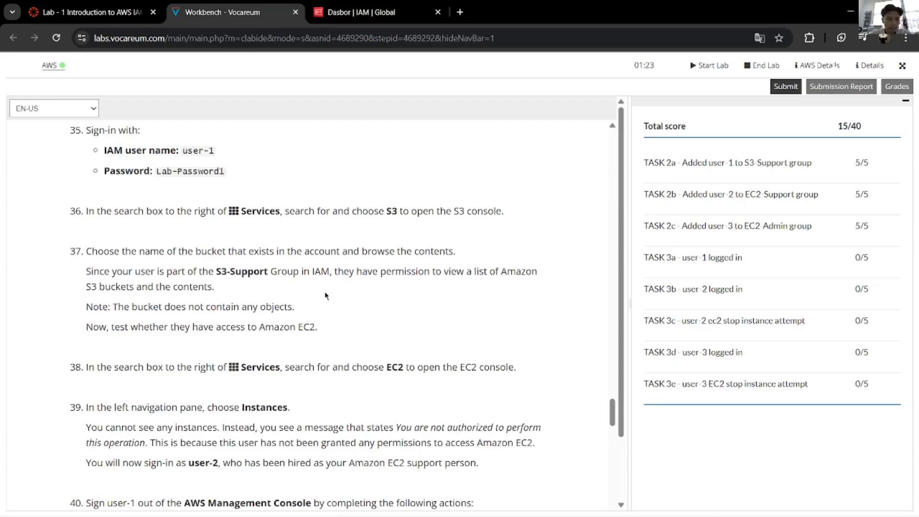
scroll(325, 295, down, 4)
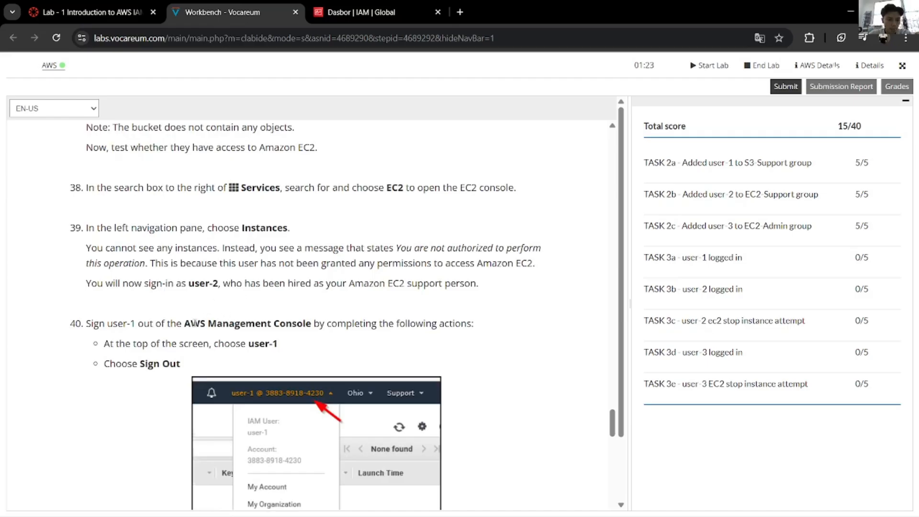
scroll(194, 325, down, 3)
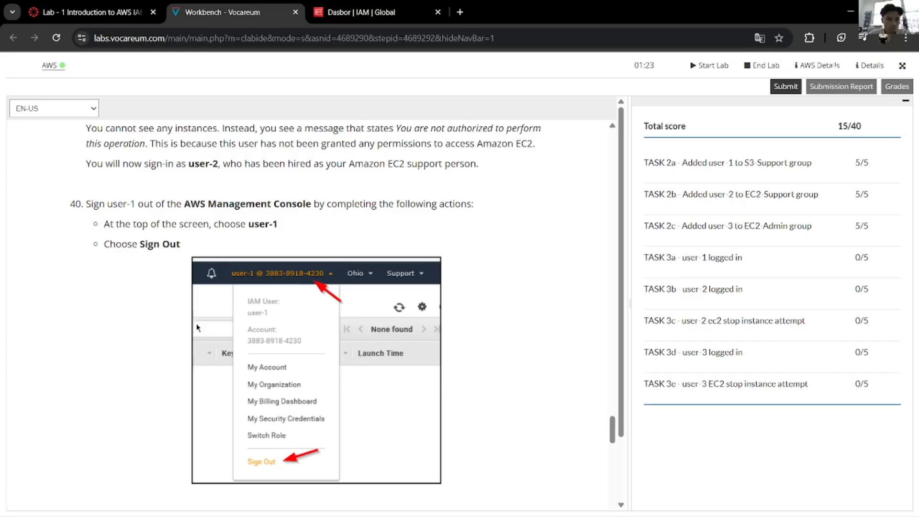
key(alt+Tab)
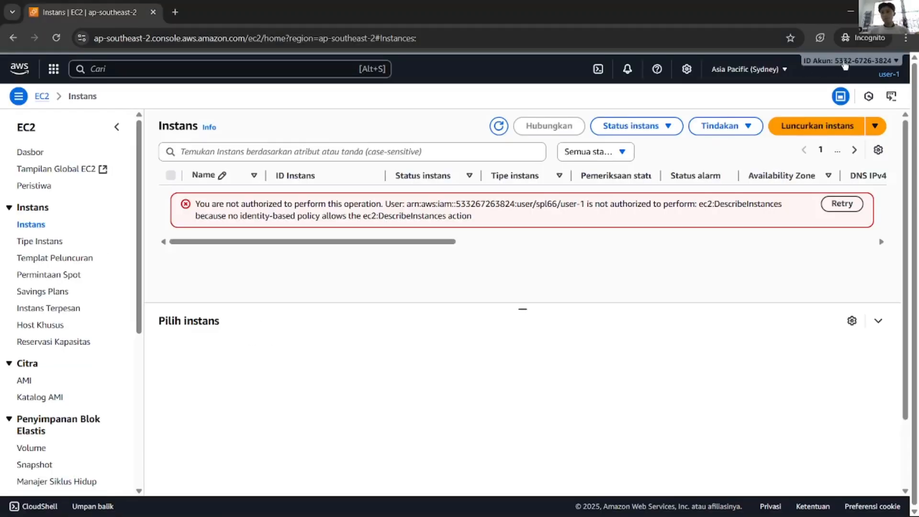
Step: Sign user-1 out of the console and check the lab's next sign-in step
click(859, 67)
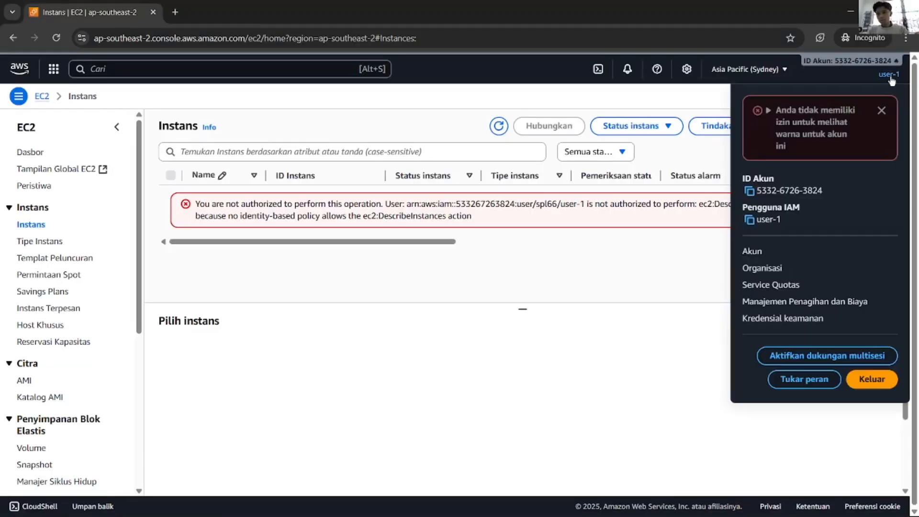
click(877, 386)
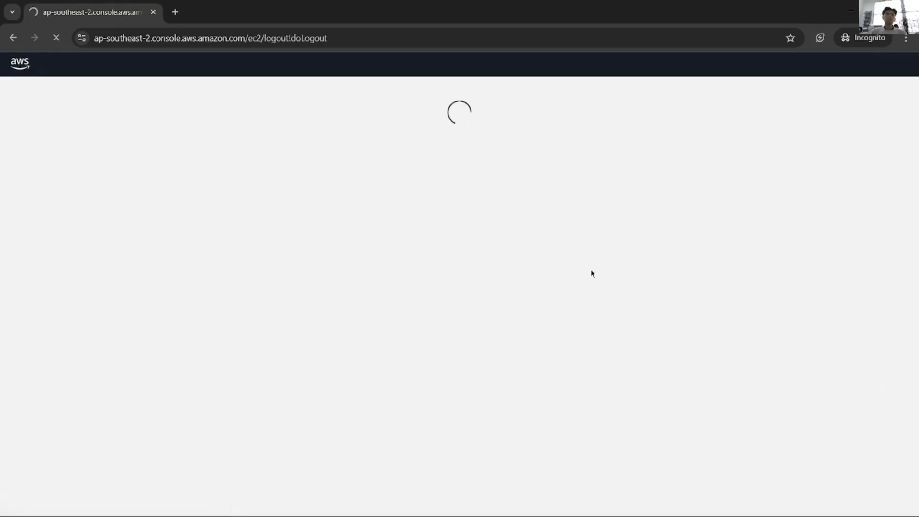
key(alt+Tab)
scroll(483, 218, down, 5)
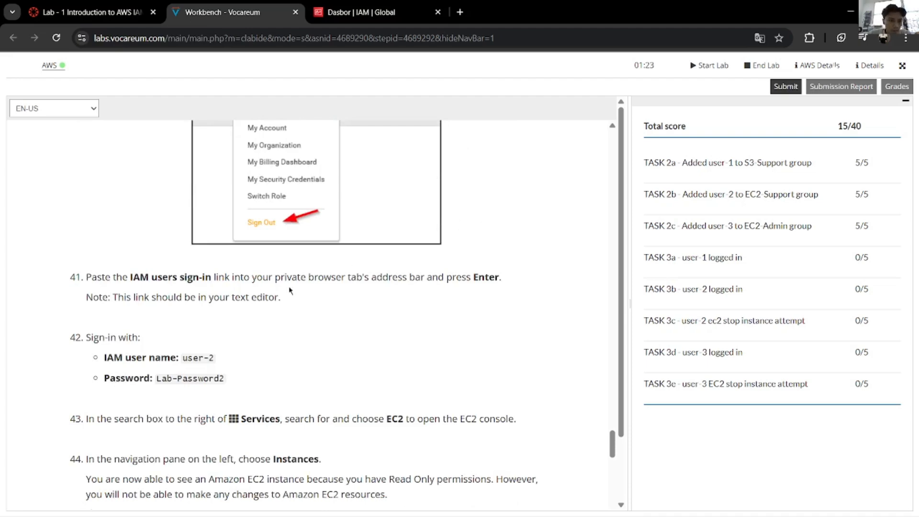
scroll(289, 290, up, 5)
scroll(306, 288, down, 2)
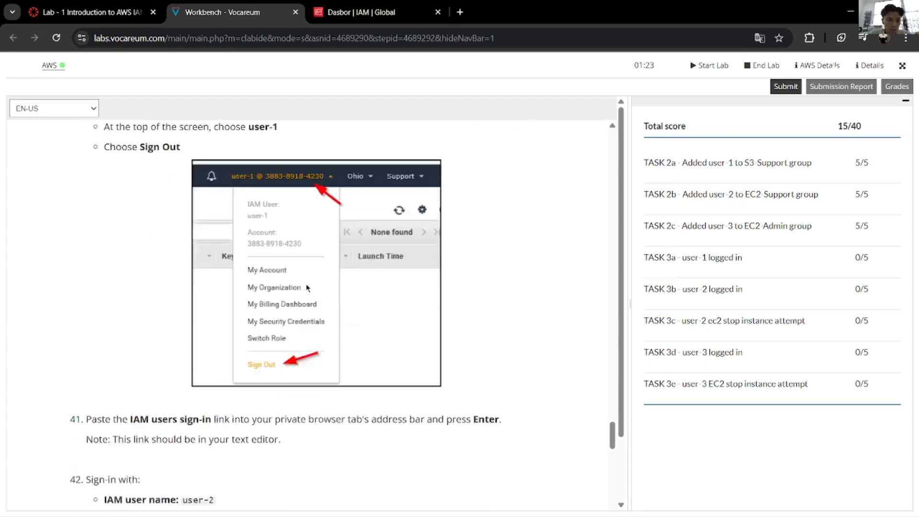
scroll(306, 287, down, 2)
scroll(210, 381, up, 6)
scroll(210, 380, down, 7)
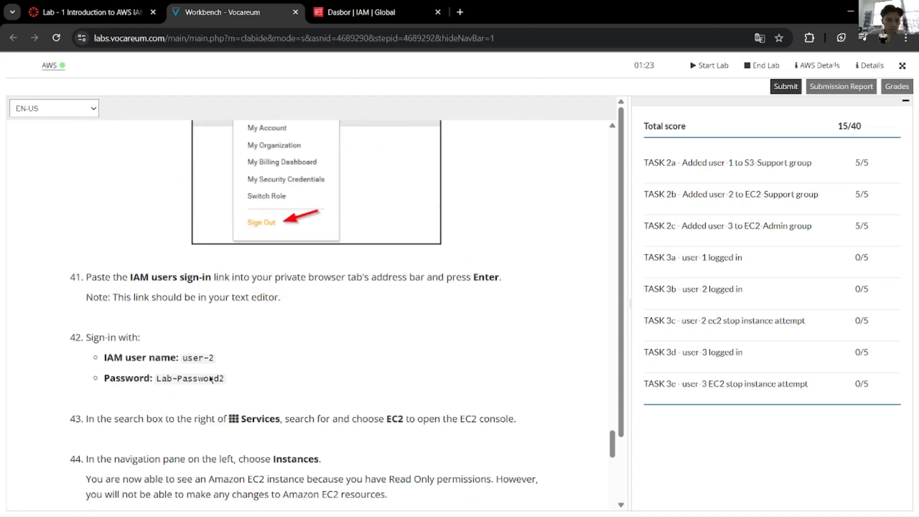
key(alt+Tab)
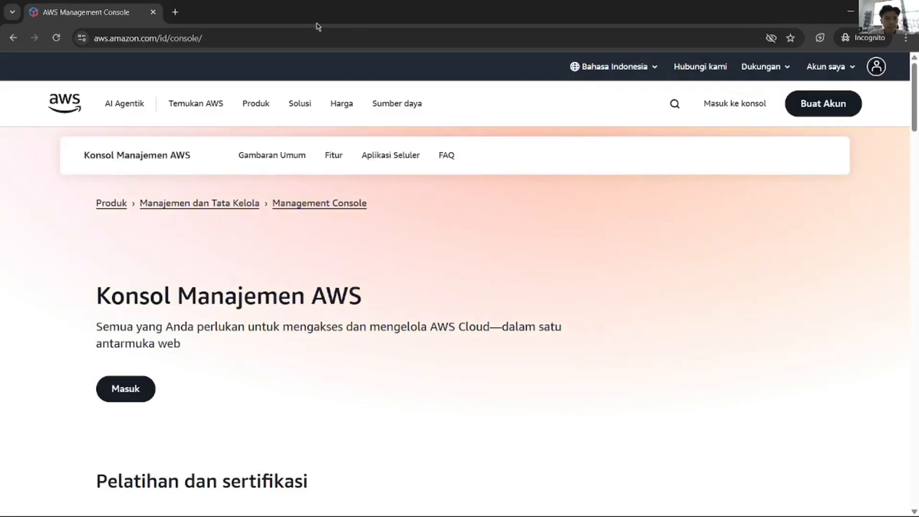
key(alt+Tab)
key(alt+Tab)
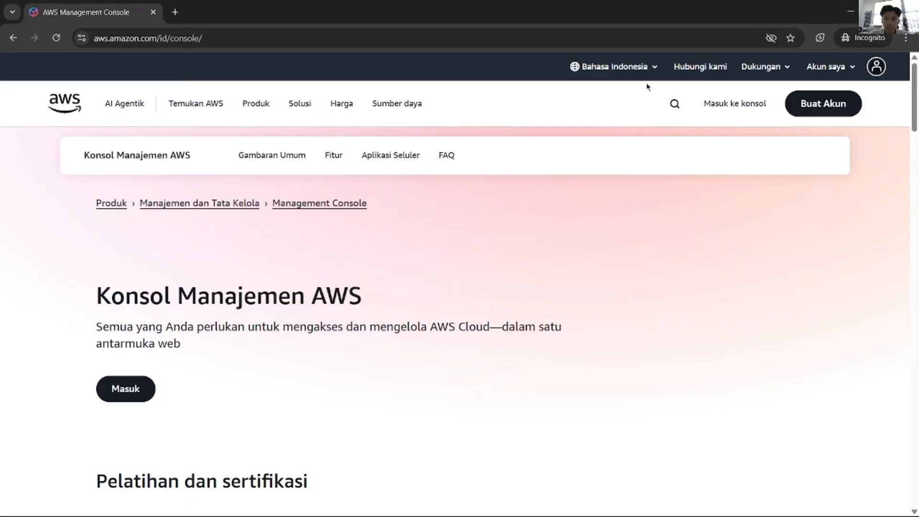
Step: Sign in as IAM user user-2 with the lab password copied from the instructions
click(765, 105)
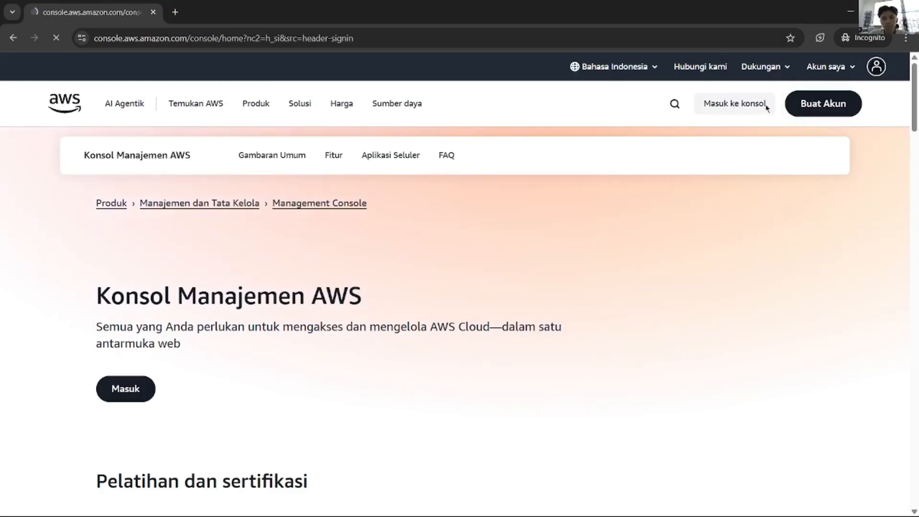
key(alt+Tab)
key(alt+Tab)
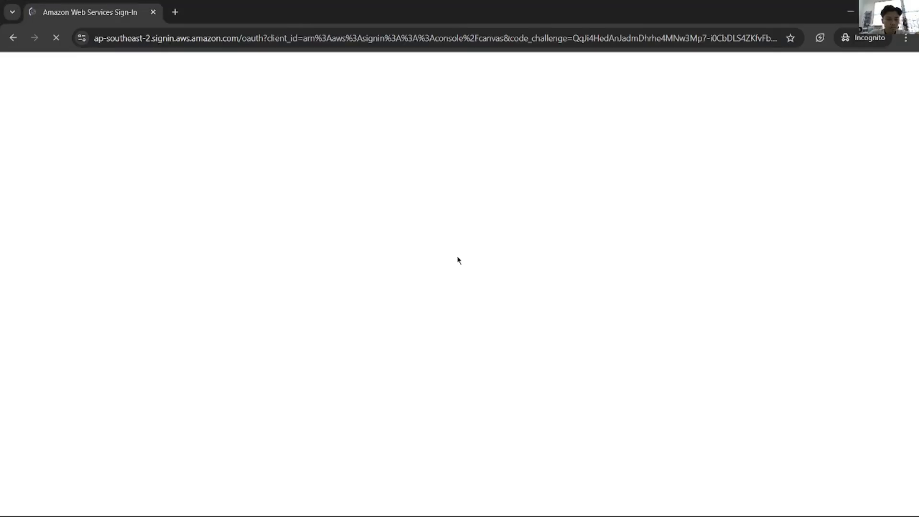
key(alt+Tab)
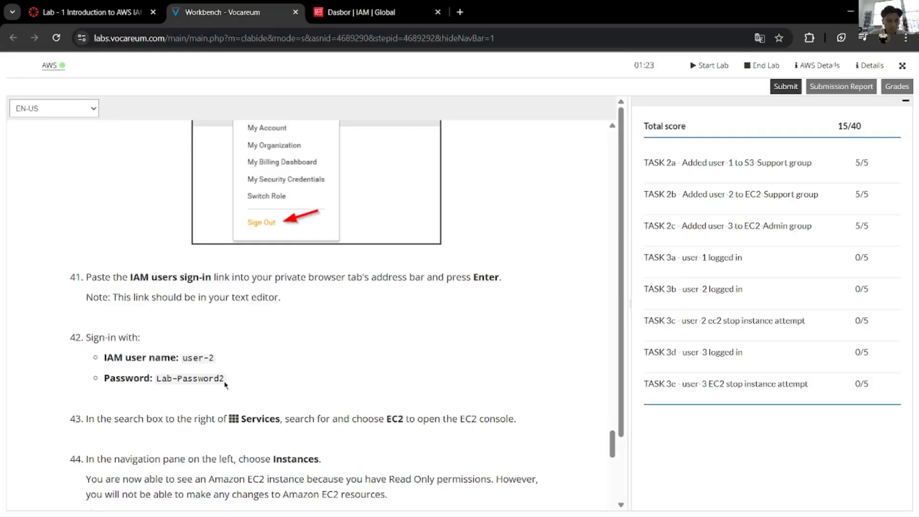
drag(225, 385, 156, 379)
key(alt+Tab)
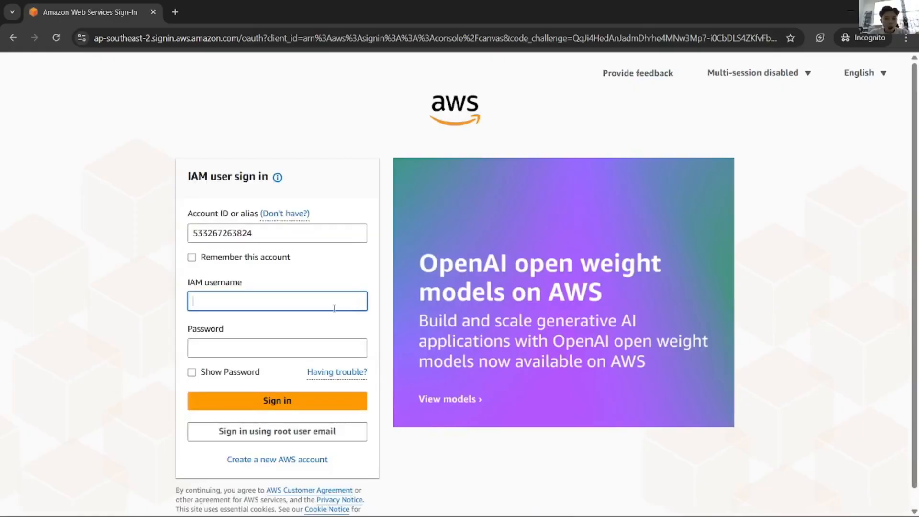
text(user)
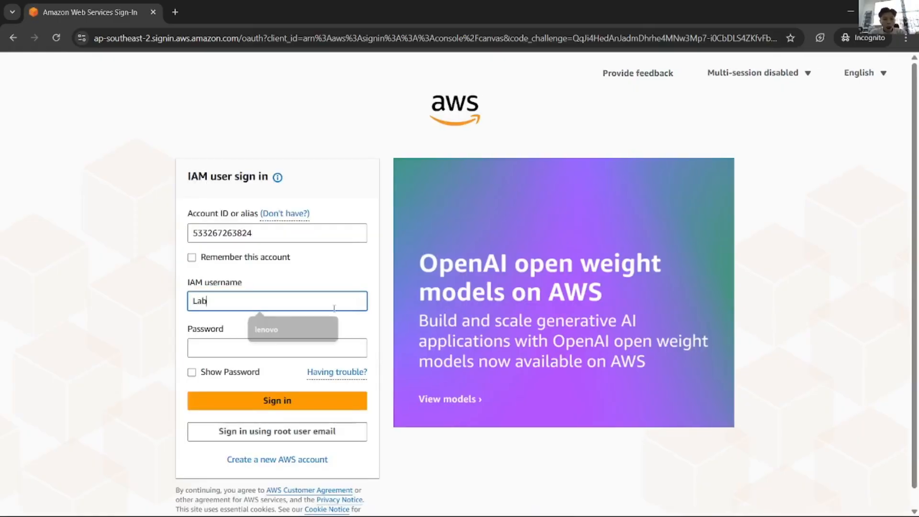
key(alt+Tab)
key(alt+Tab)
key(BackSpace)
key(BackSpace)
key(BackSpace)
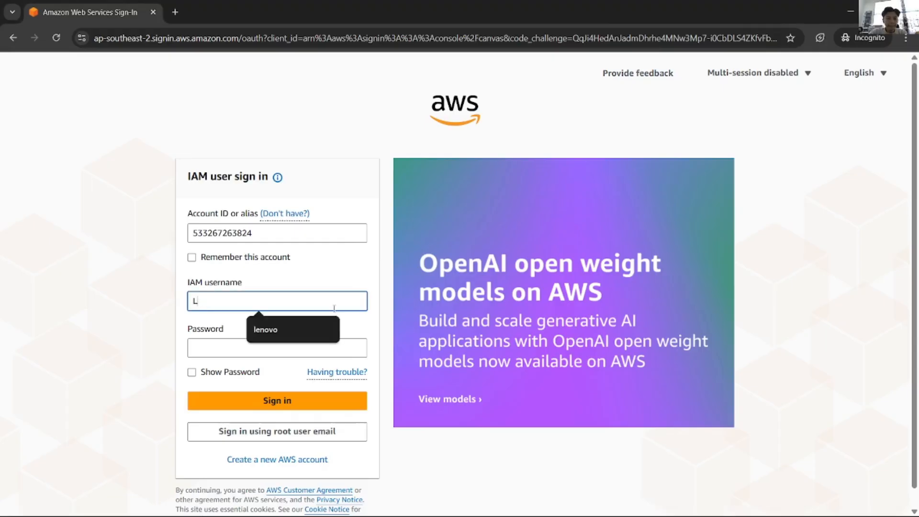
text(user-2)
key(Tab)
key(ctrl+v)
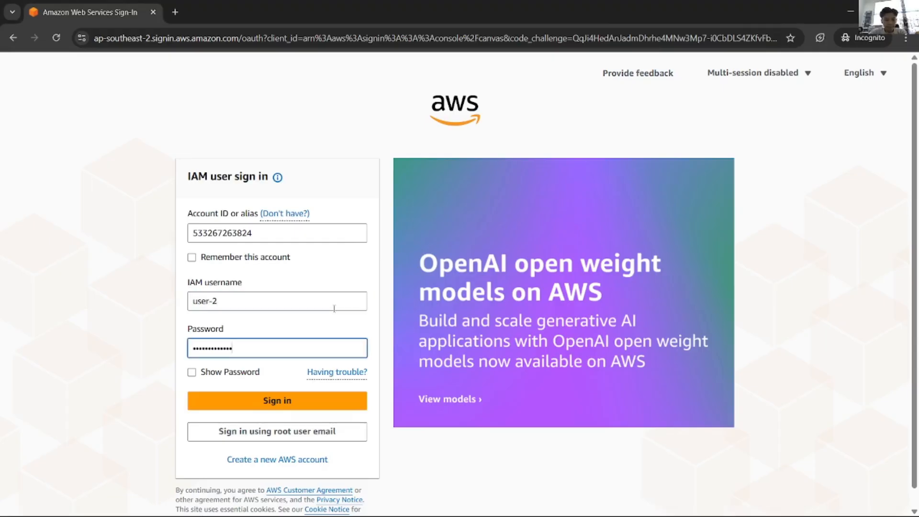
key(Return)
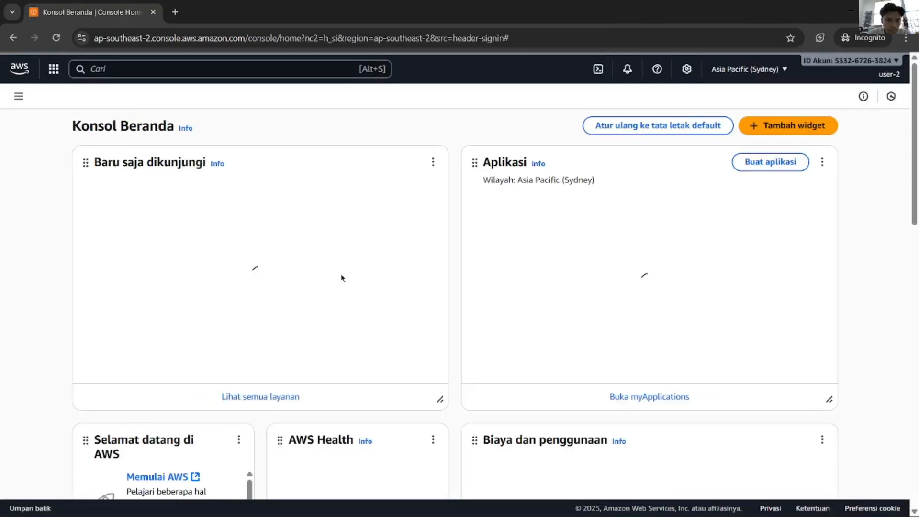
Step: As user-2, open the EC2 console and its Instances list for Sydney
key(alt+Tab)
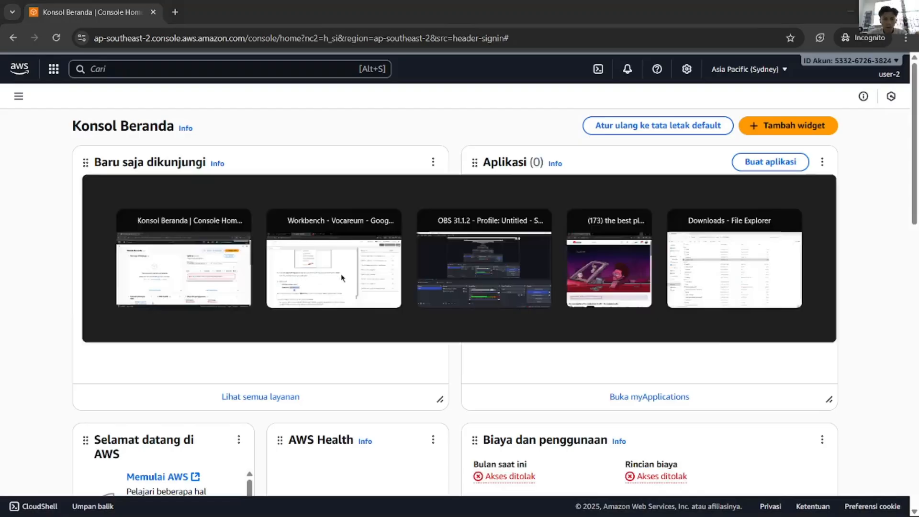
scroll(342, 348, down, 5)
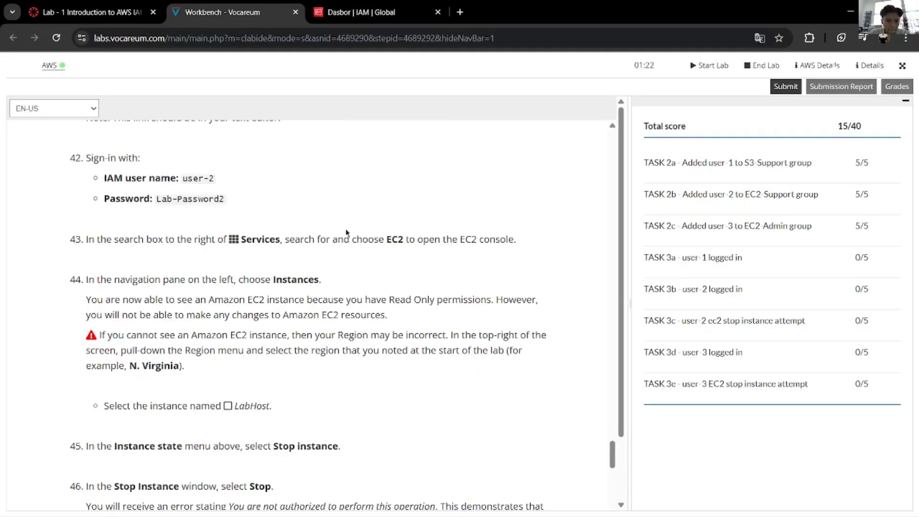
key(alt+Tab)
click(182, 70)
text(EC)
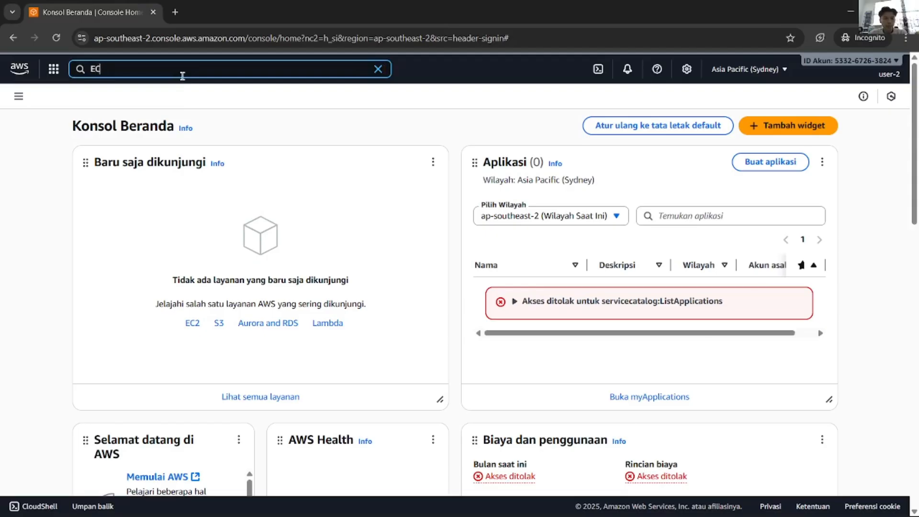
text(2)
click(265, 136)
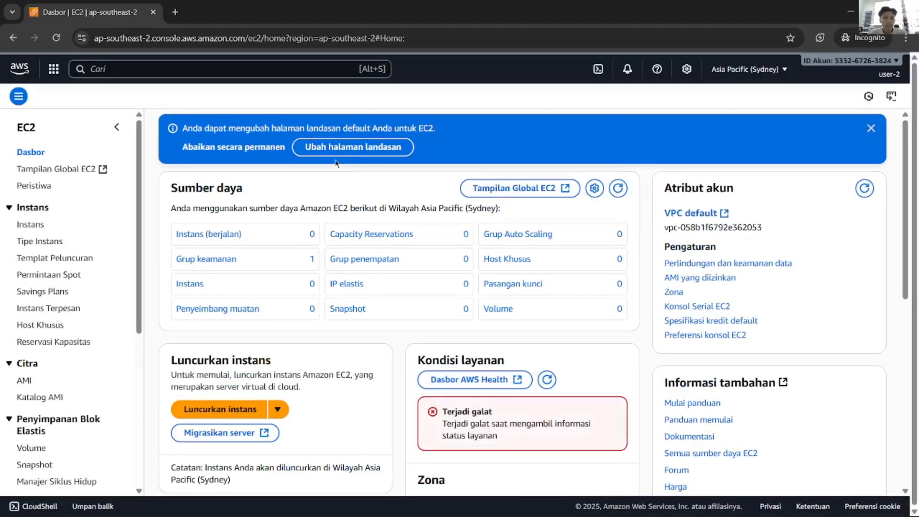
key(alt+Tab)
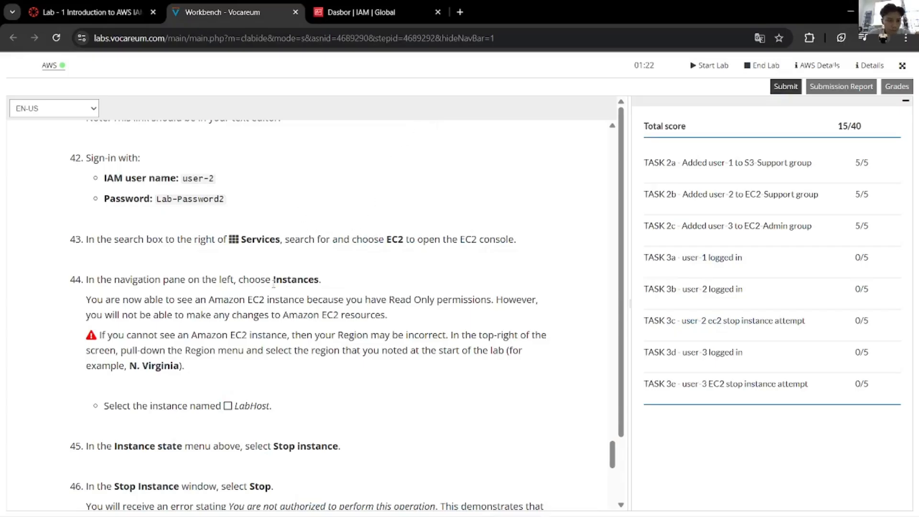
key(alt+Tab)
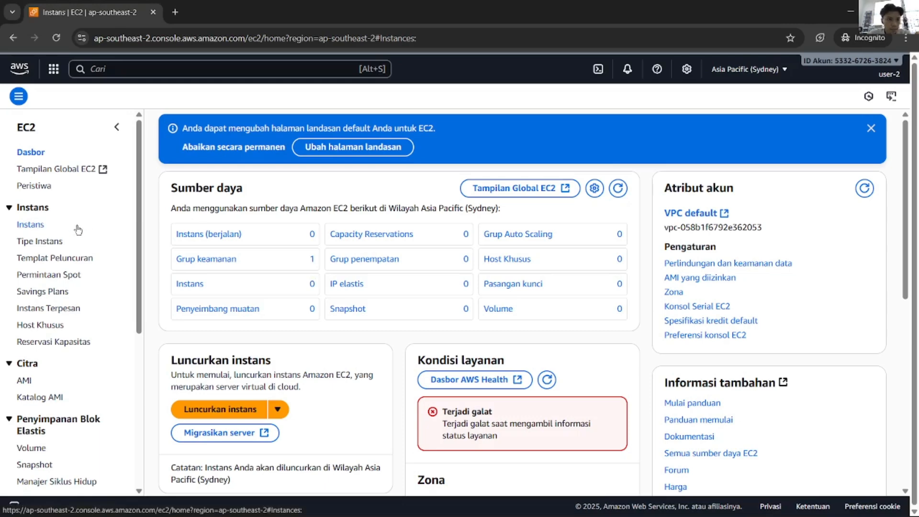
click(31, 225)
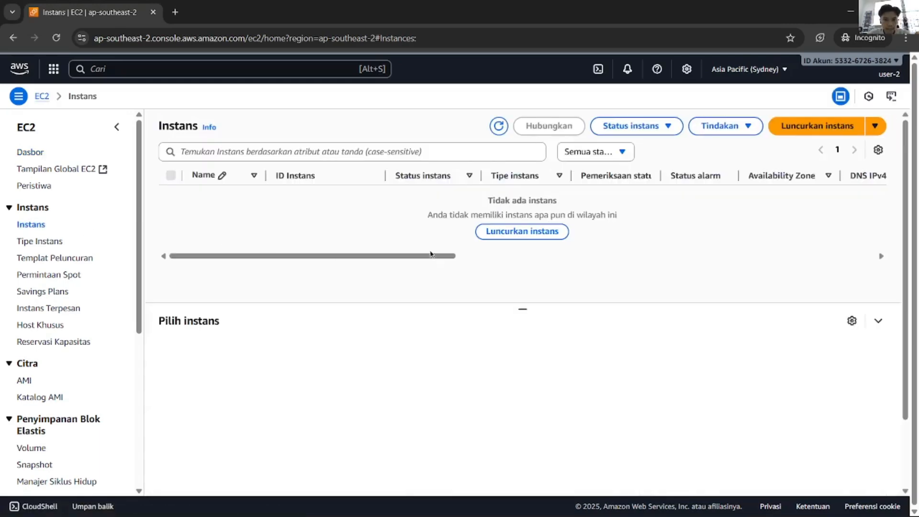
Step: Check the lab instructions, then open and close the instance status filter
key(alt+Tab)
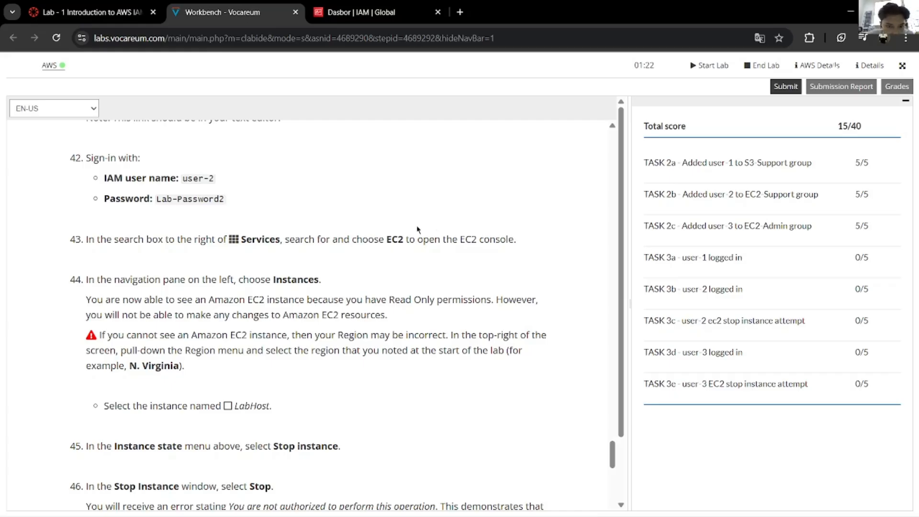
right_click(160, 327)
click(115, 346)
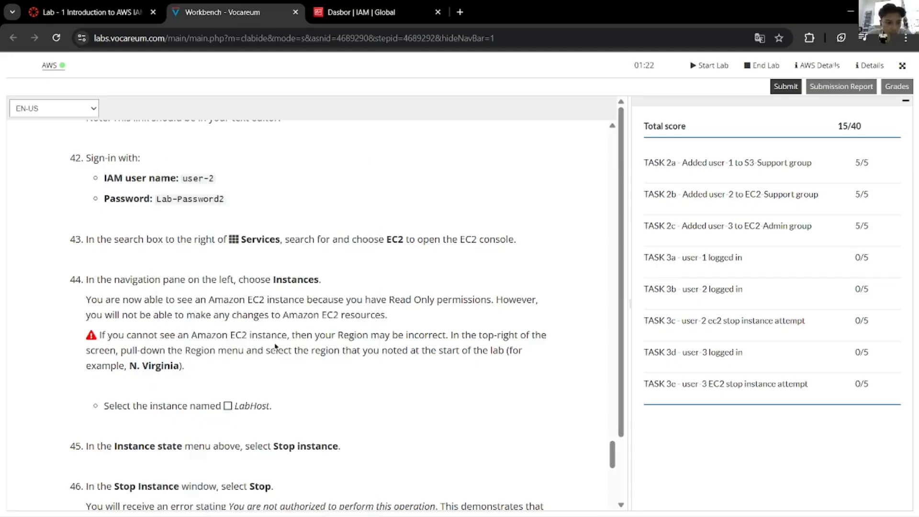
key(alt+Tab)
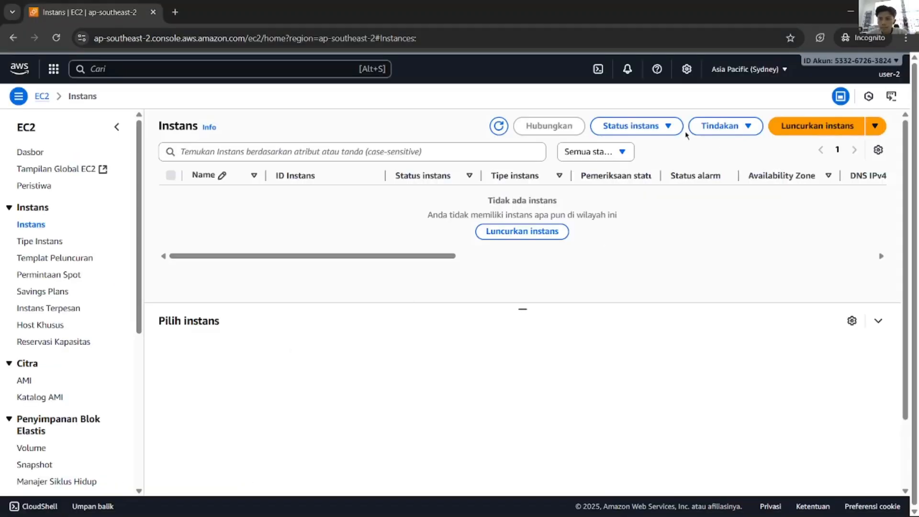
click(633, 152)
click(660, 155)
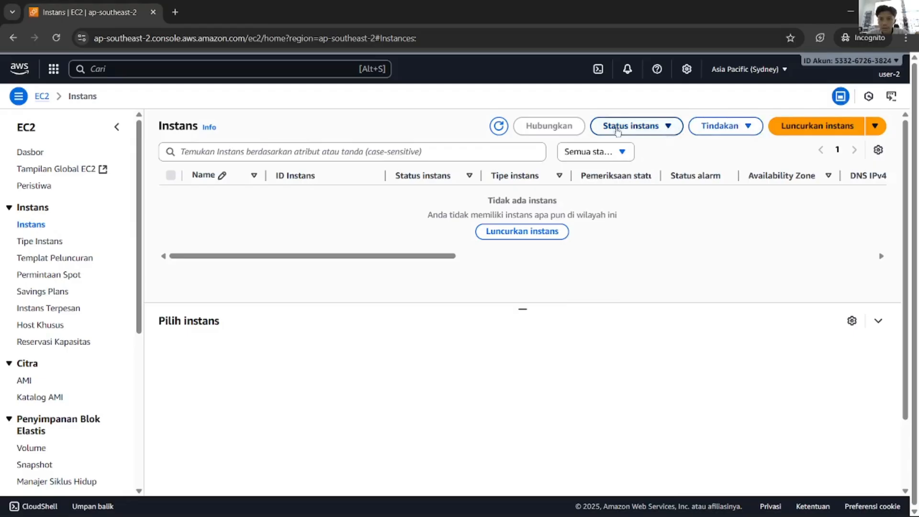
Step: Switch the region to US East (N. Virginia), revealing LabHost and Bastion Host running
click(780, 72)
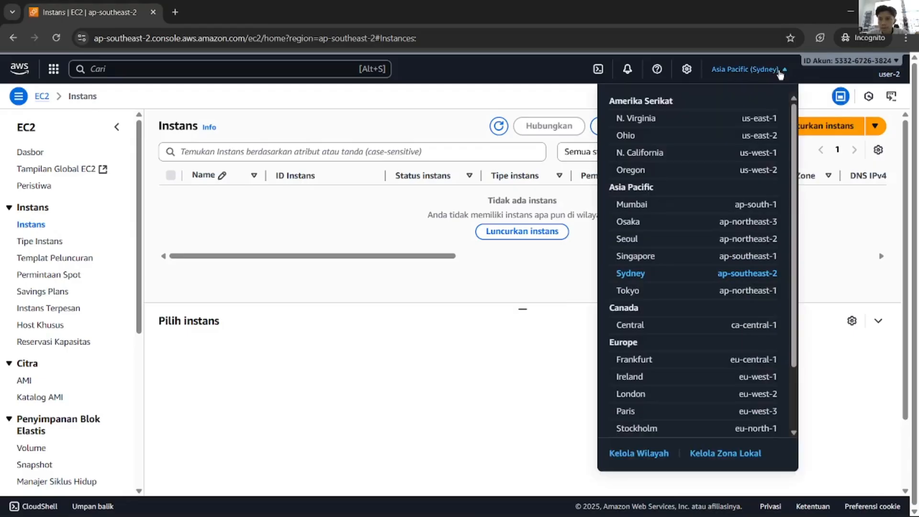
click(722, 119)
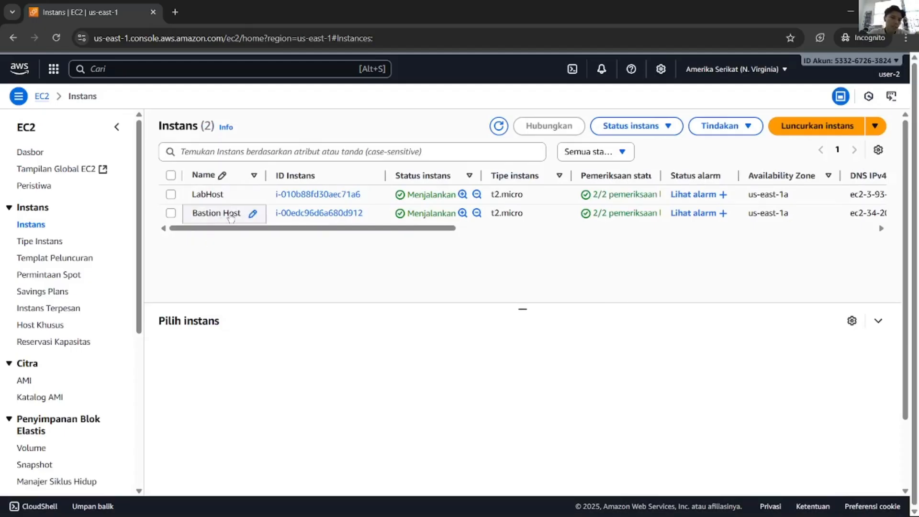
key(alt+Tab)
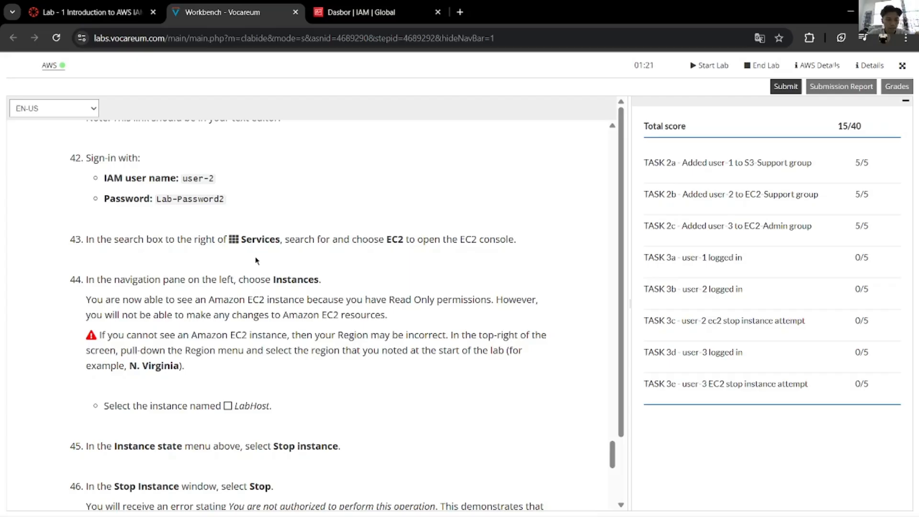
scroll(257, 261, down, 1)
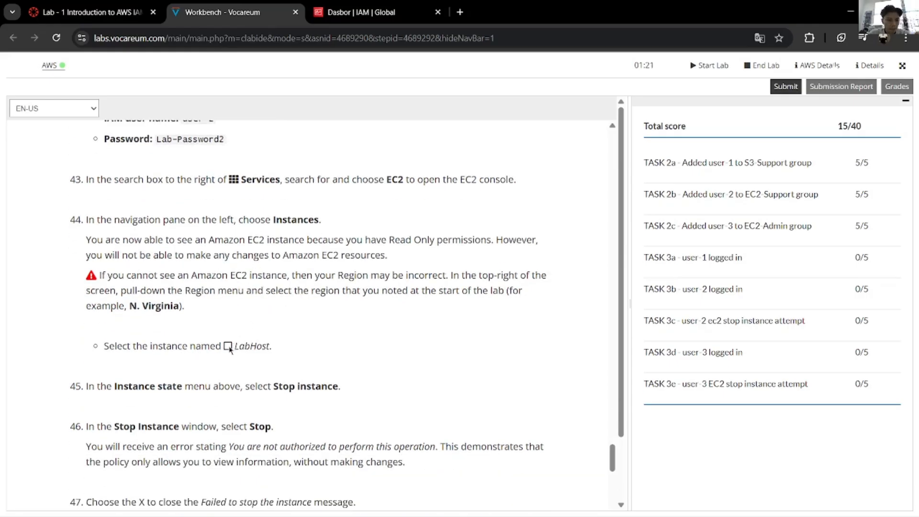
key(alt+Tab)
Step: Select the LabHost instance and check the next lab steps
click(174, 197)
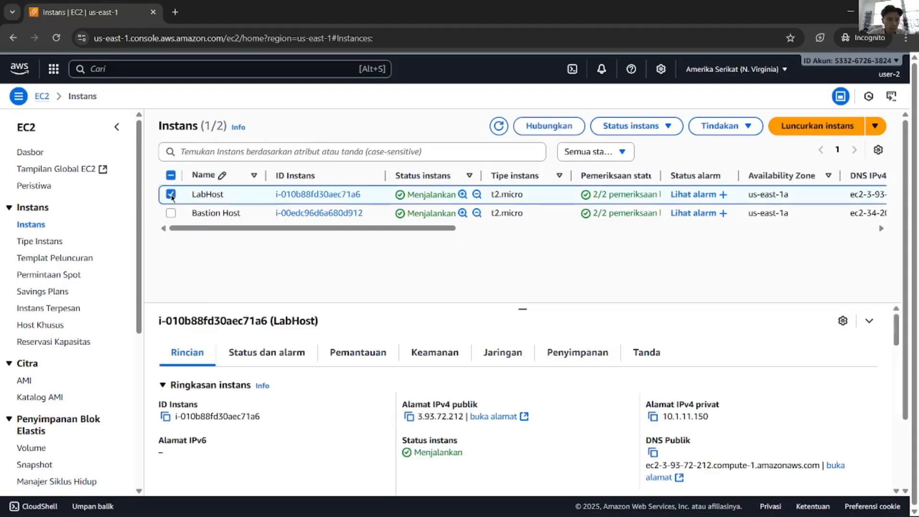
click(172, 197)
click(171, 194)
key(alt+Tab)
scroll(237, 374, down, 4)
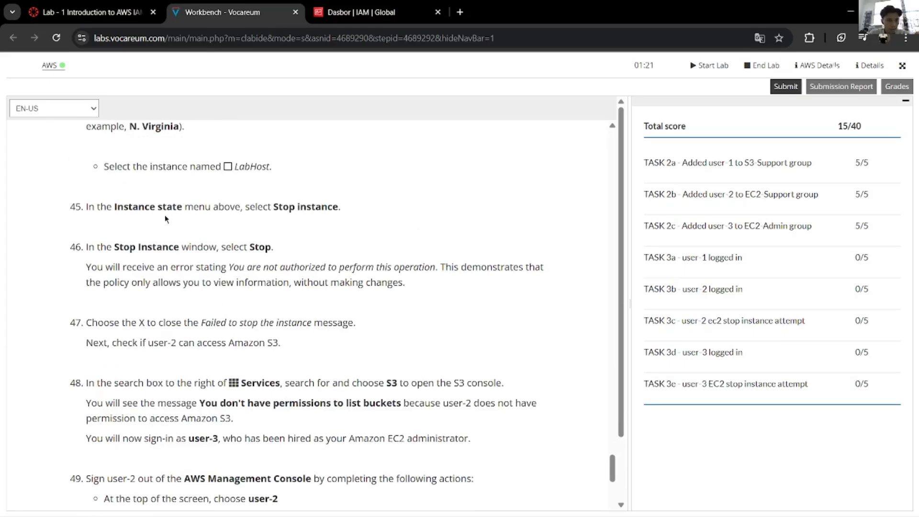
key(alt+Tab)
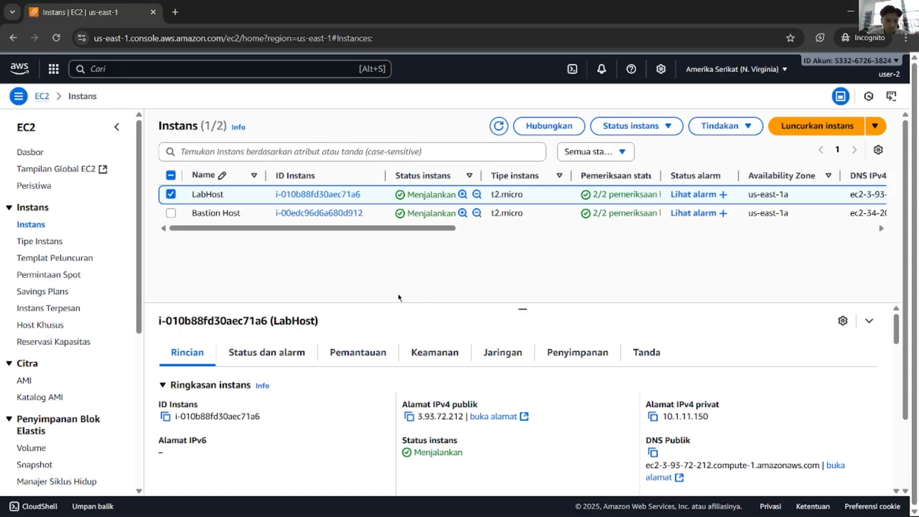
key(alt+Tab)
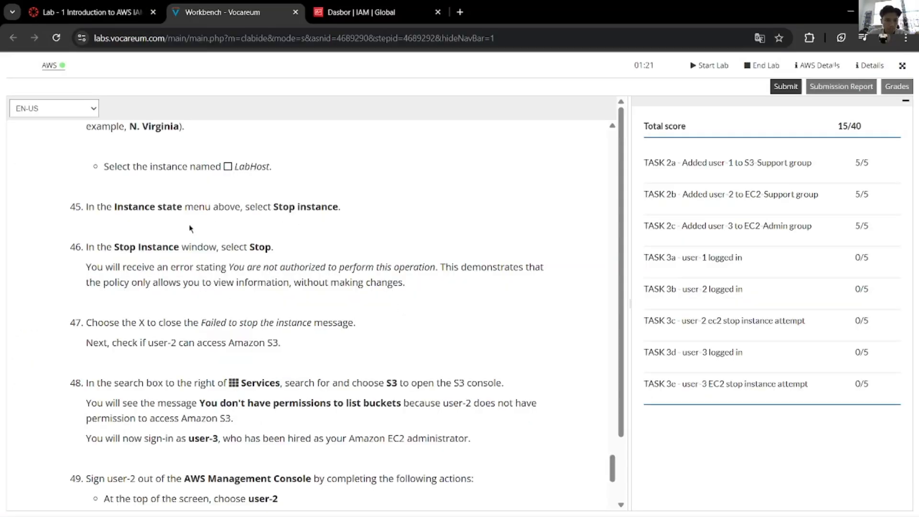
key(alt+Tab)
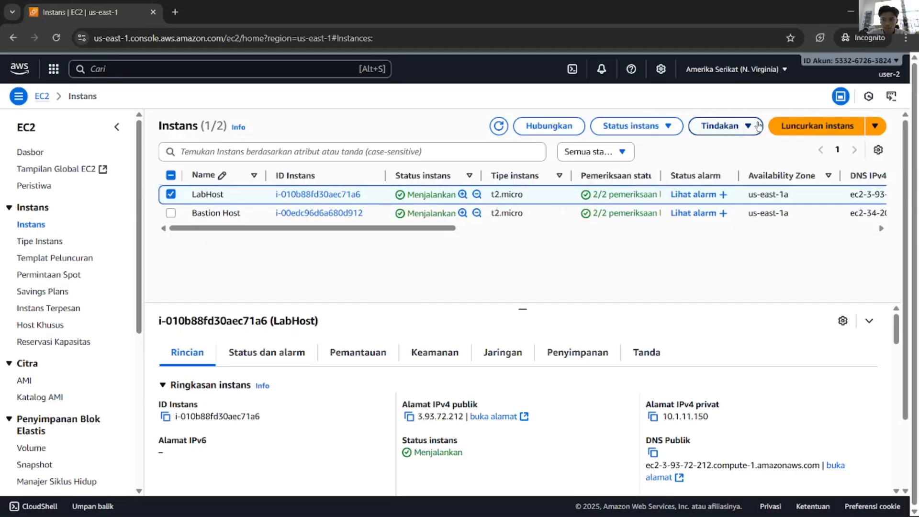
key(alt+Tab)
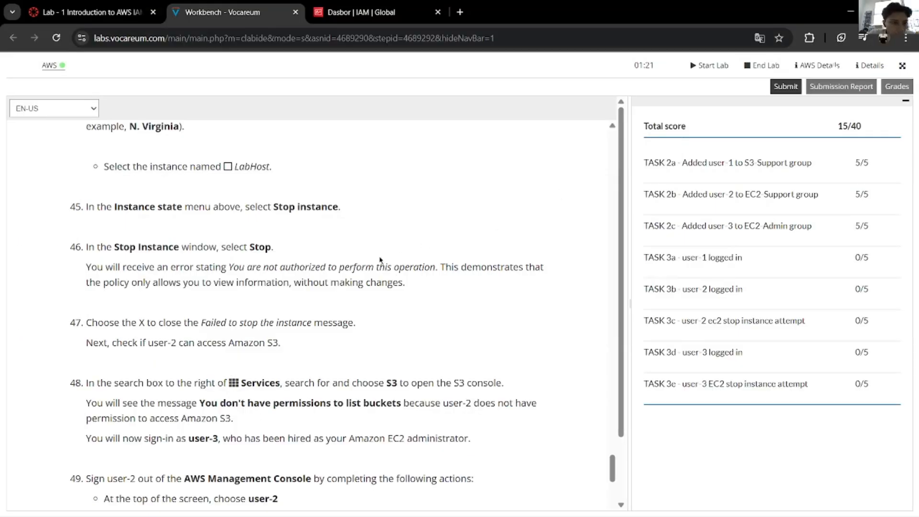
key(alt+Tab)
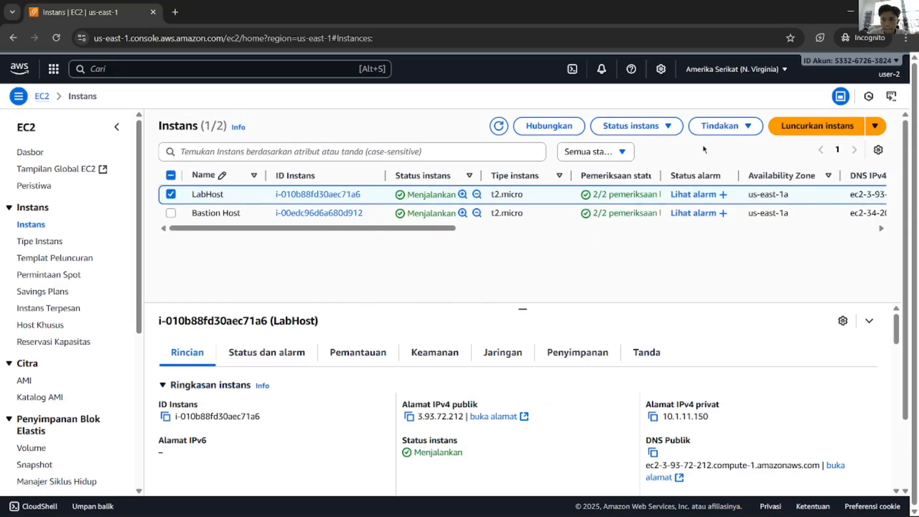
Step: Open Actions > Instance state for LabHost and translate 'Instance state' in step 45
click(743, 126)
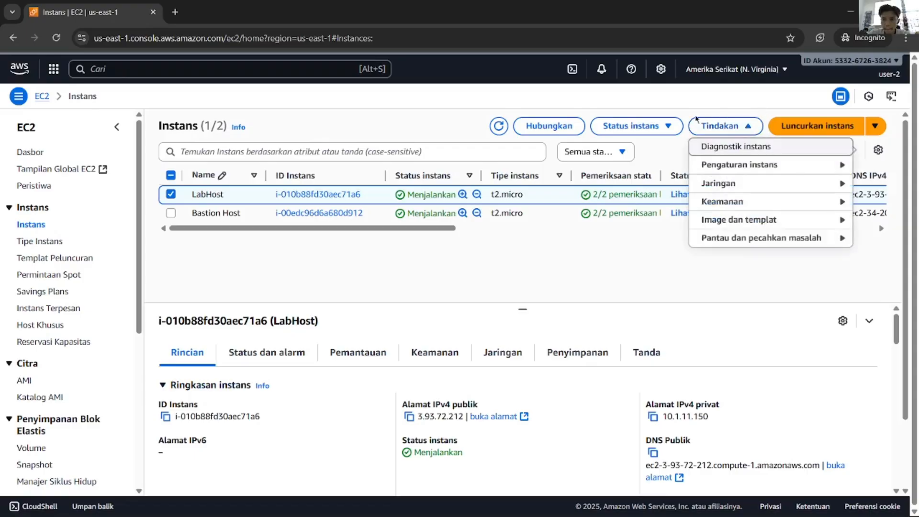
click(672, 126)
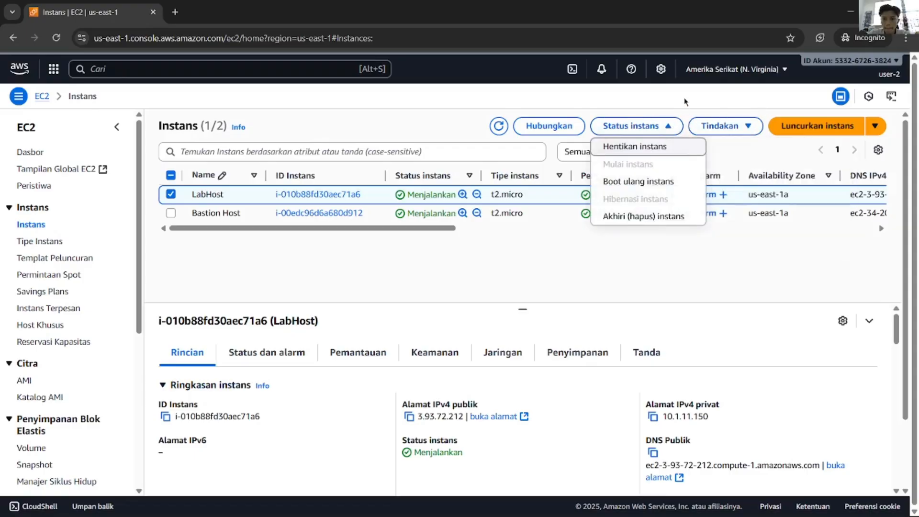
key(alt+Tab)
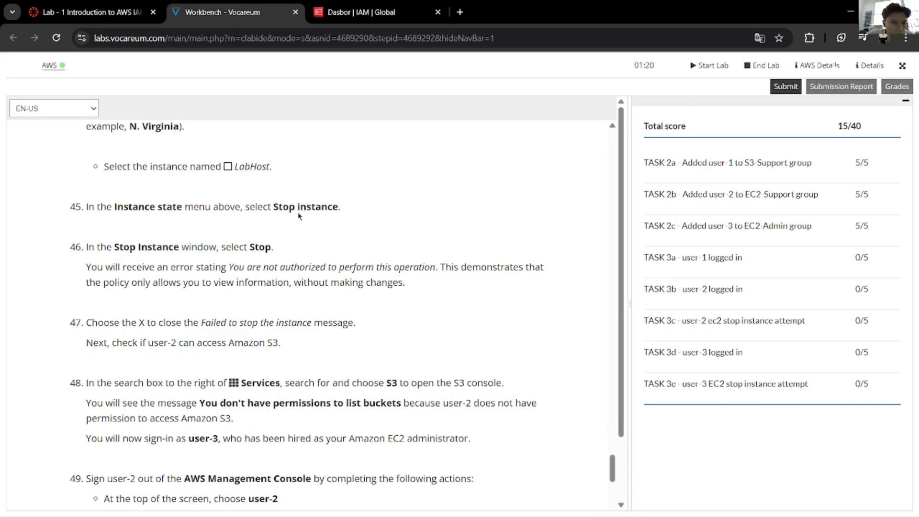
drag(181, 206, 114, 207)
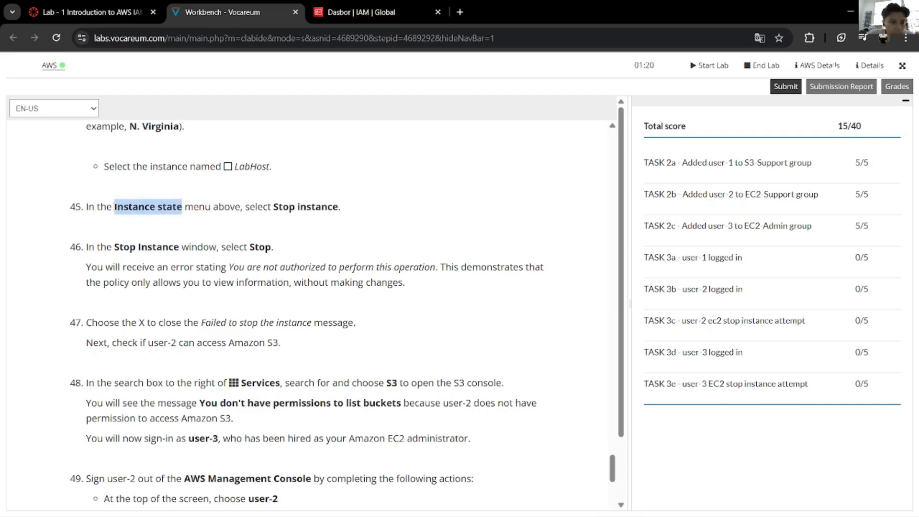
right_click(127, 214)
click(159, 311)
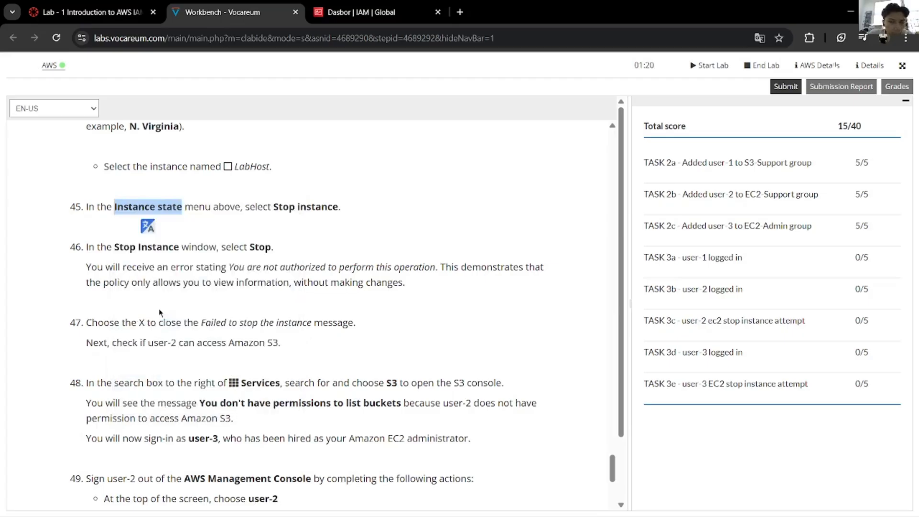
click(328, 239)
key(alt+Tab)
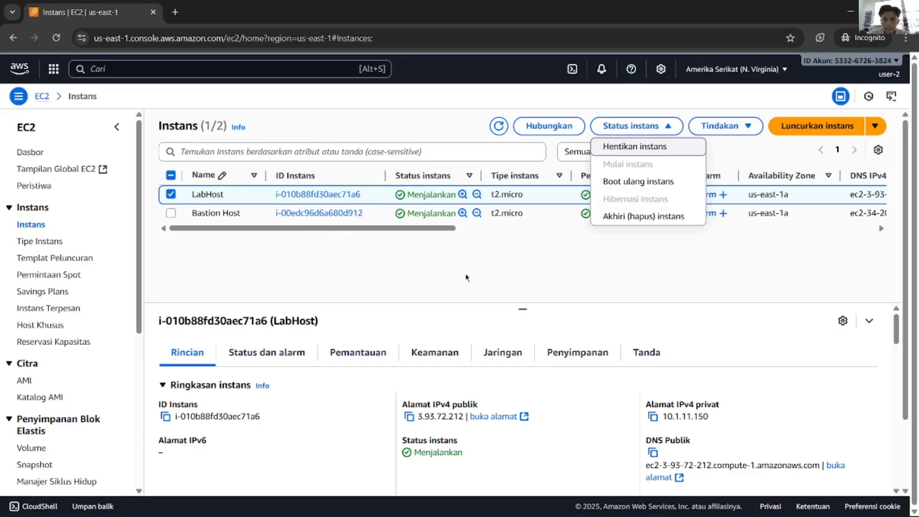
key(alt+Tab)
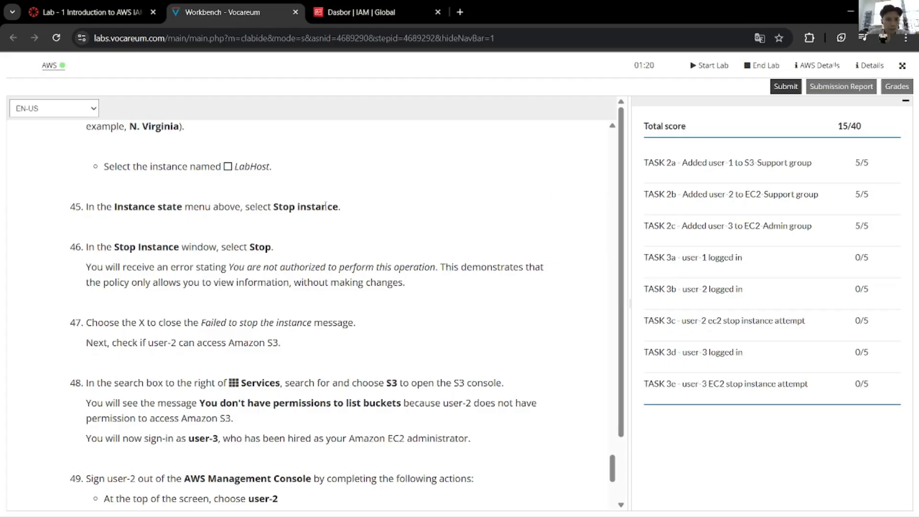
key(alt+Tab)
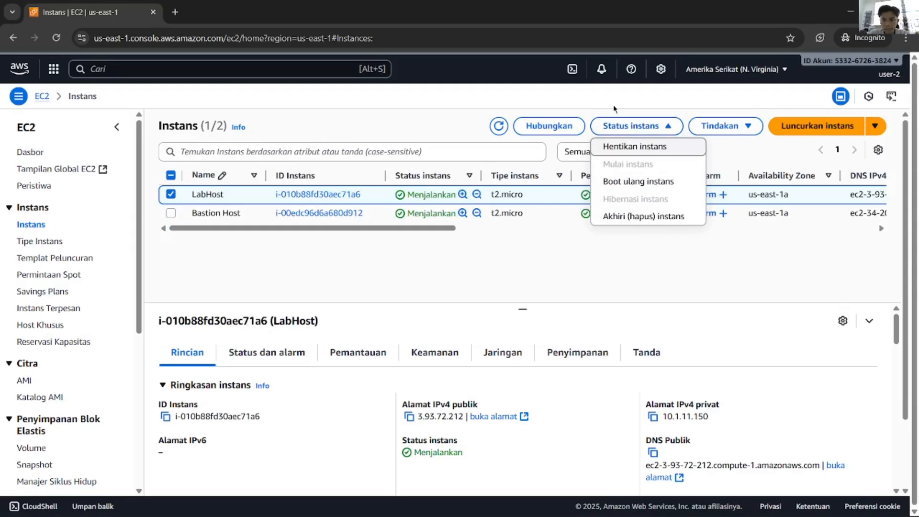
Step: Choose Terminate instance for LabHost, then cancel the confirmation
click(672, 126)
click(673, 126)
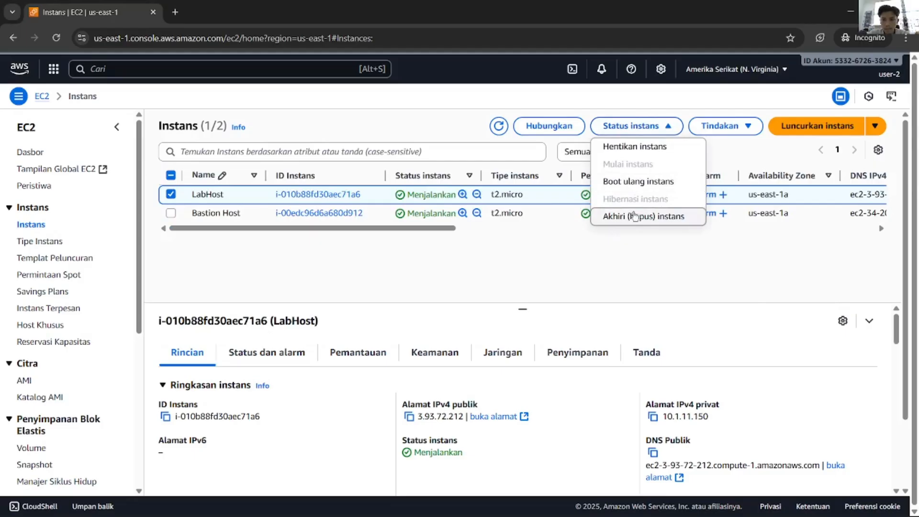
click(634, 217)
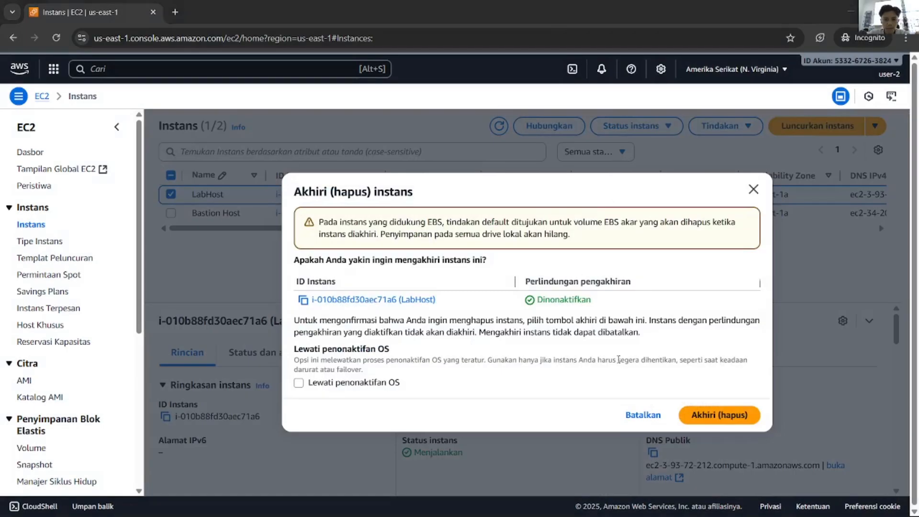
key(alt+Tab)
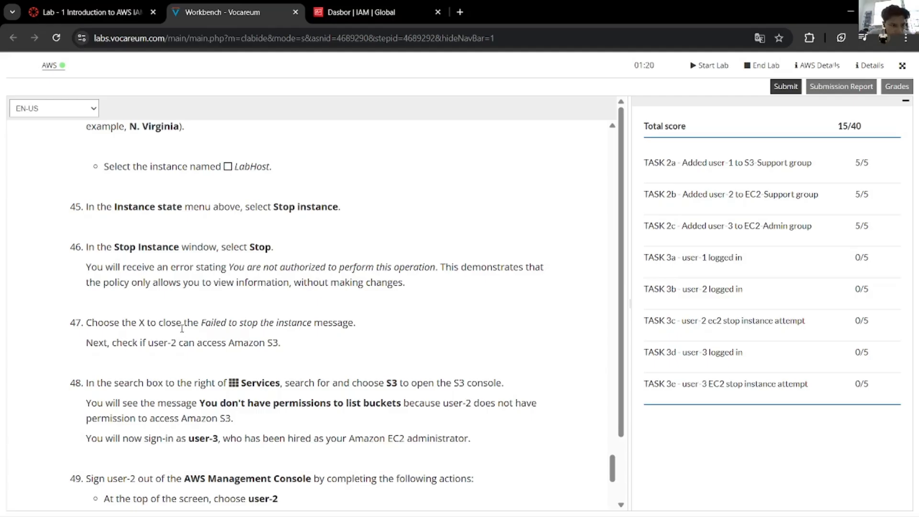
key(alt+Tab)
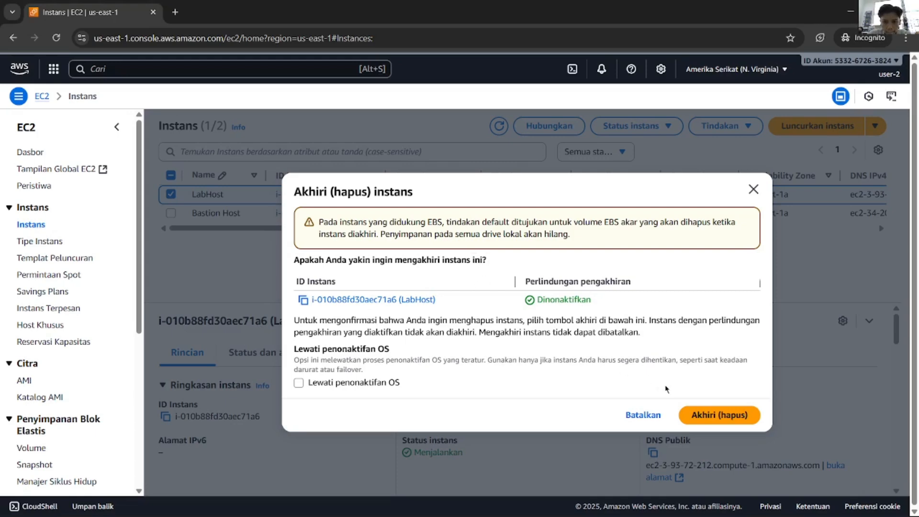
click(754, 190)
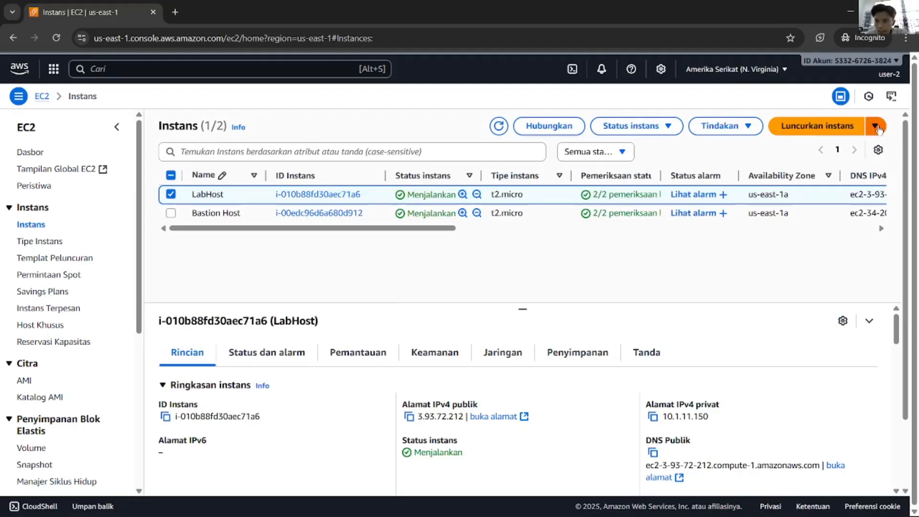
Step: Retry terminating LabHost and confirm, getting the ec2:TerminateInstances not-authorized error
click(875, 127)
click(878, 129)
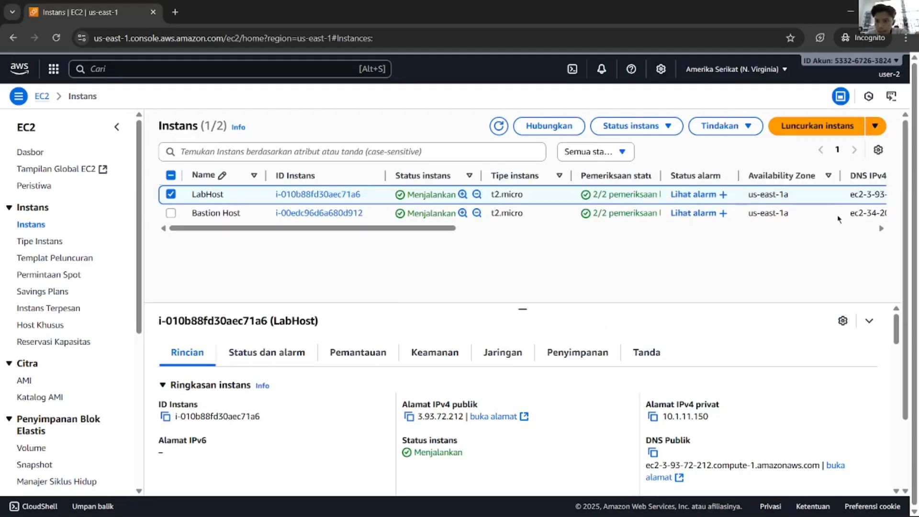
drag(452, 229, 372, 236)
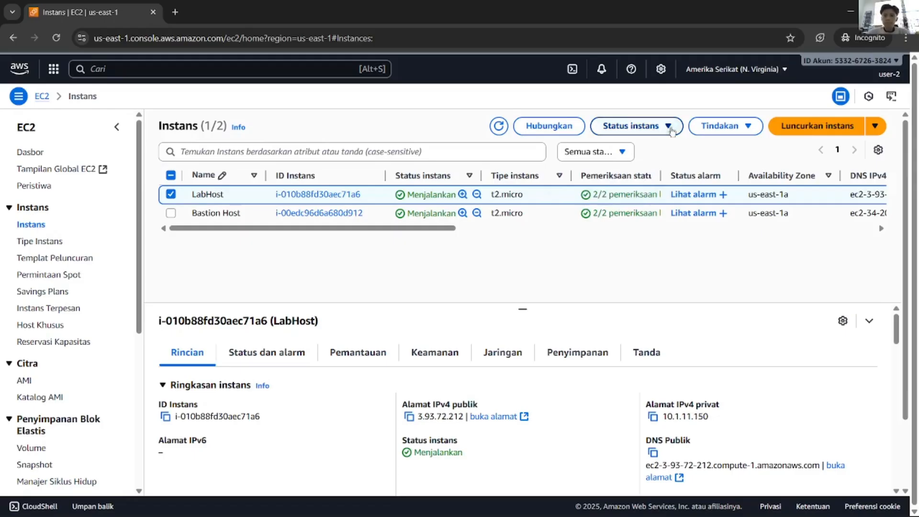
click(670, 128)
click(644, 221)
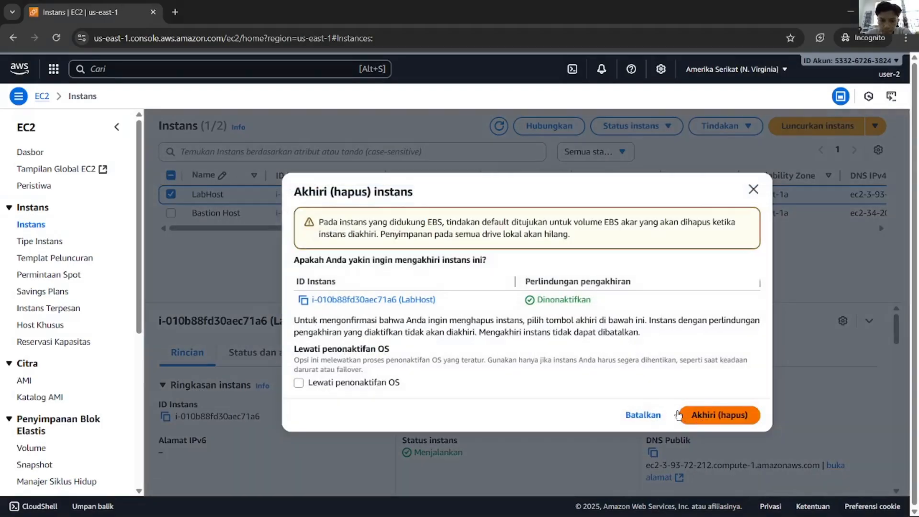
click(684, 414)
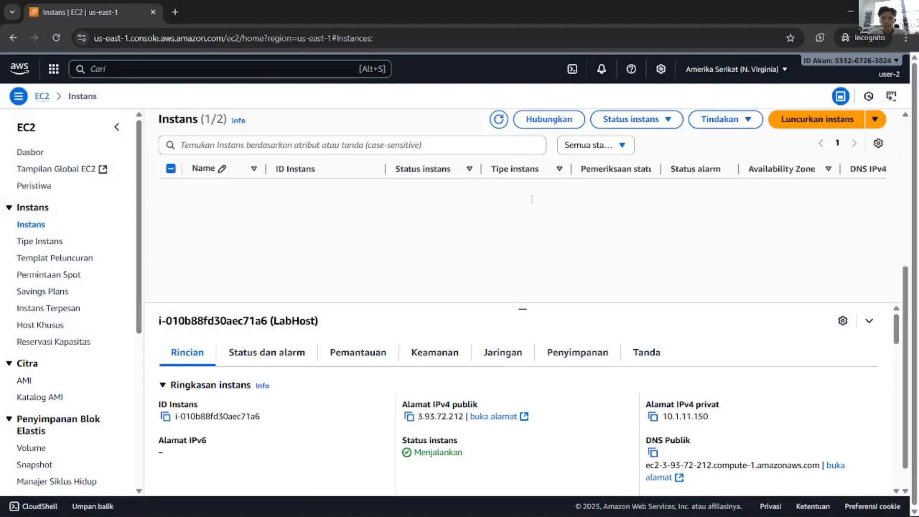
key(alt+Tab)
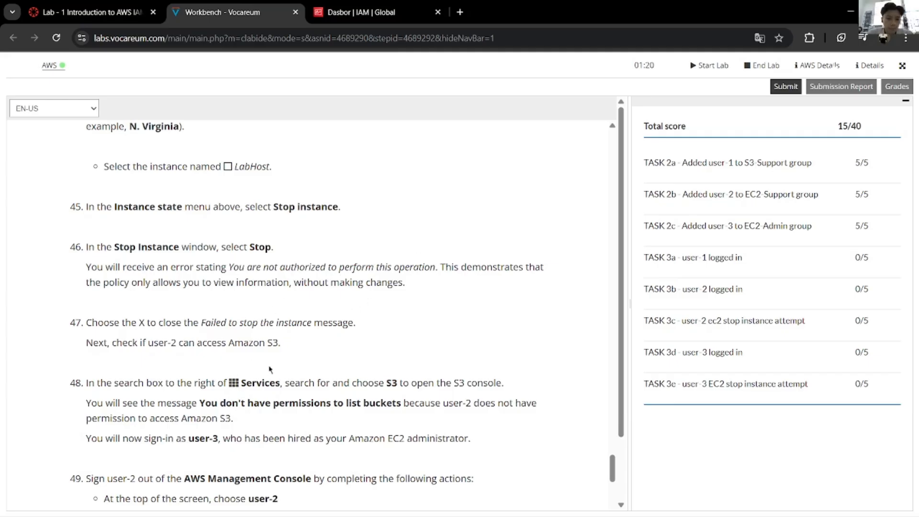
key(alt+Tab)
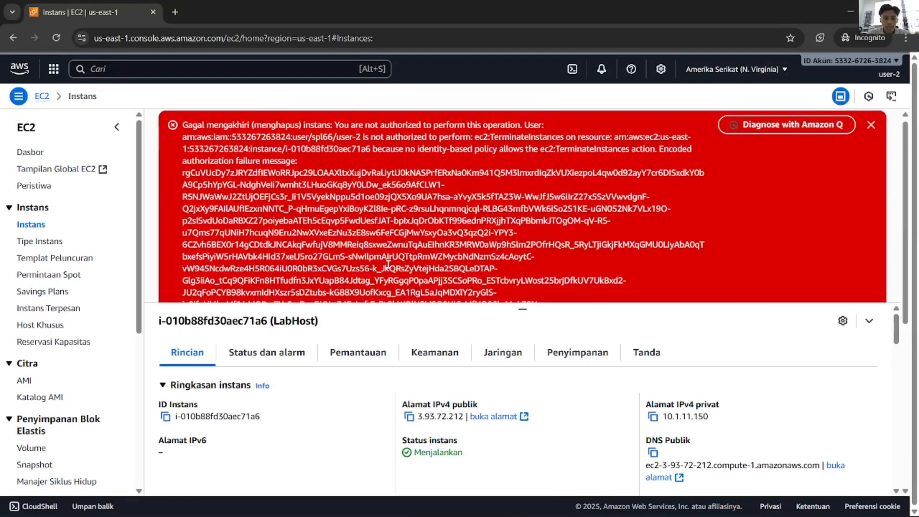
Step: Dismiss both termination-failure error banners in the EC2 console
key(alt+Tab)
key(alt+Tab)
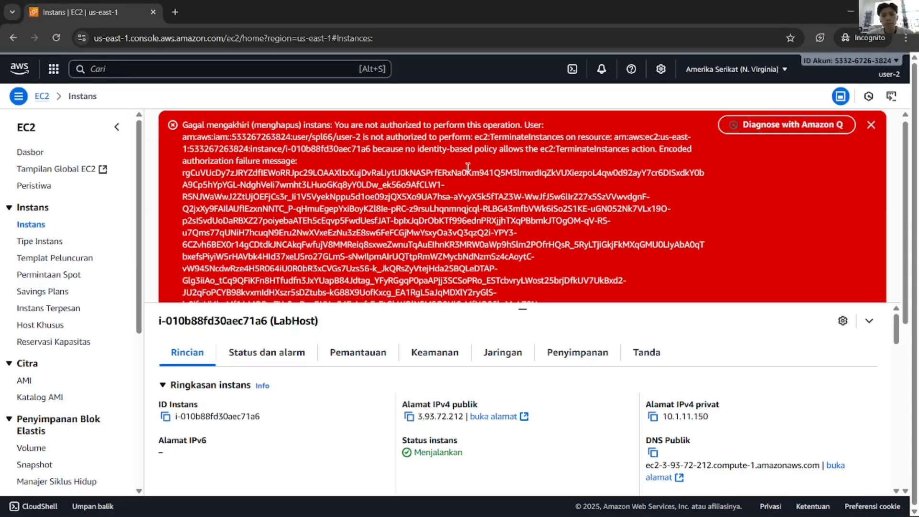
key(alt+Tab)
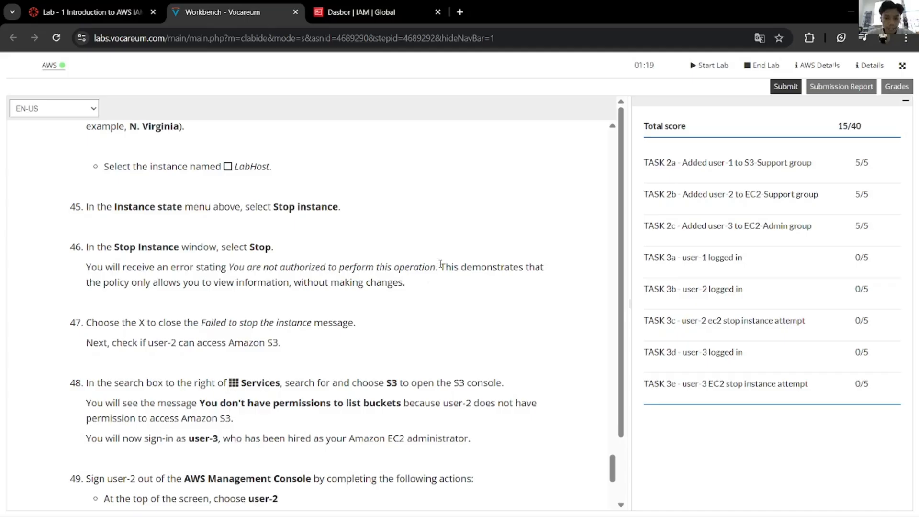
key(alt+Tab)
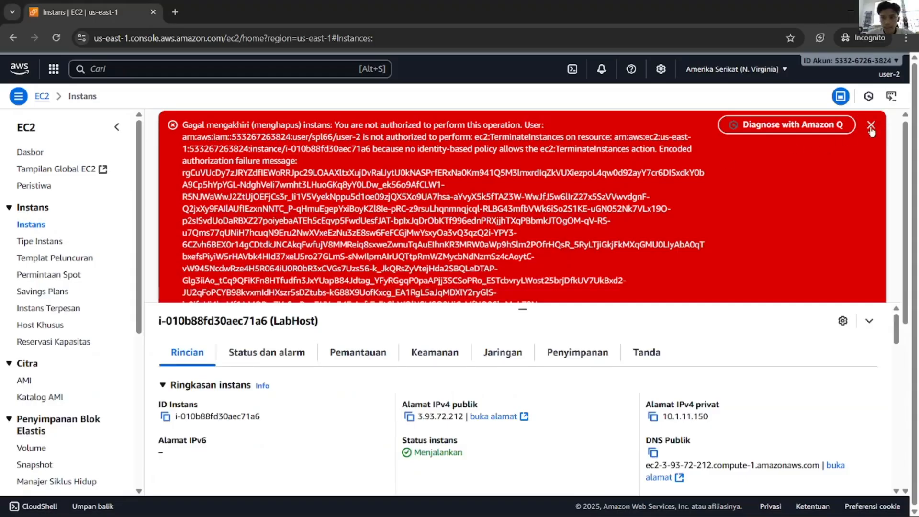
click(871, 124)
click(871, 125)
Step: Scroll the lab instructions to step 47 about accessing Amazon S3
key(alt+Tab)
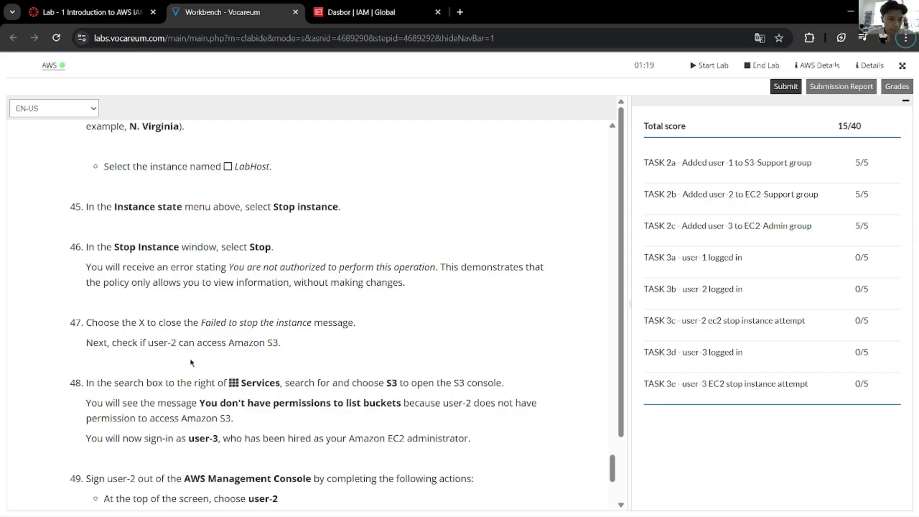
scroll(263, 331, down, 1)
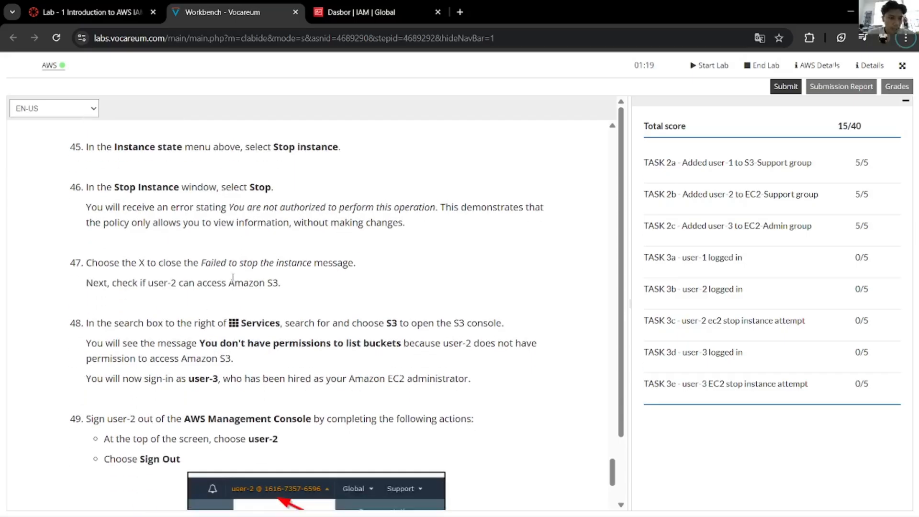
drag(283, 284, 177, 283)
click(418, 329)
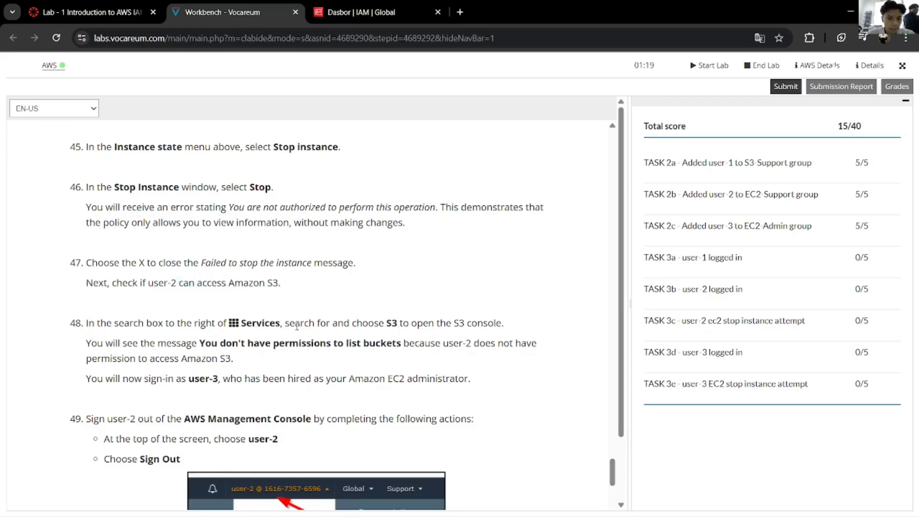
Step: Search the console for S3 and open the Amazon S3 console
key(alt+Tab)
click(199, 70)
text(S3)
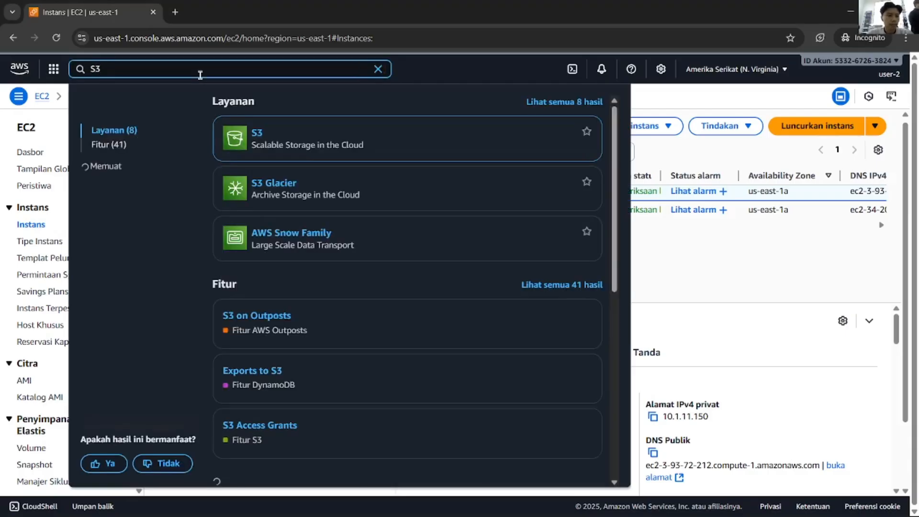
click(255, 134)
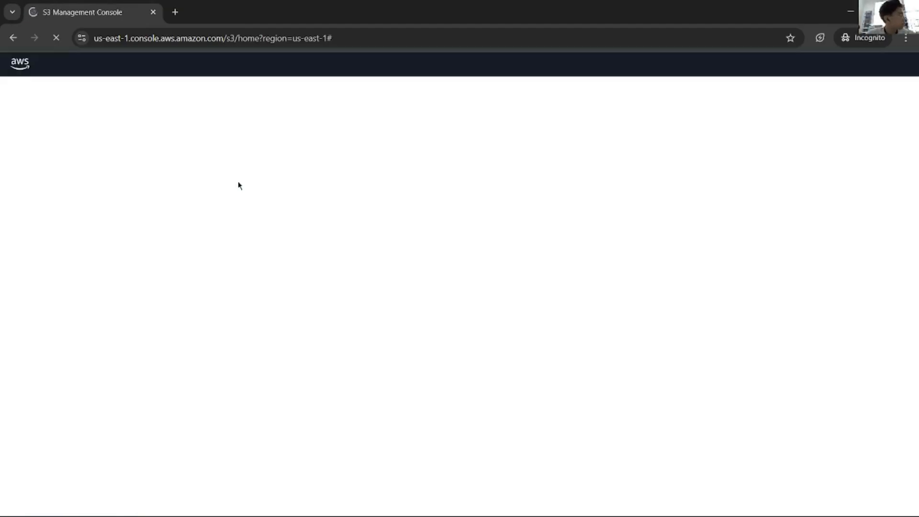
Step: Review the lab instructions in the Vocareum window
key(alt+Tab)
scroll(357, 262, down, 10)
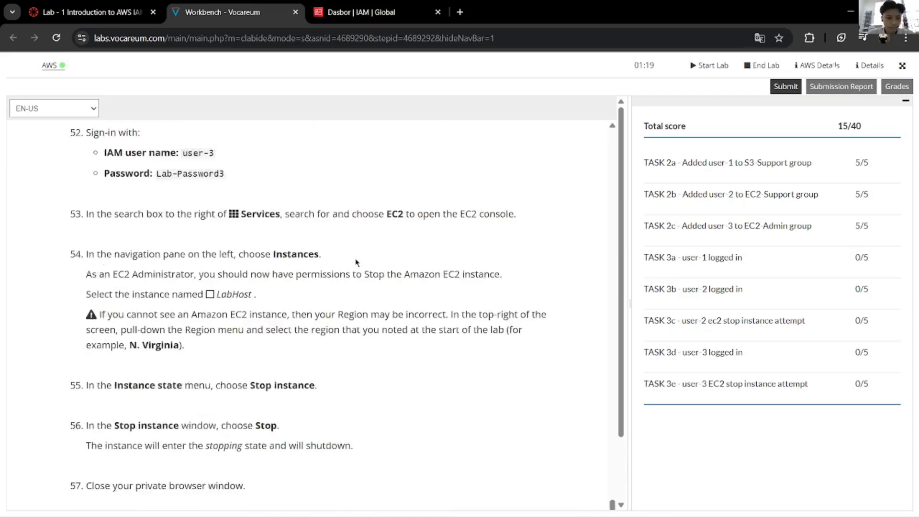
scroll(356, 262, down, 15)
scroll(357, 262, up, 16)
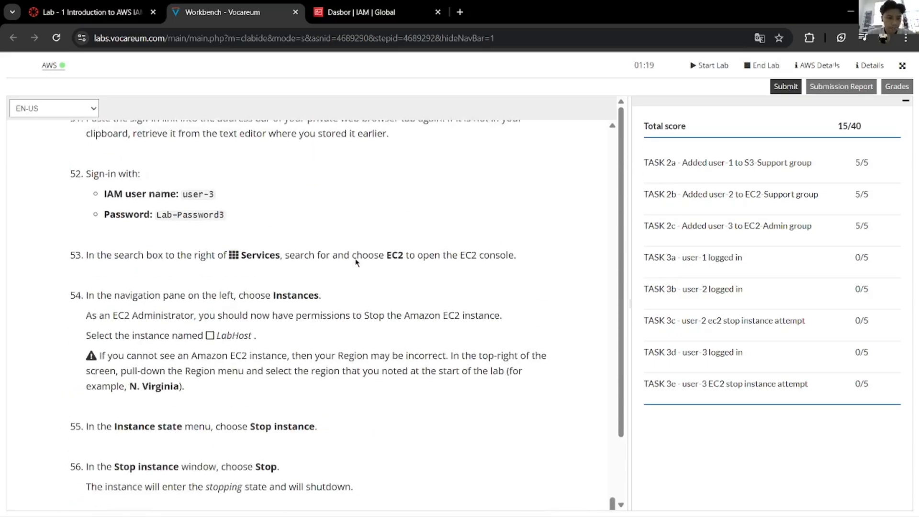
scroll(357, 262, up, 8)
scroll(357, 263, down, 4)
scroll(357, 263, up, 8)
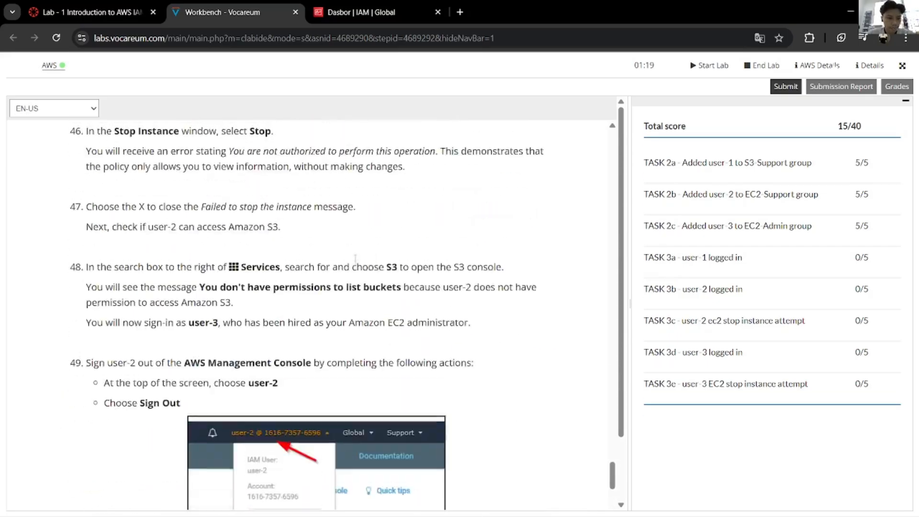
scroll(355, 259, up, 4)
scroll(356, 263, up, 4)
scroll(356, 263, down, 10)
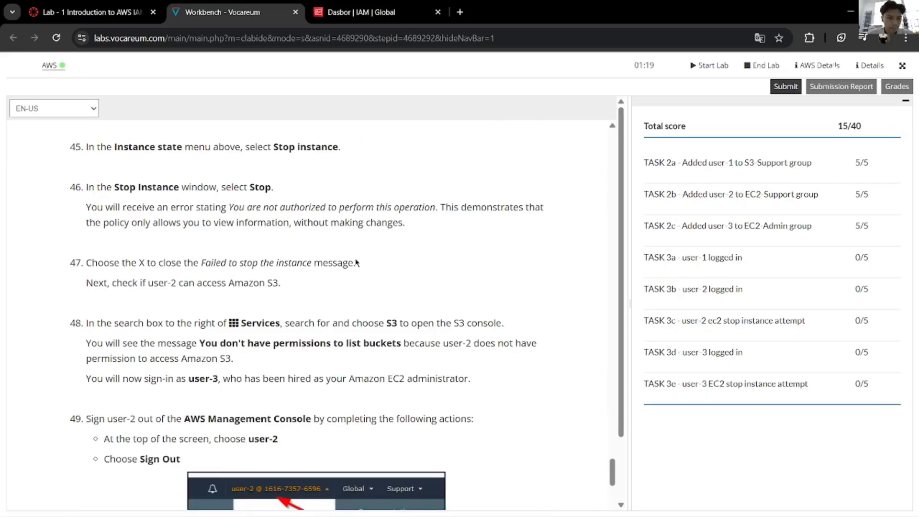
scroll(355, 259, up, 3)
Step: Leave the S3 get-started page and return to user-2's EC2 Instances list
key(alt+Tab)
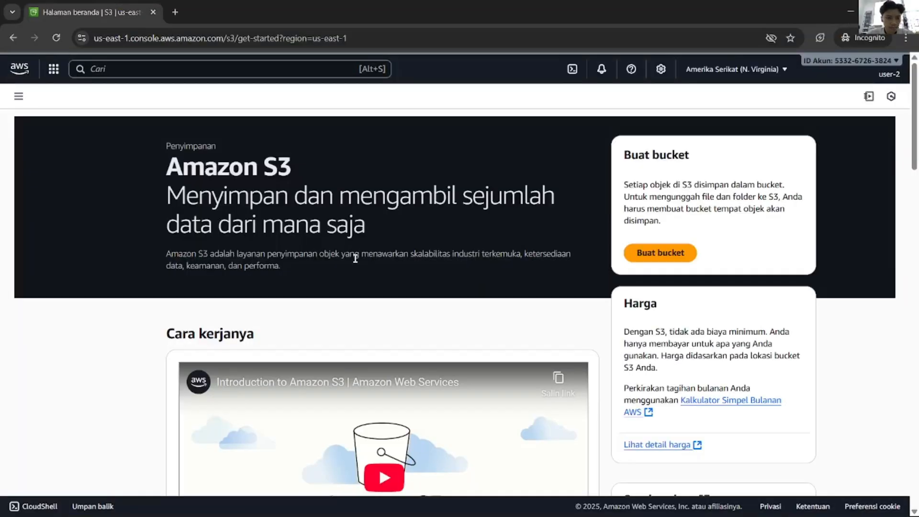
scroll(334, 280, down, 4)
scroll(334, 280, up, 4)
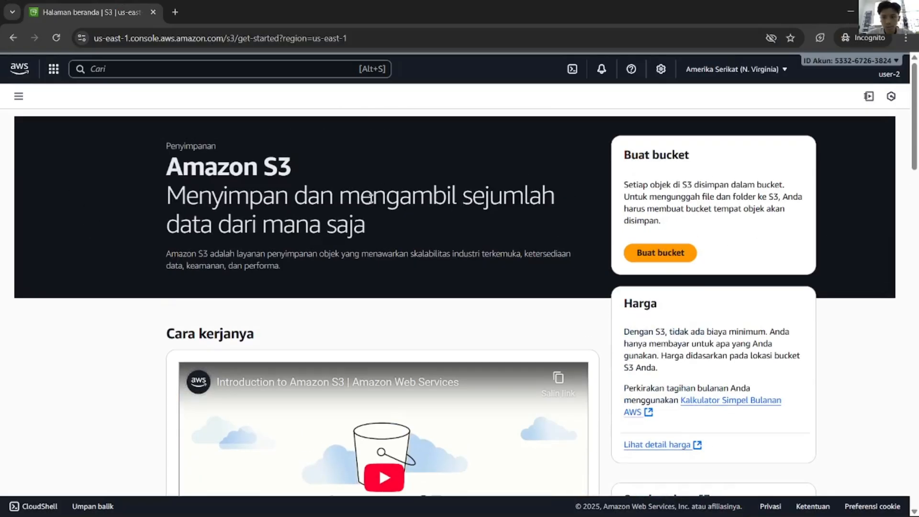
key(alt+Tab)
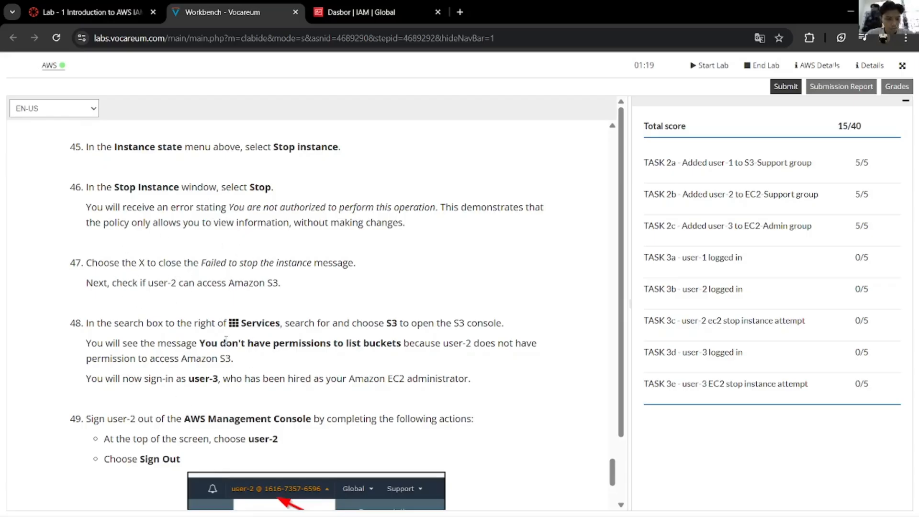
key(alt+Tab)
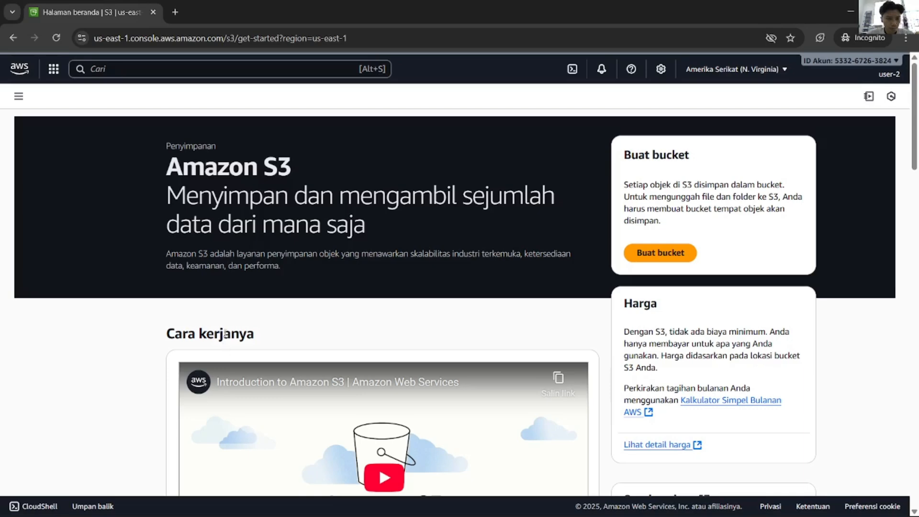
key(alt+Left)
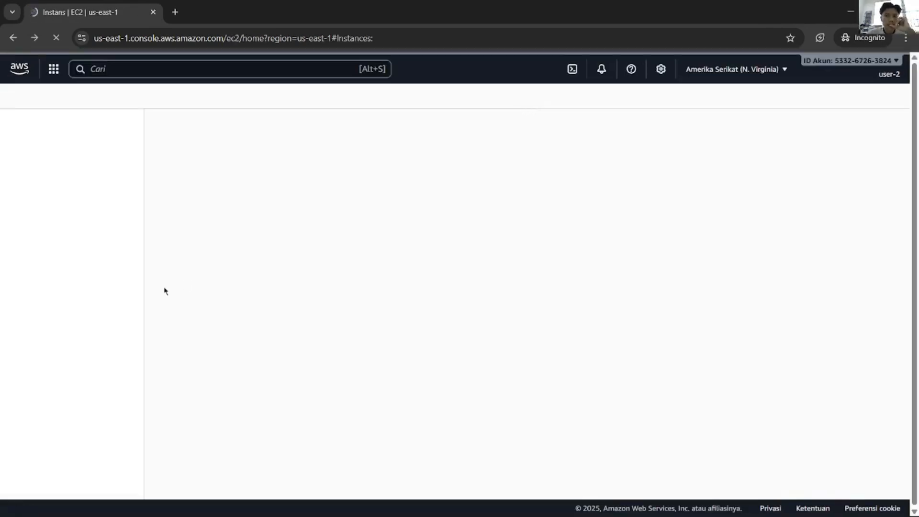
Step: Search 's3' in the console and open Amazon S3 as user-2
click(198, 70)
text(s)
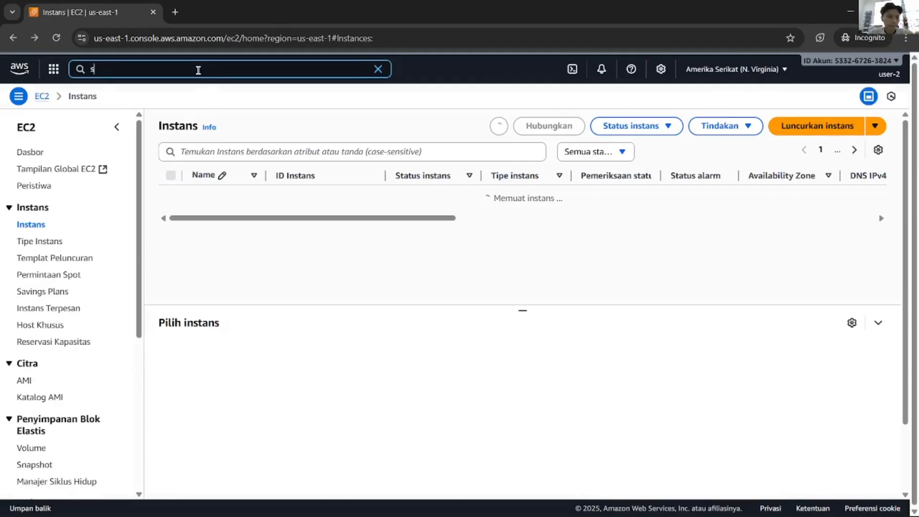
text(3)
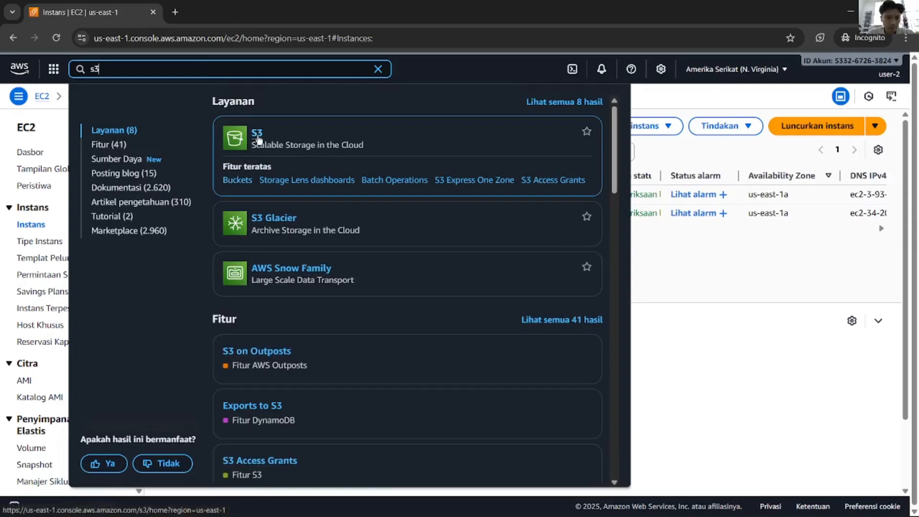
click(257, 134)
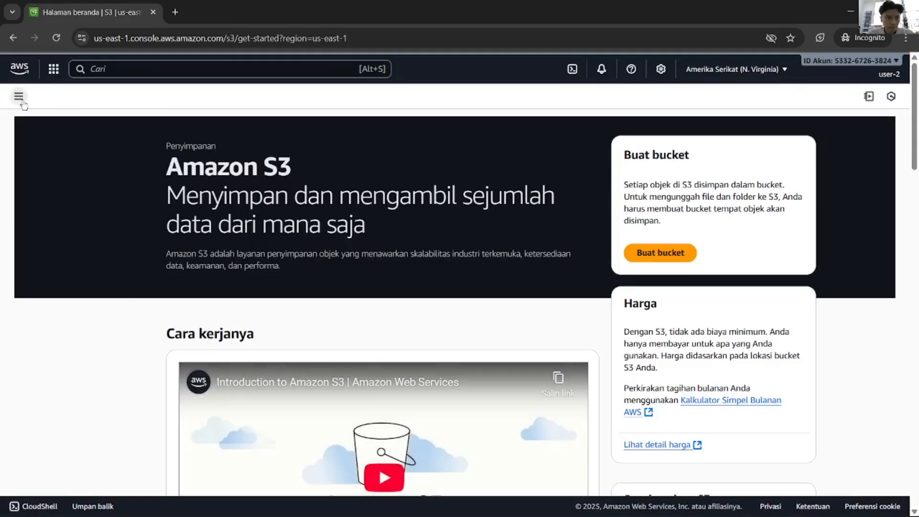
Step: Open Table buckets and the Storage Lens dashboard, confirming both return permission errors
click(19, 98)
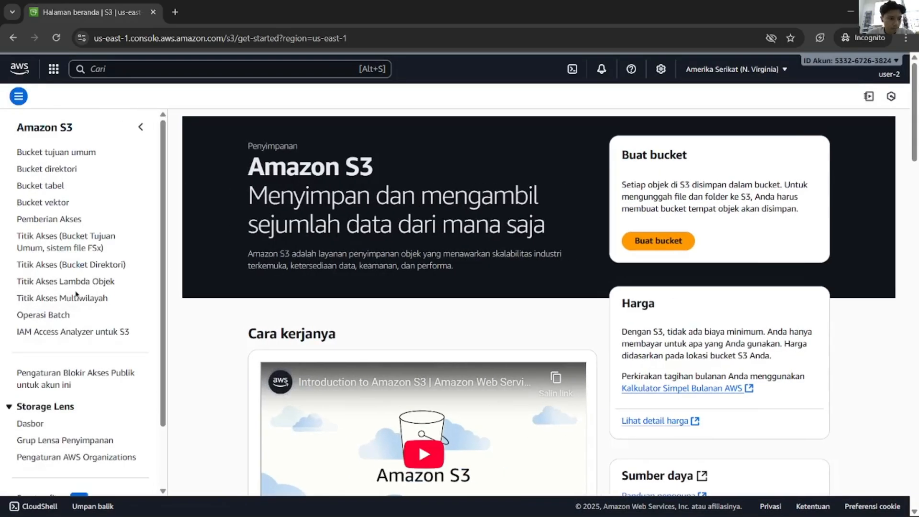
scroll(76, 297, down, 2)
scroll(74, 301, up, 2)
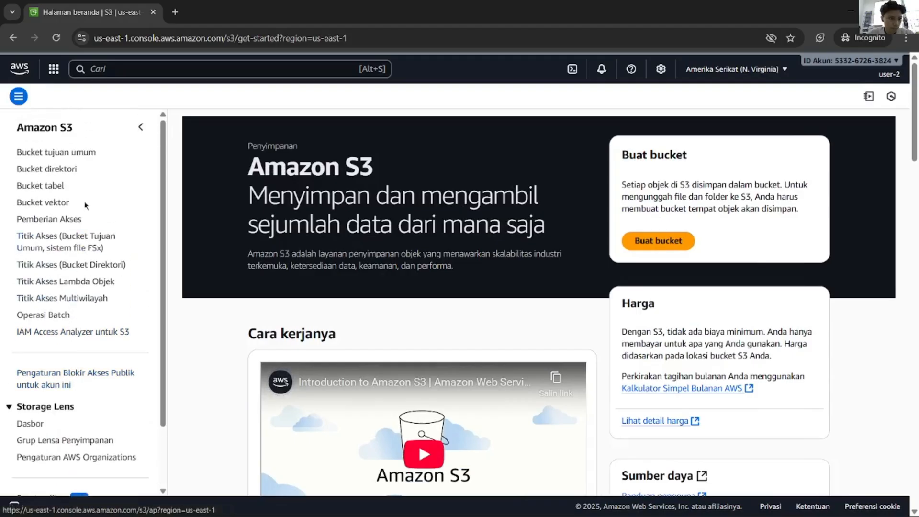
click(61, 191)
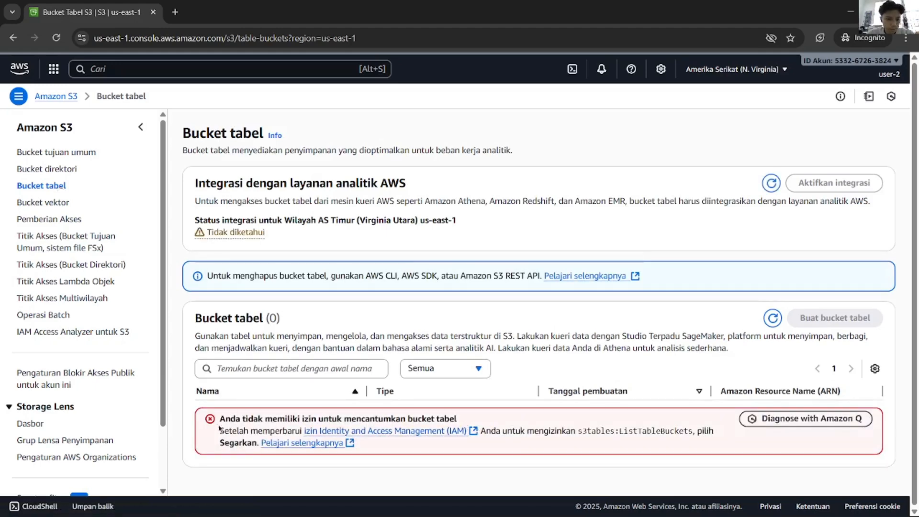
click(30, 423)
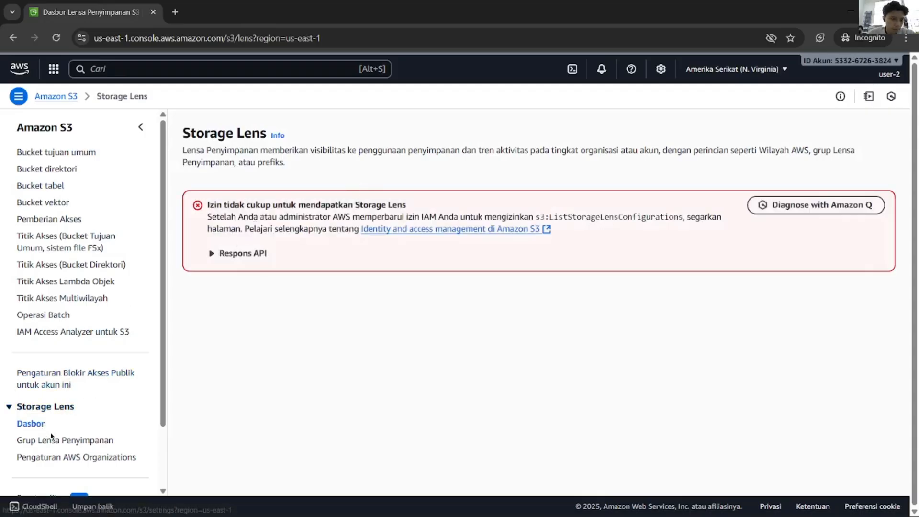
key(alt+Tab)
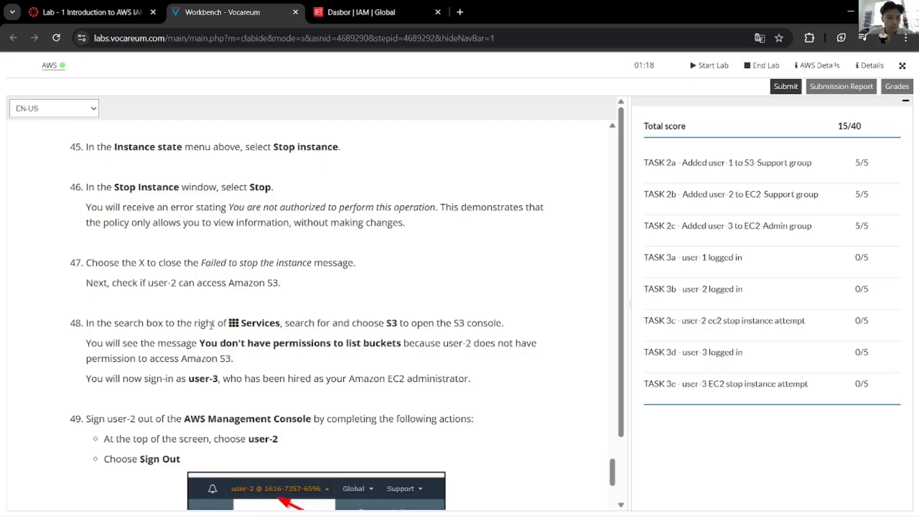
Step: Scroll through the lab instructions and highlight the EC2 reference in step 43
scroll(175, 336, up, 2)
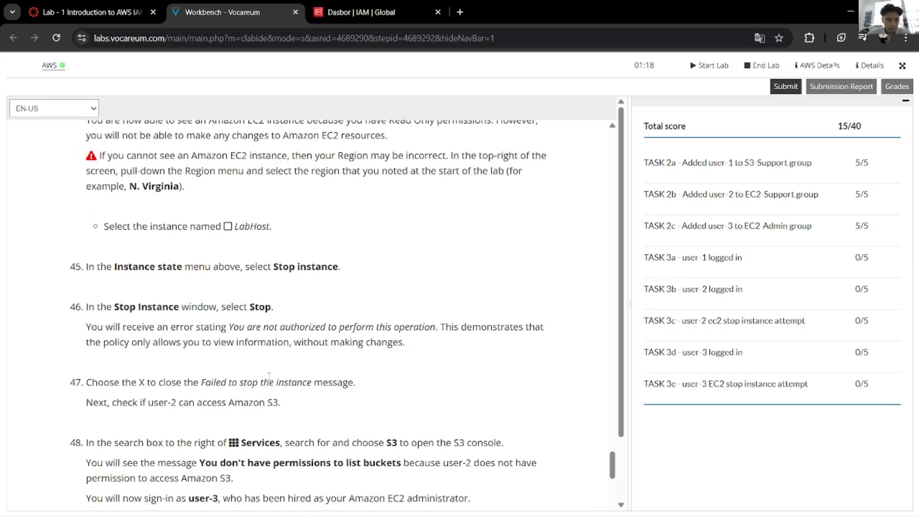
scroll(271, 380, up, 3)
scroll(272, 384, up, 4)
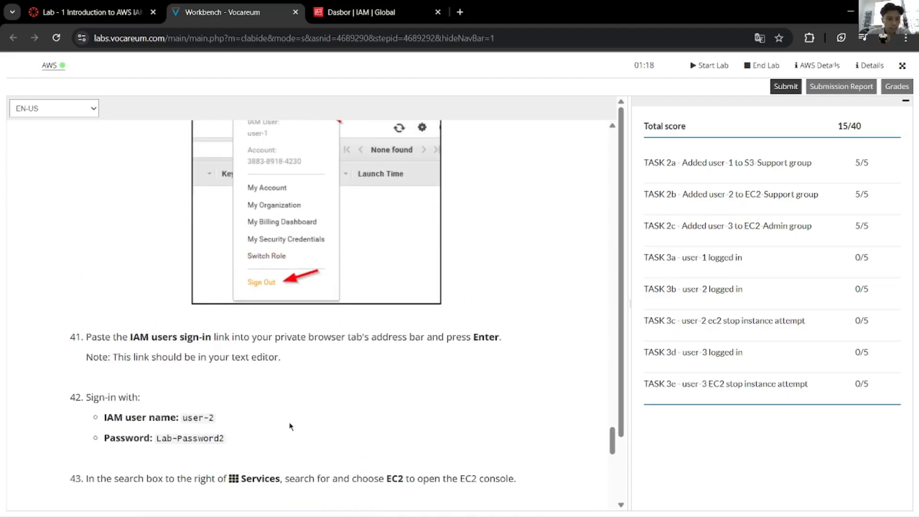
scroll(289, 426, down, 2)
scroll(290, 428, up, 6)
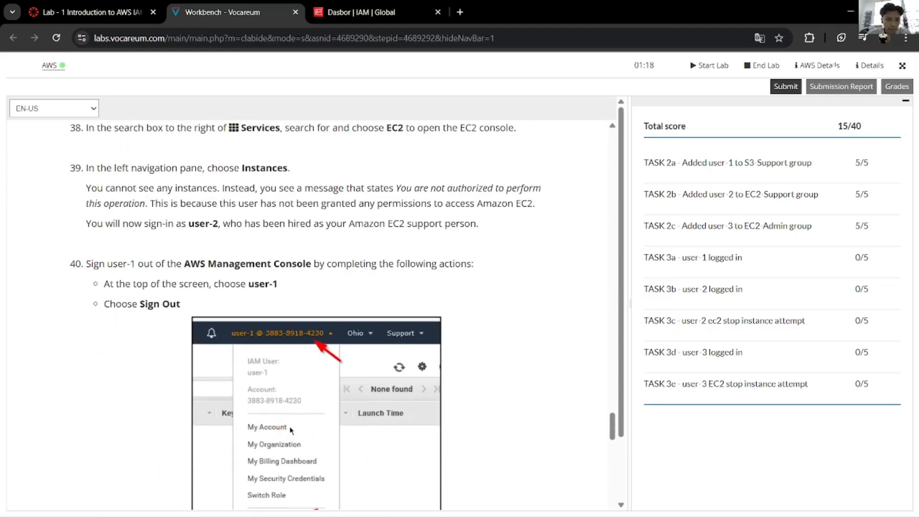
scroll(290, 431, up, 4)
scroll(290, 427, down, 9)
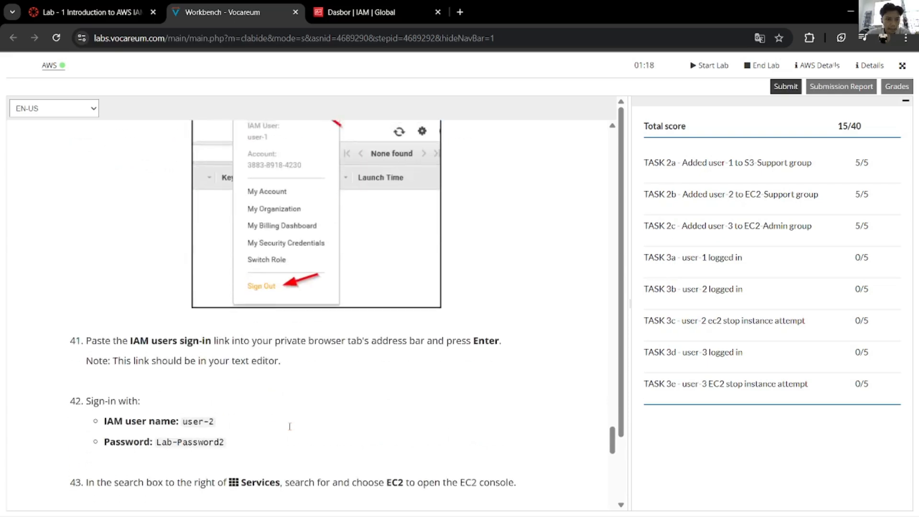
scroll(290, 429, up, 1)
scroll(291, 430, down, 2)
scroll(290, 430, down, 3)
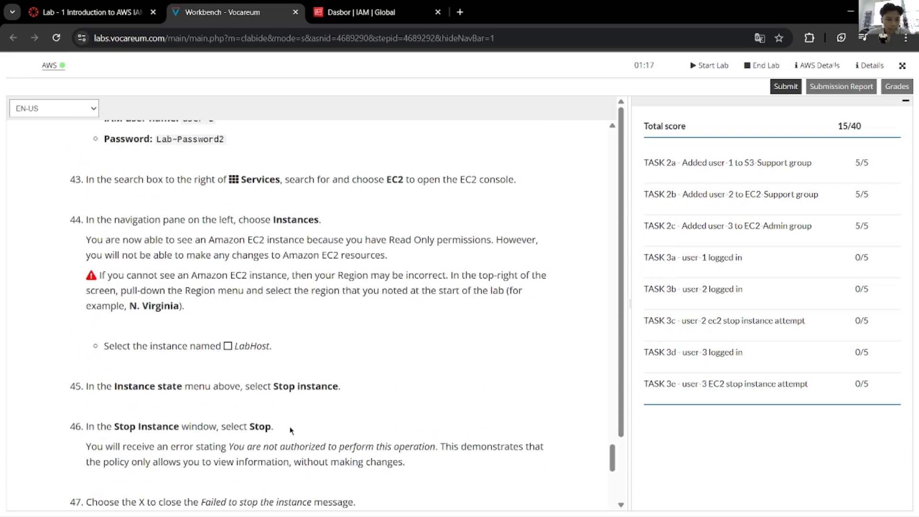
scroll(290, 430, up, 6)
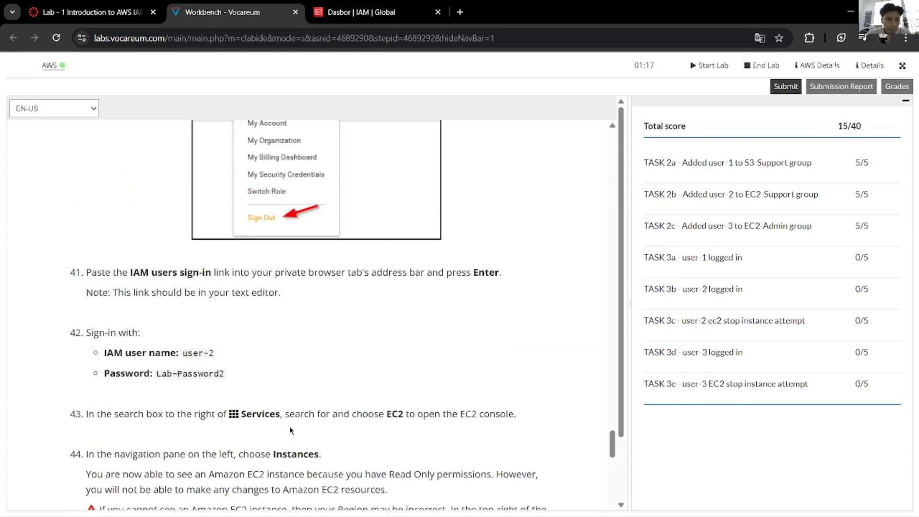
scroll(290, 430, up, 5)
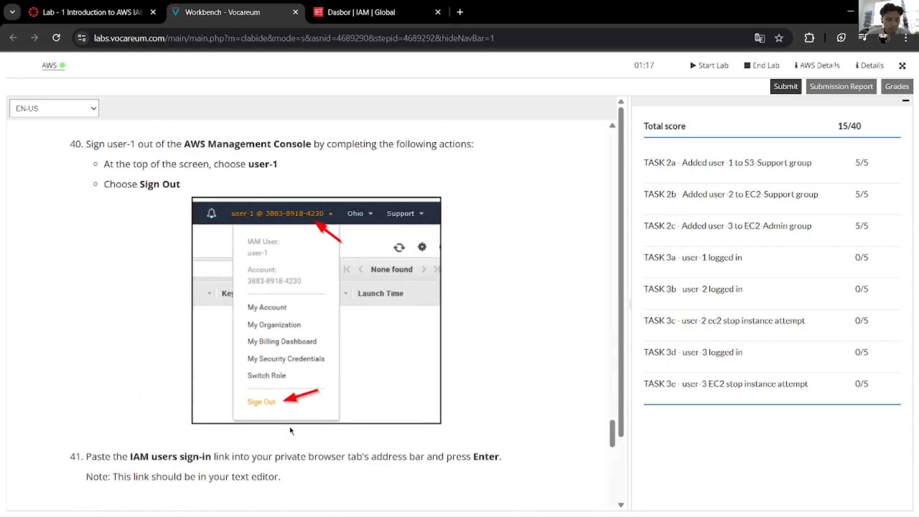
scroll(291, 431, down, 8)
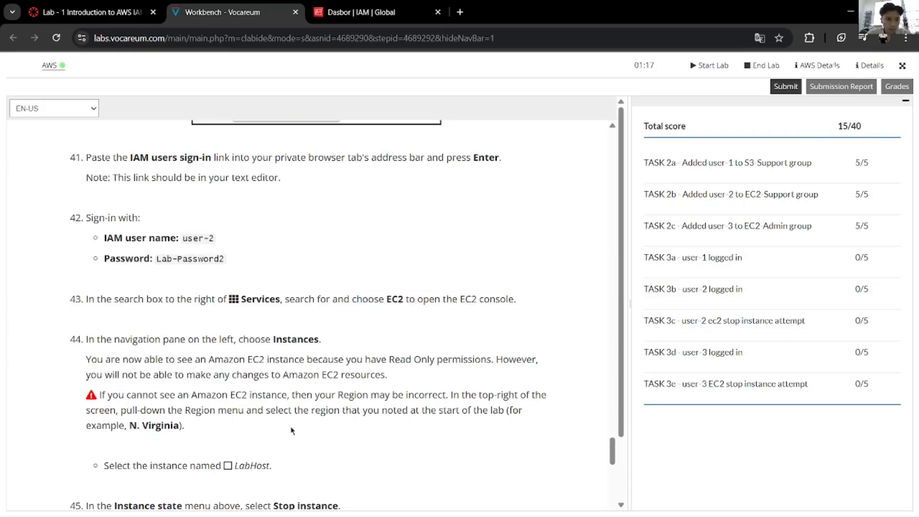
scroll(290, 430, down, 5)
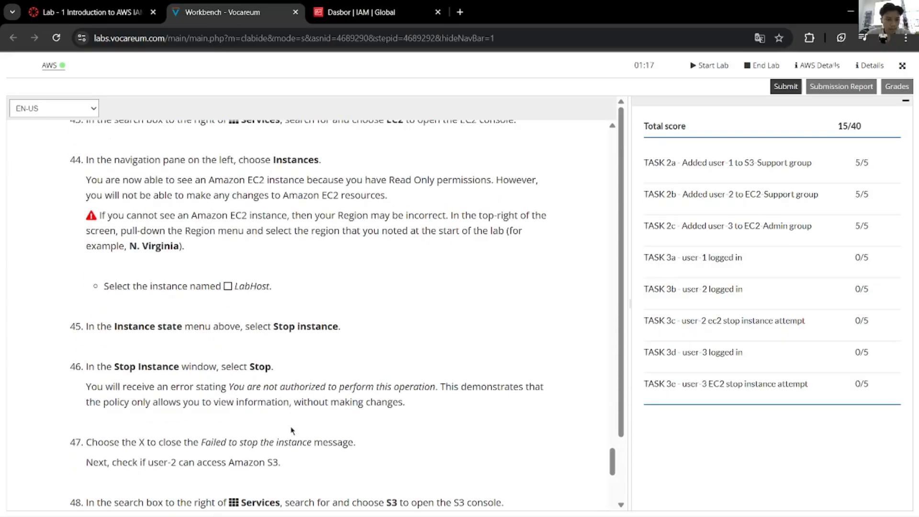
scroll(291, 431, down, 3)
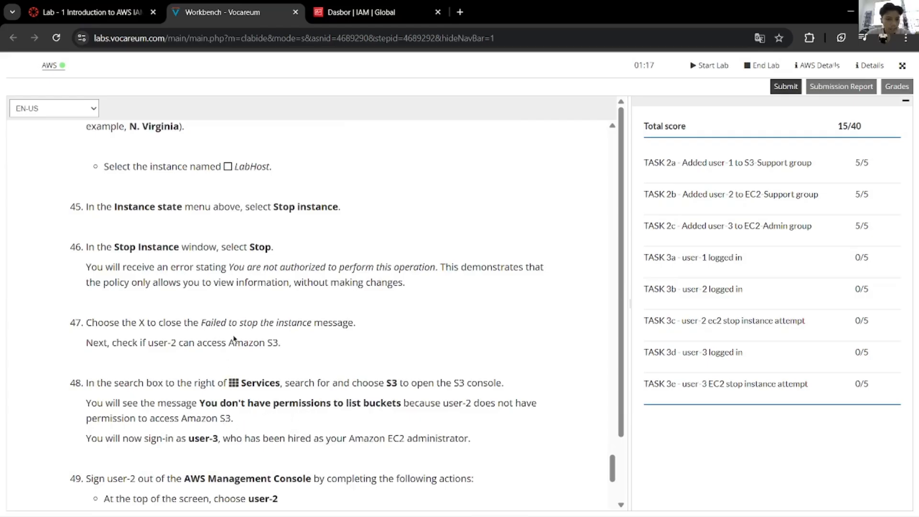
scroll(214, 318, up, 5)
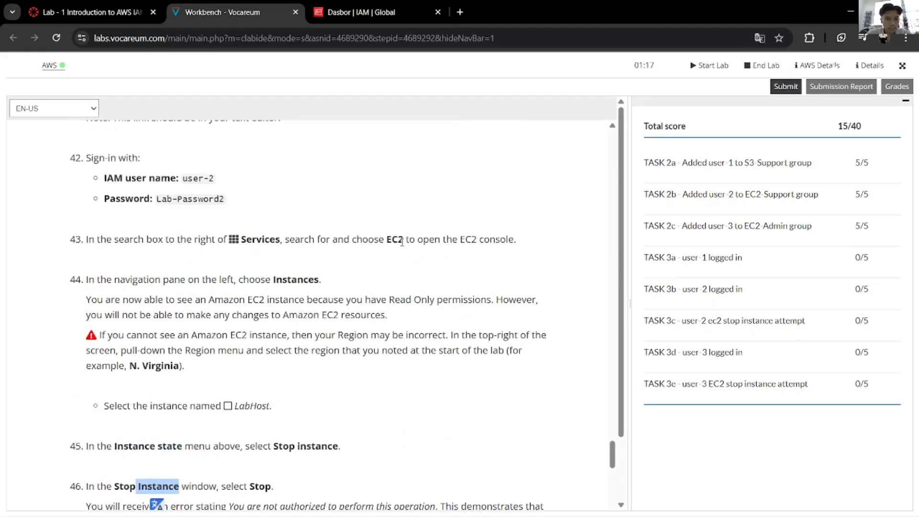
drag(403, 241, 384, 243)
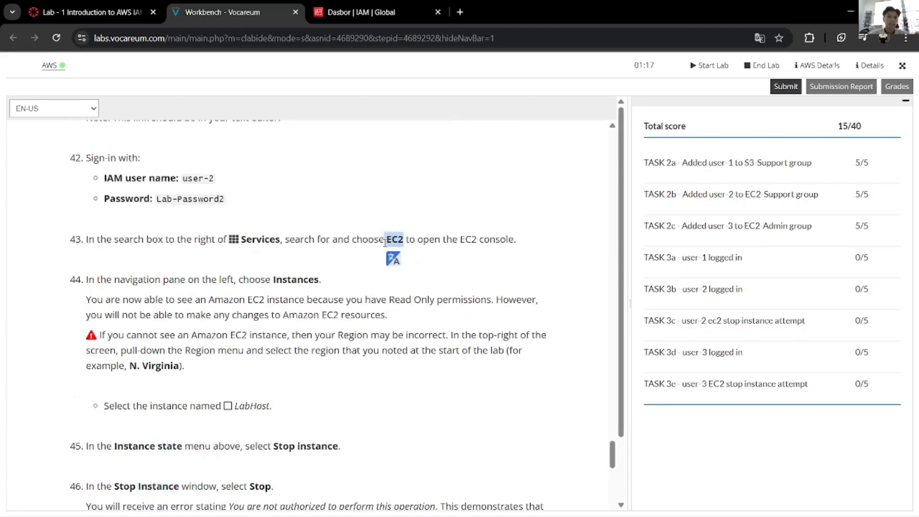
click(359, 303)
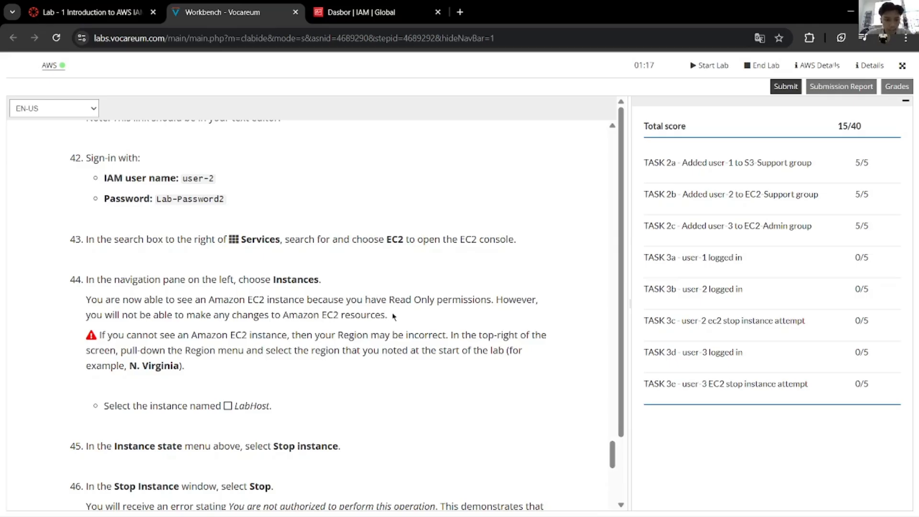
Step: Reread step 44's read-only explanation and step 43's EC2 wording
scroll(393, 316, down, 3)
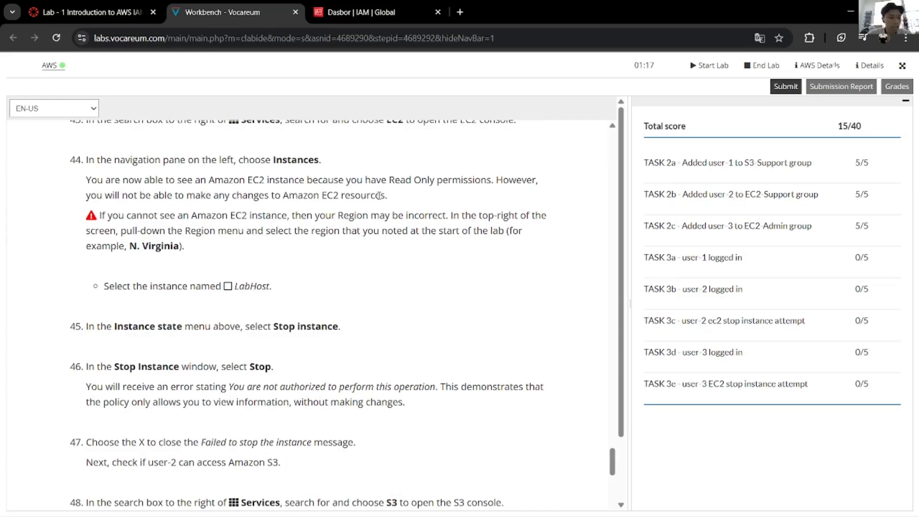
drag(386, 195, 84, 180)
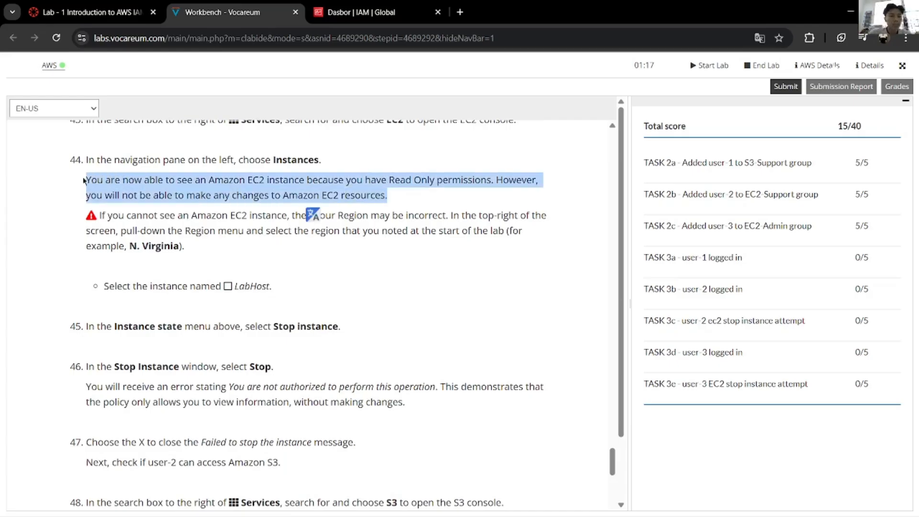
click(375, 234)
scroll(383, 213, up, 1)
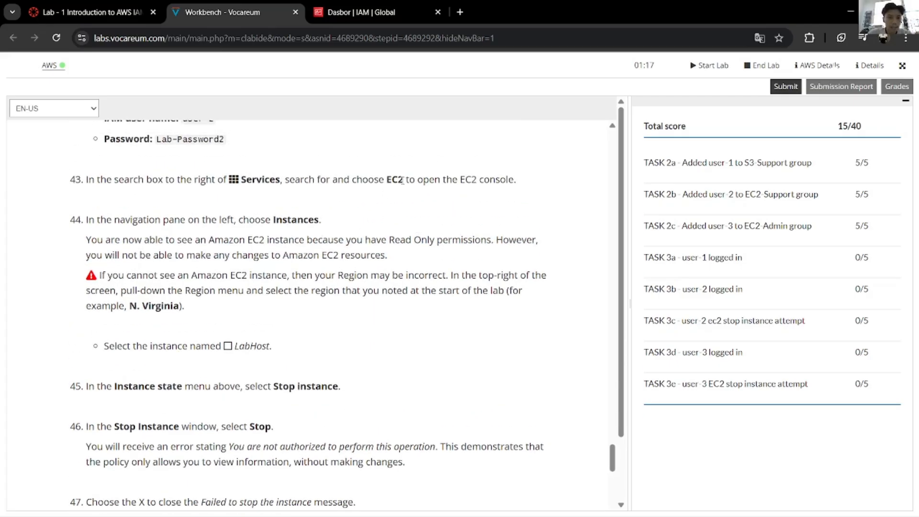
drag(402, 180, 386, 180)
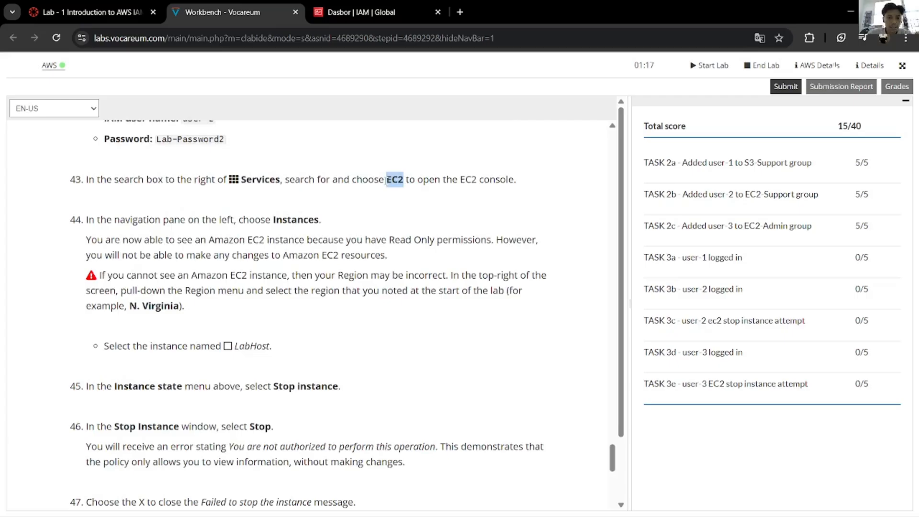
click(238, 290)
scroll(238, 291, down, 4)
scroll(242, 295, down, 1)
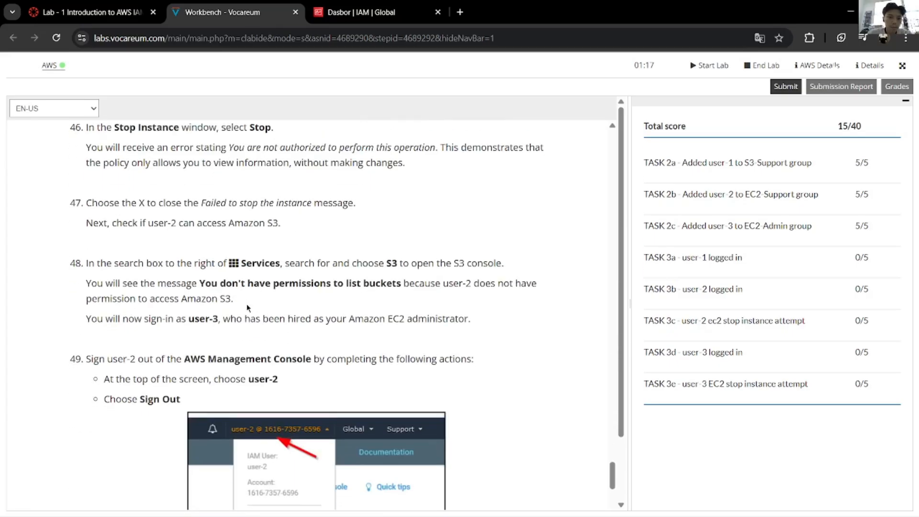
scroll(247, 307, up, 2)
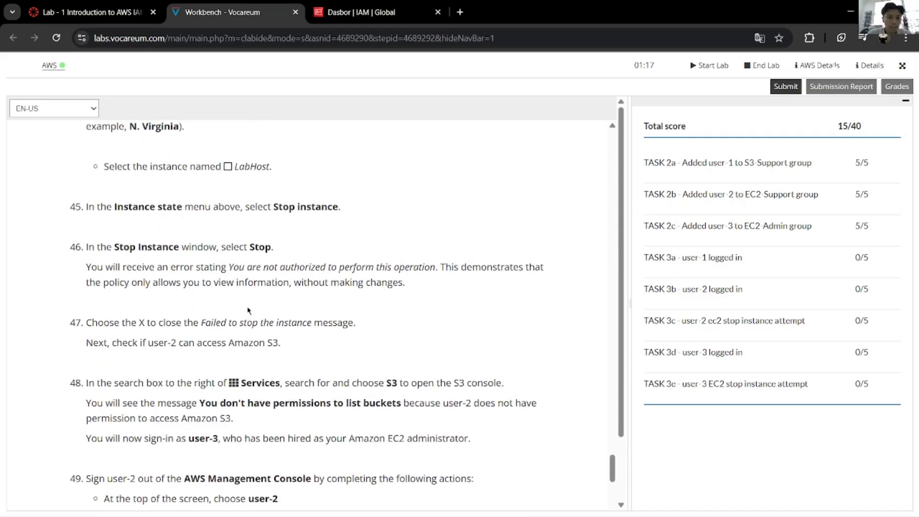
scroll(247, 307, down, 2)
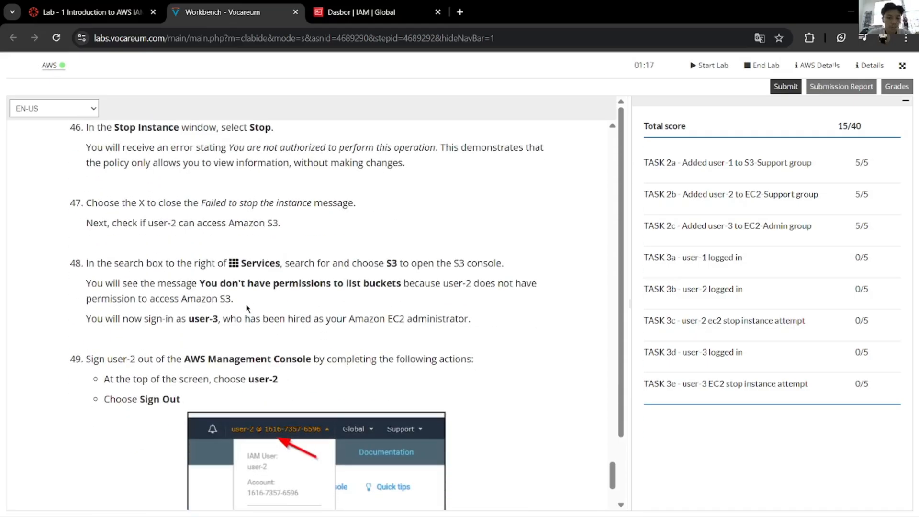
Step: Compare step 48's S3 task with the insufficient-permissions error on the Storage Lens page
double_click(390, 262)
key(alt+Tab)
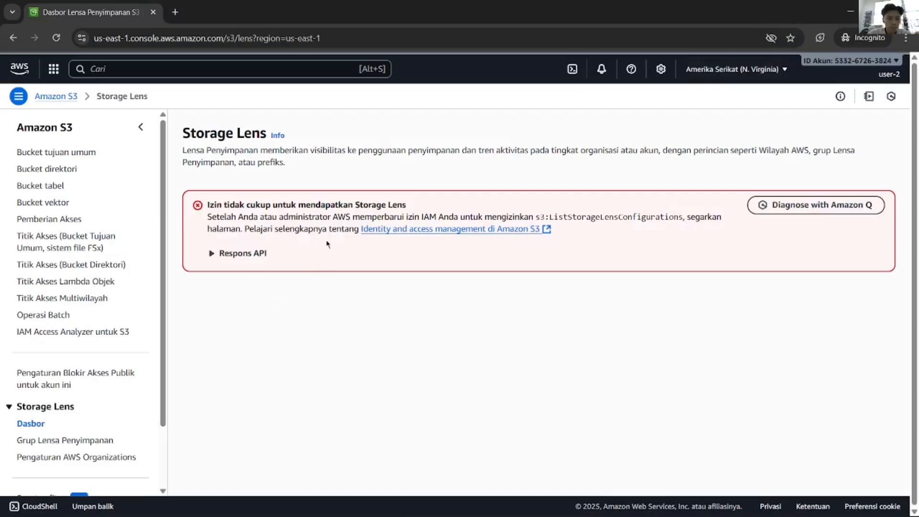
drag(209, 204, 362, 214)
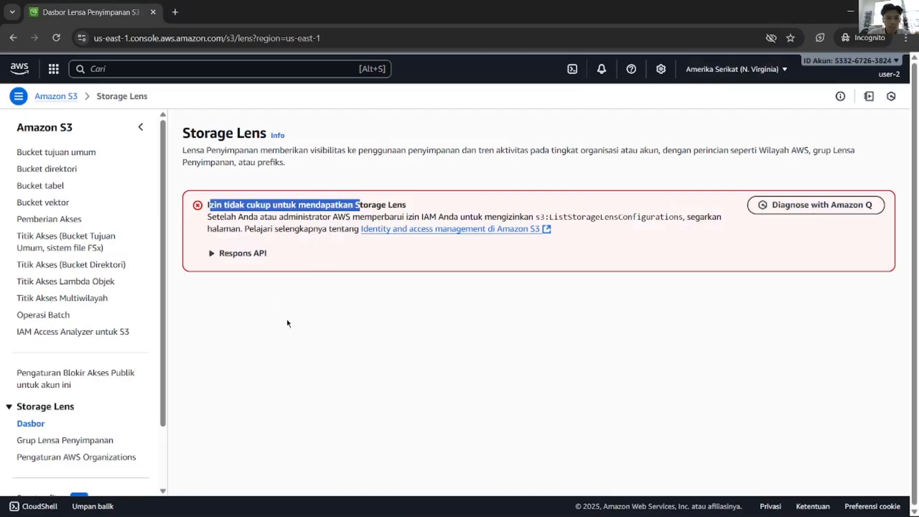
key(alt+Tab)
scroll(307, 287, down, 8)
scroll(325, 330, up, 2)
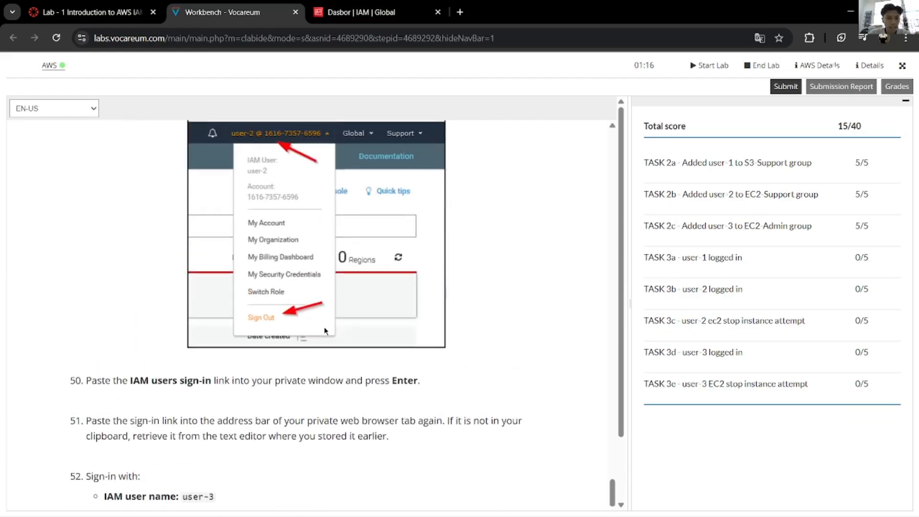
scroll(325, 330, up, 3)
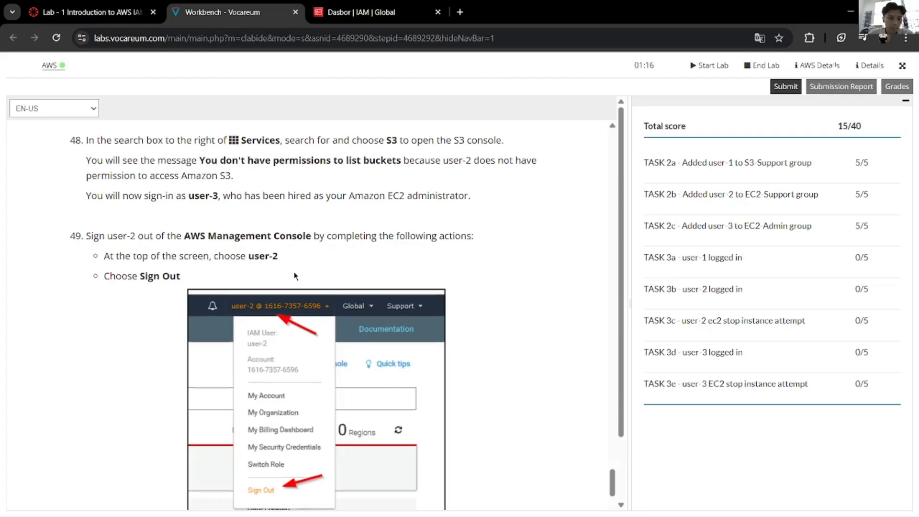
scroll(294, 275, down, 6)
scroll(293, 273, up, 5)
scroll(292, 272, up, 2)
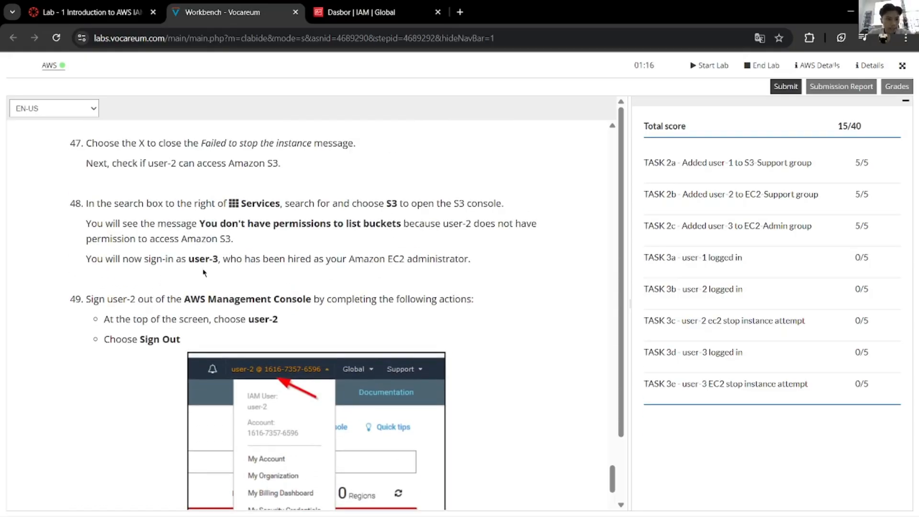
scroll(205, 273, down, 2)
key(alt+Tab)
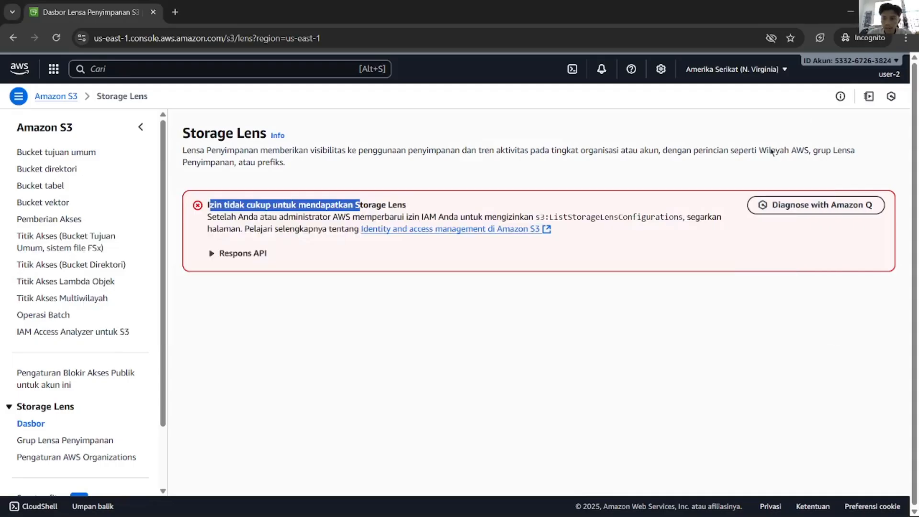
Step: Turn on multi-session support and go to the console sign-in page
click(903, 71)
click(841, 363)
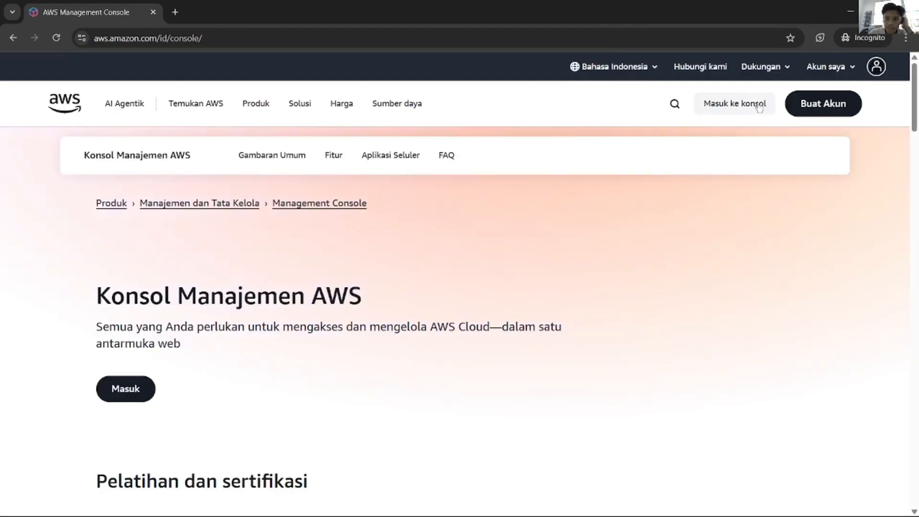
click(749, 106)
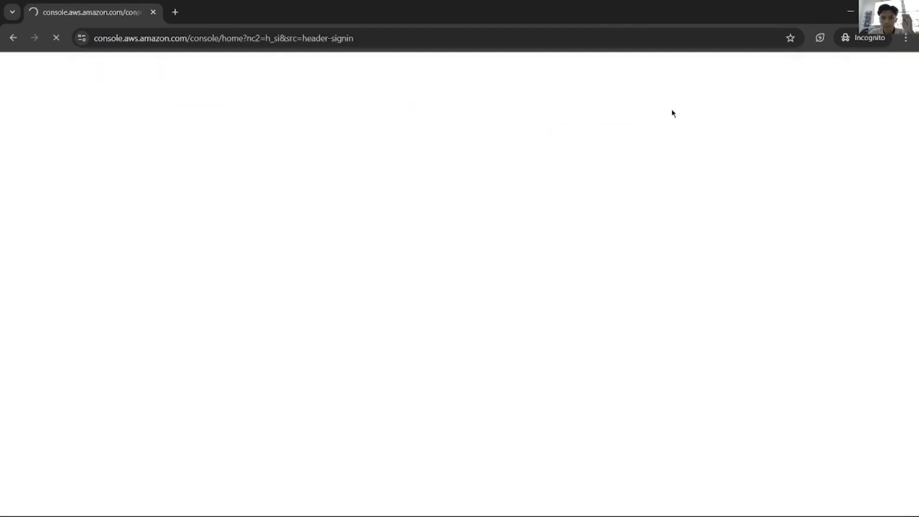
Step: Sign in as user-3 with the copied password and dismiss the LabHost stop-started banner
key(alt+Tab)
scroll(535, 186, down, 9)
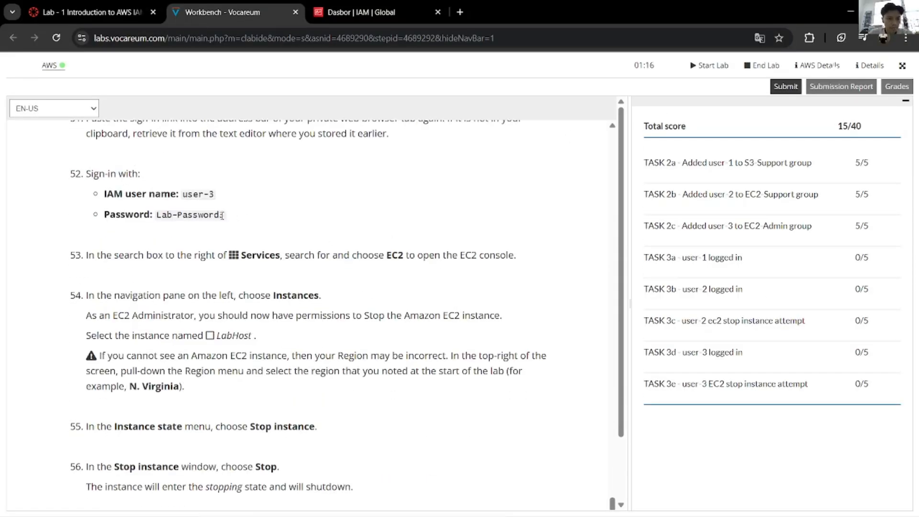
drag(222, 215, 156, 215)
key(ctrl+c)
key(alt+Tab)
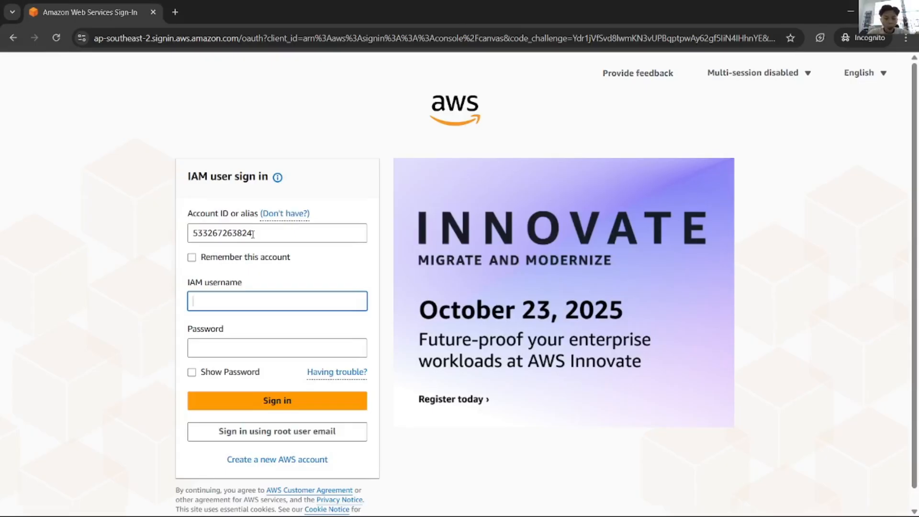
key(alt+Tab)
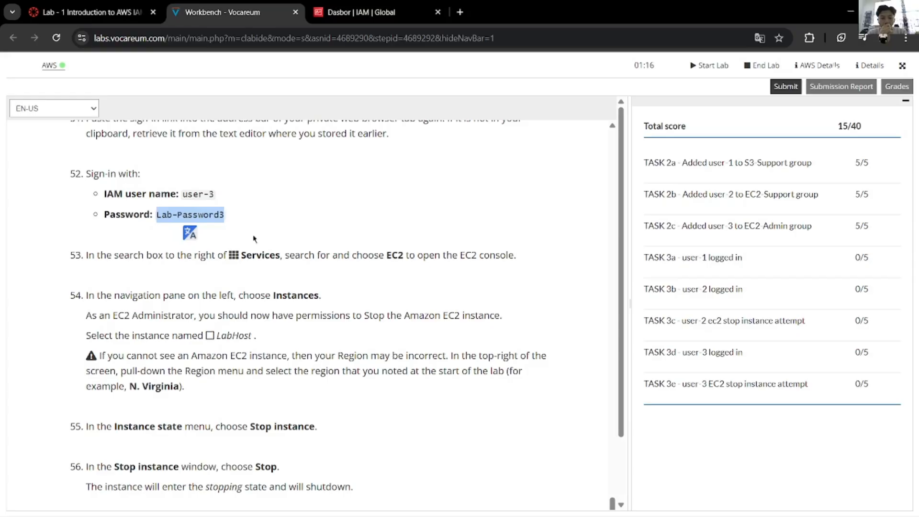
key(alt+Tab)
text(user-3)
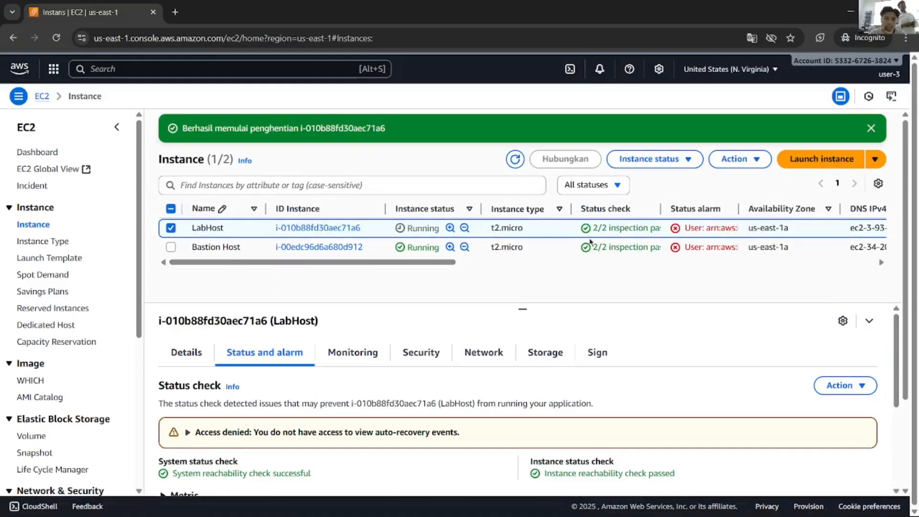
click(870, 128)
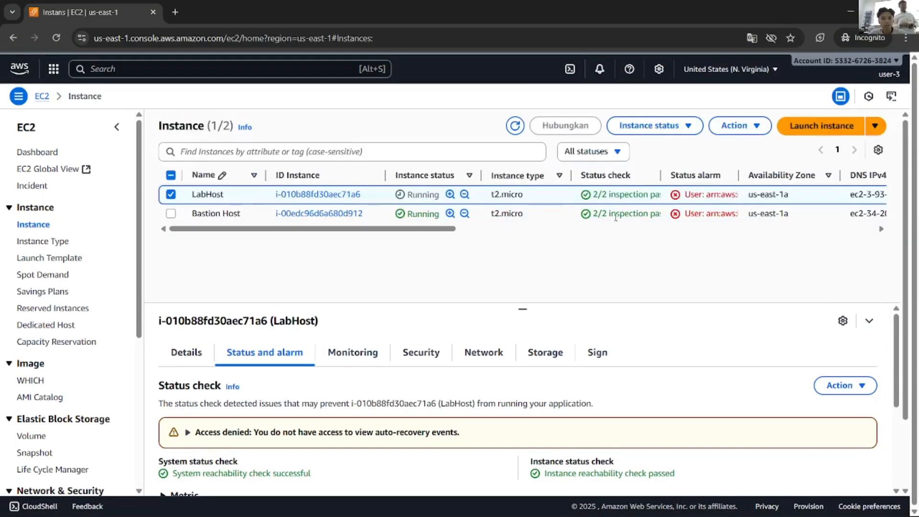
key(alt+Tab)
key(alt+Tab)
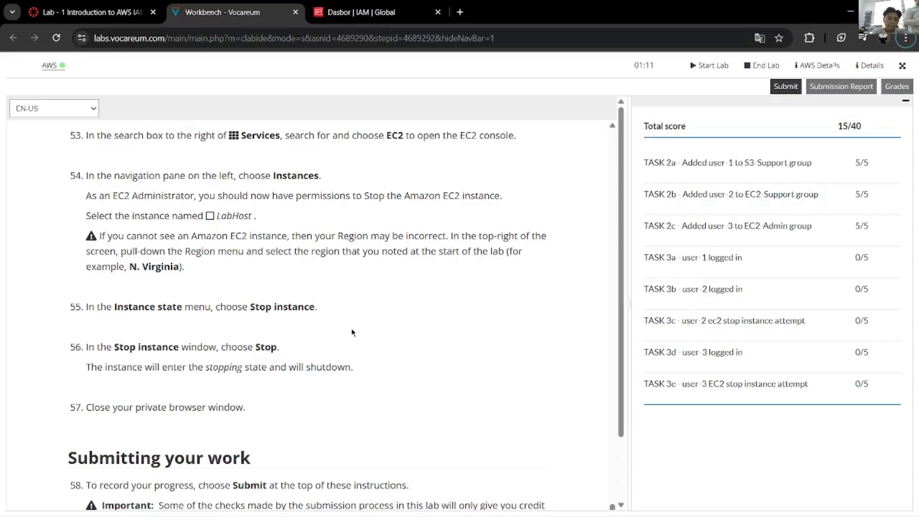
Step: Review step 54, noting the EC2 Administrator wording and the Stop action
scroll(352, 332, up, 3)
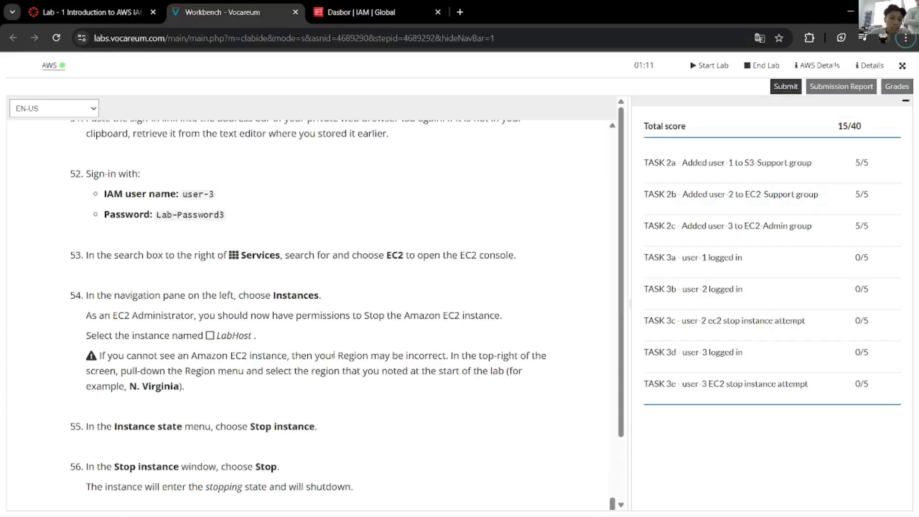
scroll(364, 354, up, 3)
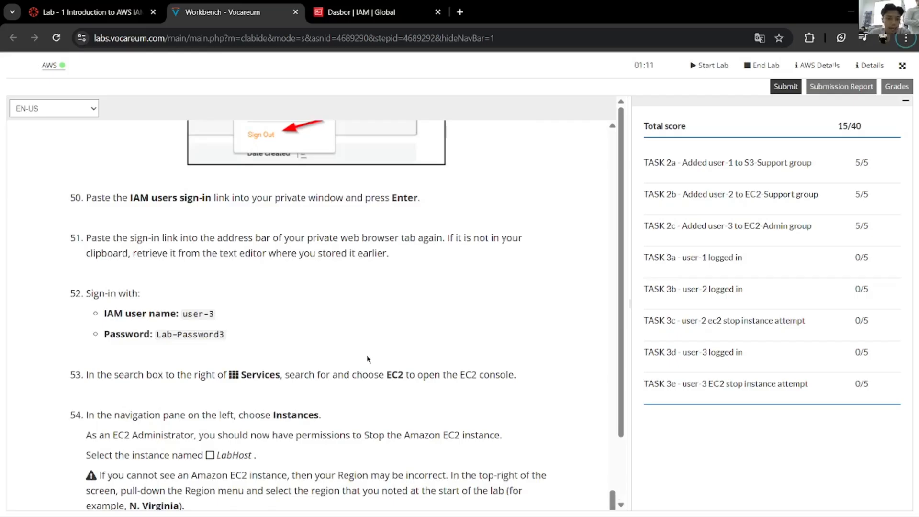
scroll(368, 364, down, 3)
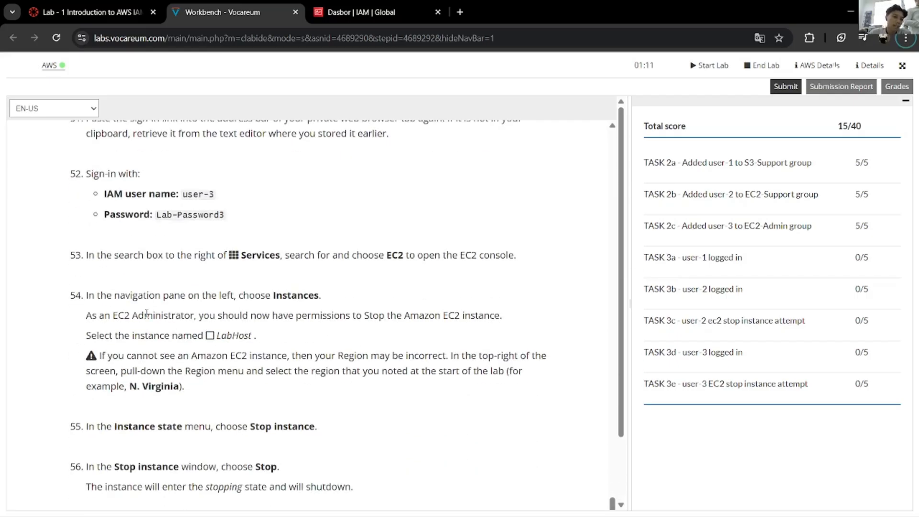
drag(116, 317, 196, 313)
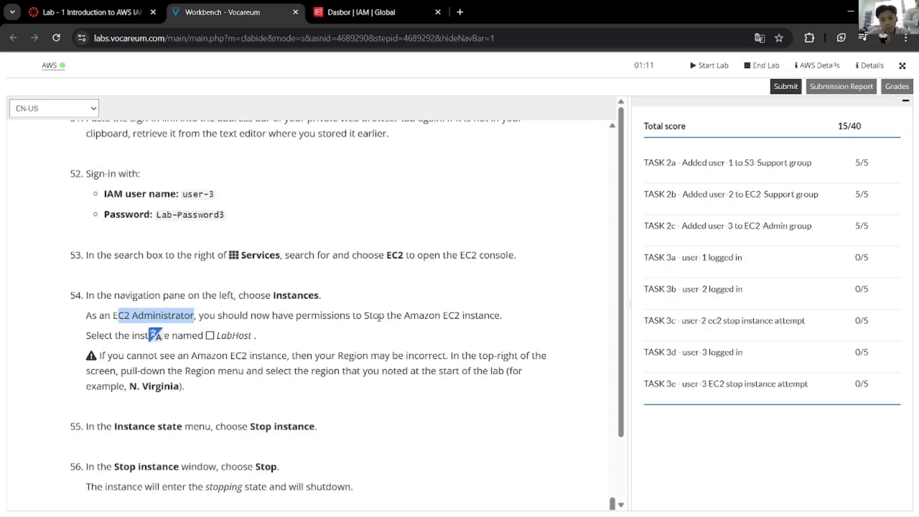
mouse_move(383, 316)
mouse_down()
mouse_move(347, 316)
mouse_move(370, 317)
mouse_up()
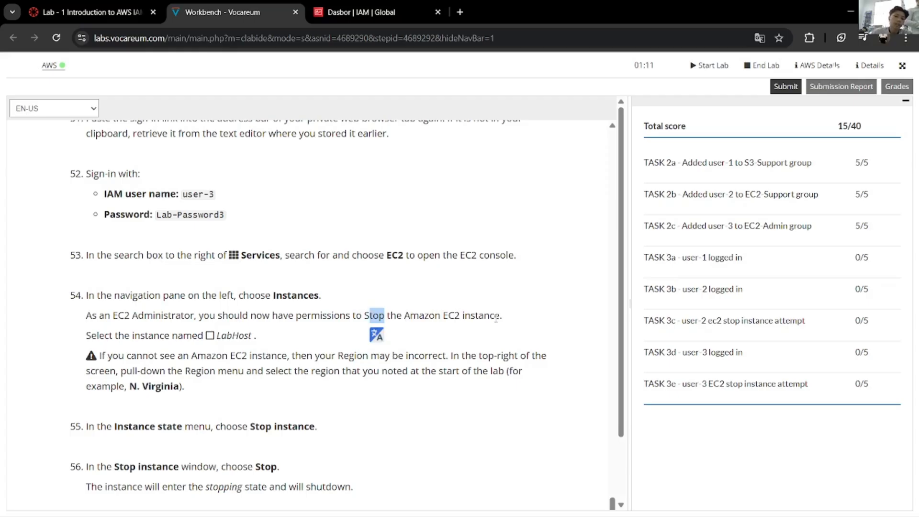
scroll(417, 319, down, 15)
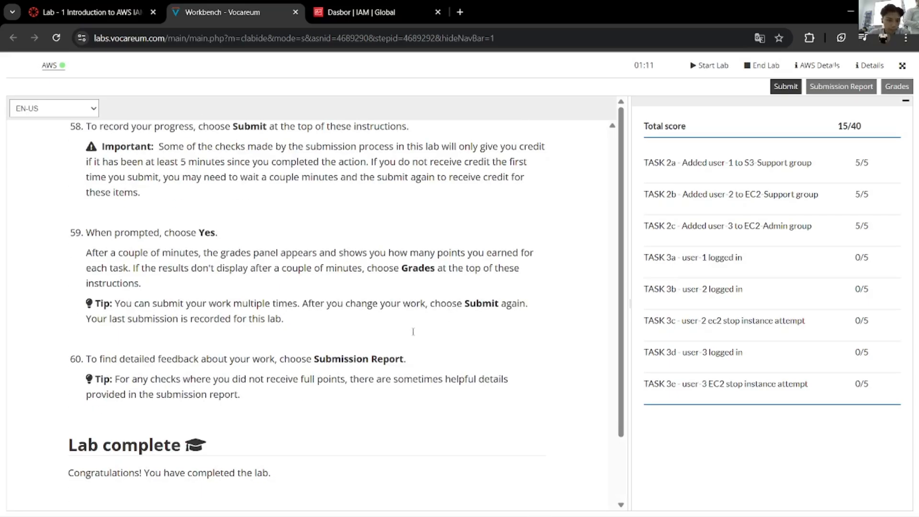
scroll(414, 335, down, 2)
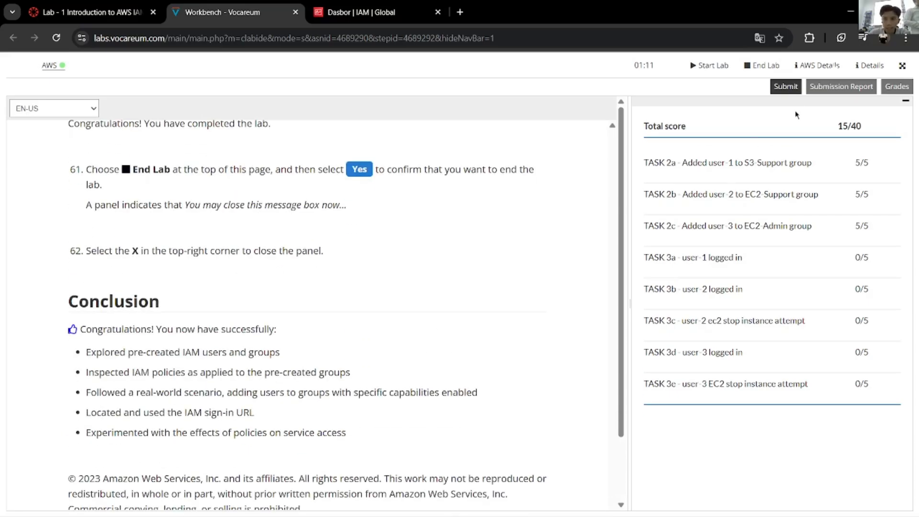
Step: Submit the lab, confirm with Yes, and wait for the score to refresh to 30/40
click(787, 87)
click(743, 154)
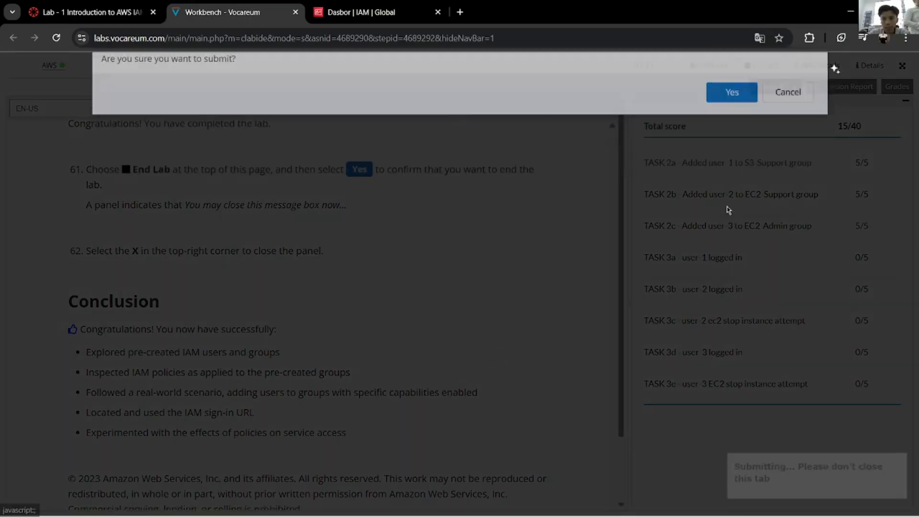
scroll(465, 375, up, 15)
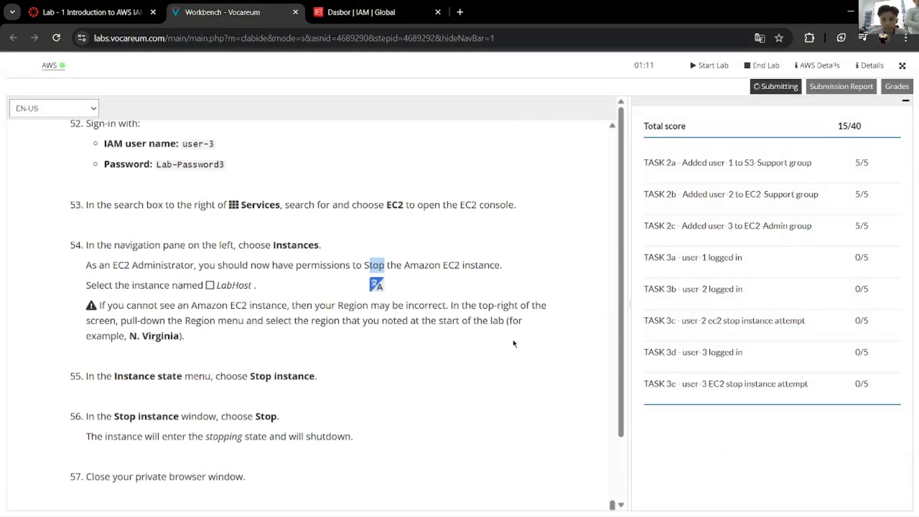
mouse_move(834, 500)
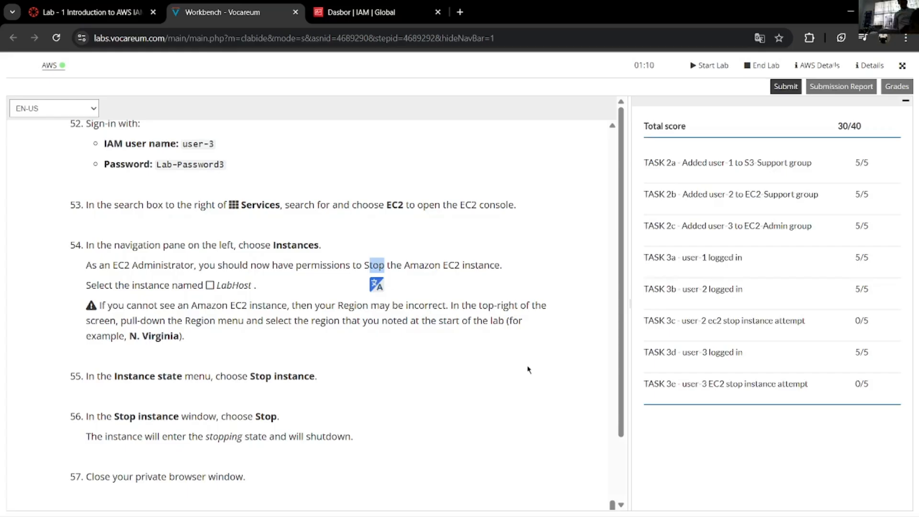
click(564, 343)
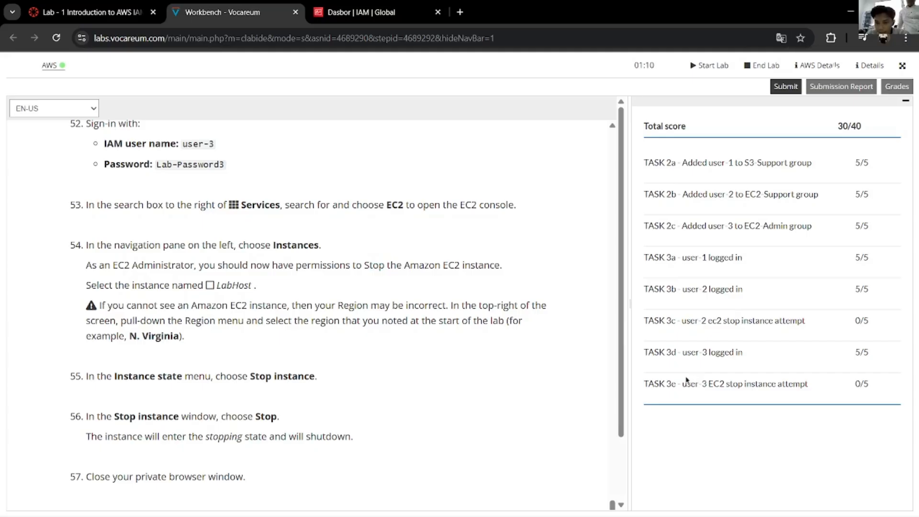
scroll(445, 359, up, 20)
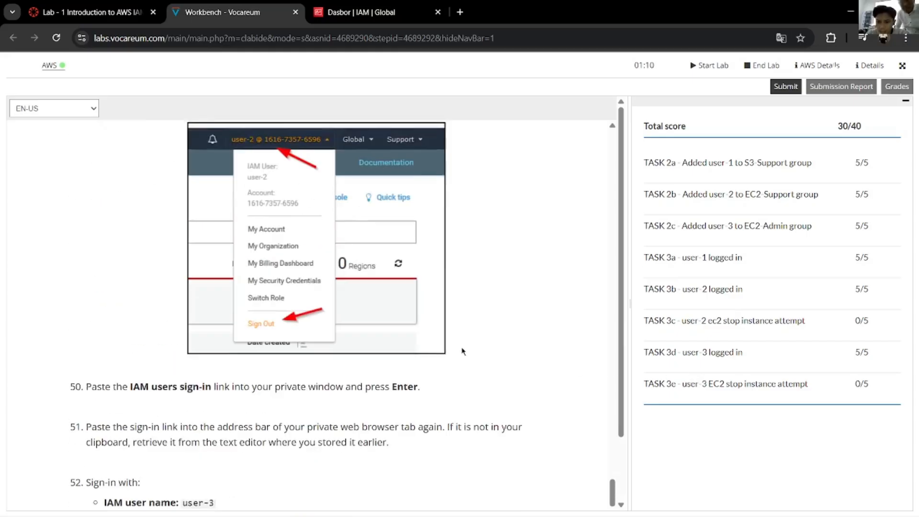
scroll(468, 350, up, 20)
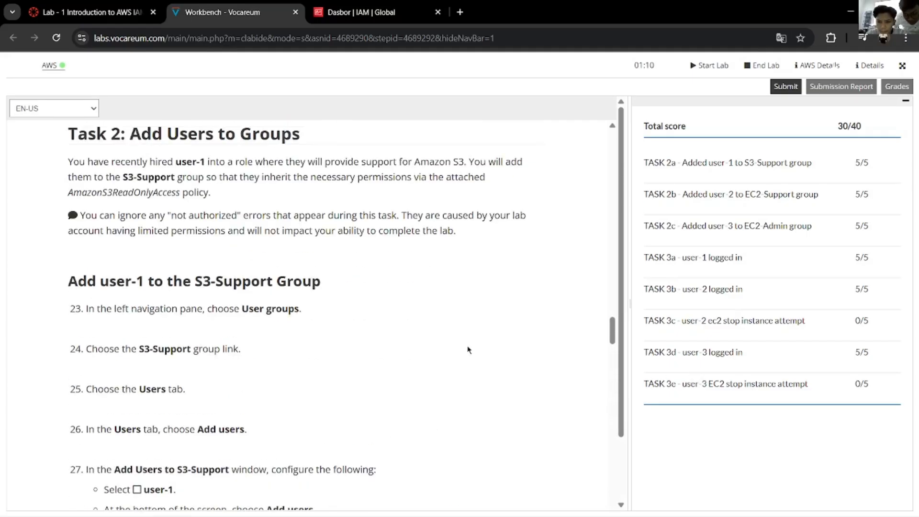
scroll(469, 335, down, 20)
scroll(469, 328, down, 20)
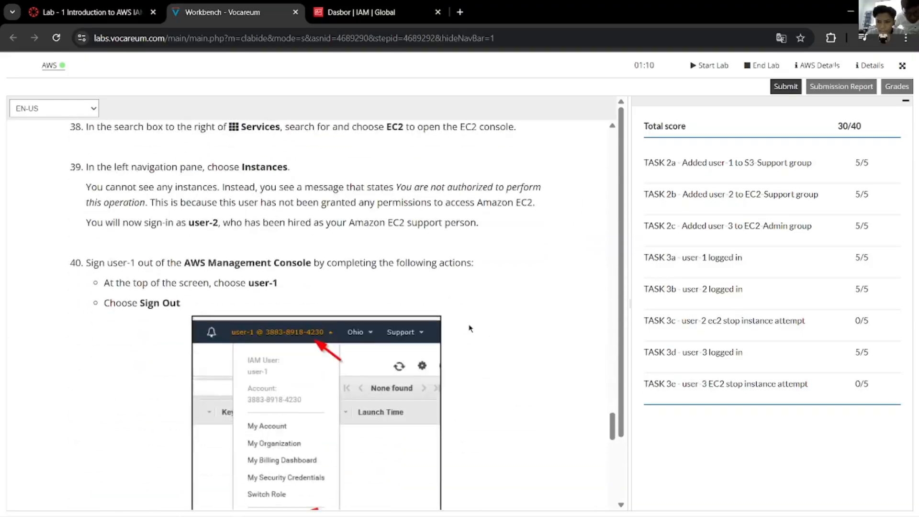
key(alt+Tab)
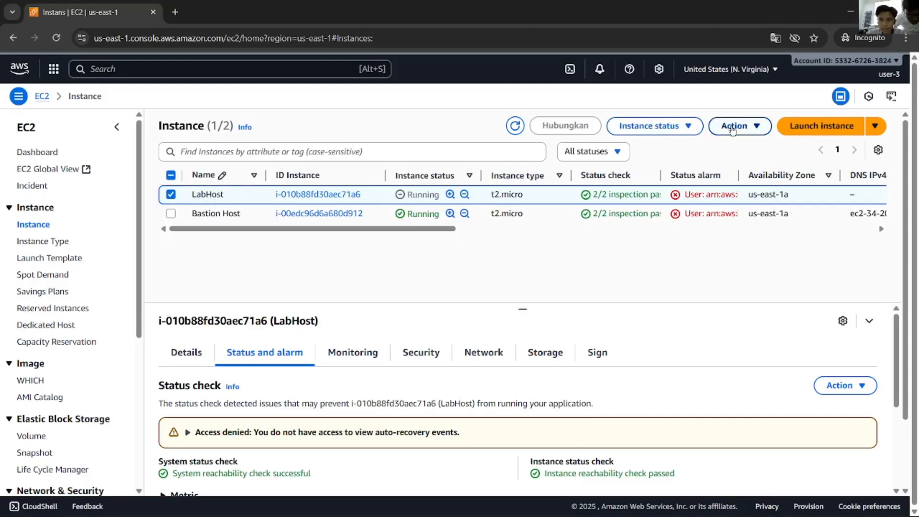
Step: Start the LabHost instance from the Instance state menu
click(670, 126)
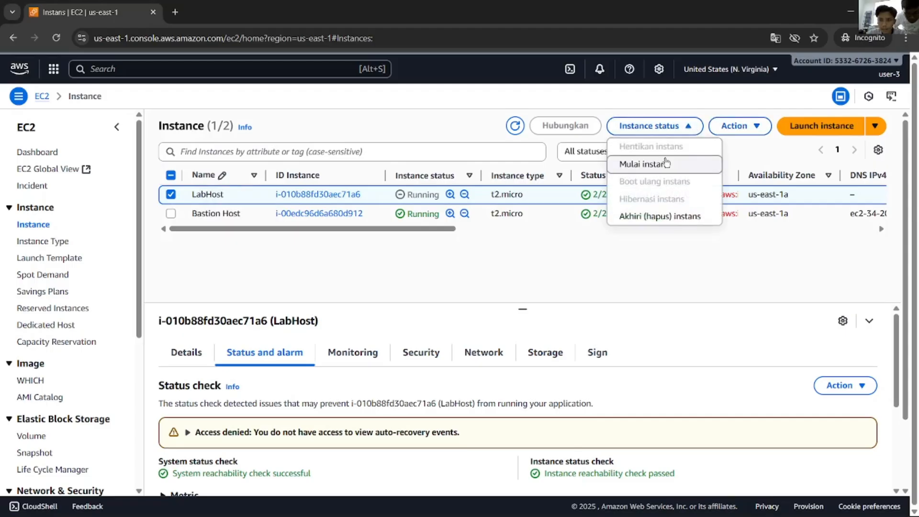
click(665, 163)
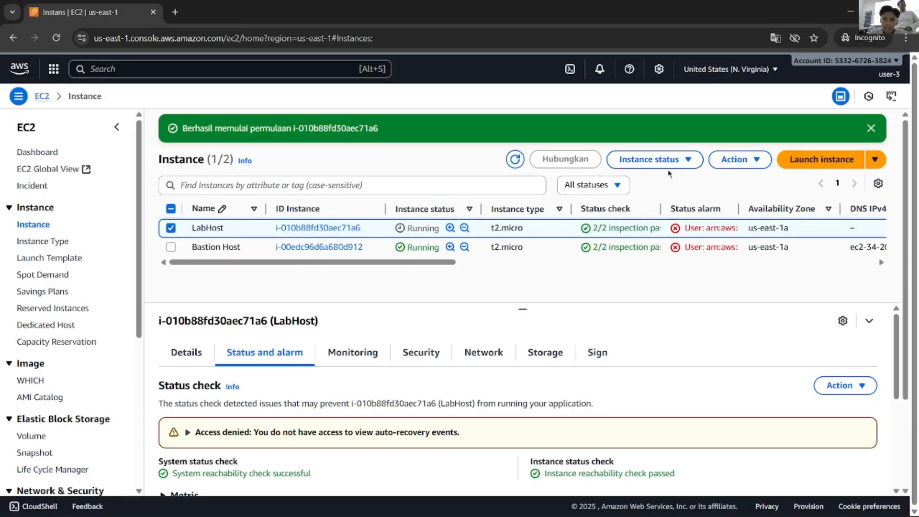
click(668, 162)
click(493, 264)
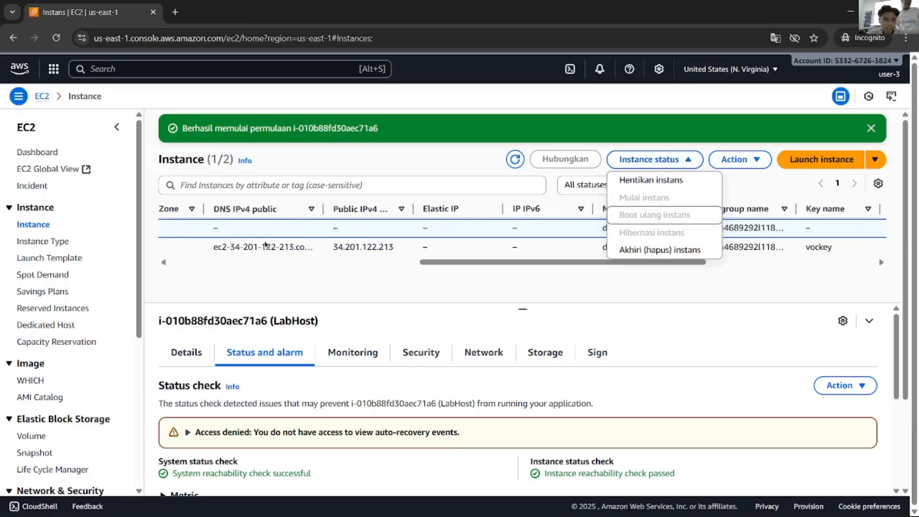
drag(432, 264, 178, 266)
click(278, 295)
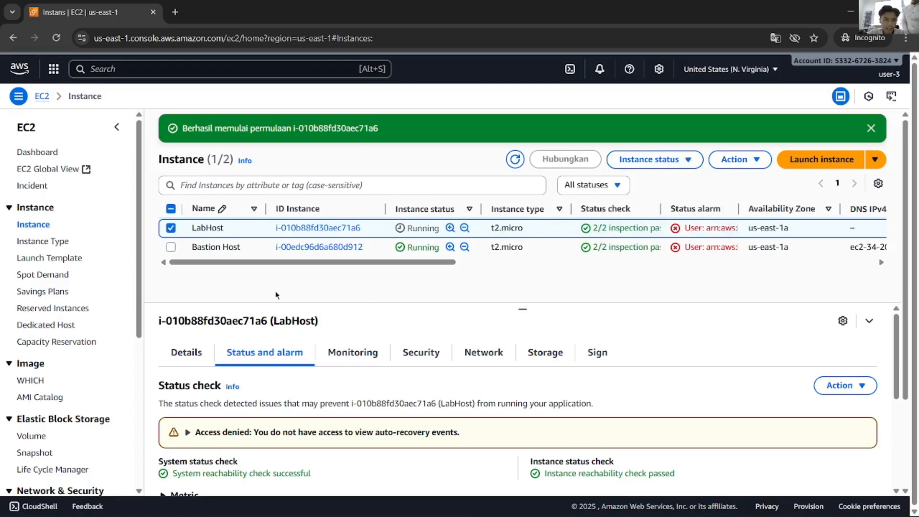
Step: Reselect LabHost and choose Stop instance to bring up the stop confirmation
key(alt+Tab)
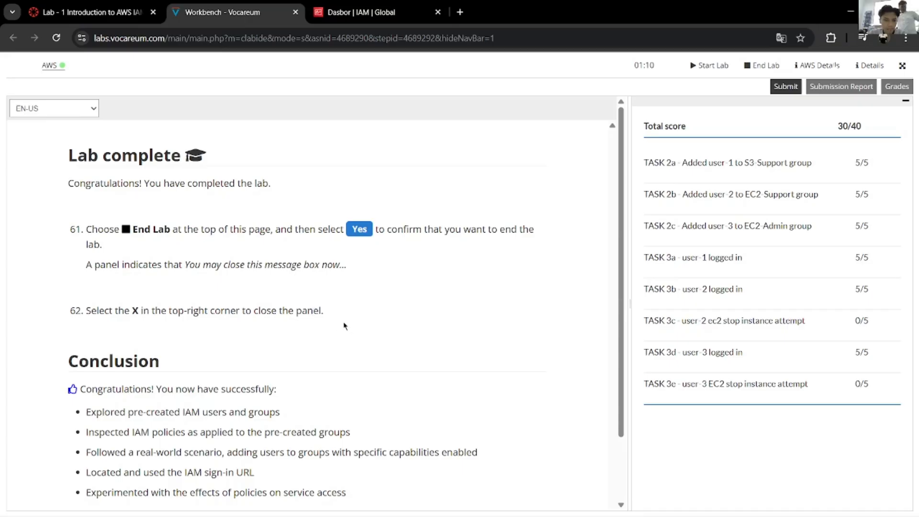
scroll(344, 326, up, 10)
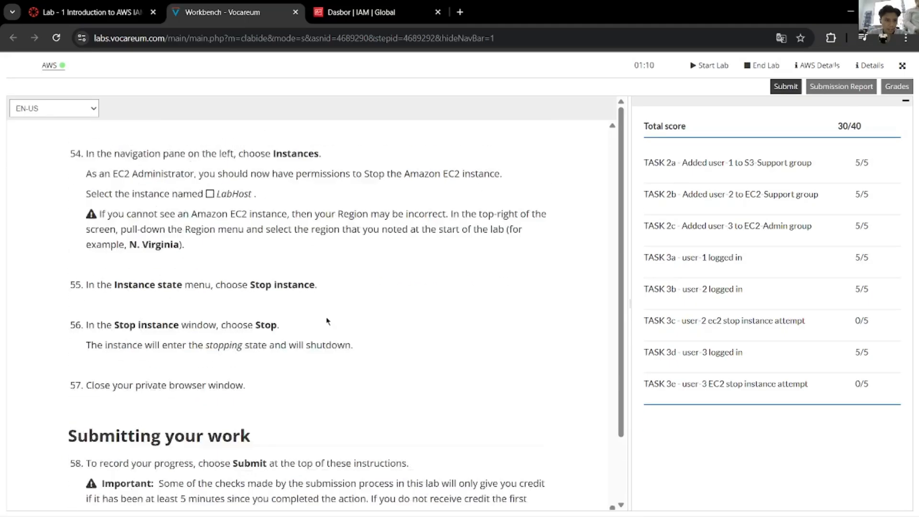
scroll(327, 321, up, 2)
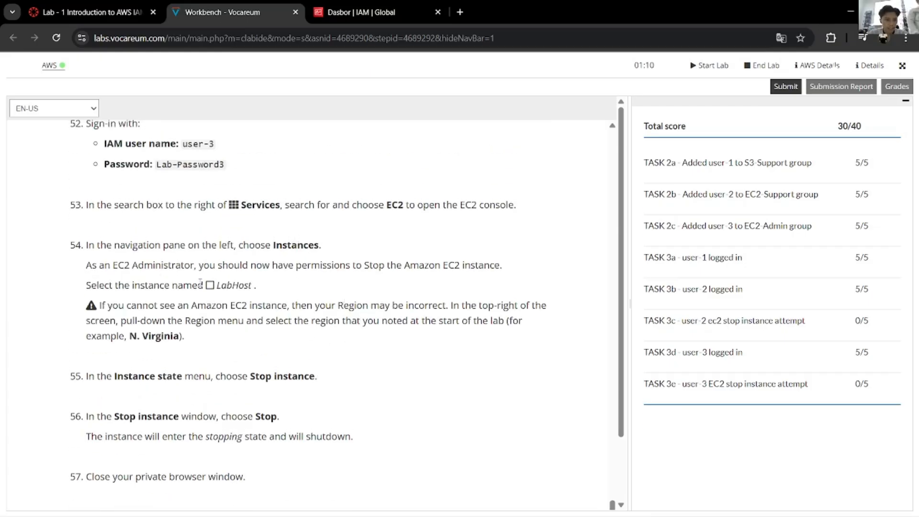
key(alt+Tab)
click(170, 228)
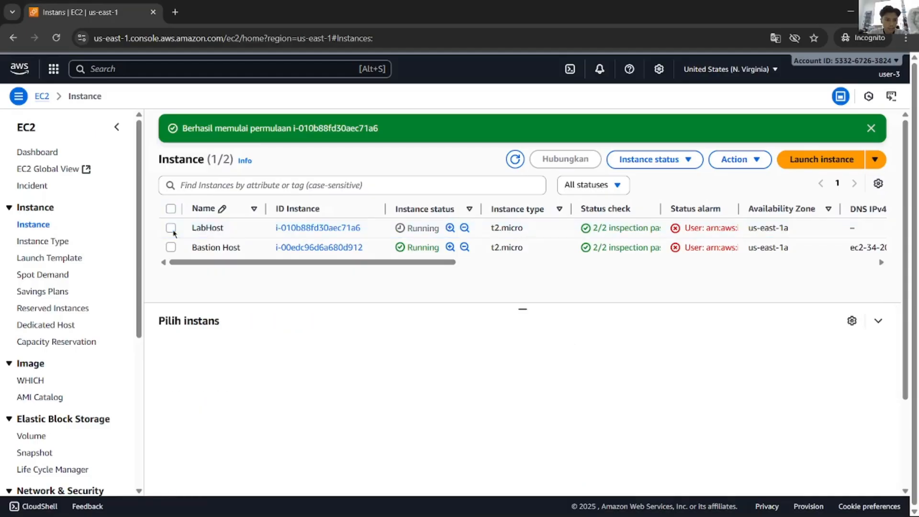
click(194, 229)
click(680, 163)
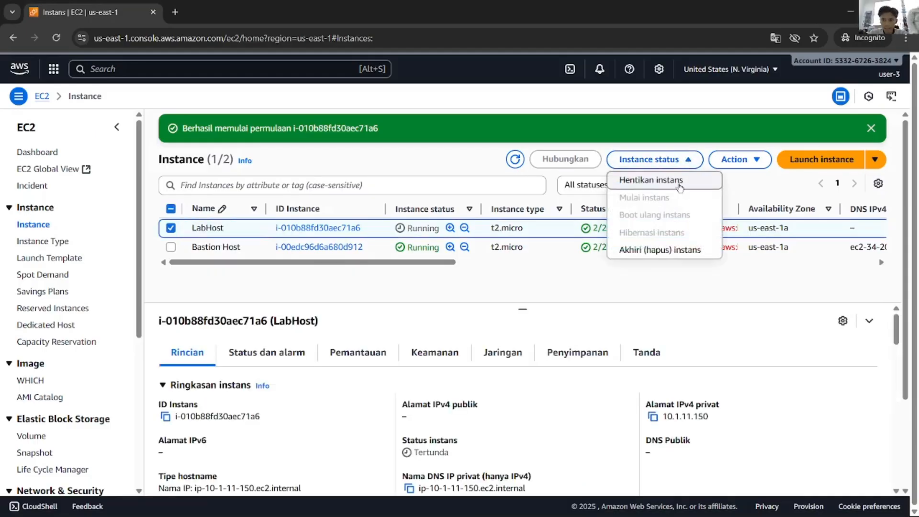
click(663, 180)
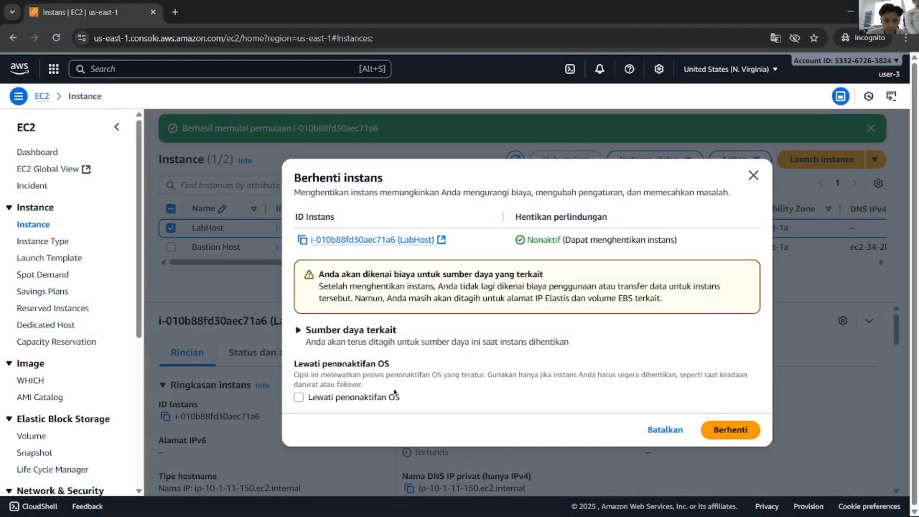
Step: Confirm stopping LabHost, dismiss the stop and start banners, and refresh the instance list
key(alt+Tab)
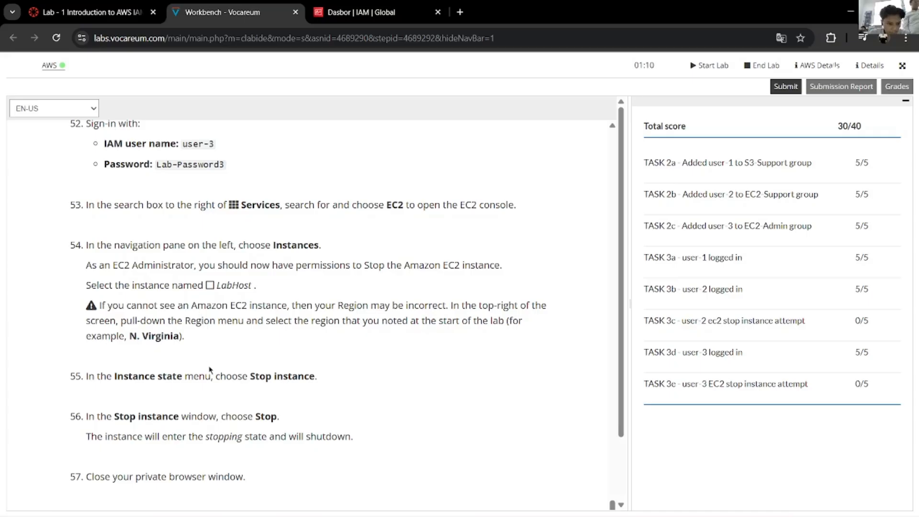
scroll(210, 369, down, 1)
key(alt+Tab)
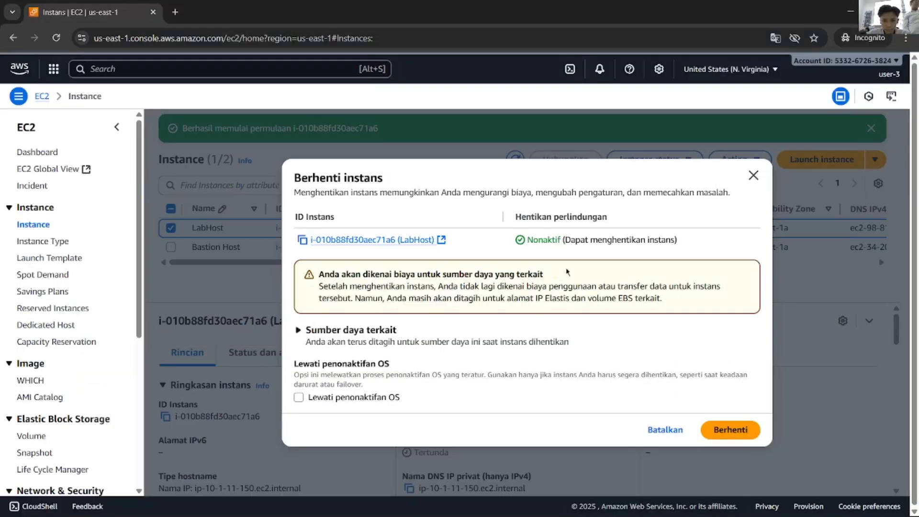
click(730, 429)
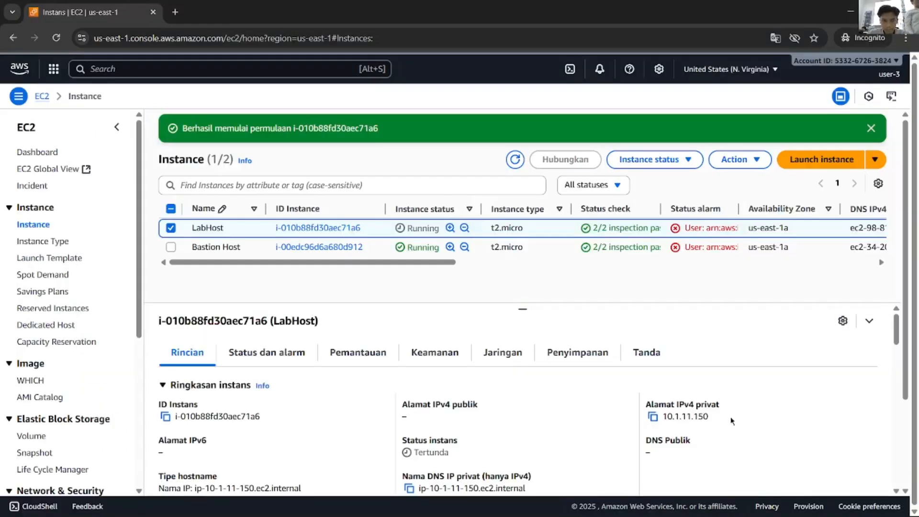
click(870, 128)
click(870, 129)
click(515, 126)
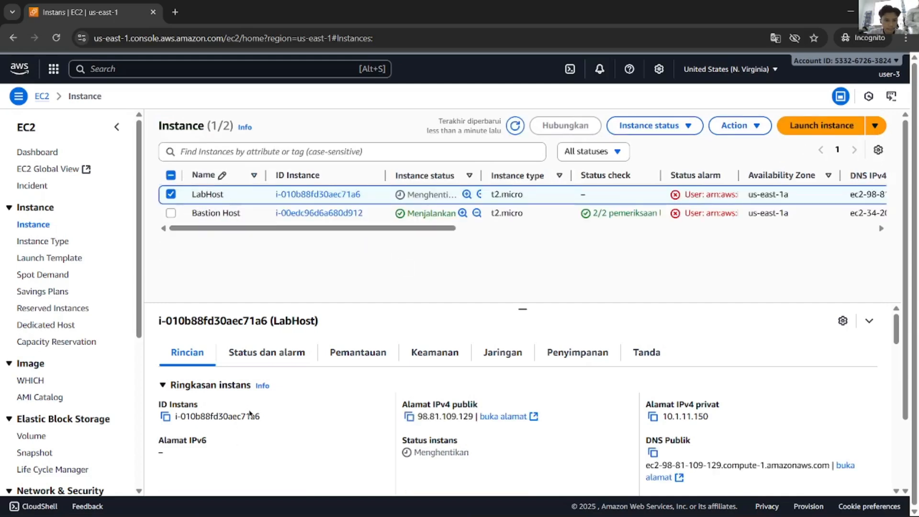
click(281, 359)
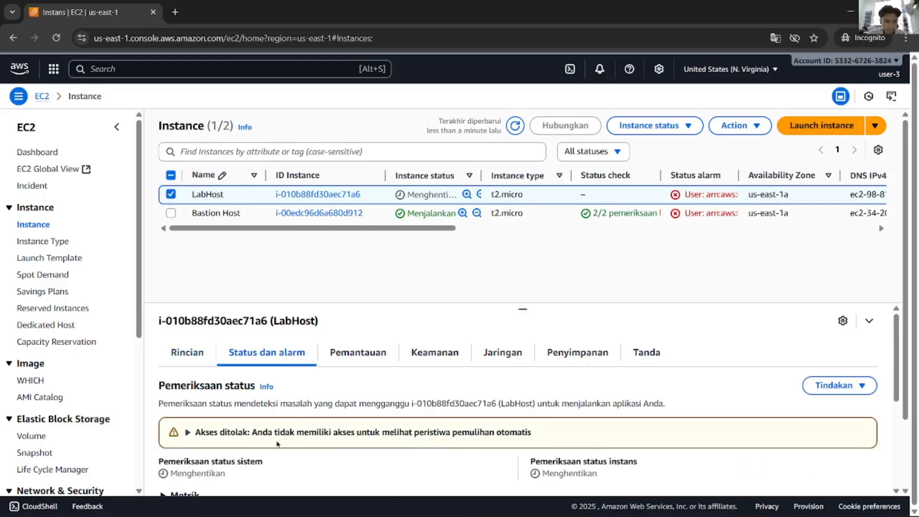
scroll(260, 446, down, 5)
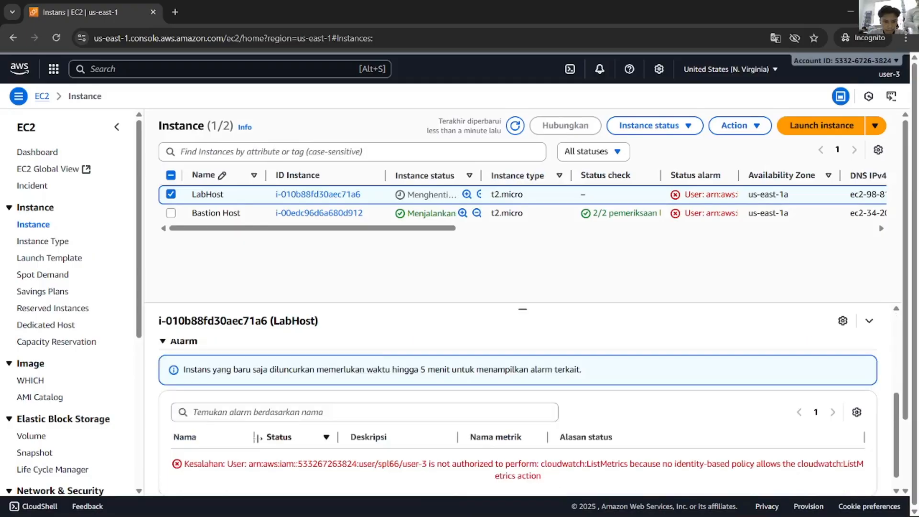
scroll(257, 438, up, 3)
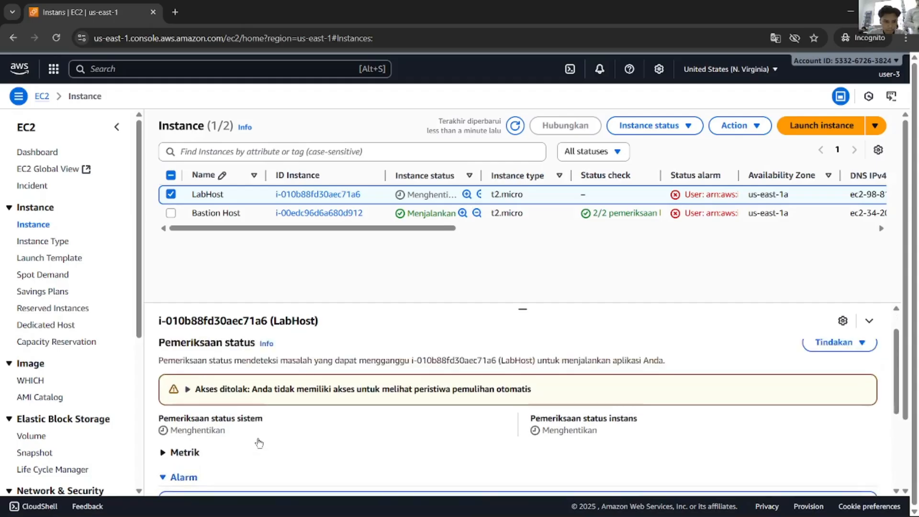
scroll(259, 442, up, 2)
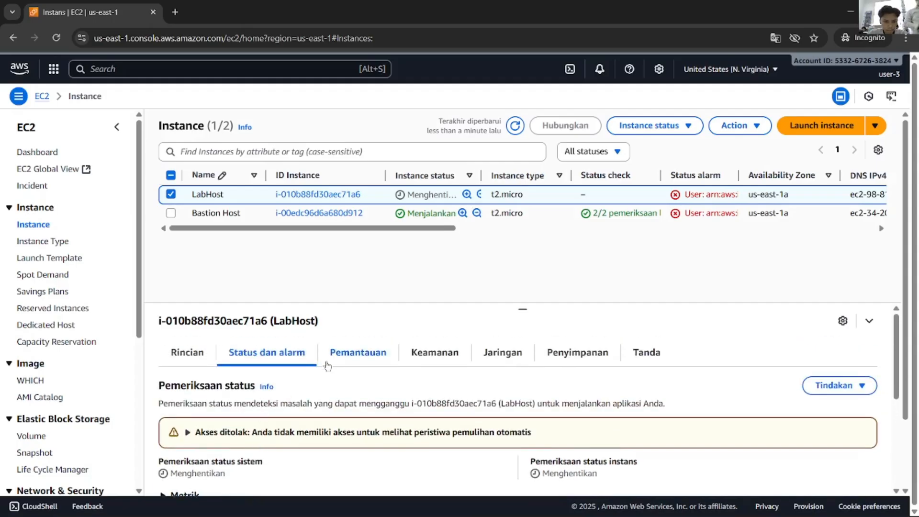
click(358, 352)
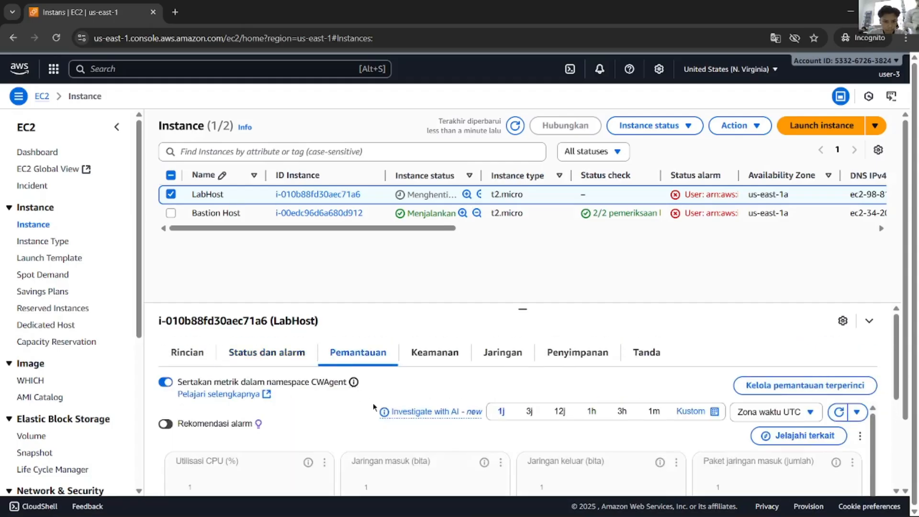
scroll(374, 407, down, 3)
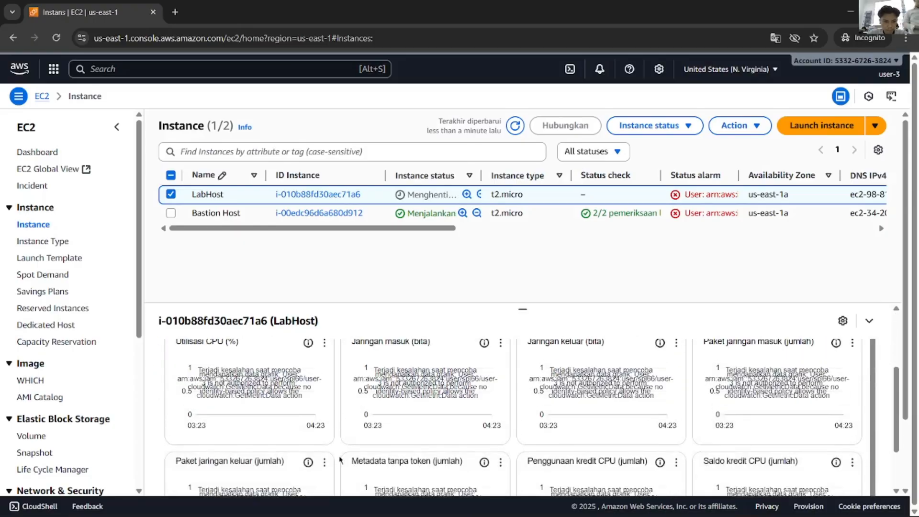
scroll(340, 461, up, 3)
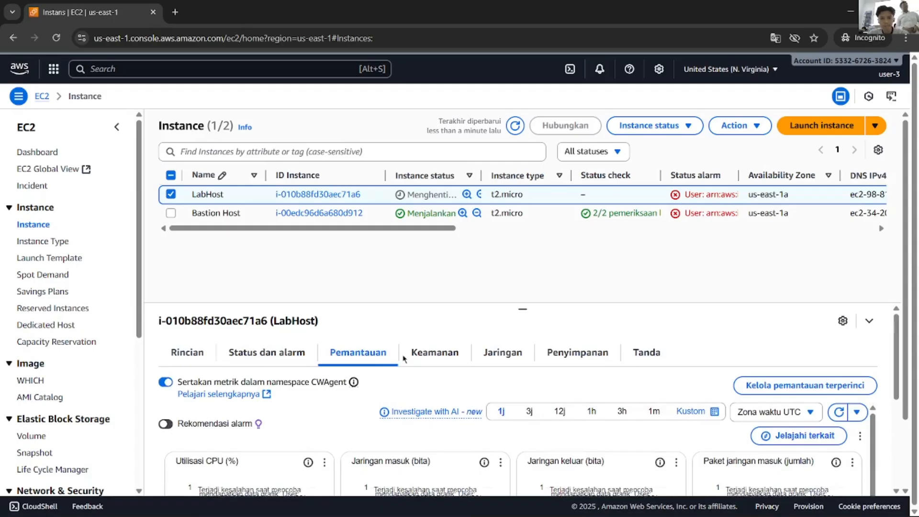
click(183, 359)
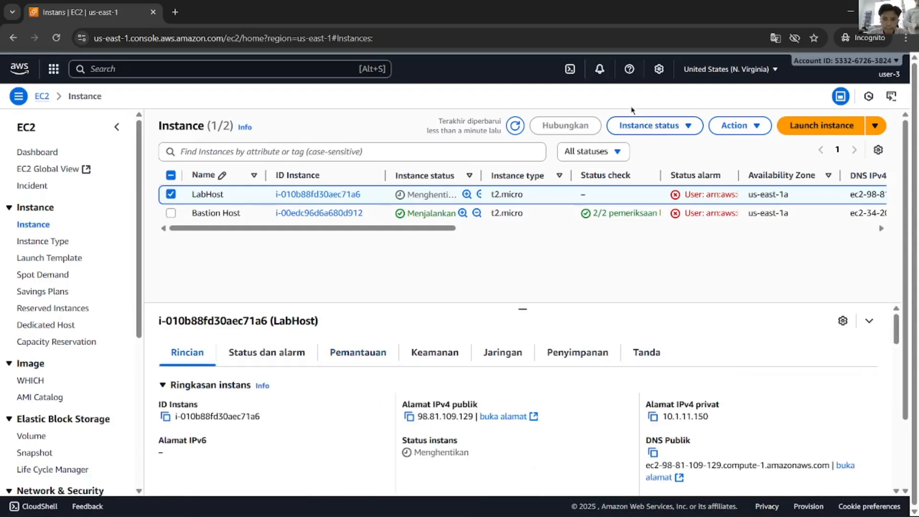
Step: Refresh the instance list and sort by Instance state to show LabHost stopped
click(515, 126)
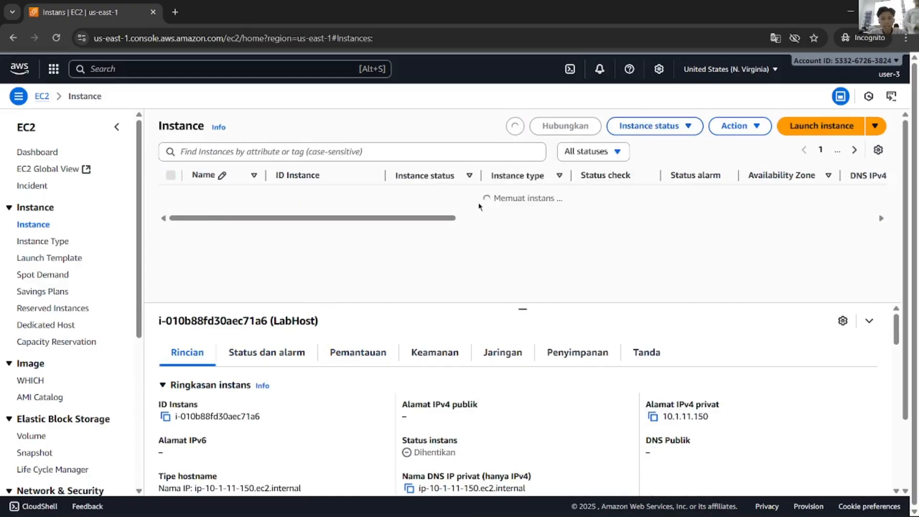
click(468, 177)
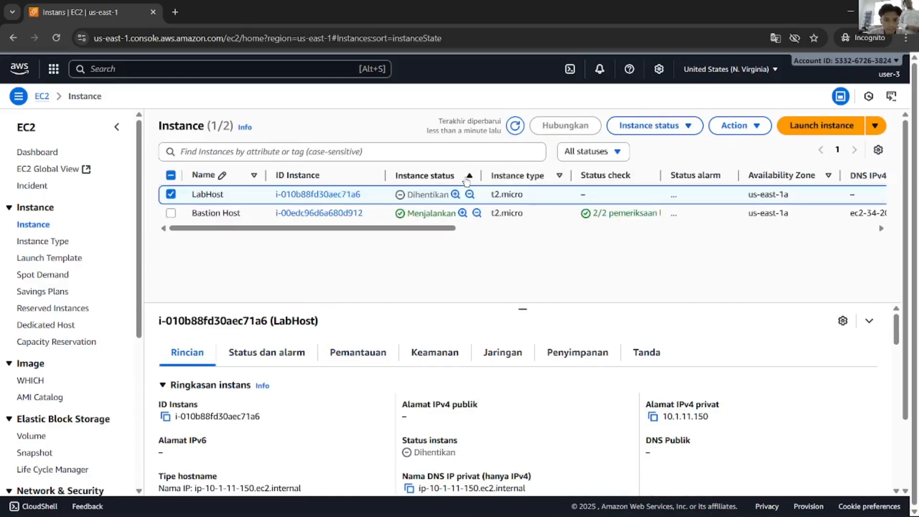
click(466, 183)
Step: Sign user-3 out of the AWS console and return to the lab instructions
key(alt+Tab)
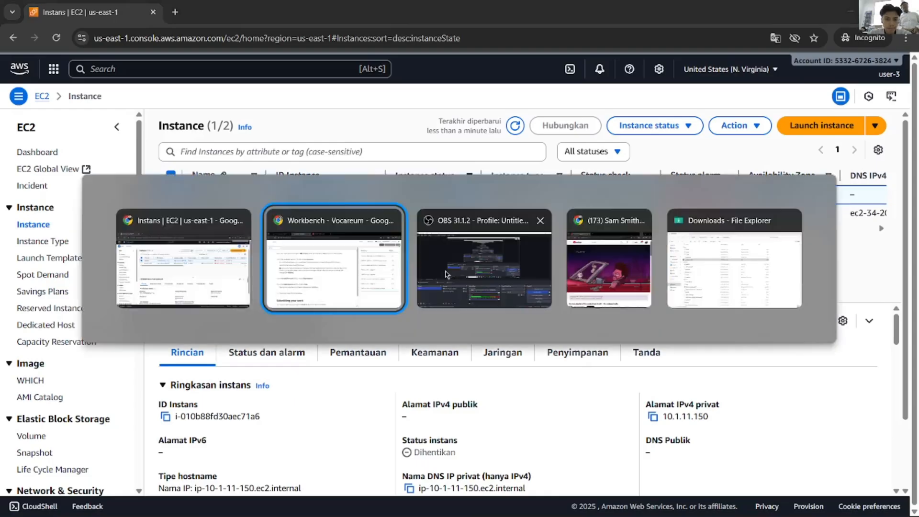
key(alt+Tab)
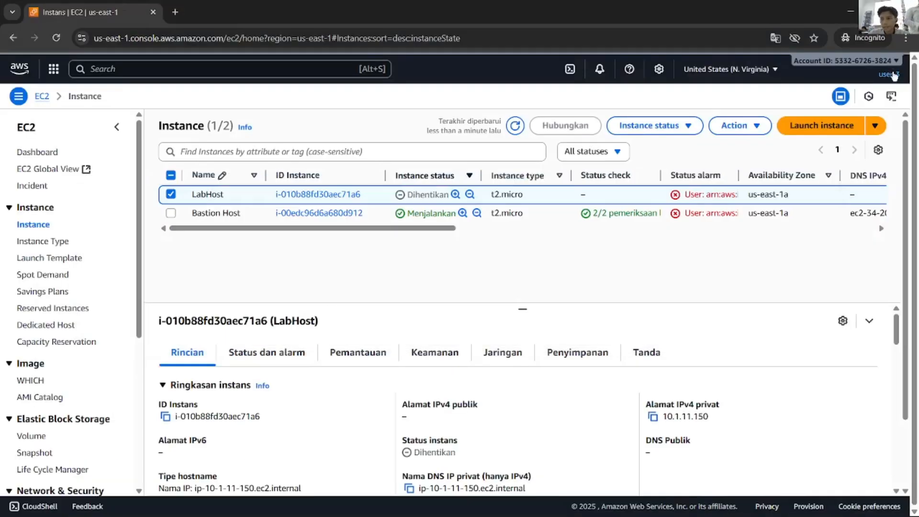
click(889, 73)
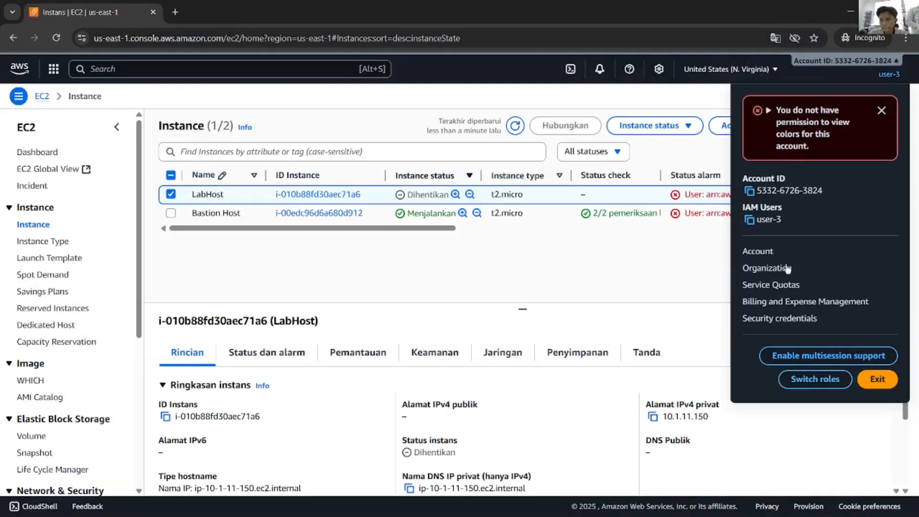
click(876, 379)
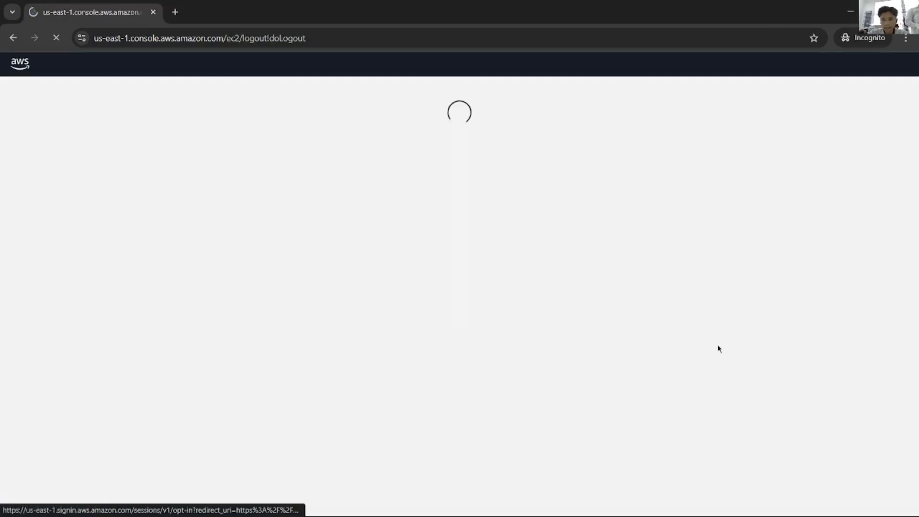
key(alt+Tab)
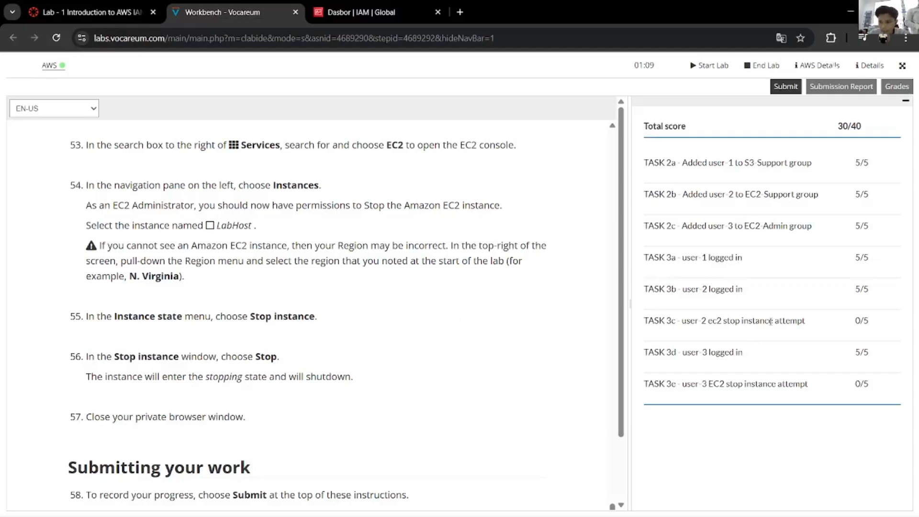
Step: Select the user-2 password in step 42 of the lab instructions
drag(705, 324, 727, 324)
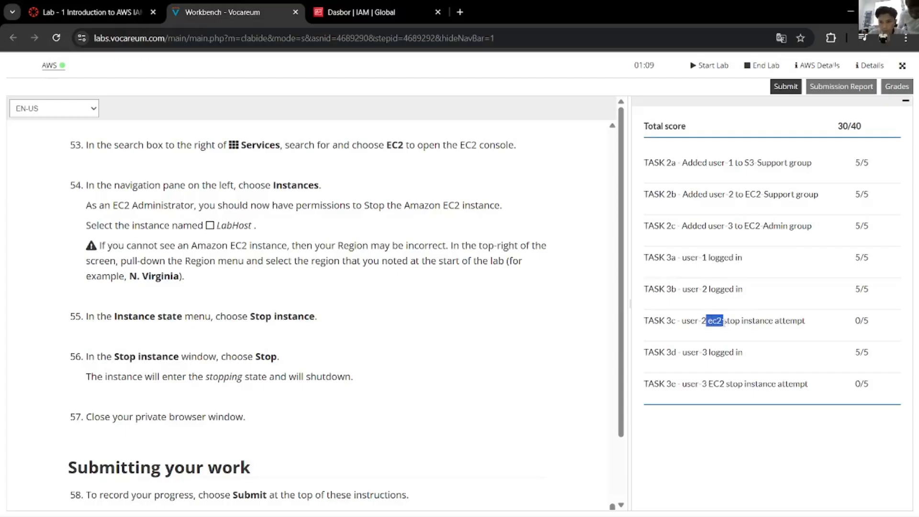
click(587, 318)
scroll(578, 324, up, 7)
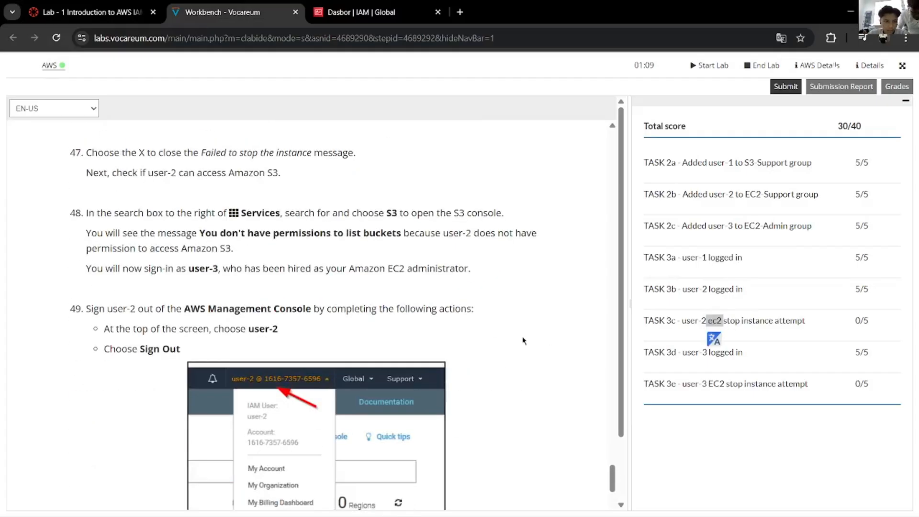
scroll(523, 341, up, 5)
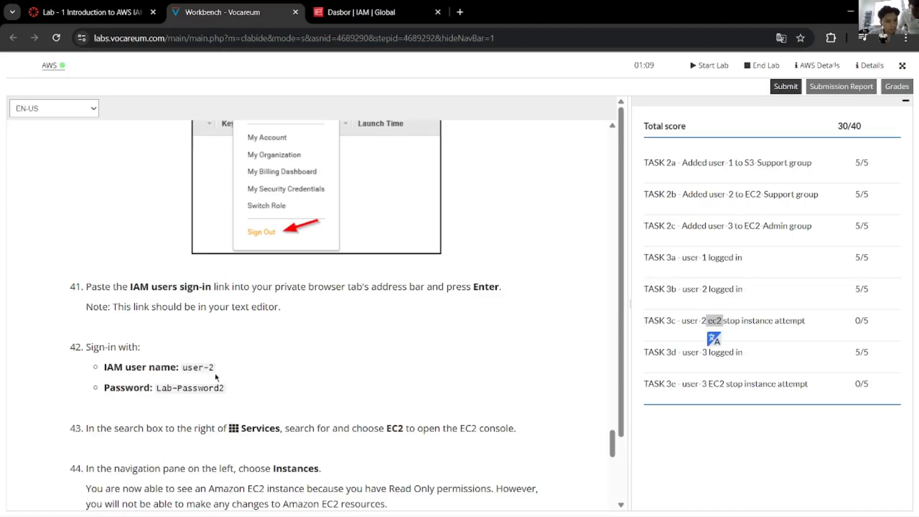
drag(228, 389, 156, 388)
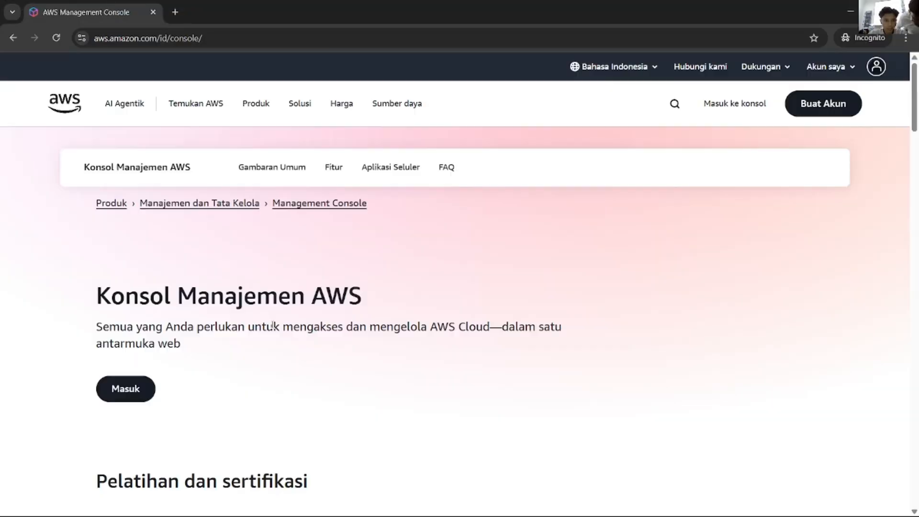
Step: Reload the console landing page in the private window and go to the AWS sign-in page
key(alt+Tab)
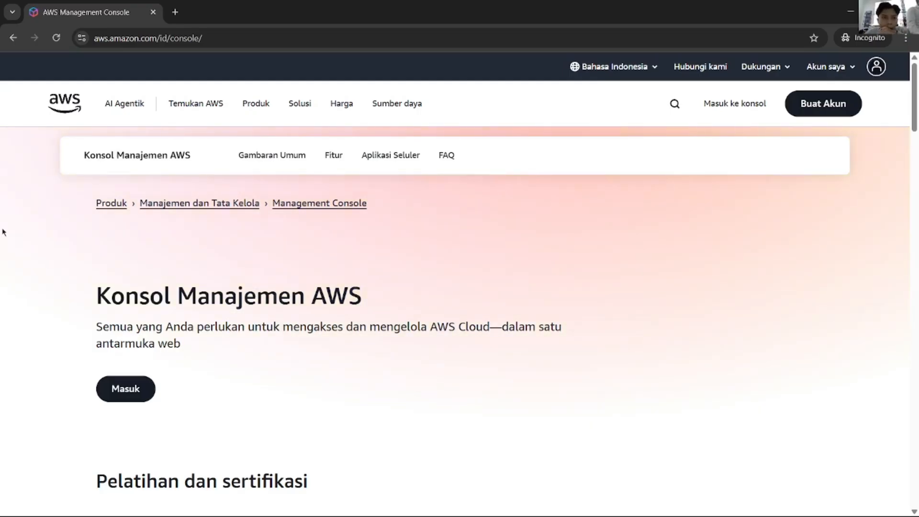
click(56, 38)
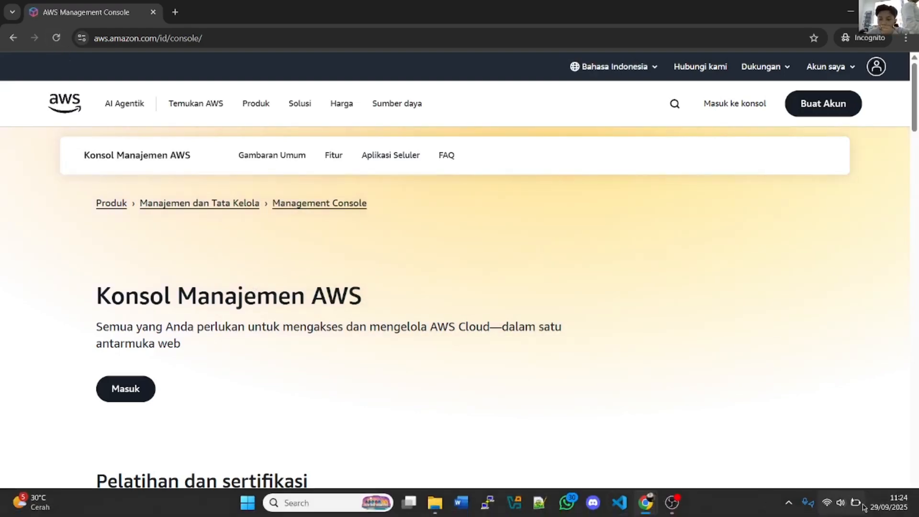
click(60, 42)
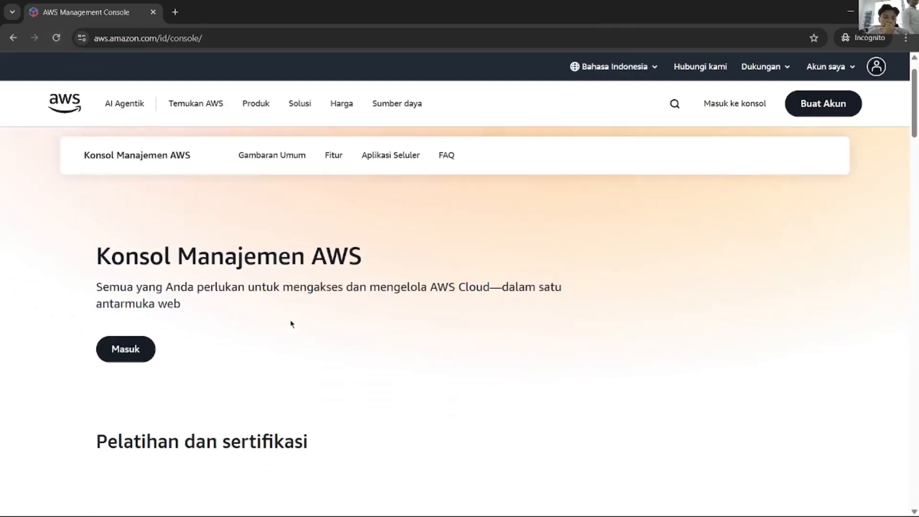
scroll(291, 324, down, 6)
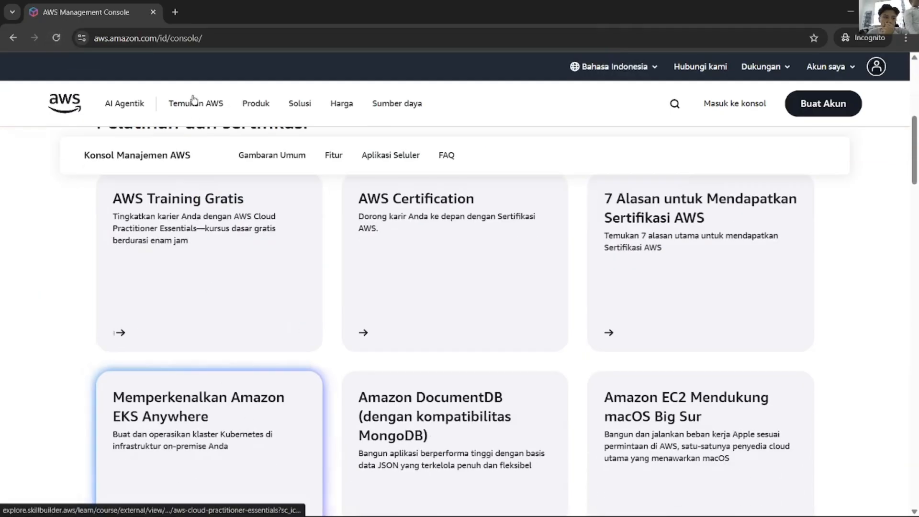
key(ctrl+t)
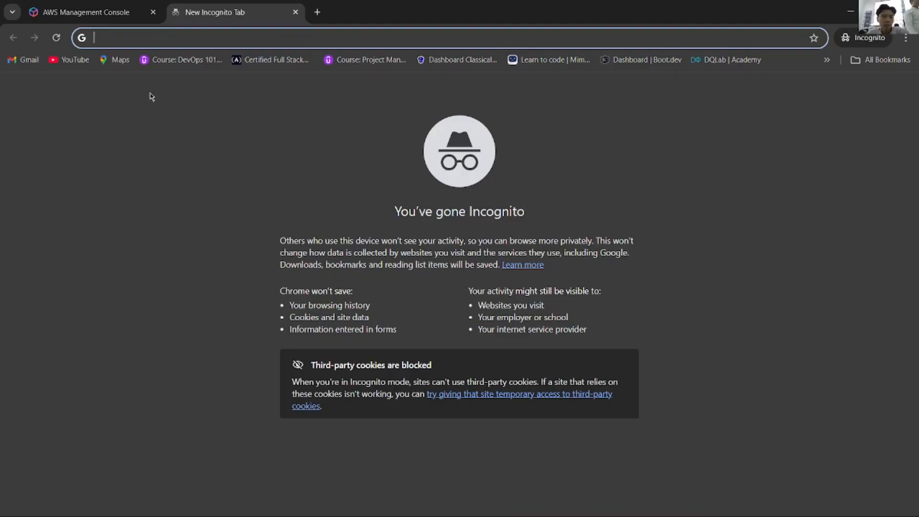
key(ctrl+w)
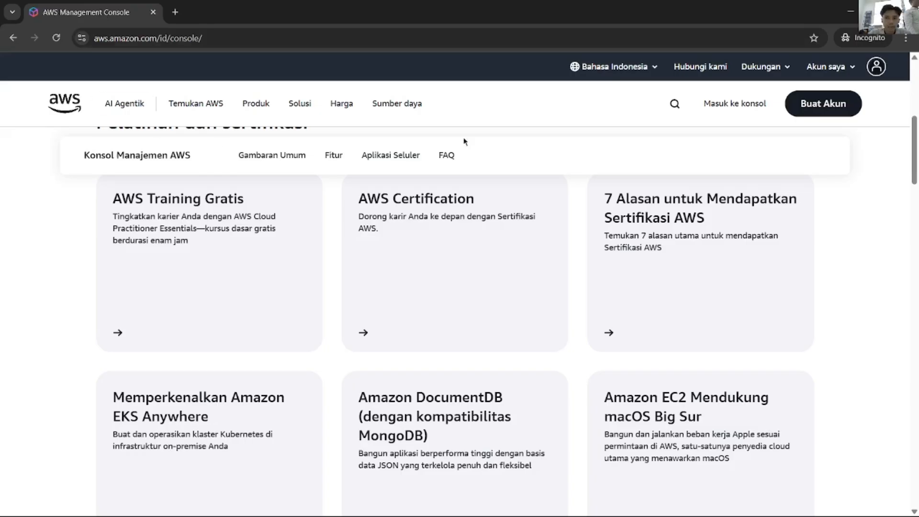
click(739, 104)
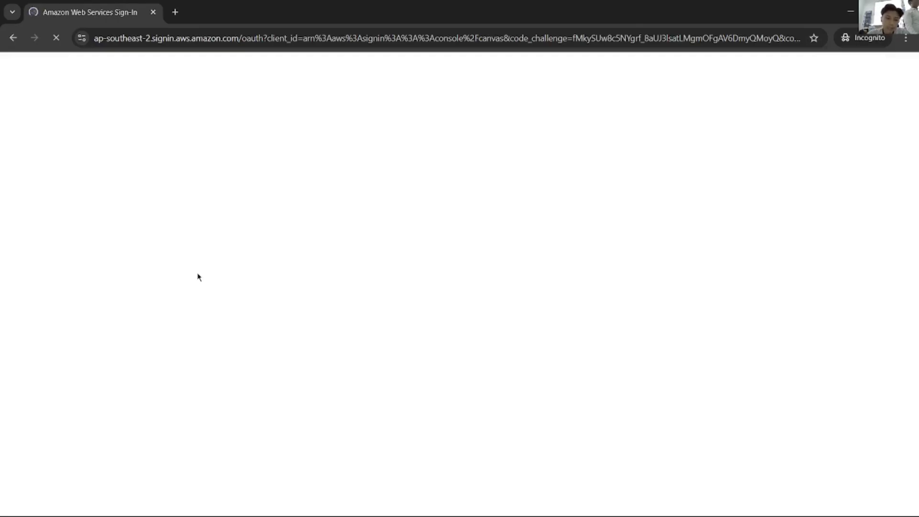
Step: Enter the user-3 username in the IAM sign-in form and paste a password into Password
key(alt+Tab)
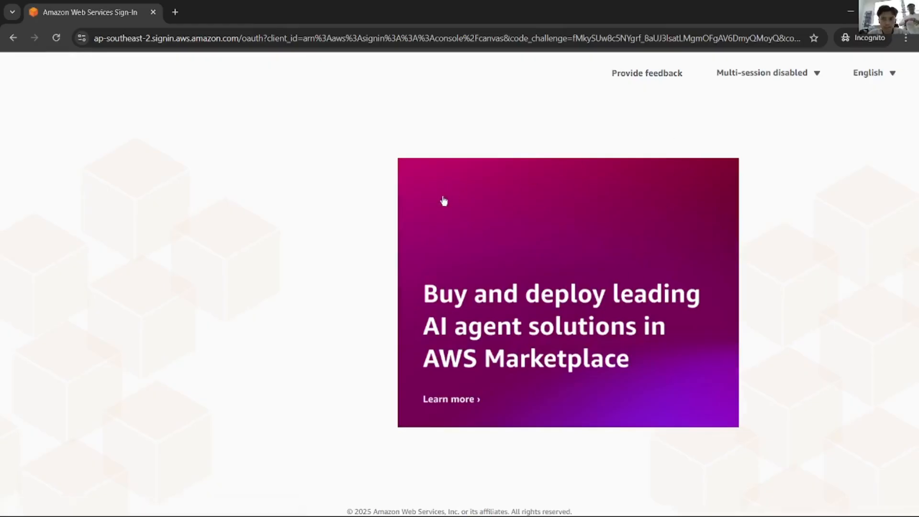
click(280, 297)
text(USER-)
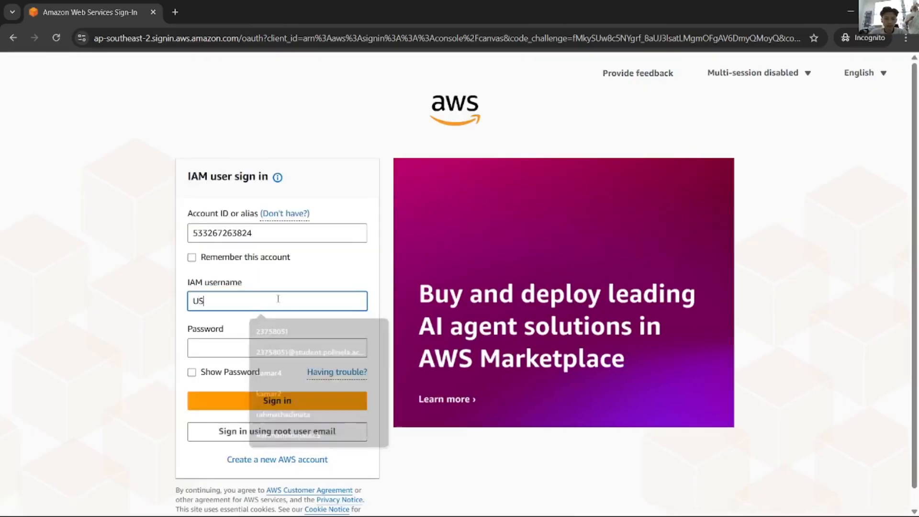
key(BackSpace)
key(BackSpace)
key(BackSpace)
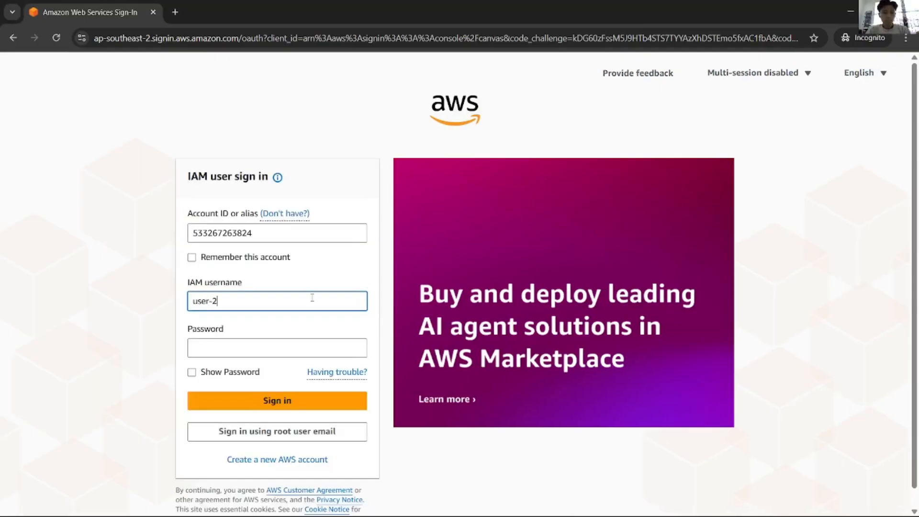
key(Tab)
key(ctrl+v)
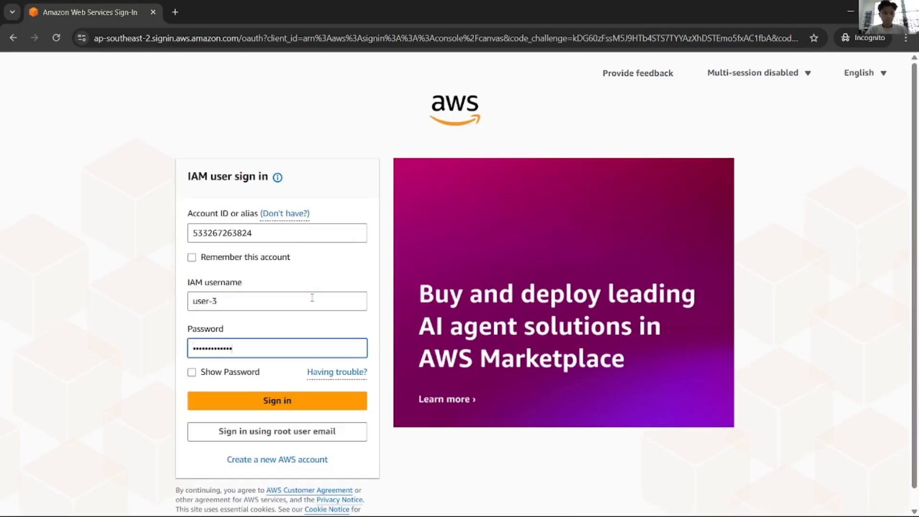
key(ctrl+a)
Step: Copy user-3's password from the Vocareum instructions and clear the old password field
key(alt+Tab)
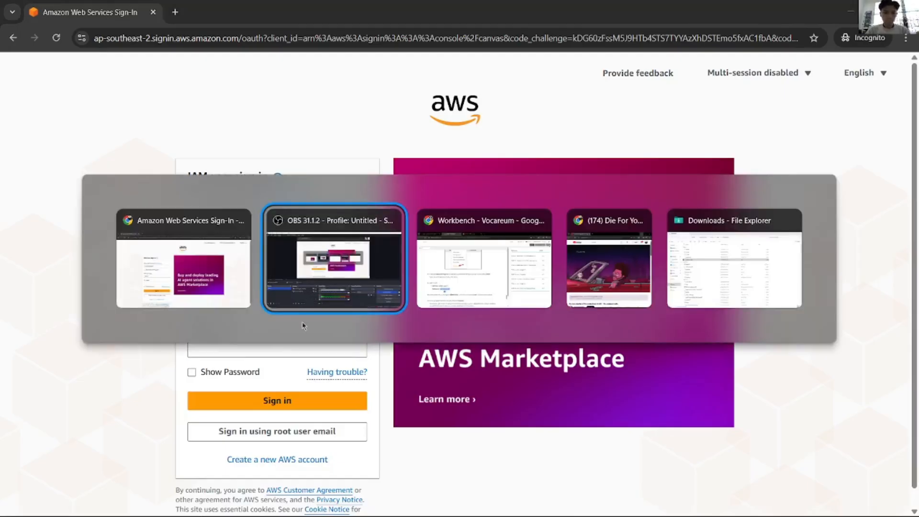
key(alt+Tab)
click(239, 362)
scroll(225, 383, up, 1)
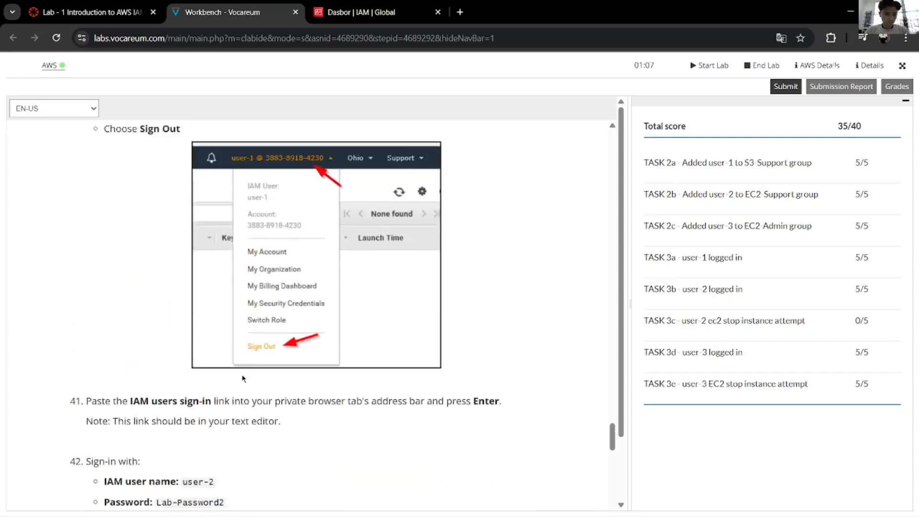
scroll(235, 380, down, 12)
drag(230, 356, 156, 344)
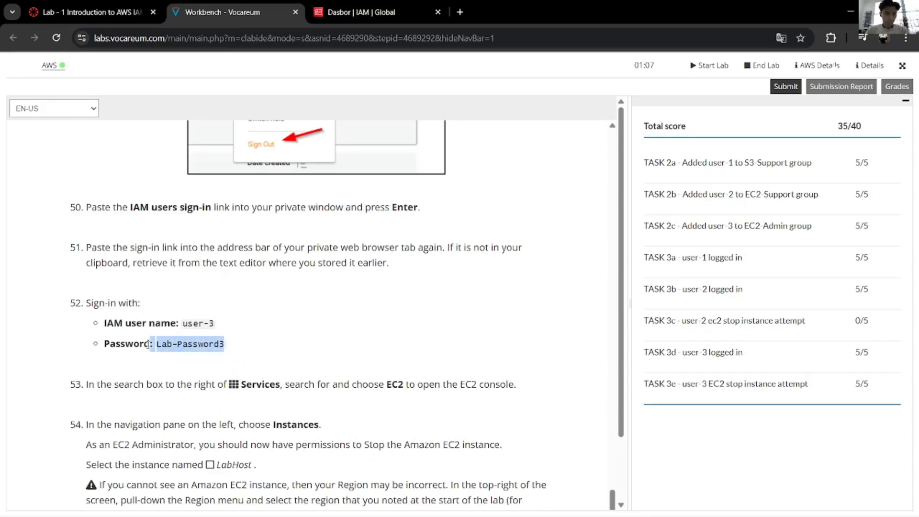
key(ctrl+c)
key(alt+Tab)
key(BackSpace)
Step: Sign in as user-3 with the pasted password, open EC2, then return to the Vocareum instructions
key(ctrl+v)
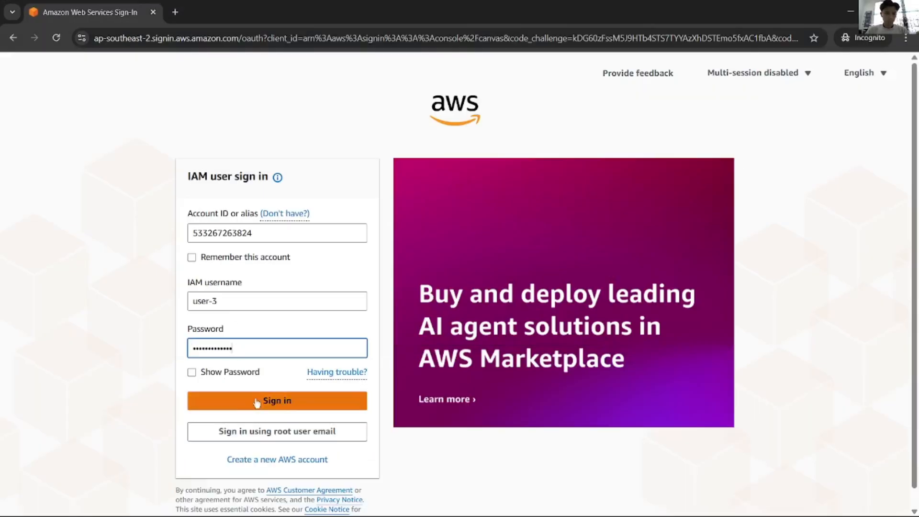
click(257, 401)
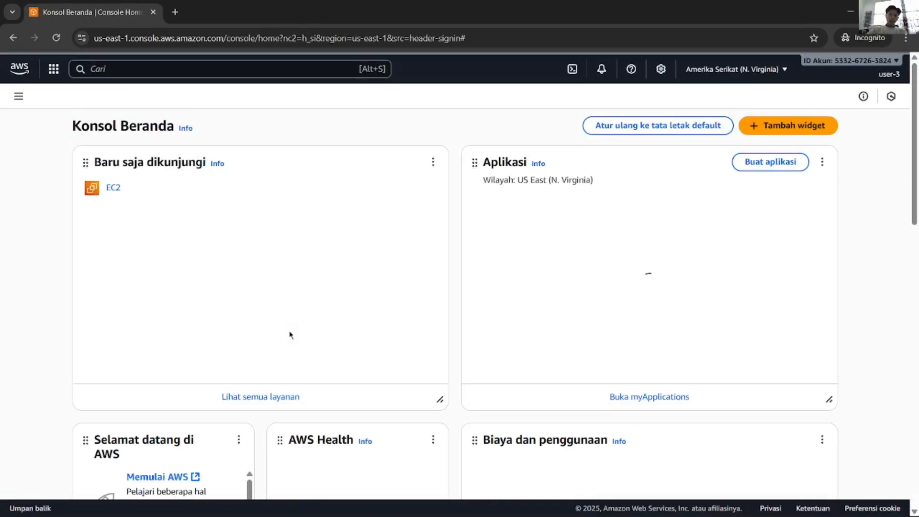
click(114, 187)
key(alt+Tab)
key(alt+Tab)
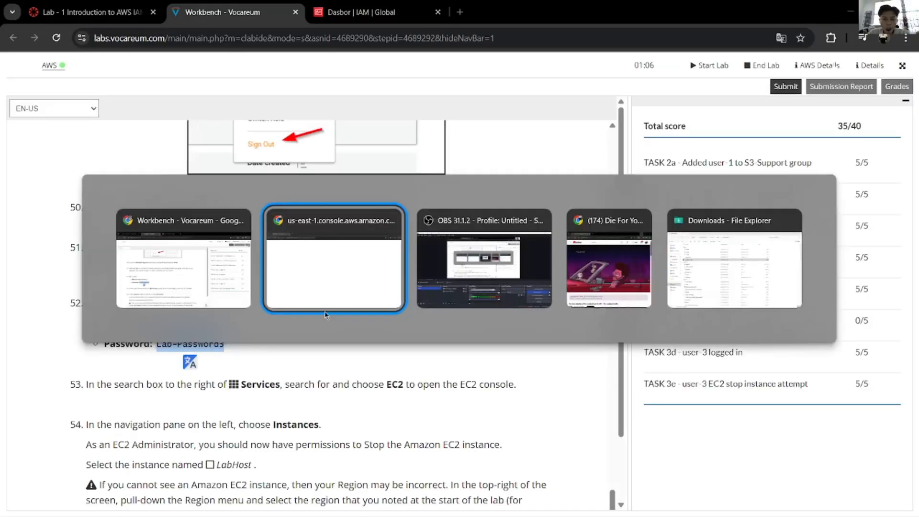
key(Escape)
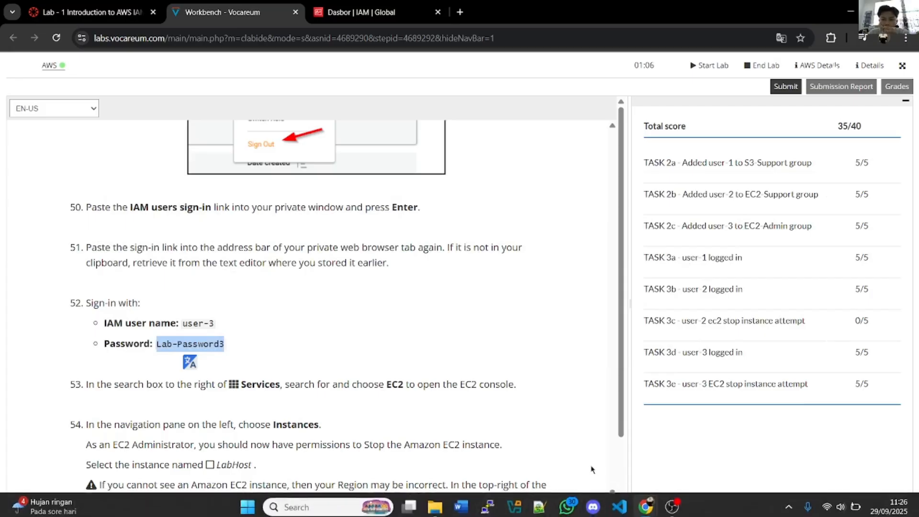
Step: Start the LabHost instance from the EC2 instance list and refresh until it shows running
click(518, 387)
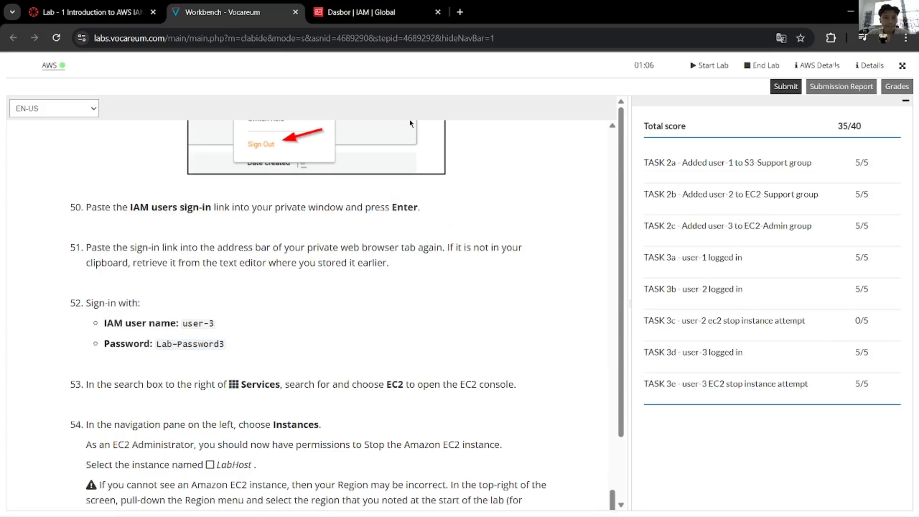
key(alt+Tab)
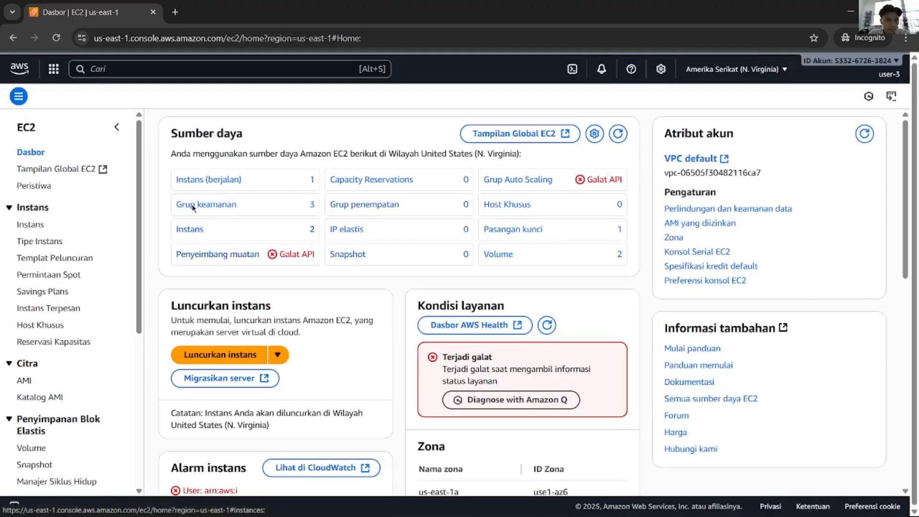
click(31, 224)
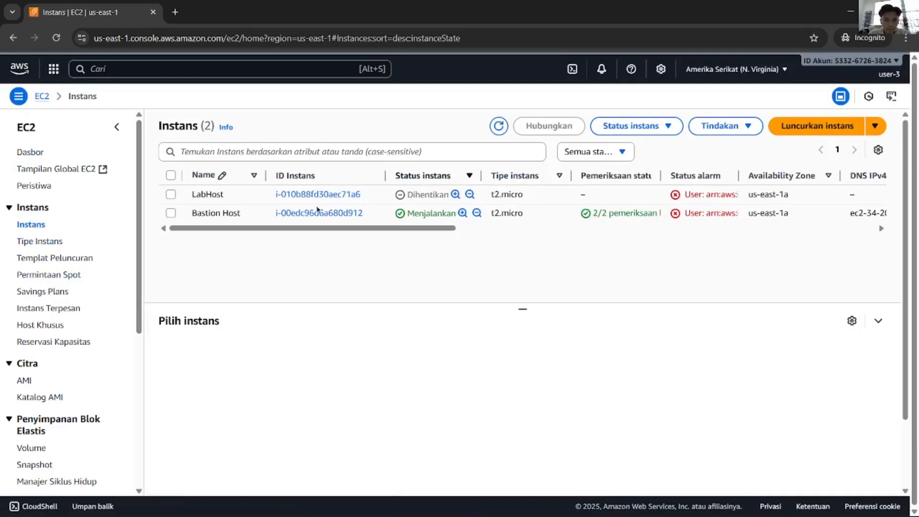
click(171, 194)
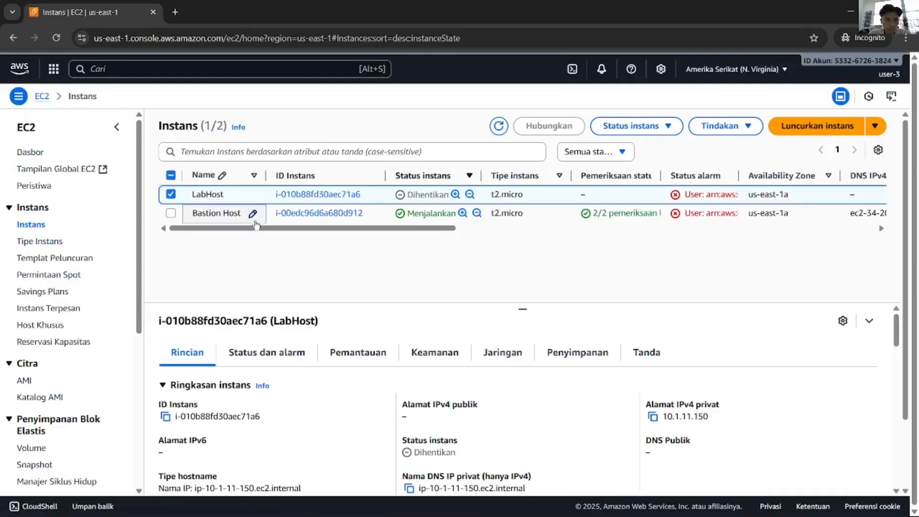
click(634, 126)
click(649, 165)
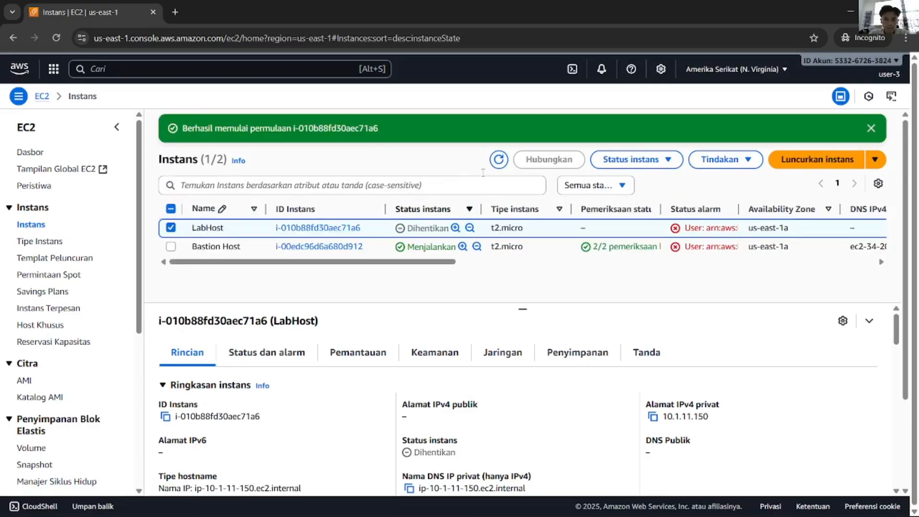
click(496, 164)
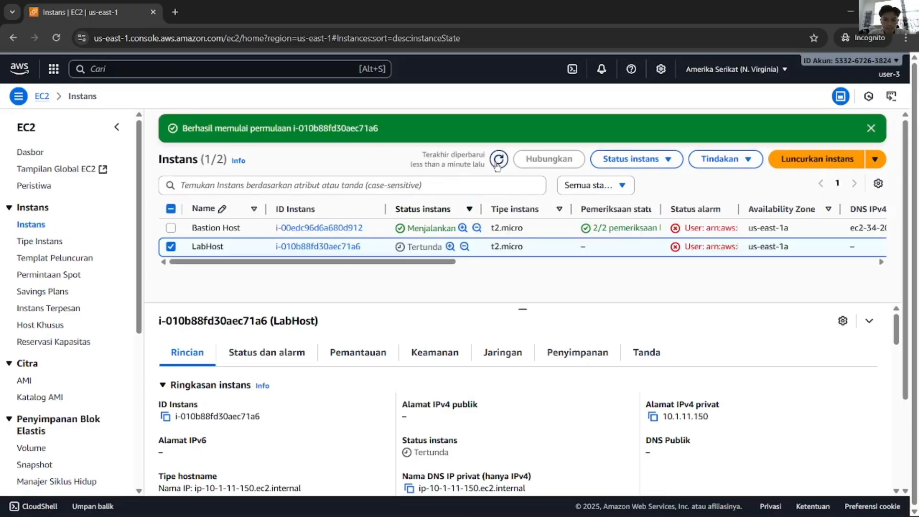
click(497, 159)
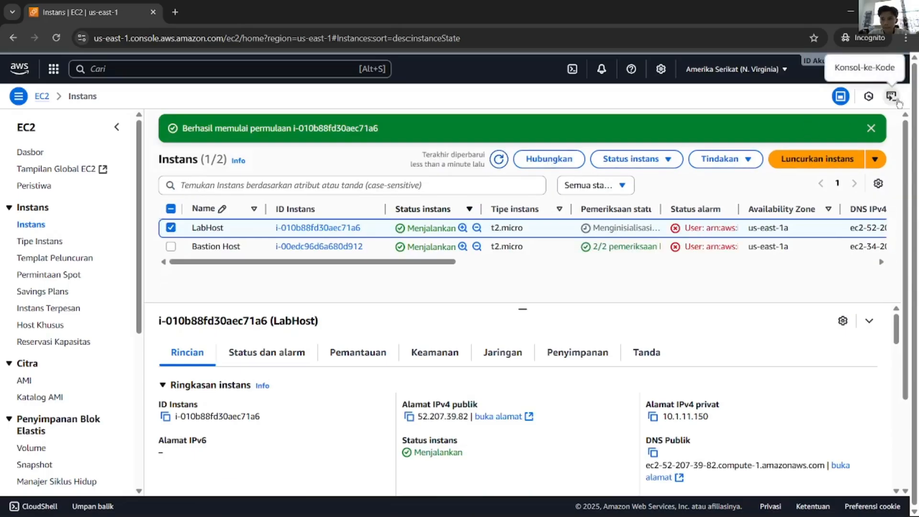
Step: Sign user-3 out of the console and return to the Vocareum instructions
click(896, 73)
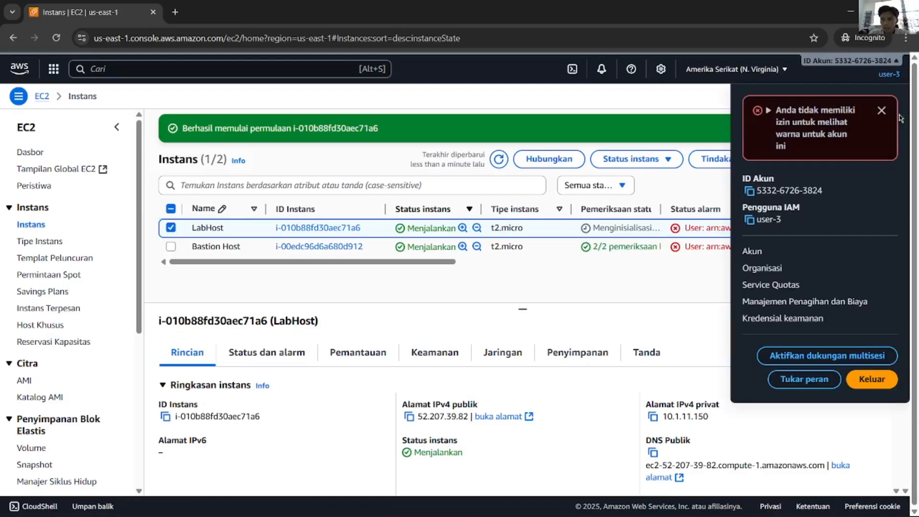
click(887, 385)
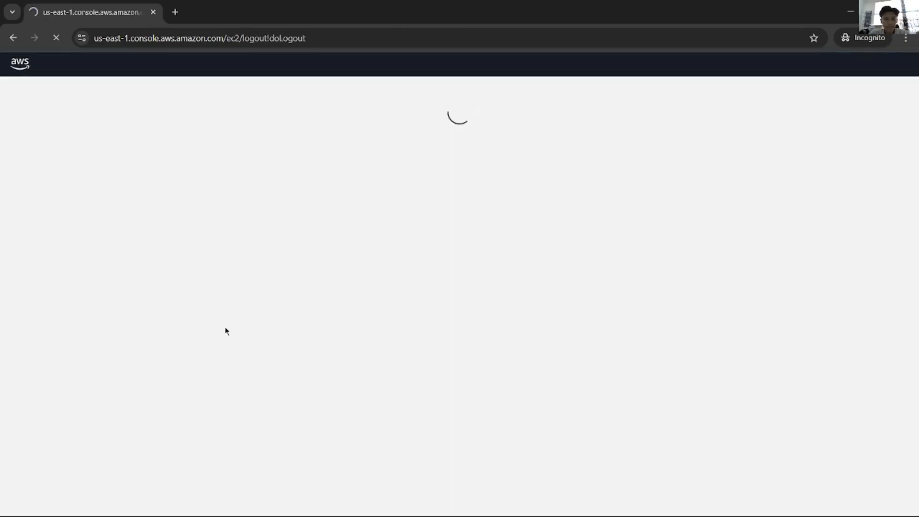
key(alt+Tab)
Step: Select user-2's password in the lab instructions, then go to the console sign-in page in the private window
scroll(353, 334, up, 10)
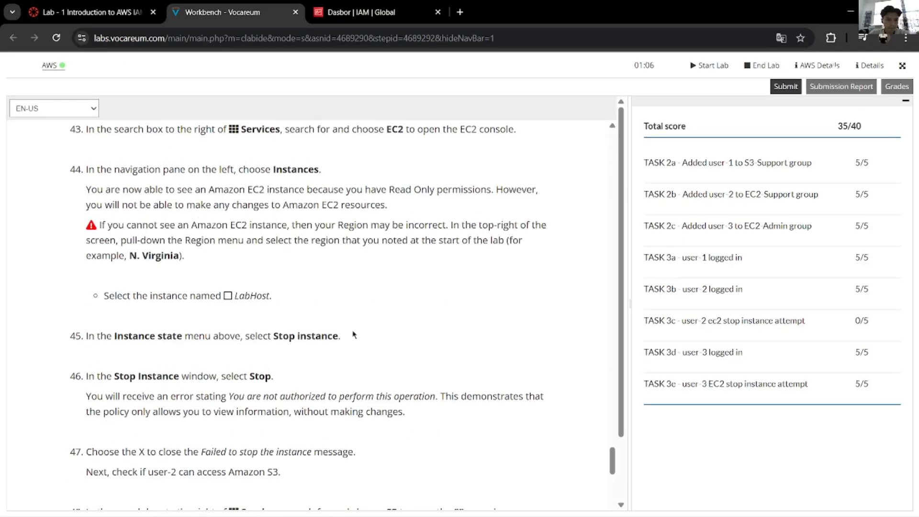
scroll(353, 334, down, 10)
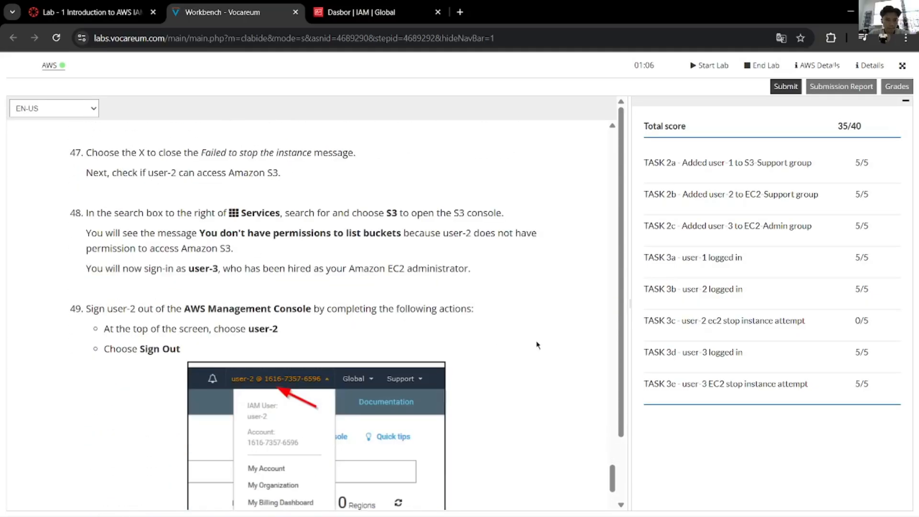
key(alt+Tab)
scroll(489, 342, down, 1)
scroll(445, 338, up, 8)
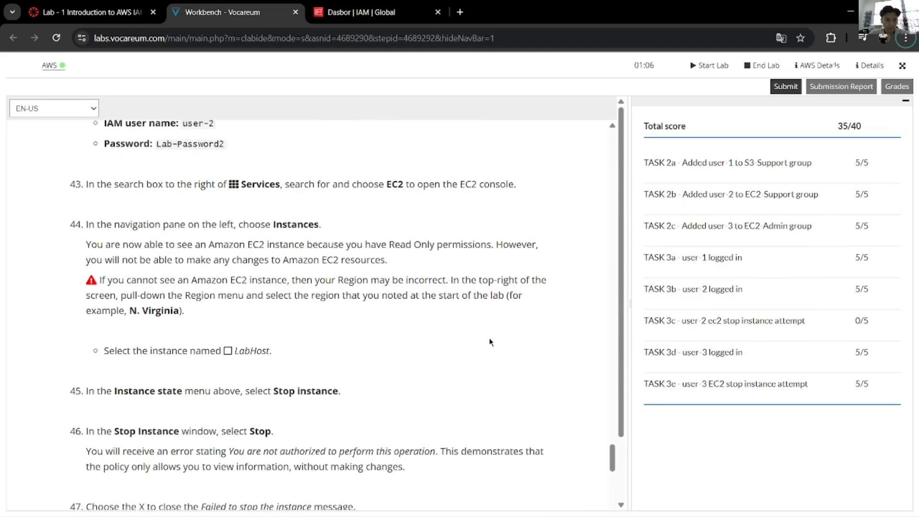
scroll(445, 339, up, 3)
drag(226, 328, 156, 329)
key(alt+Tab)
click(747, 103)
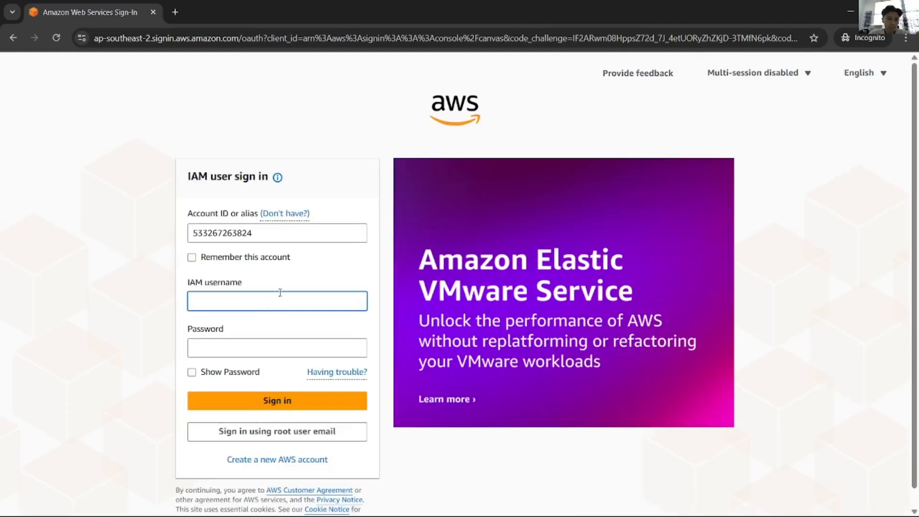
Step: Sign in to the IAM form as user-2 with the copied password
click(276, 300)
text(user)
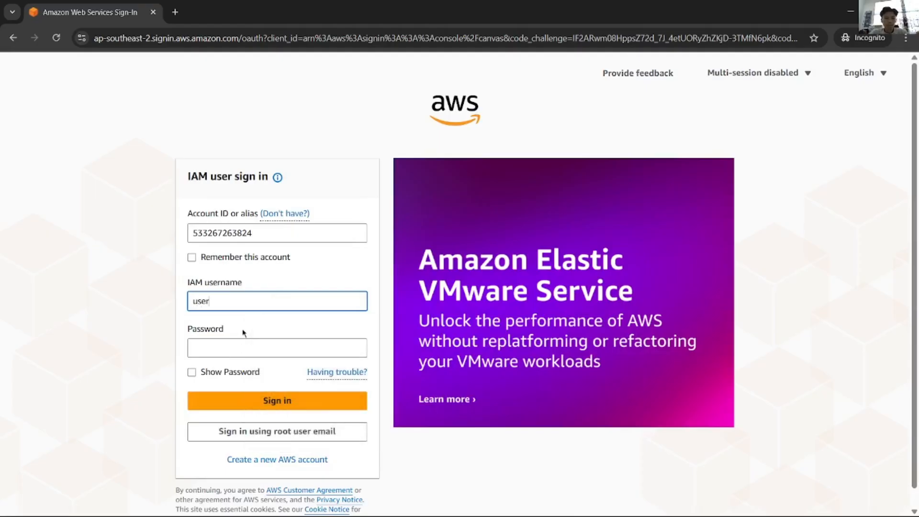
text(-3)
key(BackSpace)
text(2)
key(Tab)
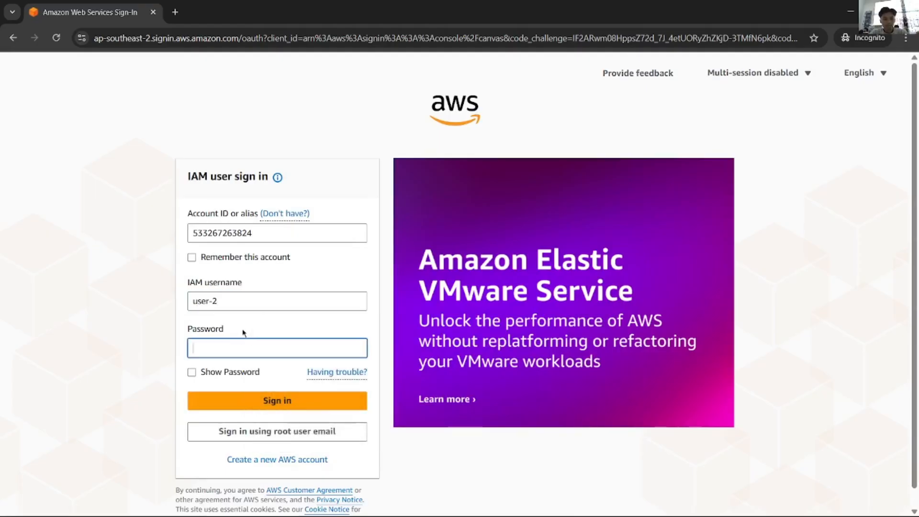
text(************)
key(Return)
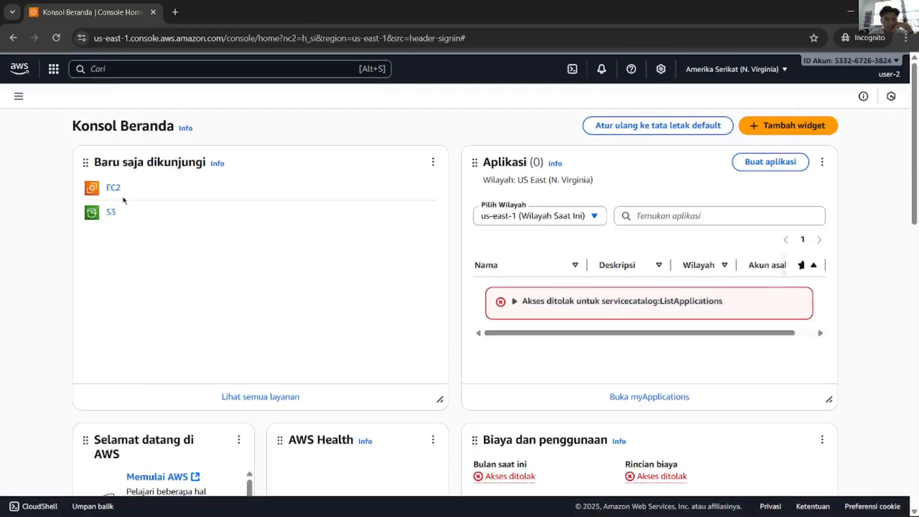
Step: Try to stop the LabHost instance from the EC2 instance list
click(114, 188)
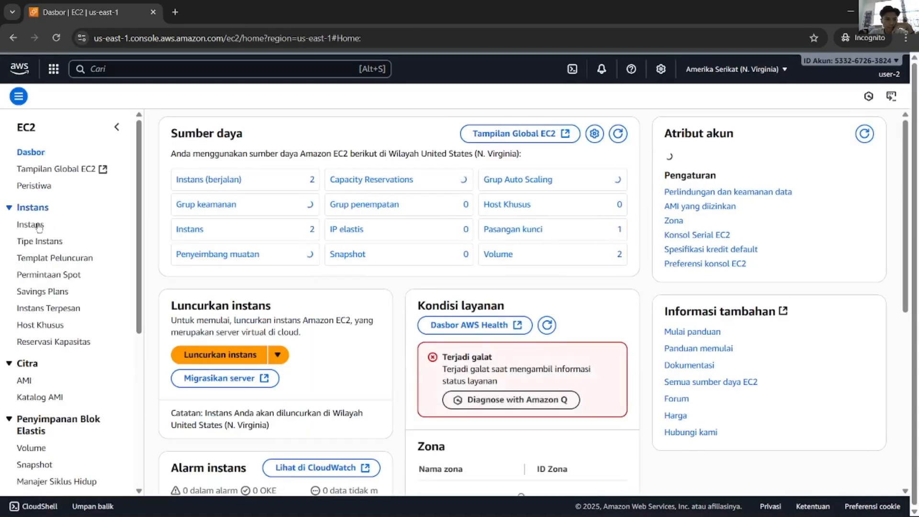
click(33, 228)
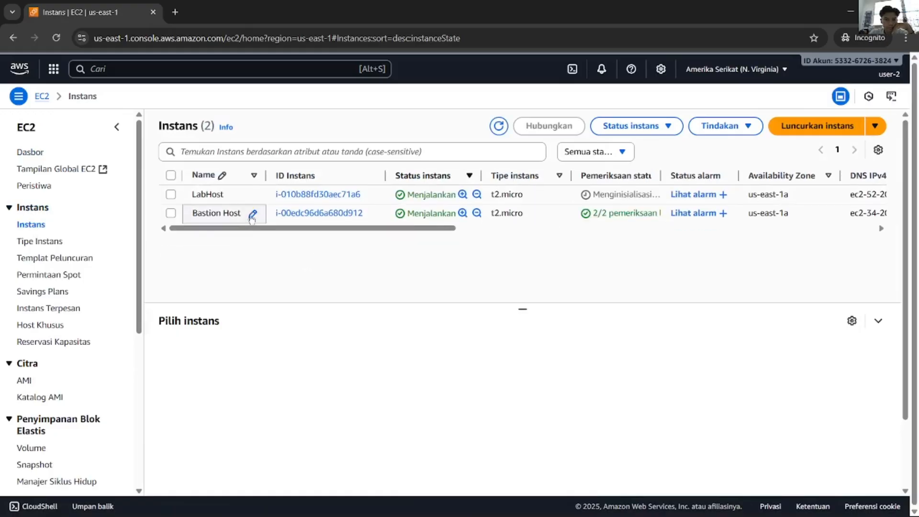
click(212, 200)
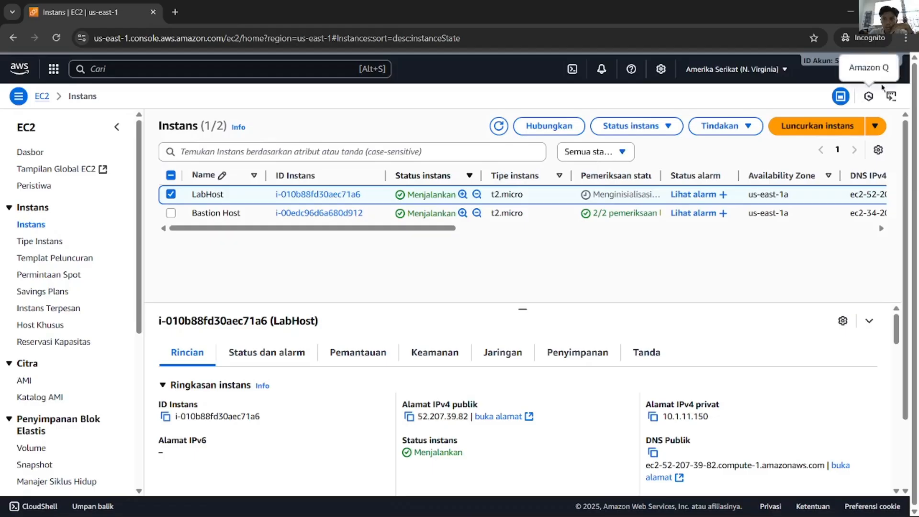
click(639, 128)
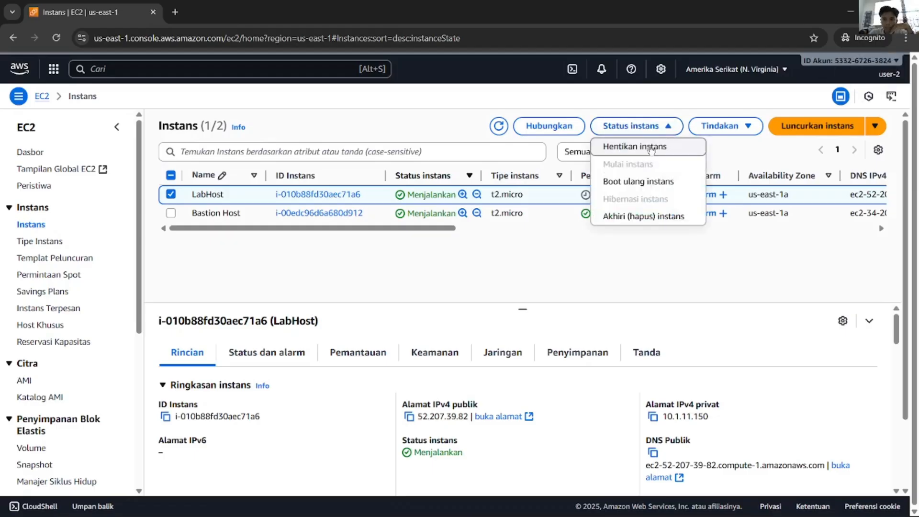
click(651, 146)
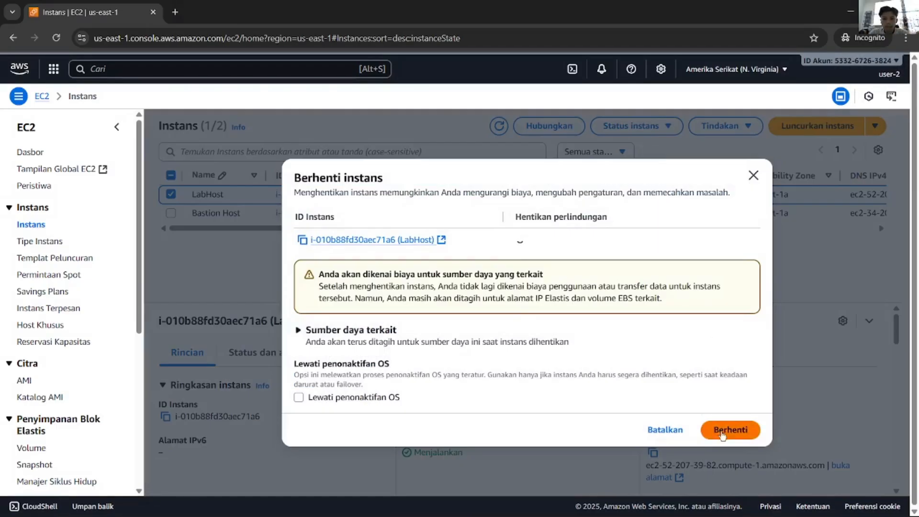
click(788, 371)
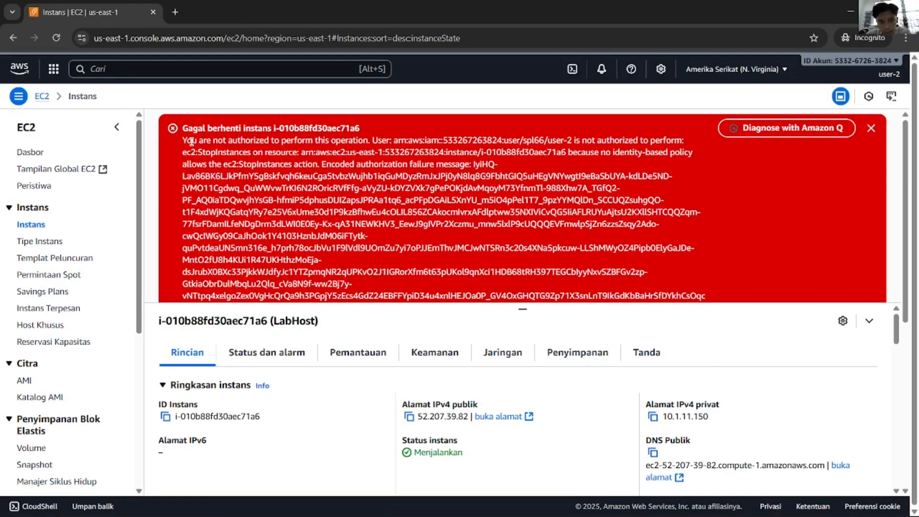
Step: Read the not-authorized error and refresh the instance list to confirm LabHost is still running
drag(192, 142, 361, 139)
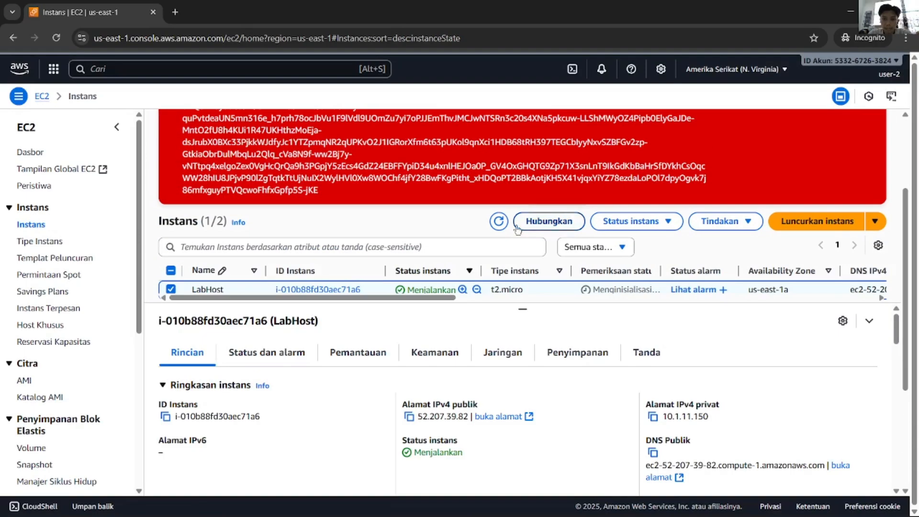
scroll(426, 230, down, 1)
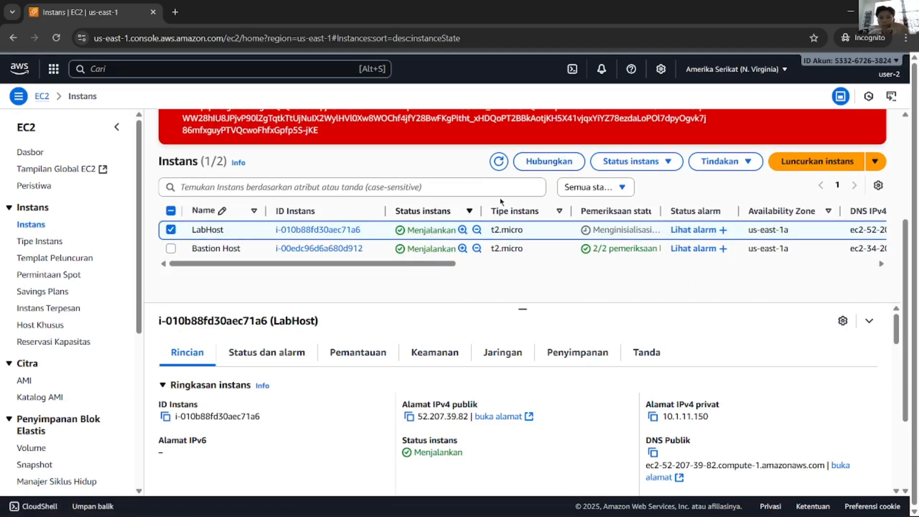
click(499, 162)
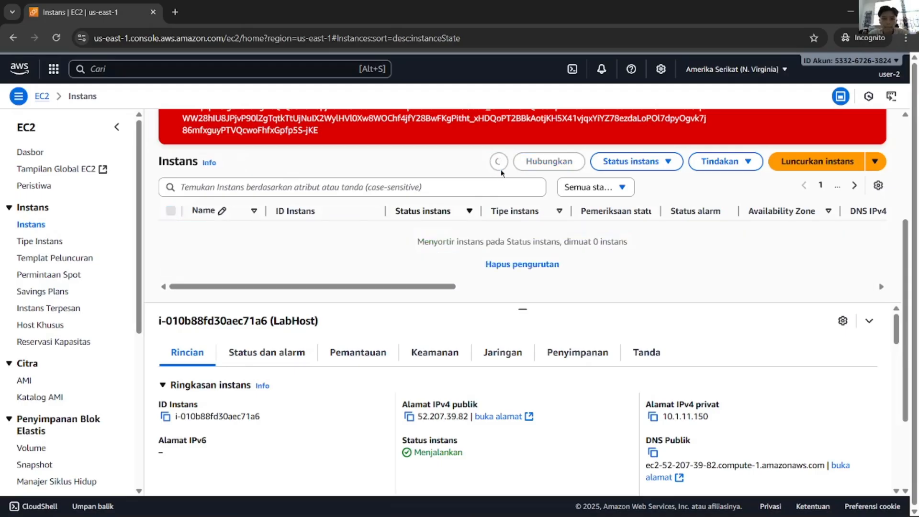
click(498, 169)
key(alt+Tab)
Step: Scroll to step 56 of the instructions and resubmit the lab, confirming with Yes
scroll(427, 299, down, 5)
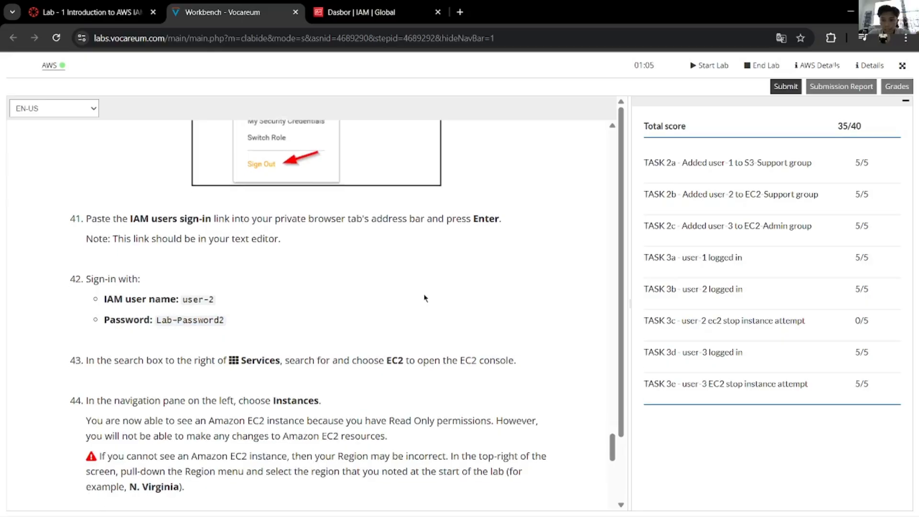
scroll(427, 299, down, 6)
scroll(318, 349, down, 5)
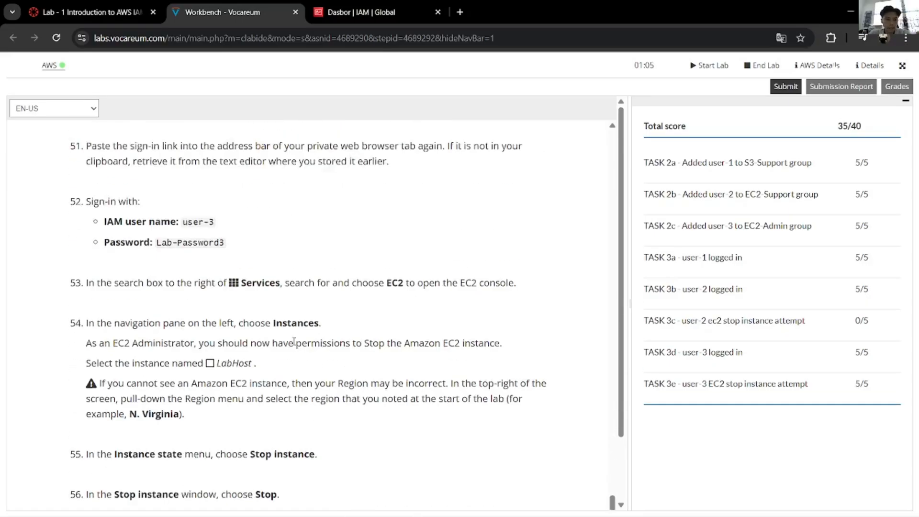
double_click(128, 327)
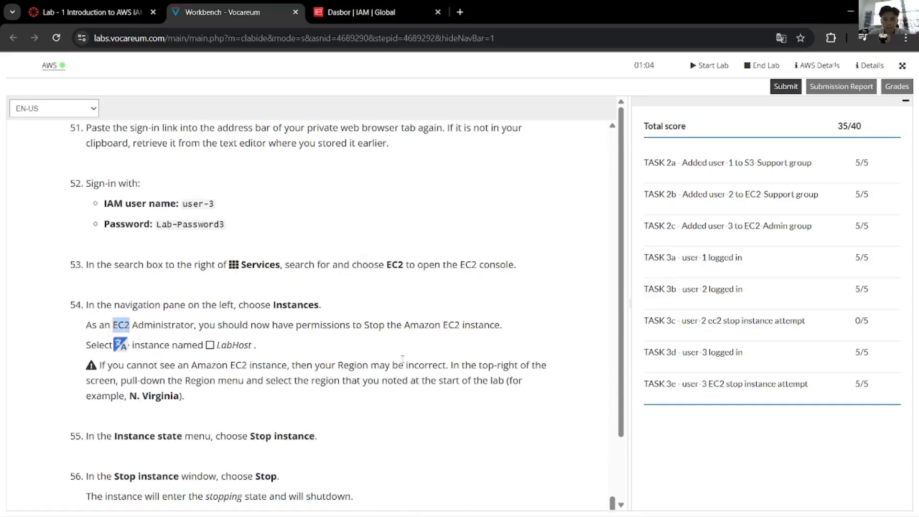
double_click(405, 362)
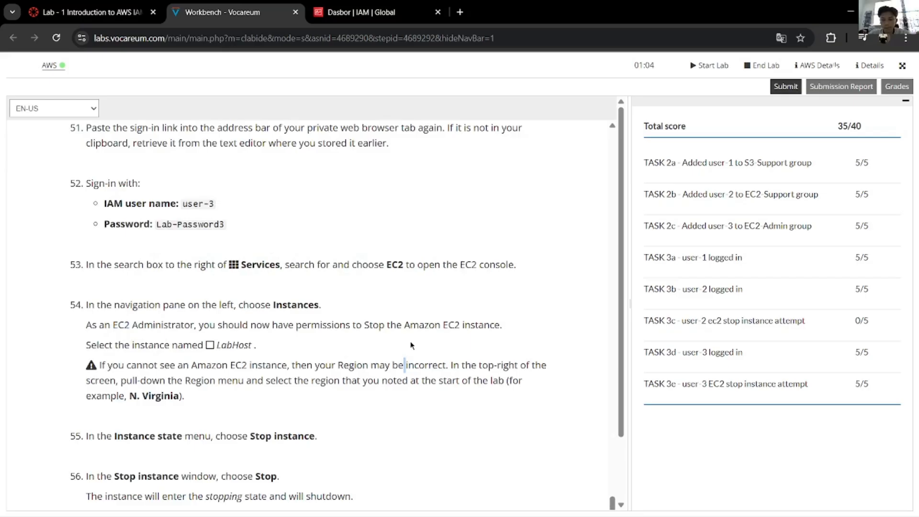
click(786, 86)
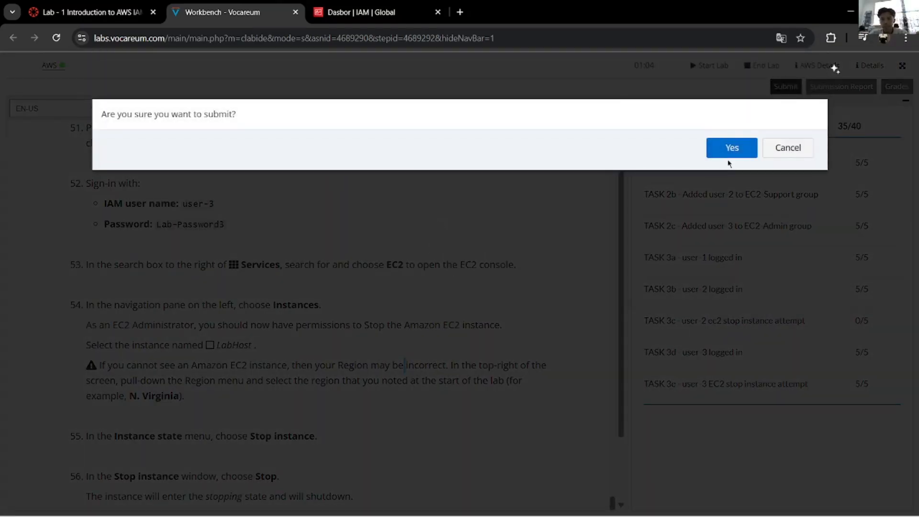
click(739, 152)
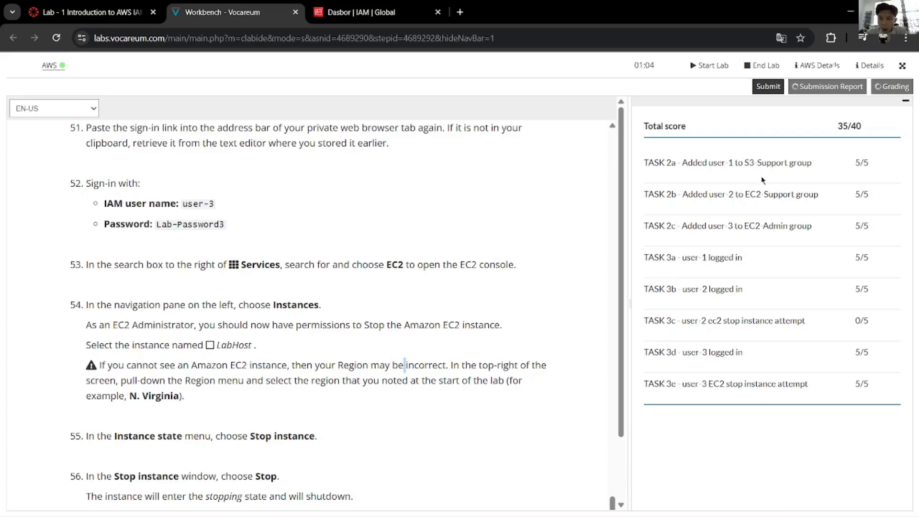
mouse_move(823, 515)
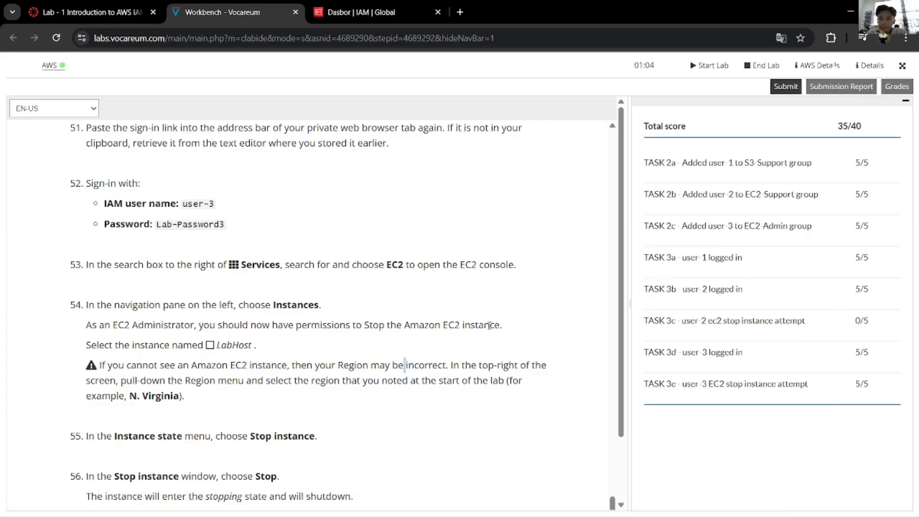
scroll(610, 457, up, 8)
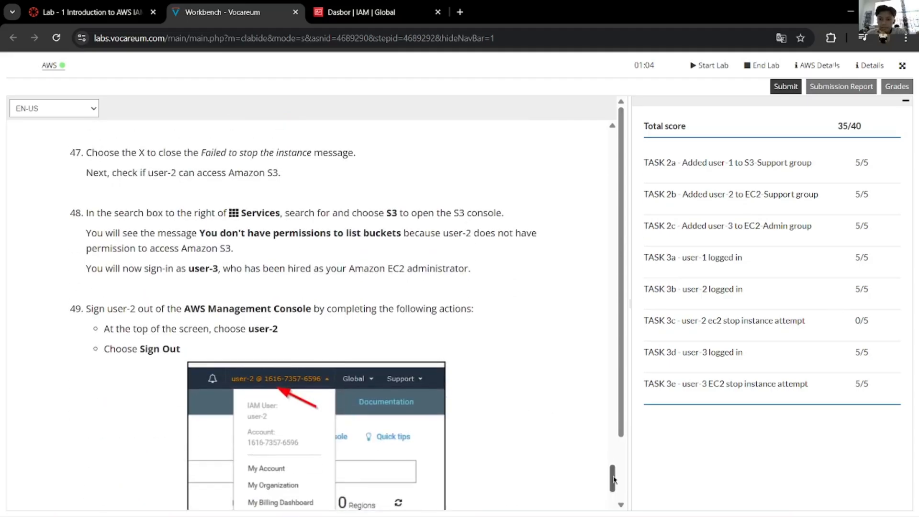
drag(612, 473, 632, 114)
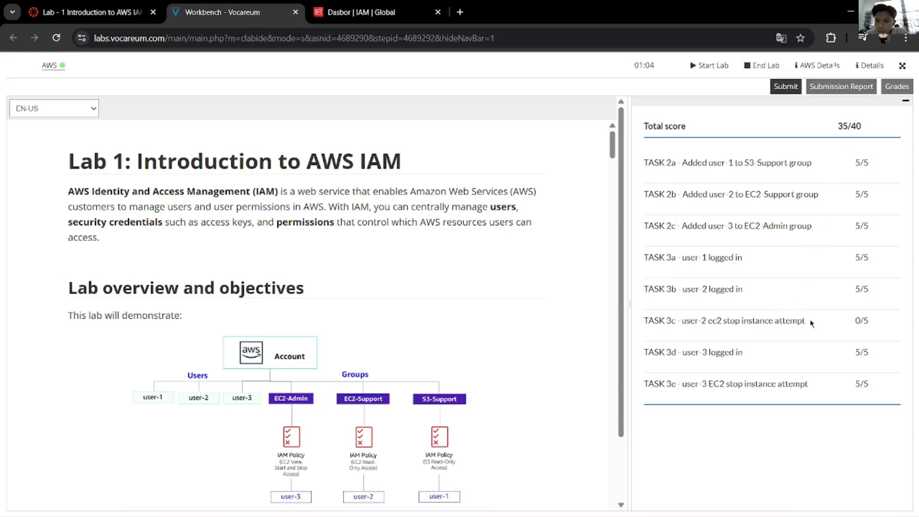
drag(811, 324, 685, 330)
right_click(686, 330)
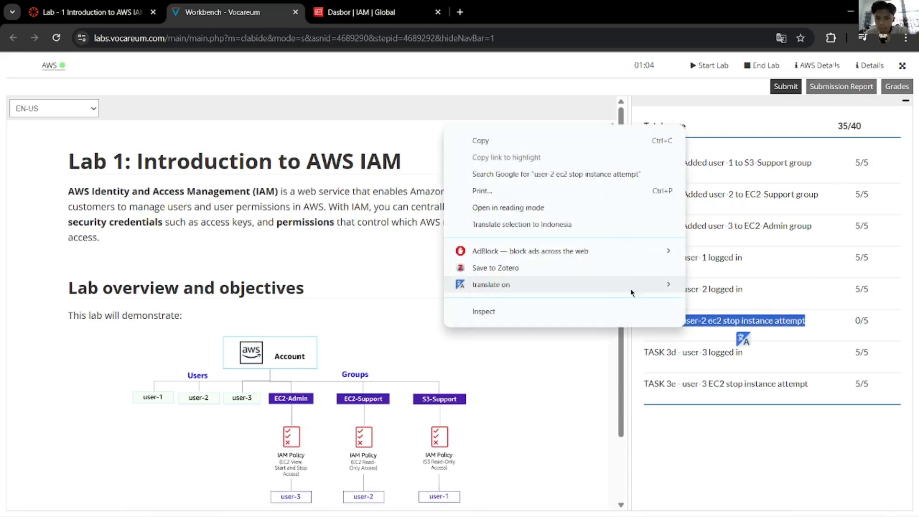
click(622, 225)
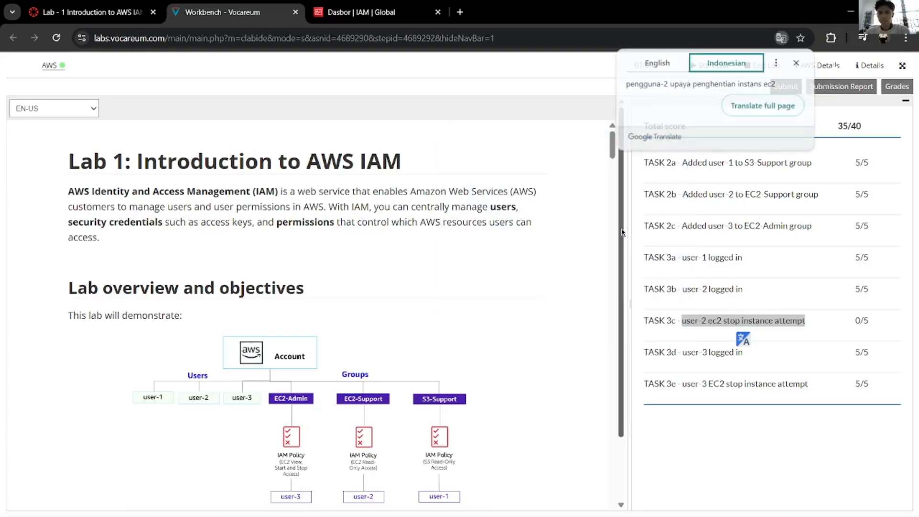
click(730, 420)
scroll(574, 378, down, 12)
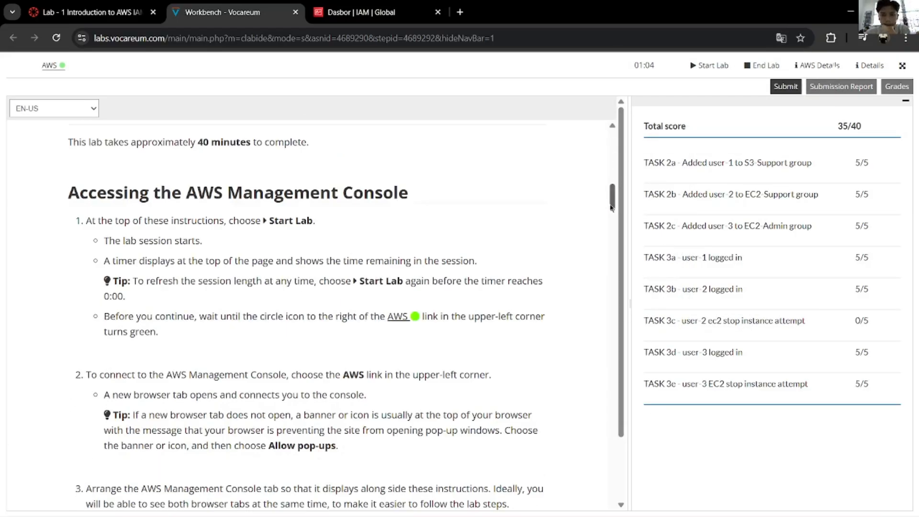
drag(611, 207, 566, 487)
scroll(499, 379, down, 6)
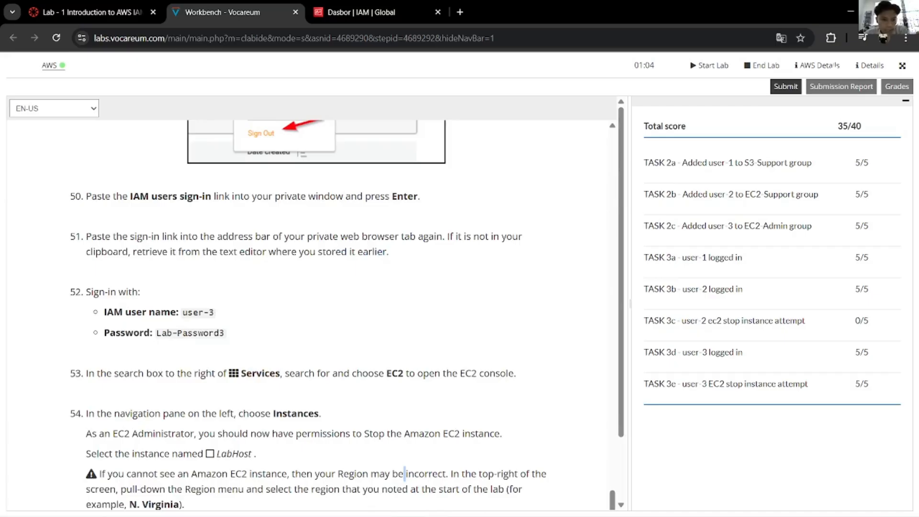